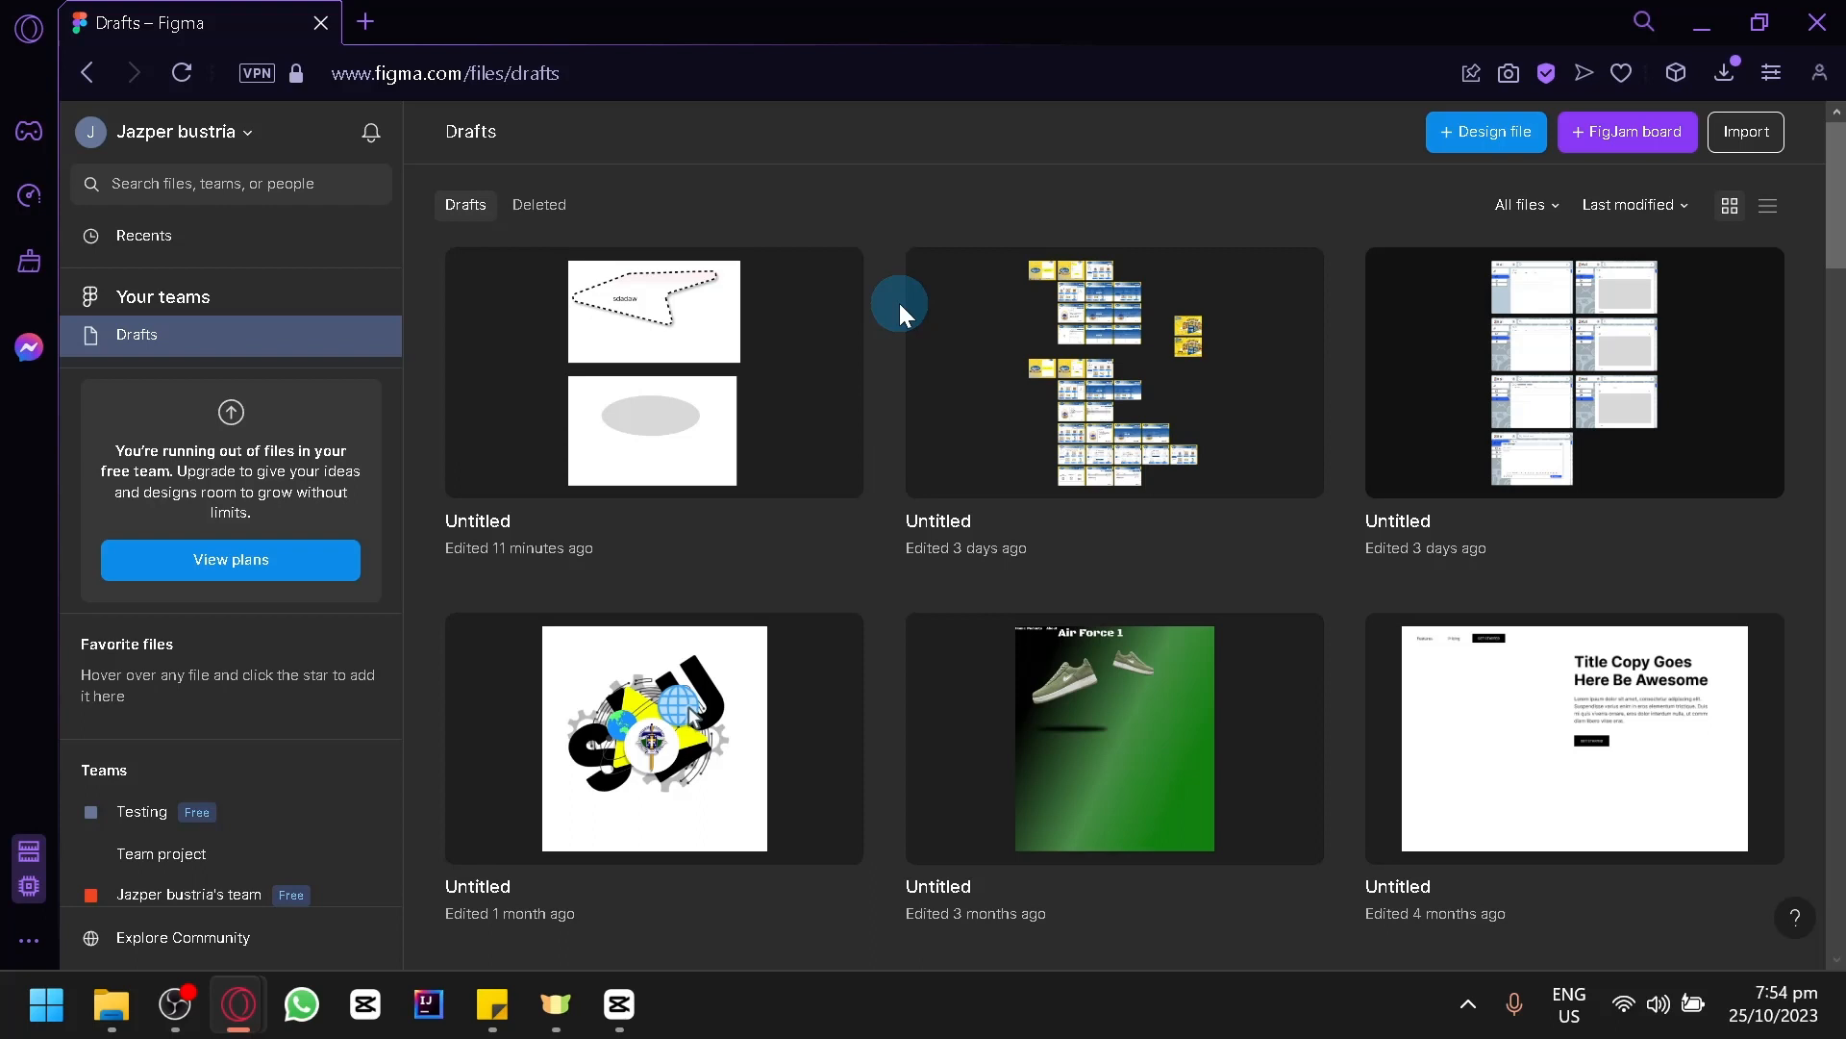
Step: Create a new design file from the drafts
click(1479, 131)
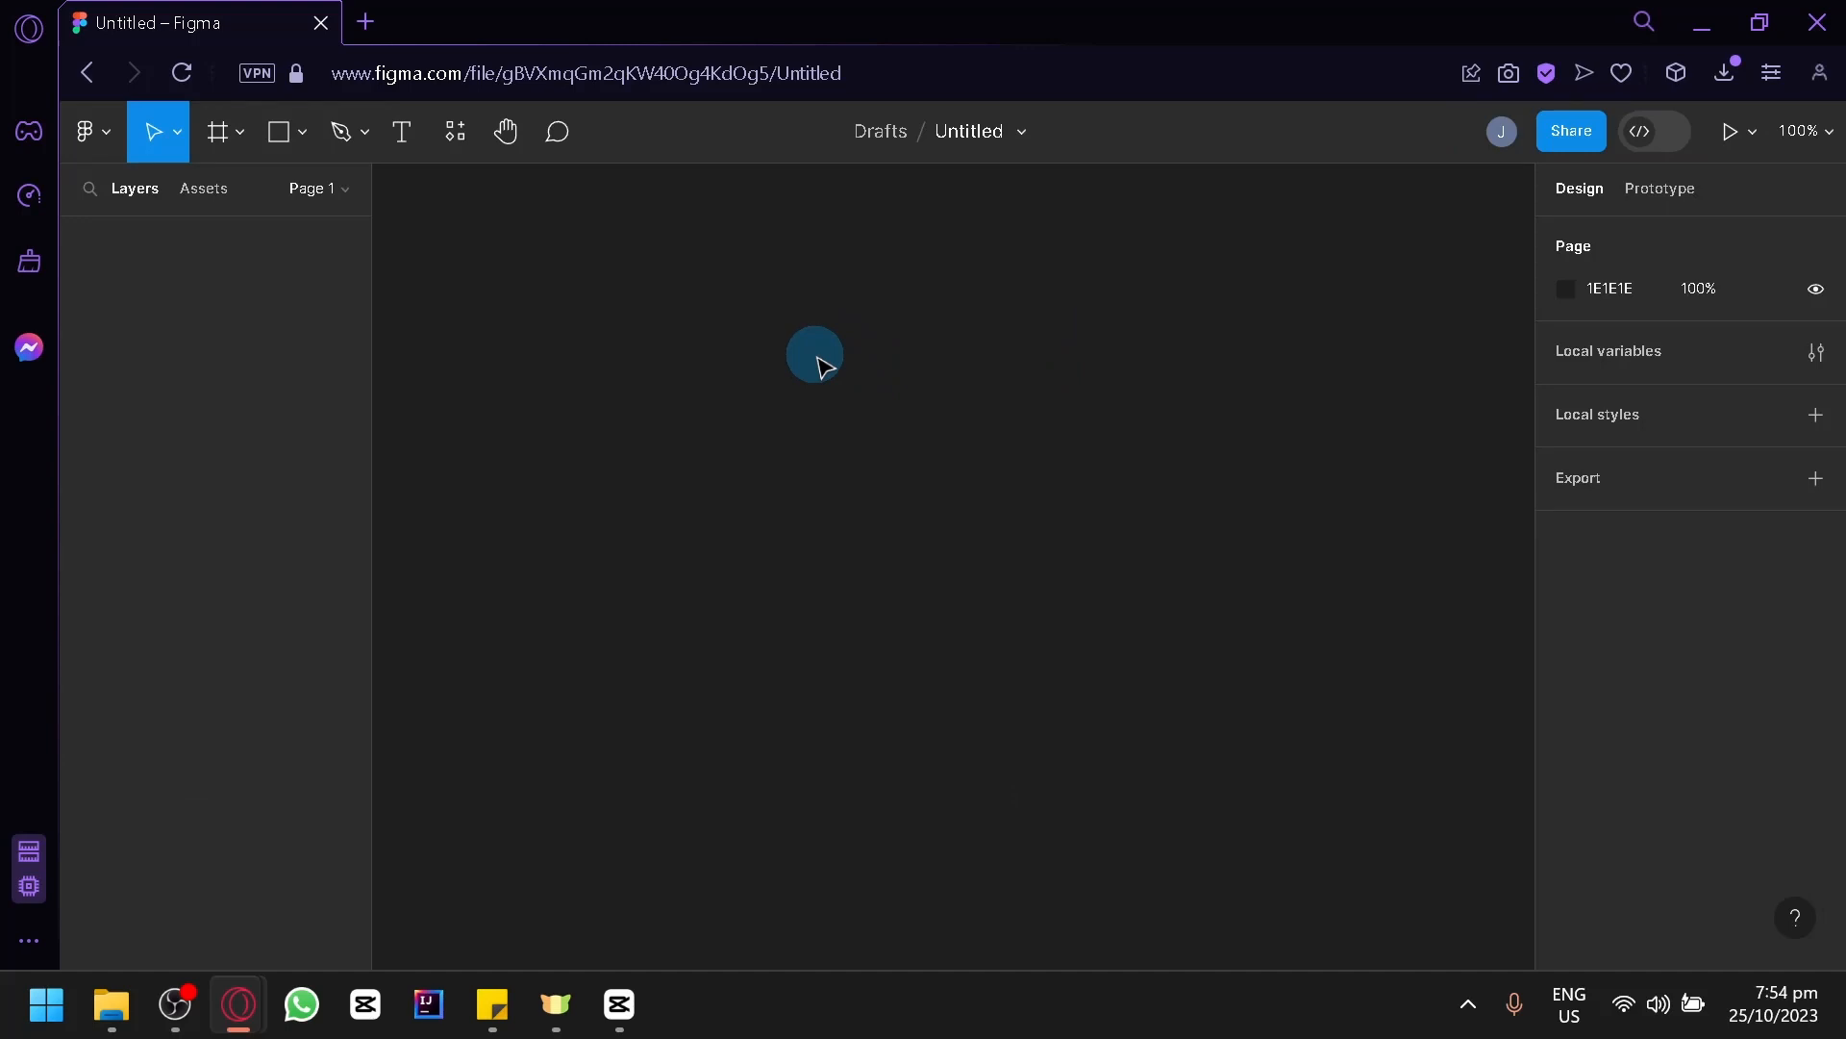
key(f)
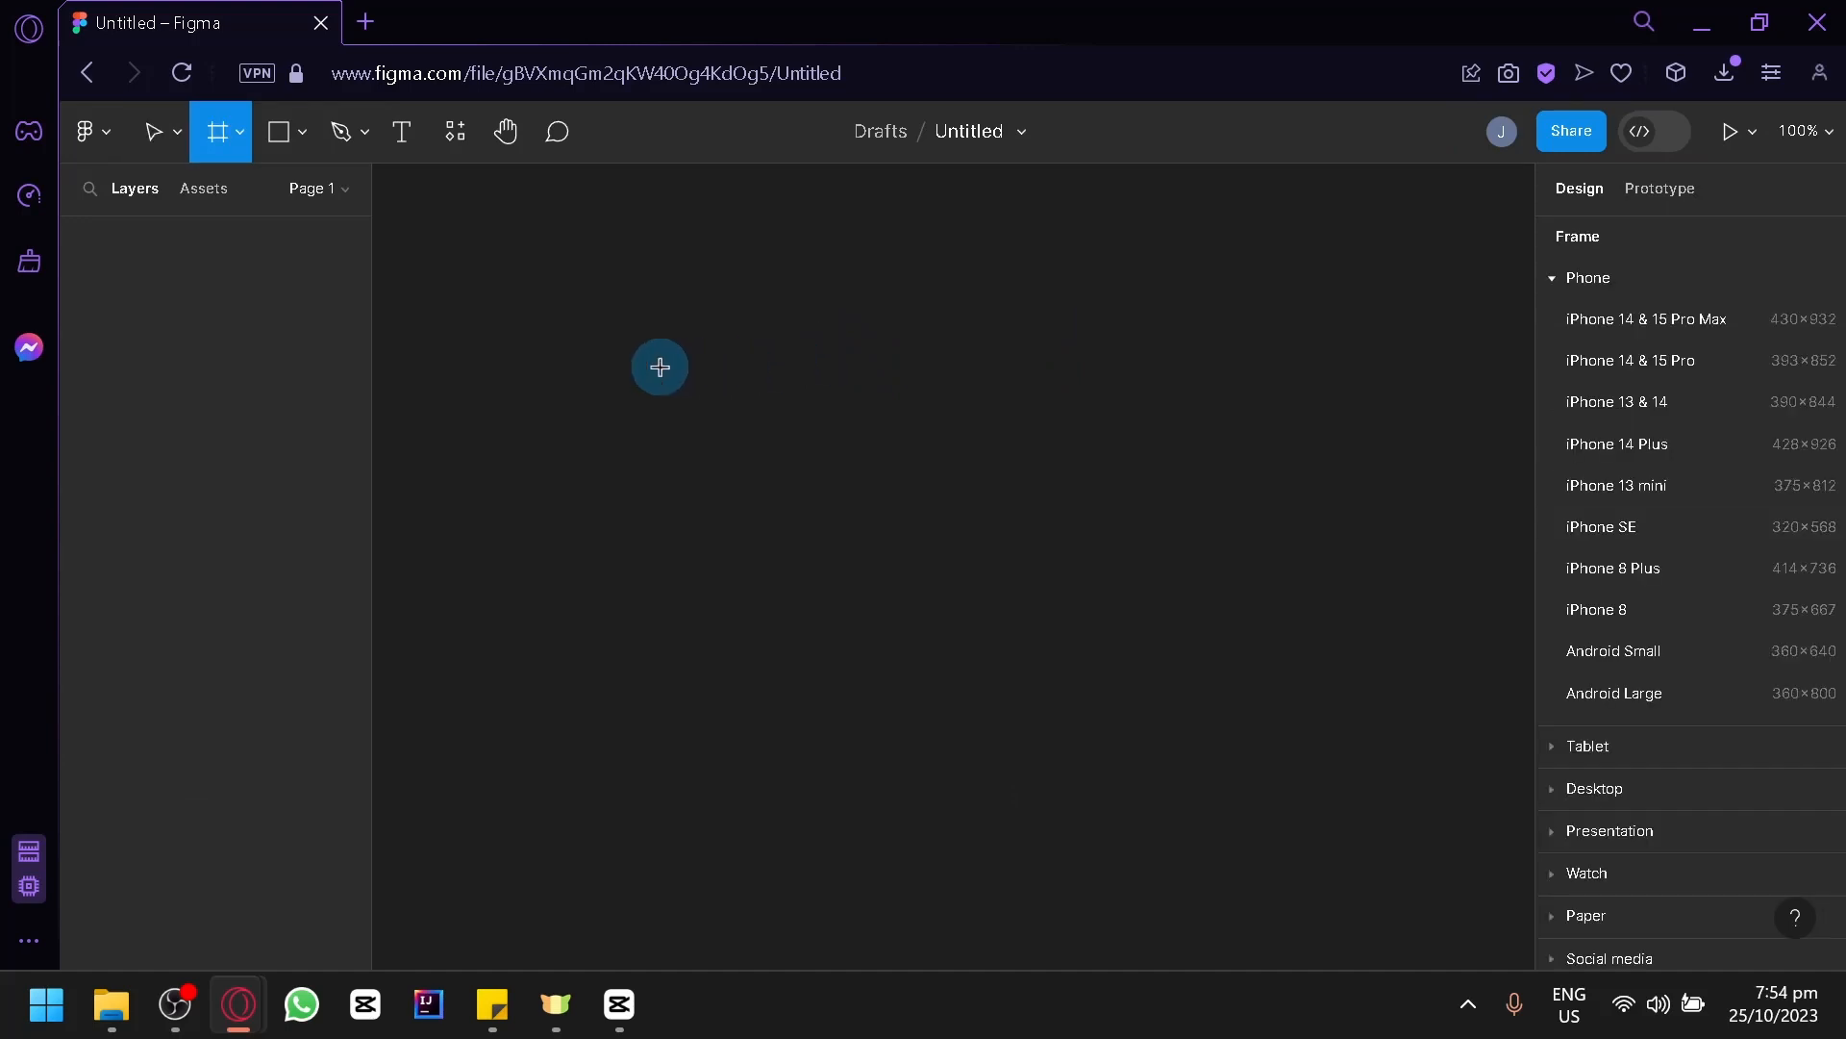
mouse_move(523, 308)
mouse_down()
mouse_move(1327, 664)
mouse_move(1371, 824)
mouse_up()
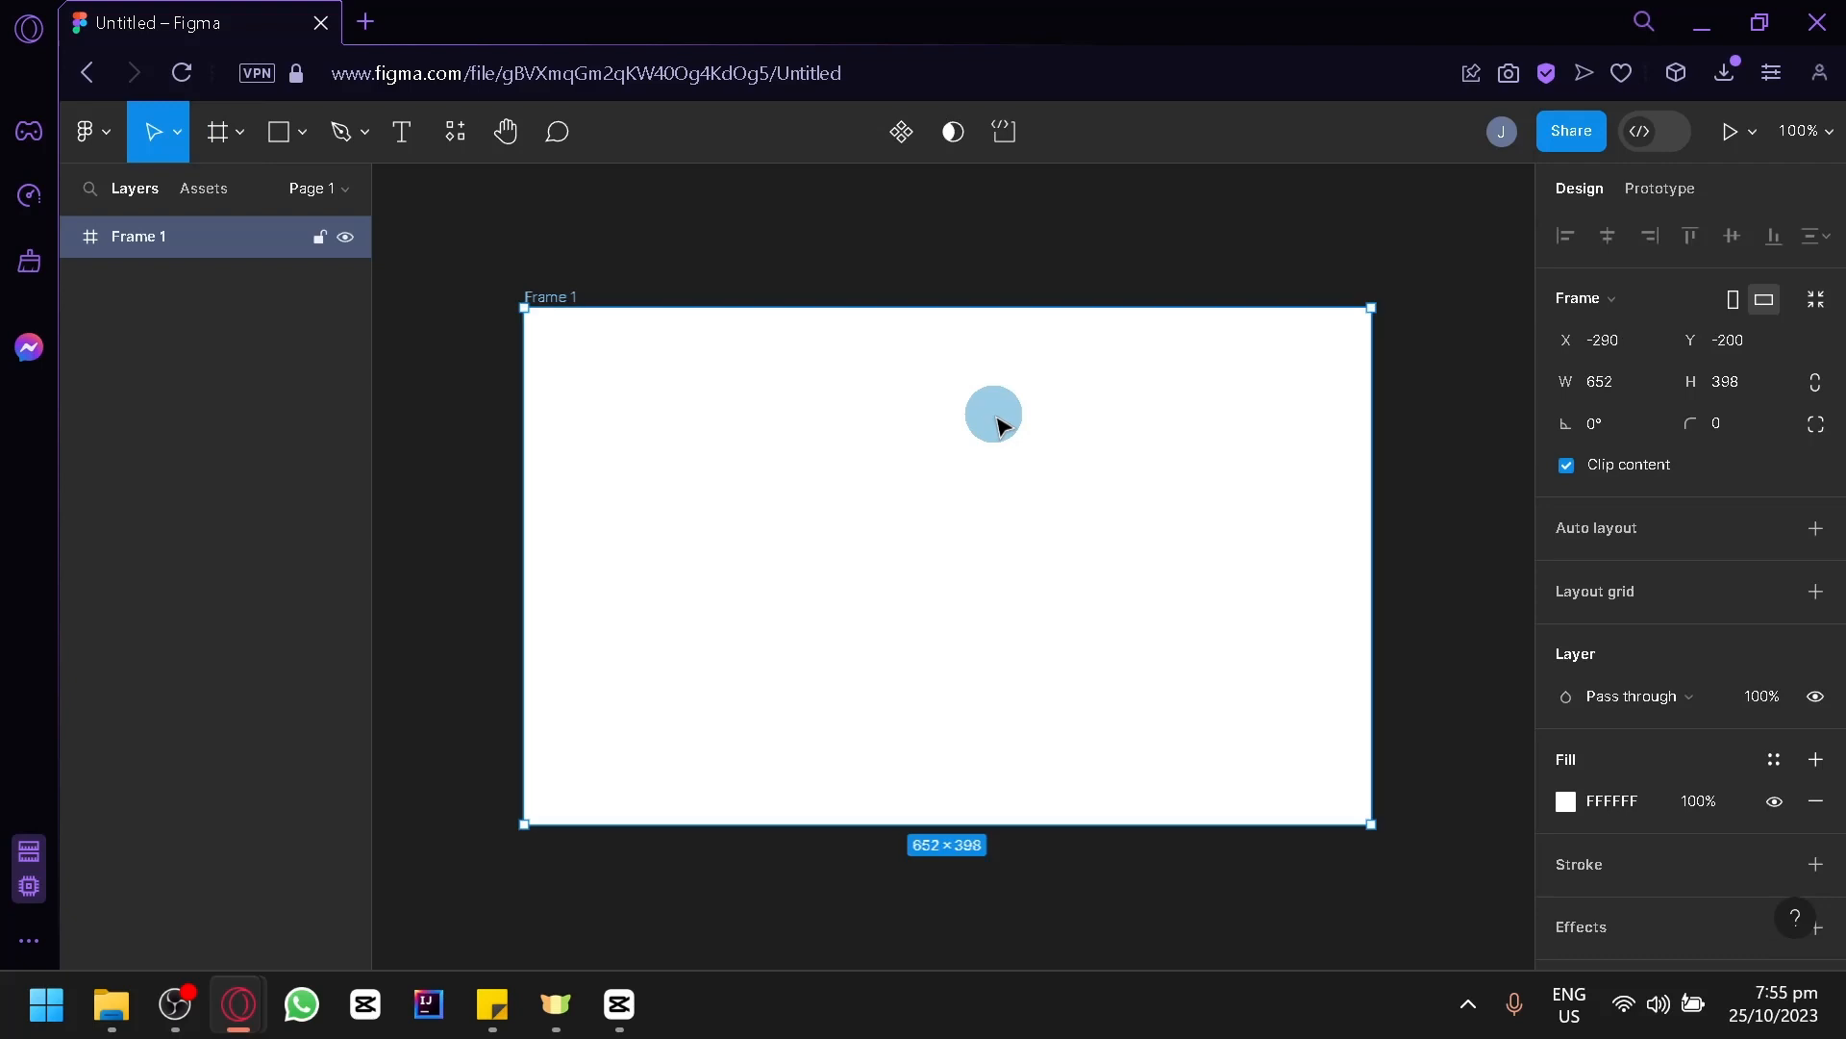
key(ctrl+z)
Step: Add a frame using the Desktop preset, 1440×1024, and deselect it
click(1552, 277)
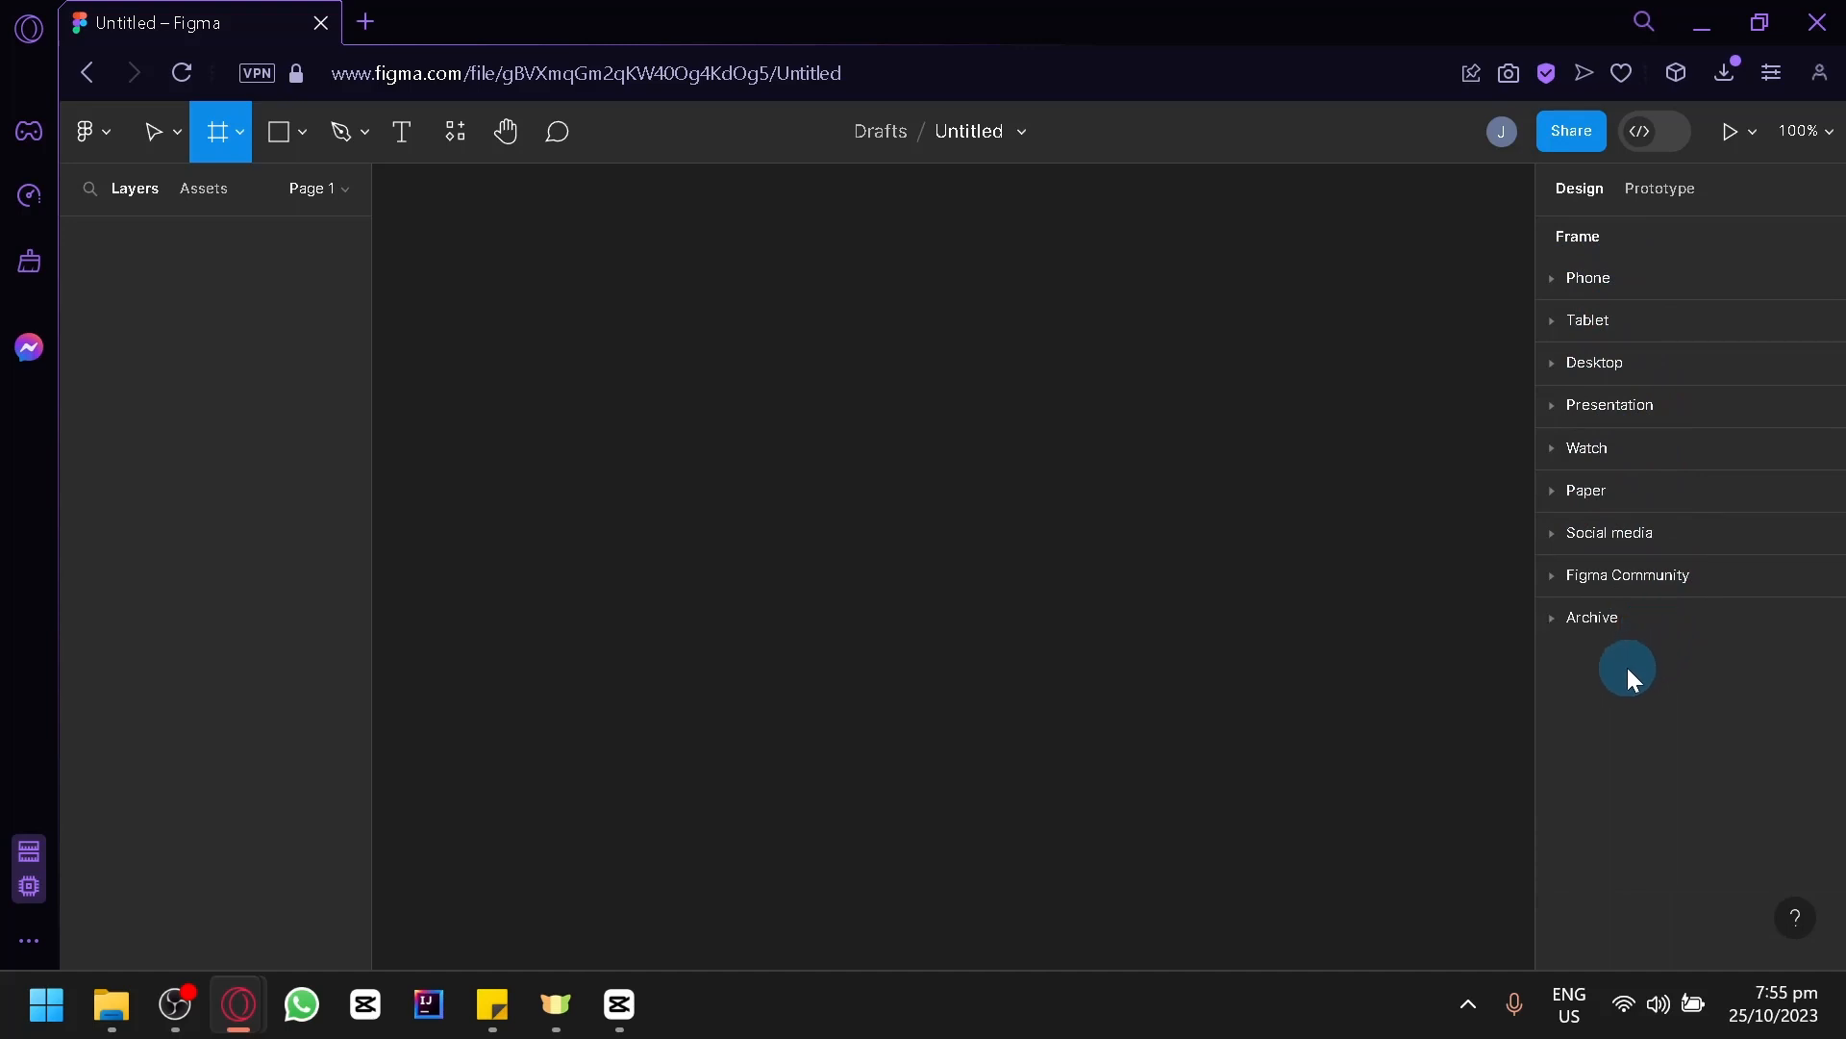
click(1556, 367)
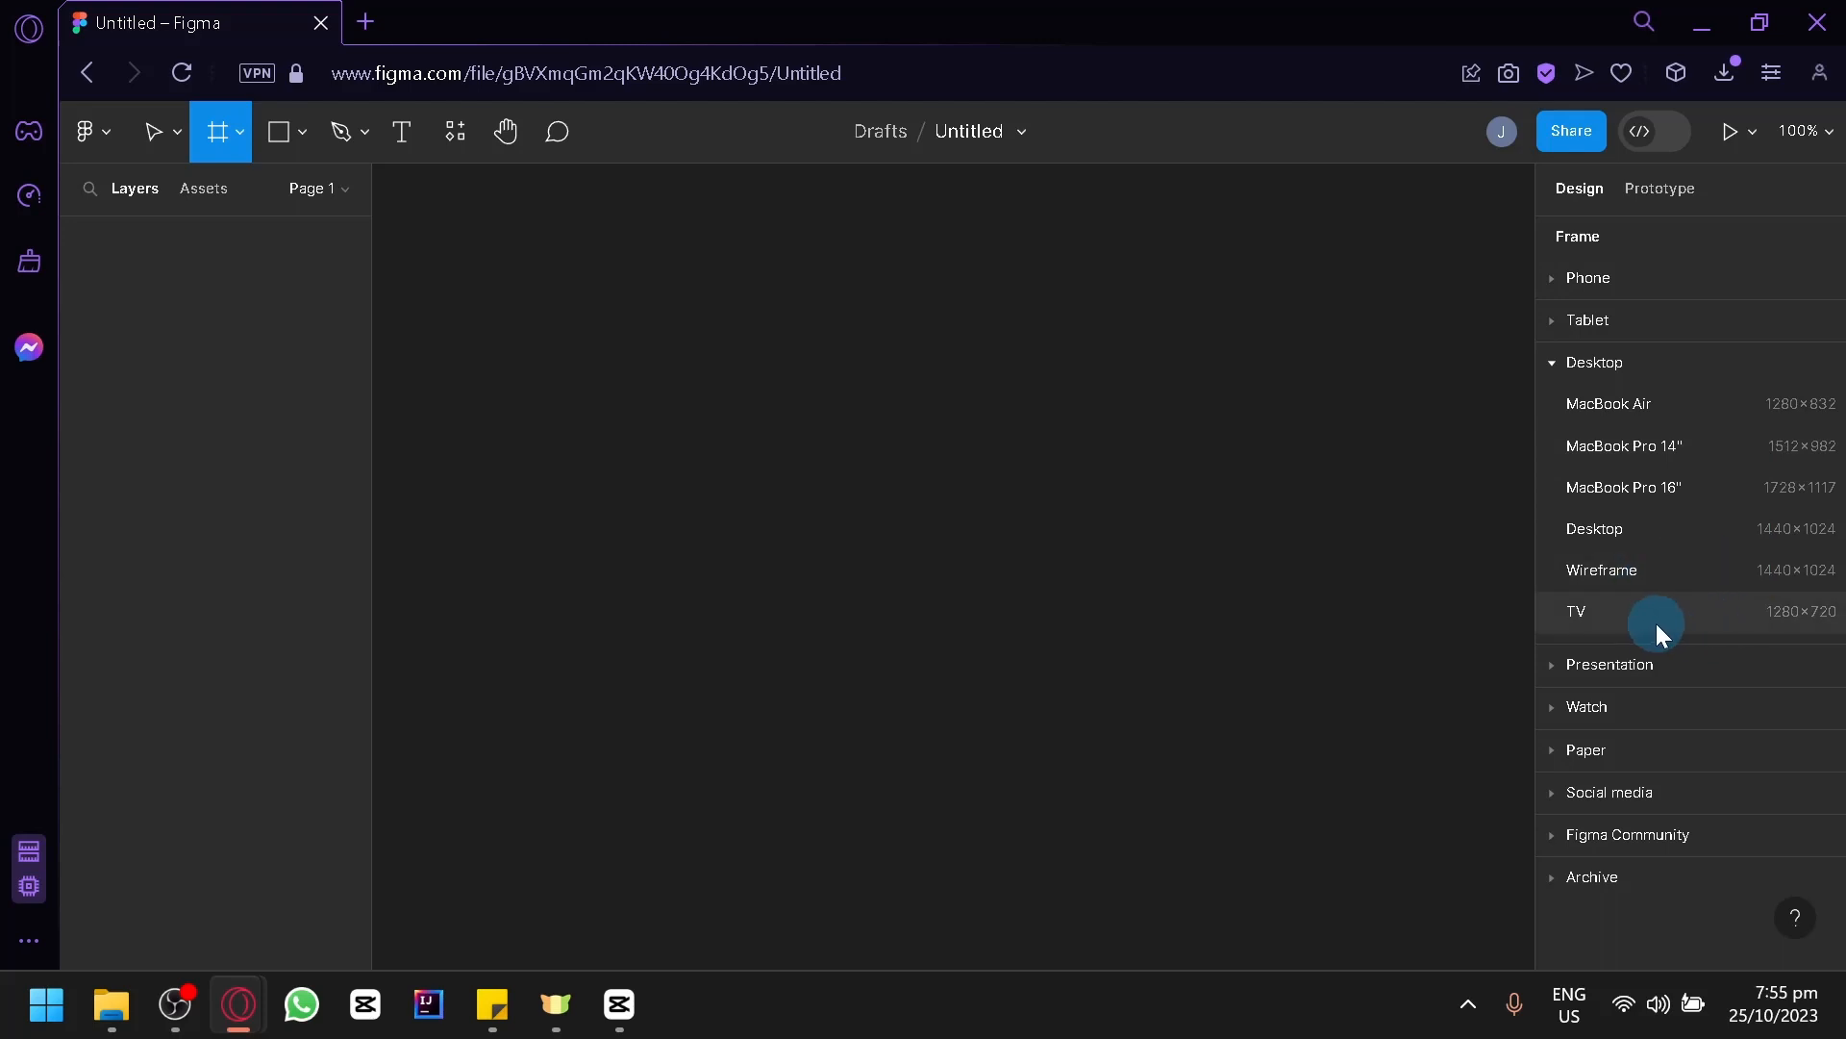
click(1647, 532)
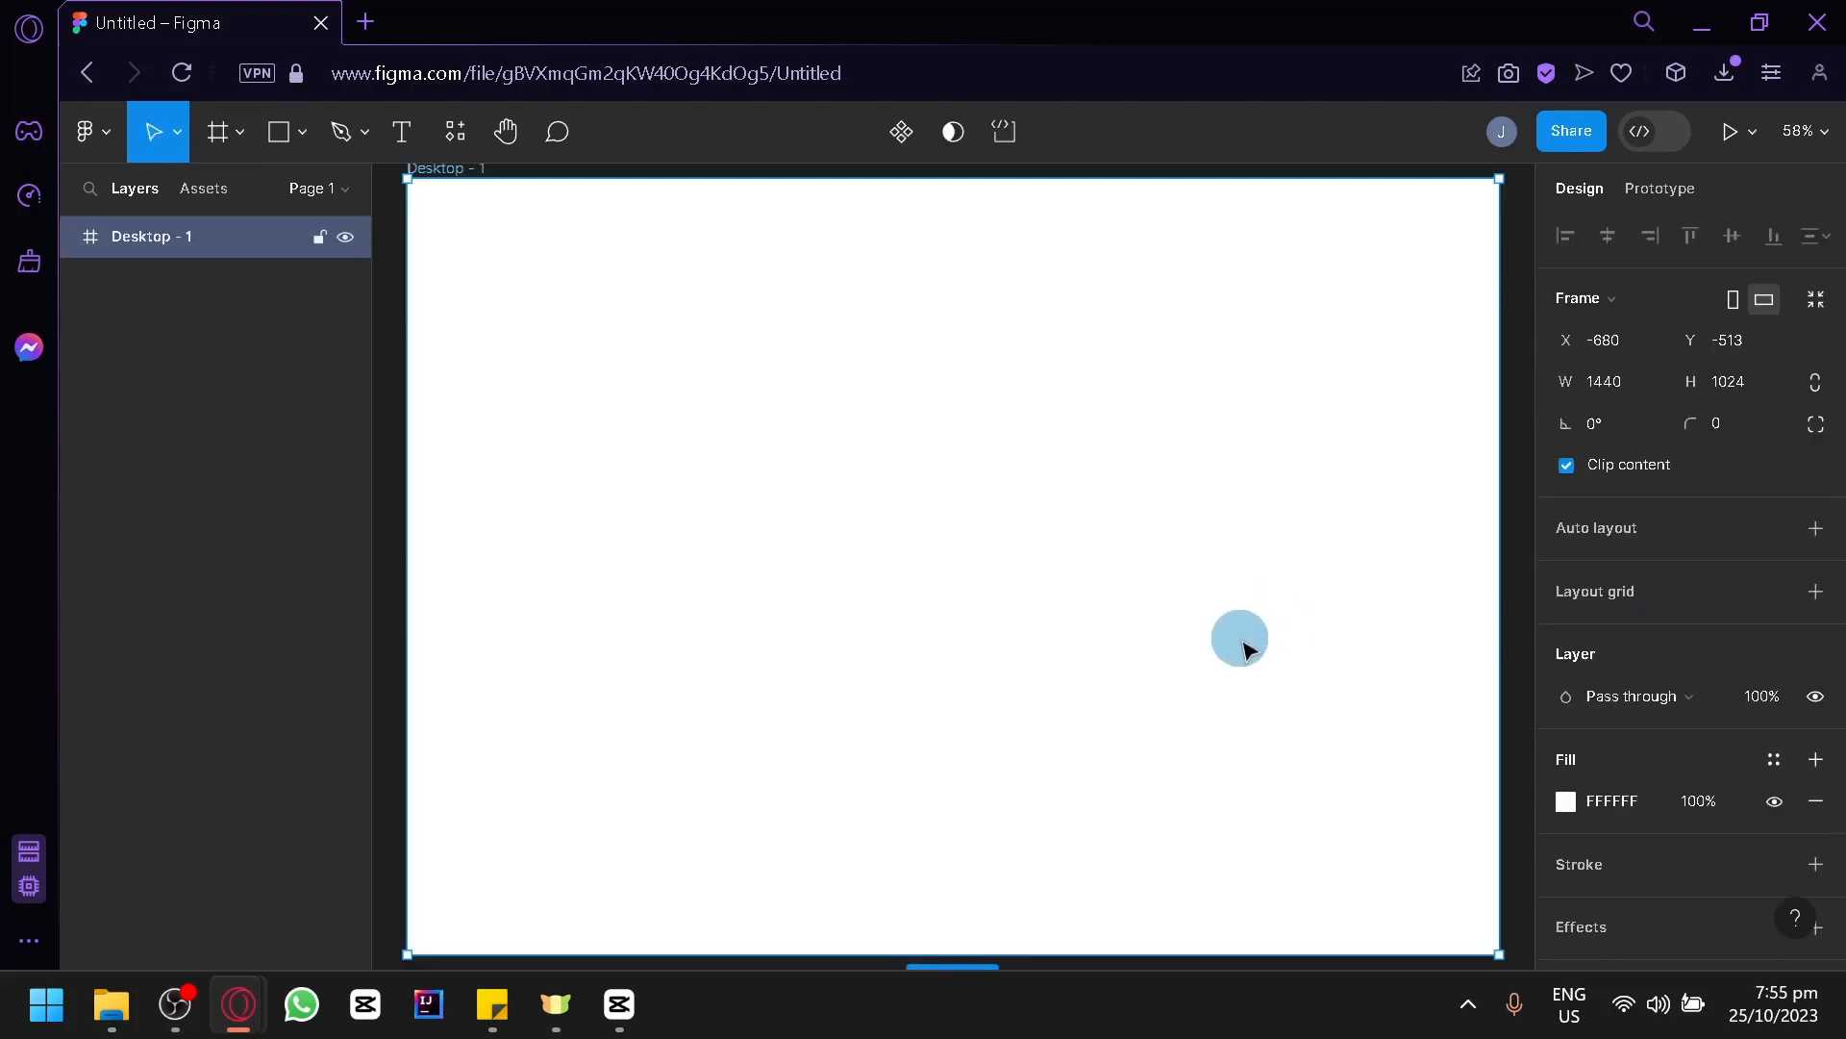
scroll(1240, 638, down, 5)
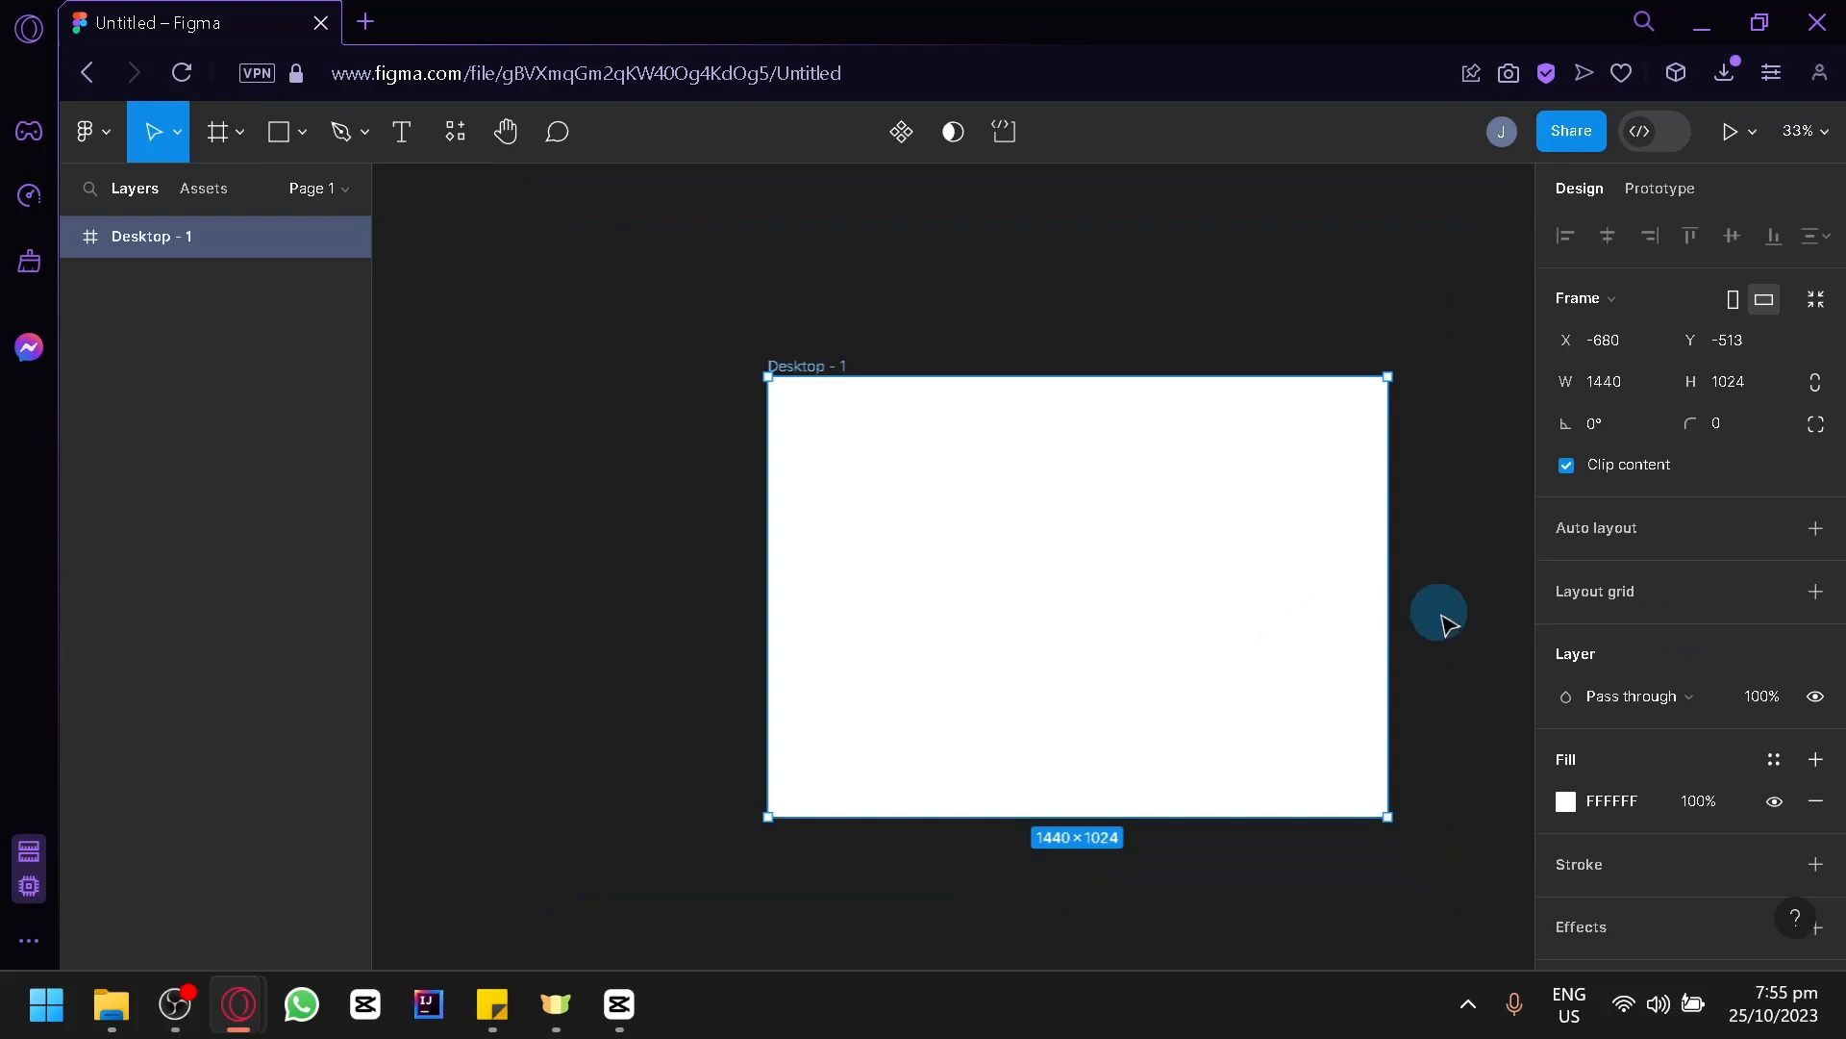
click(1440, 615)
Step: Add a phone frame using the Android Large preset, 360×800, beside the desktop frame
scroll(1346, 606, right, 2)
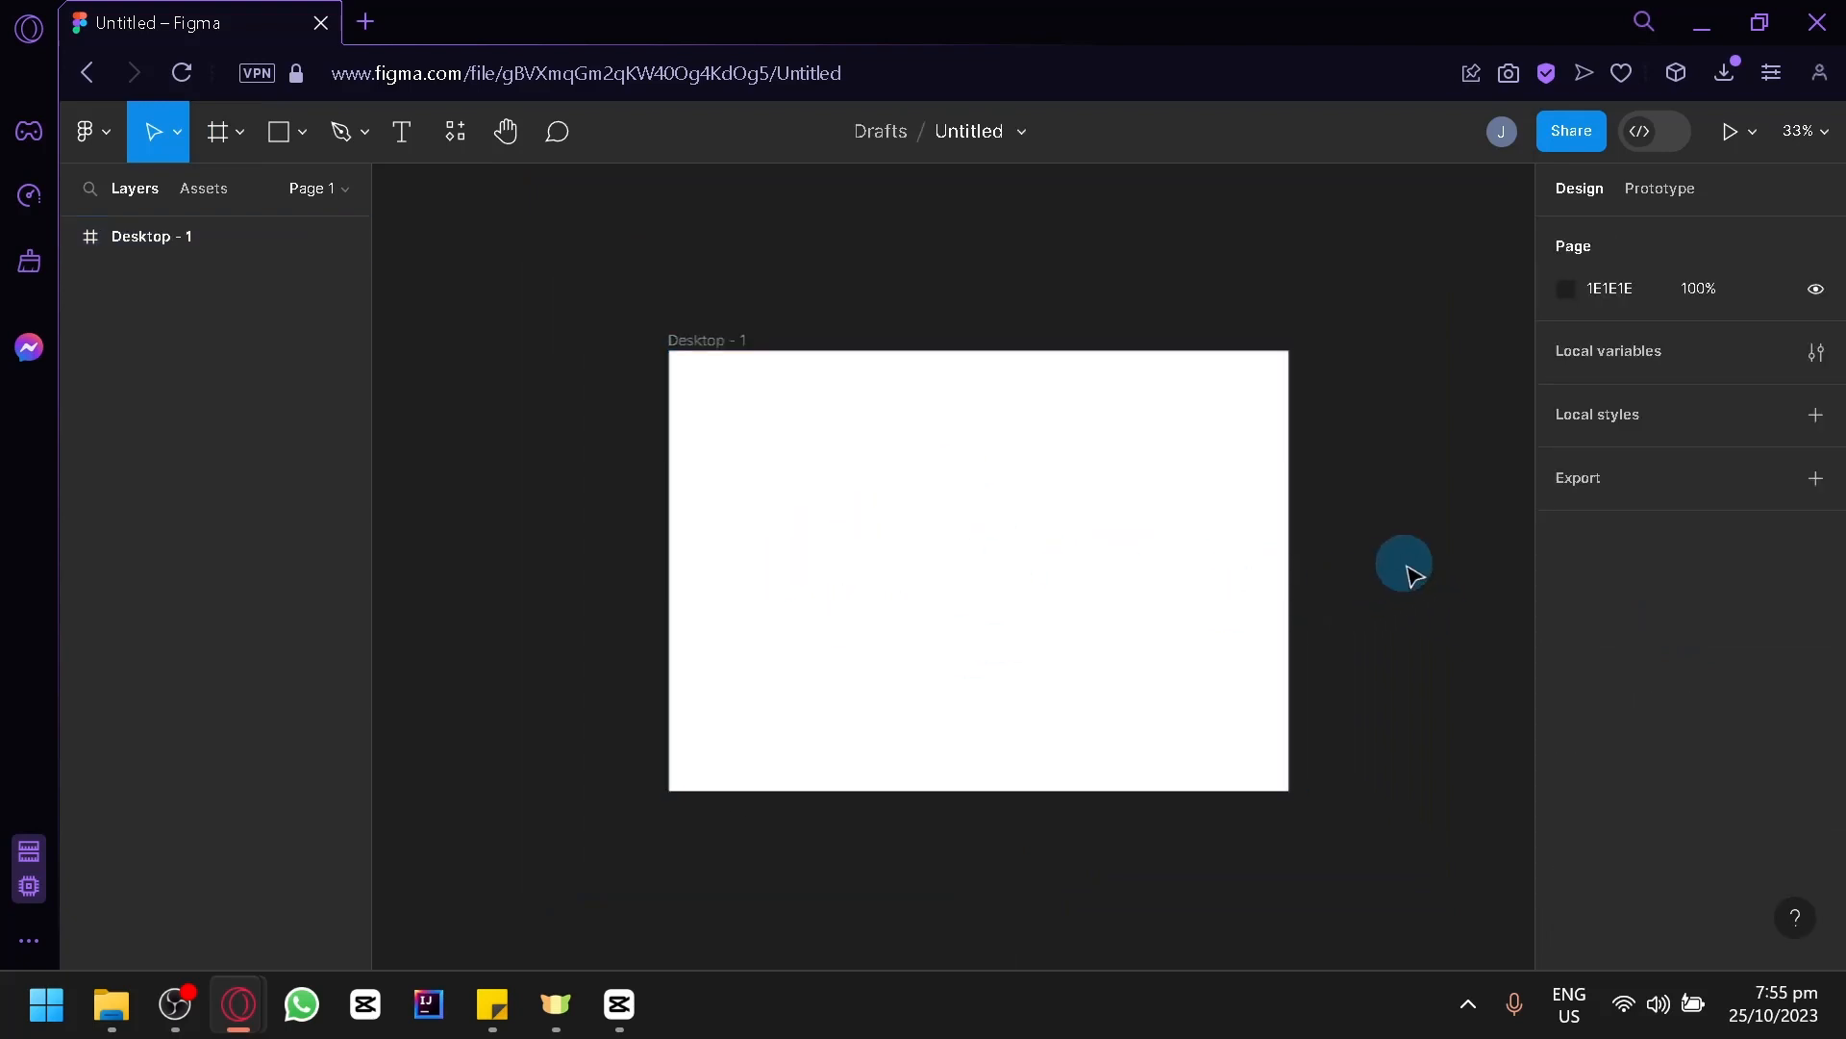
drag(1404, 563, 1064, 515)
key(f)
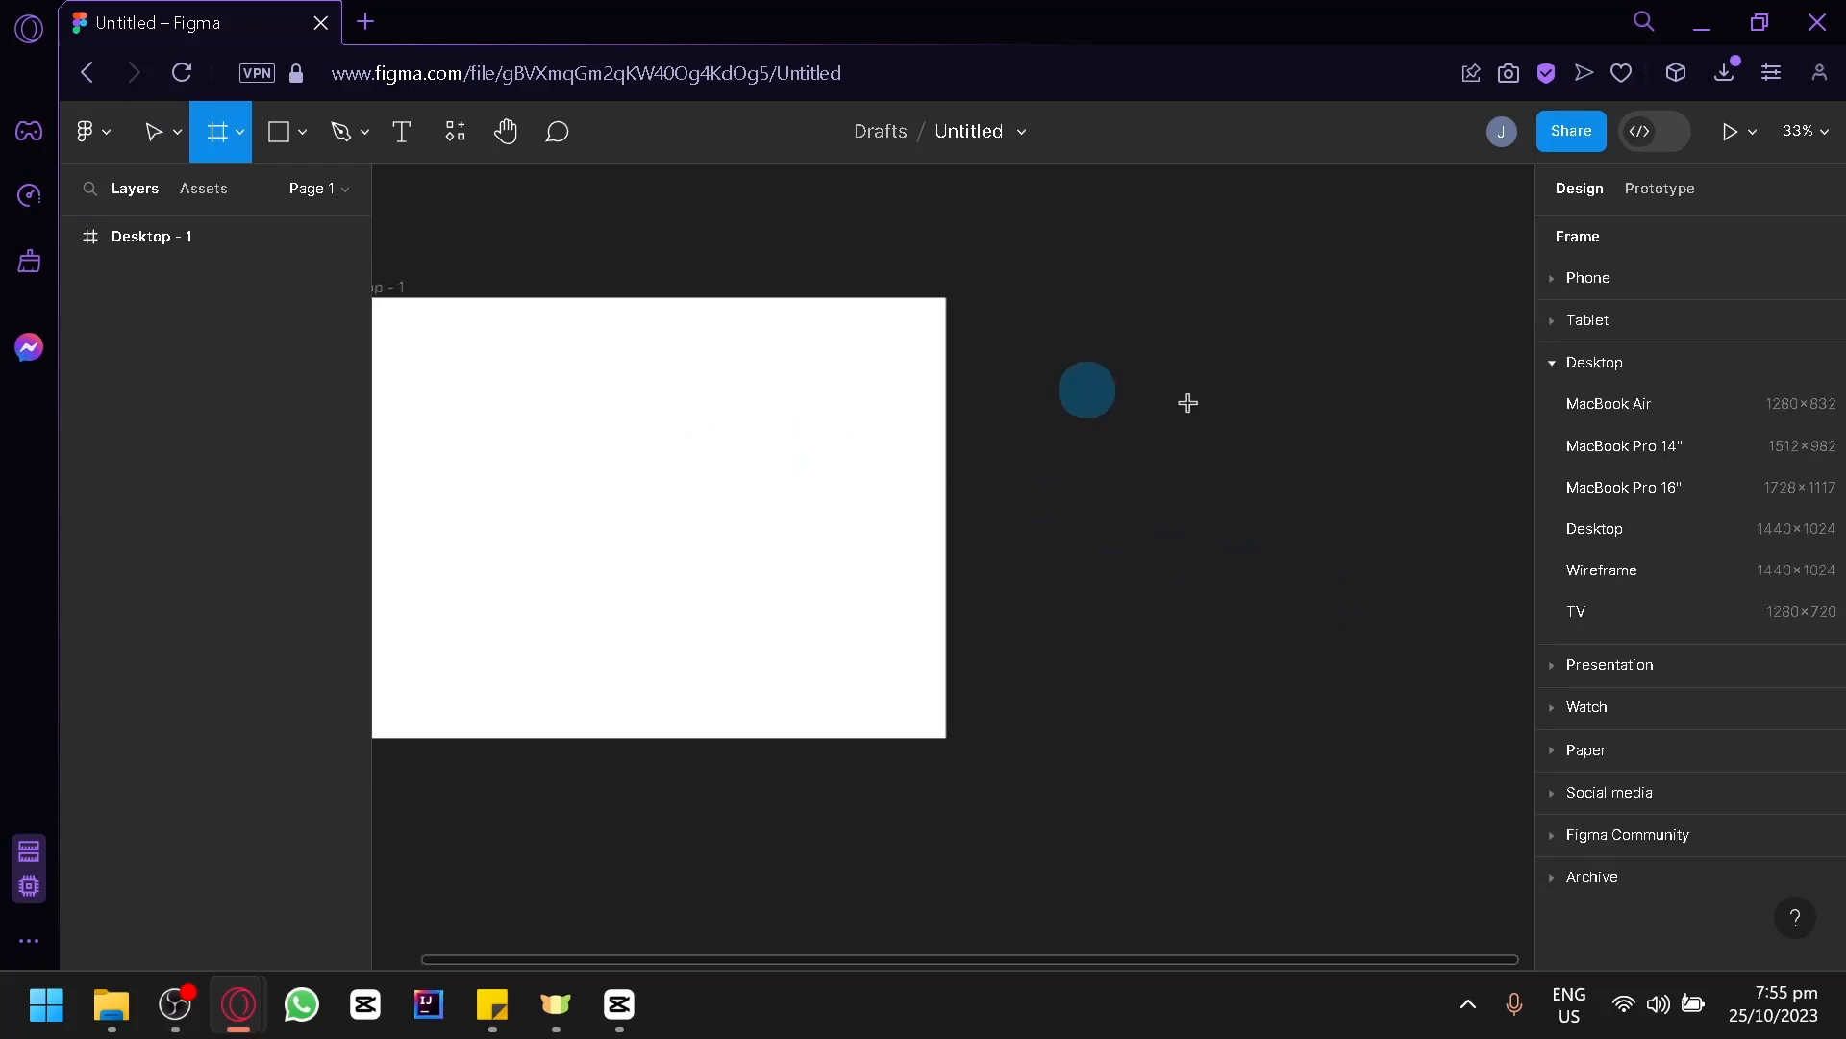
click(1578, 364)
click(1556, 285)
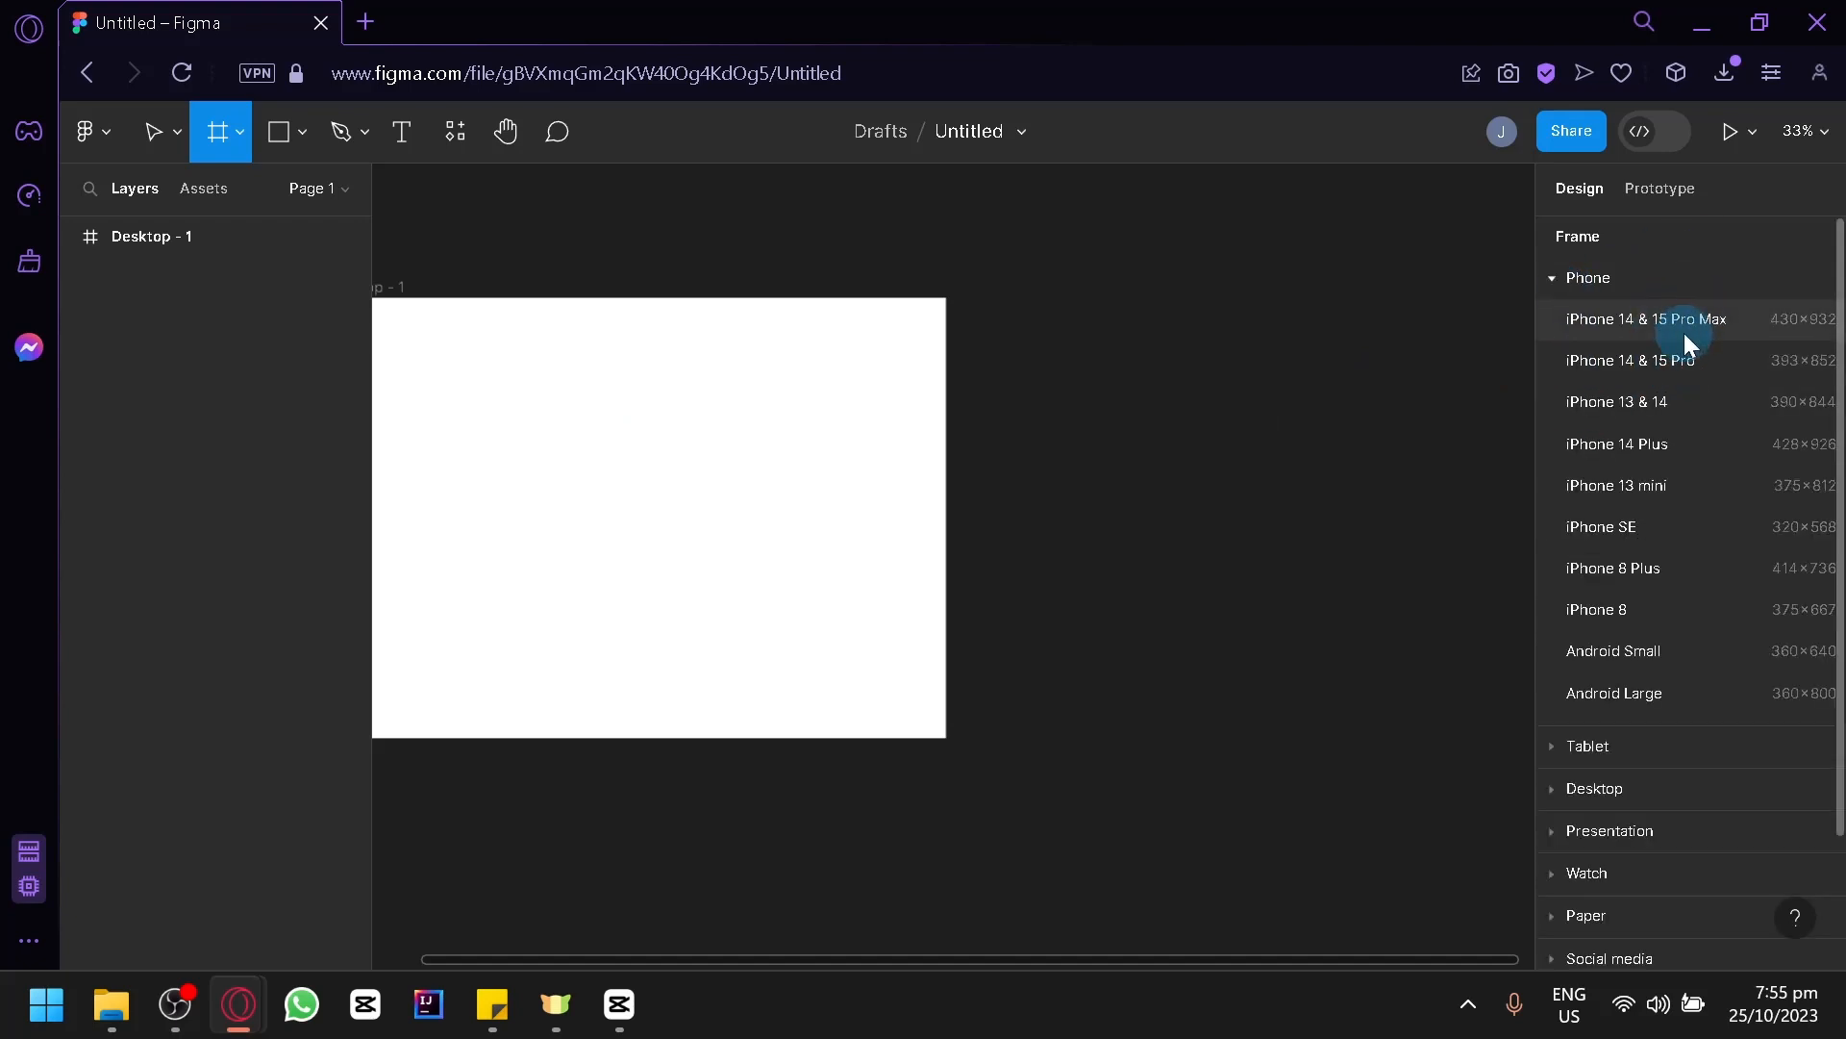
click(1672, 689)
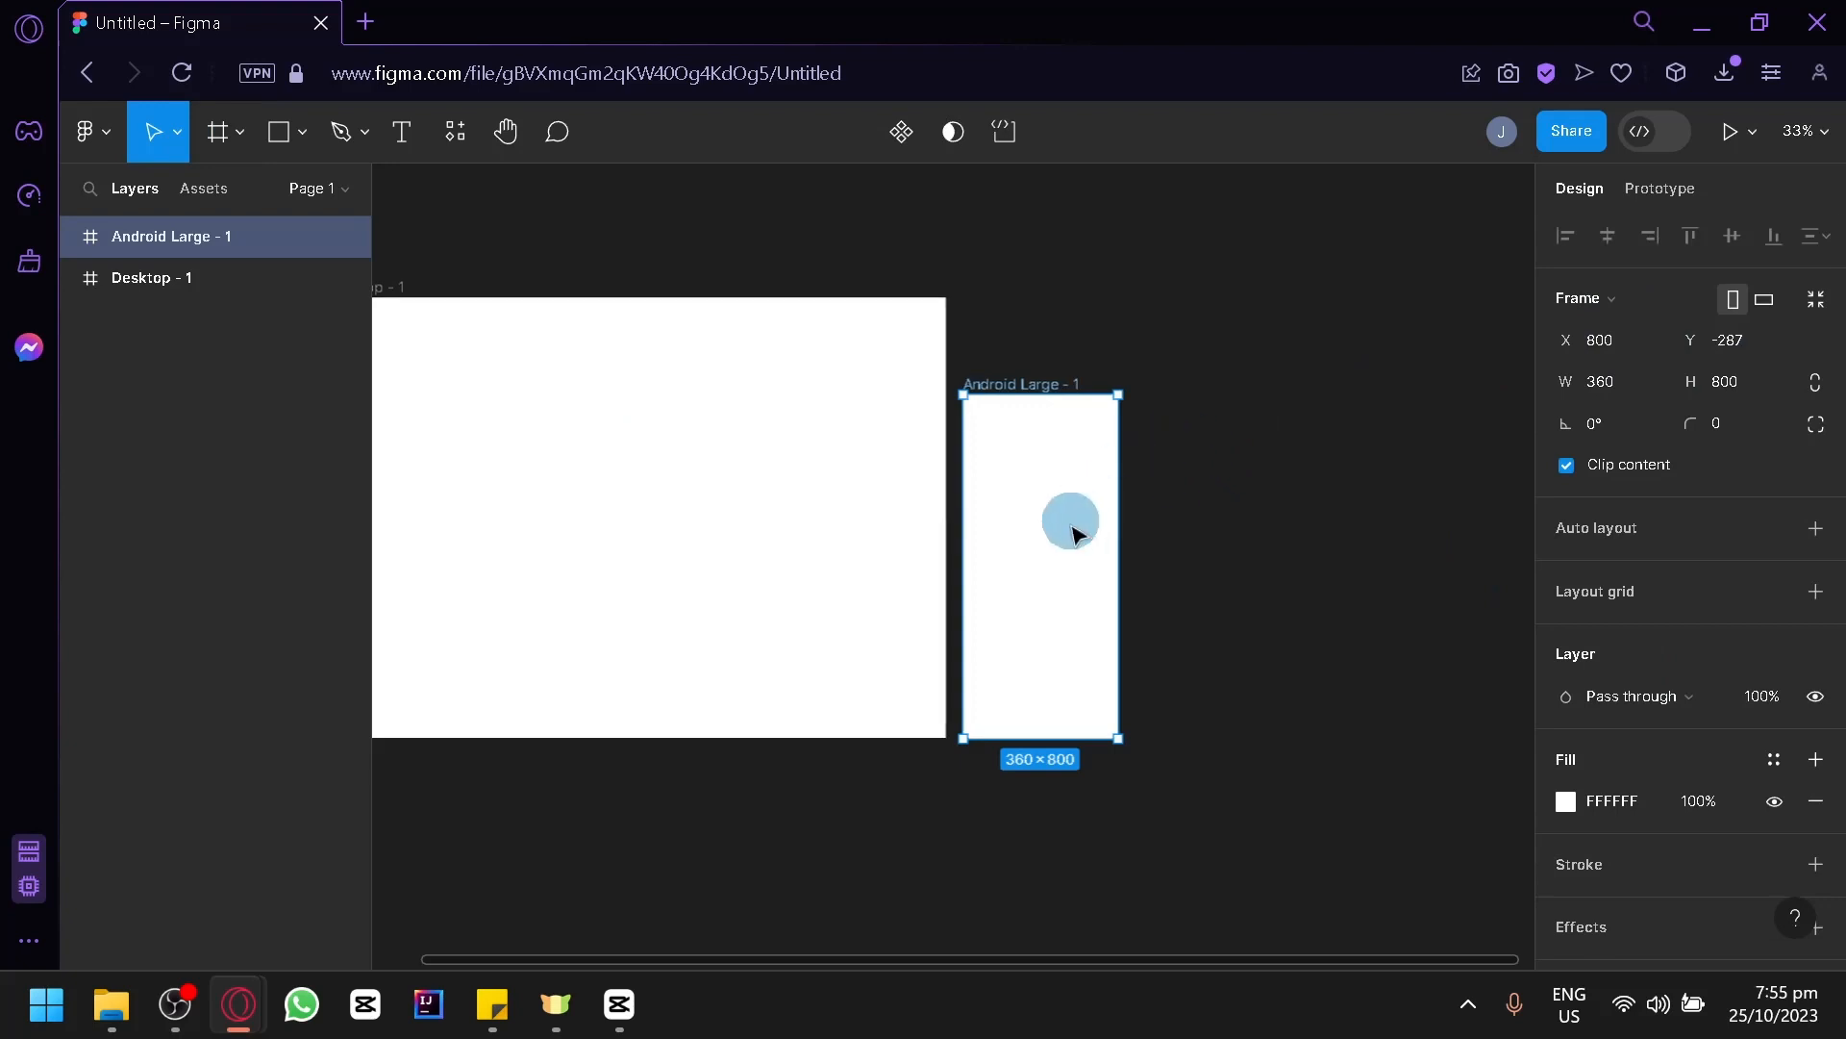
Step: Move the Android Large frame away from the desktop frame's side, aligned with its upper edge
drag(1071, 528, 1166, 427)
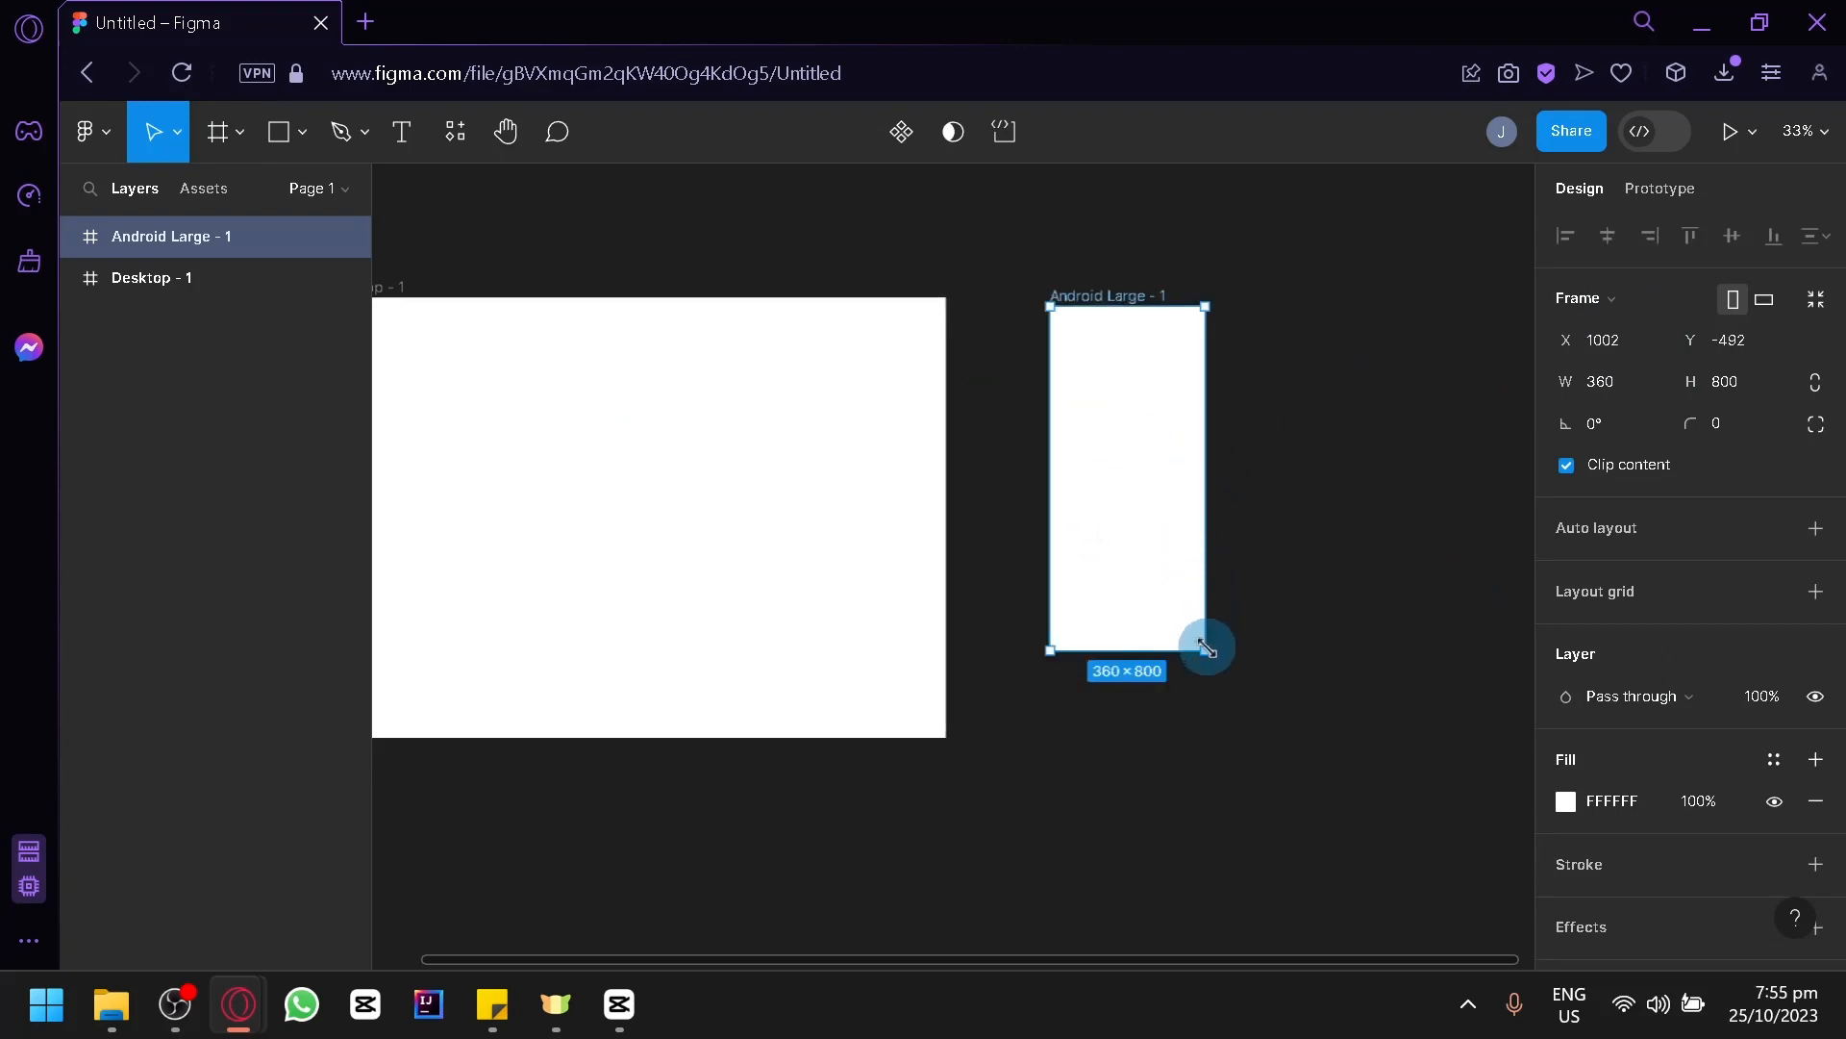
mouse_move(1190, 507)
mouse_down()
mouse_move(1220, 510)
mouse_move(1208, 498)
mouse_up()
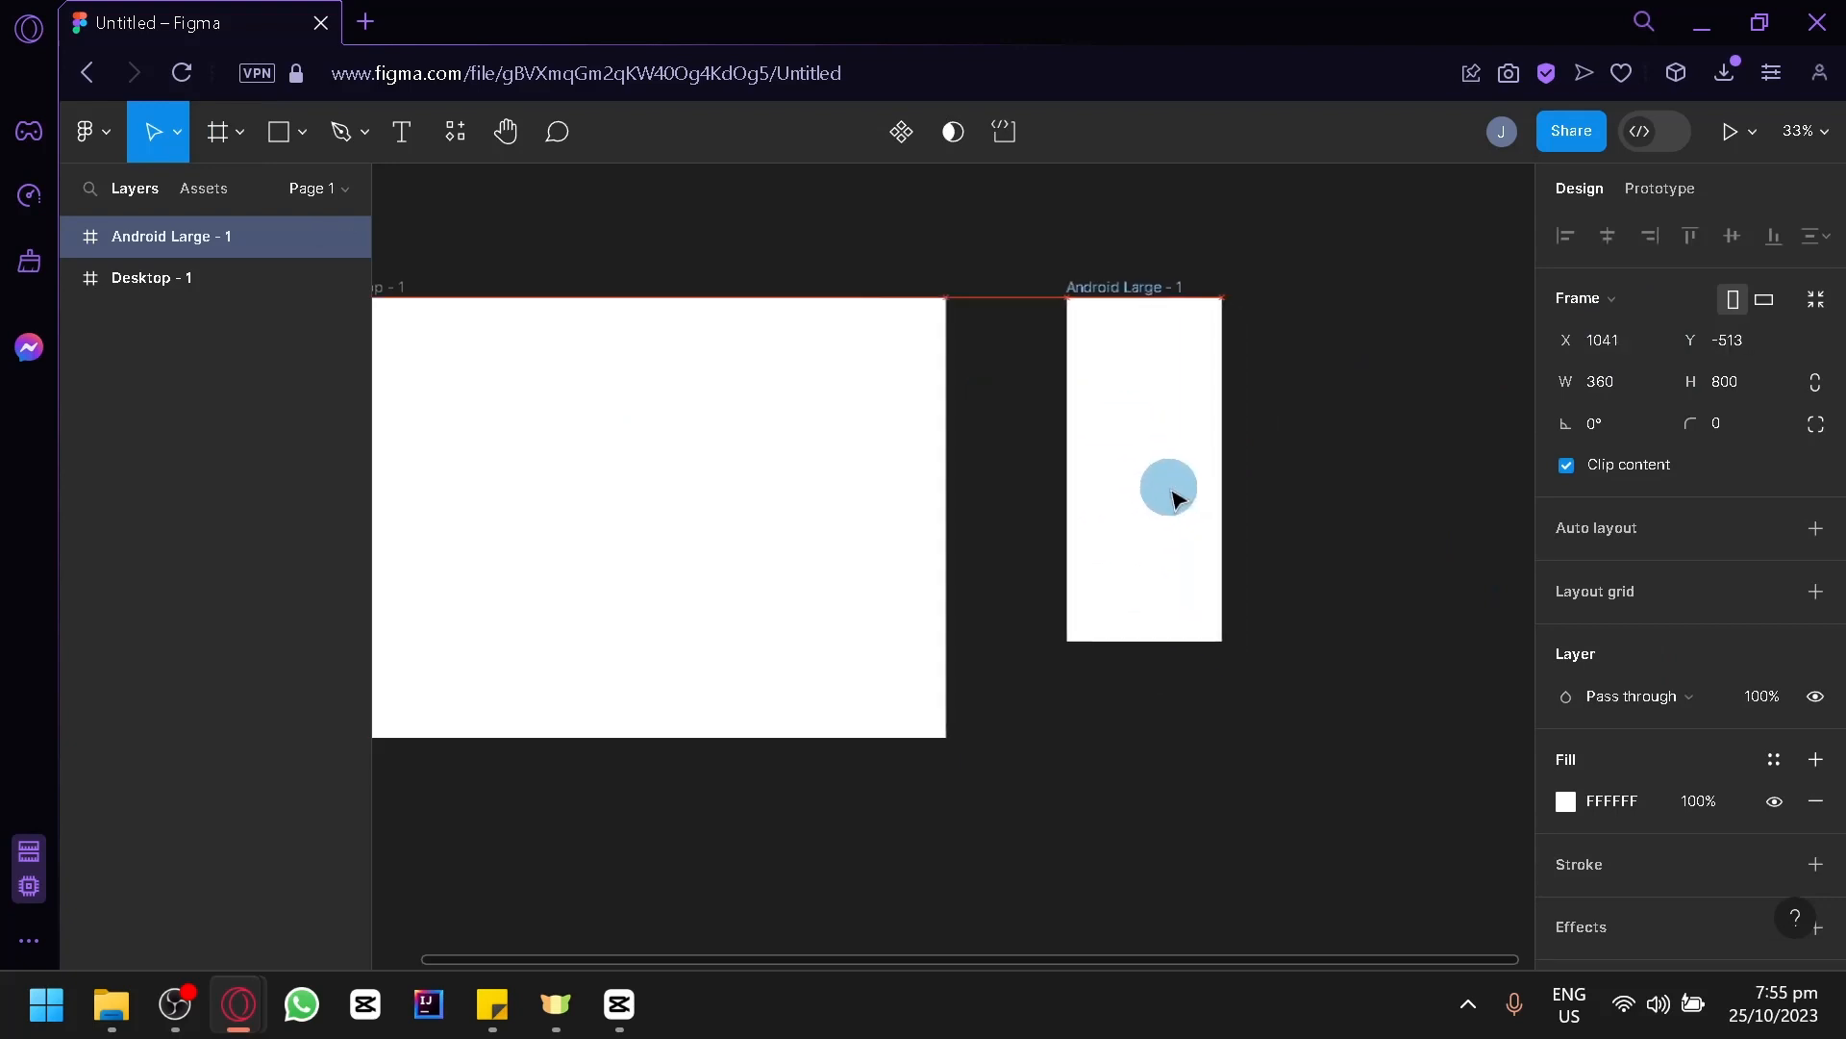
click(606, 600)
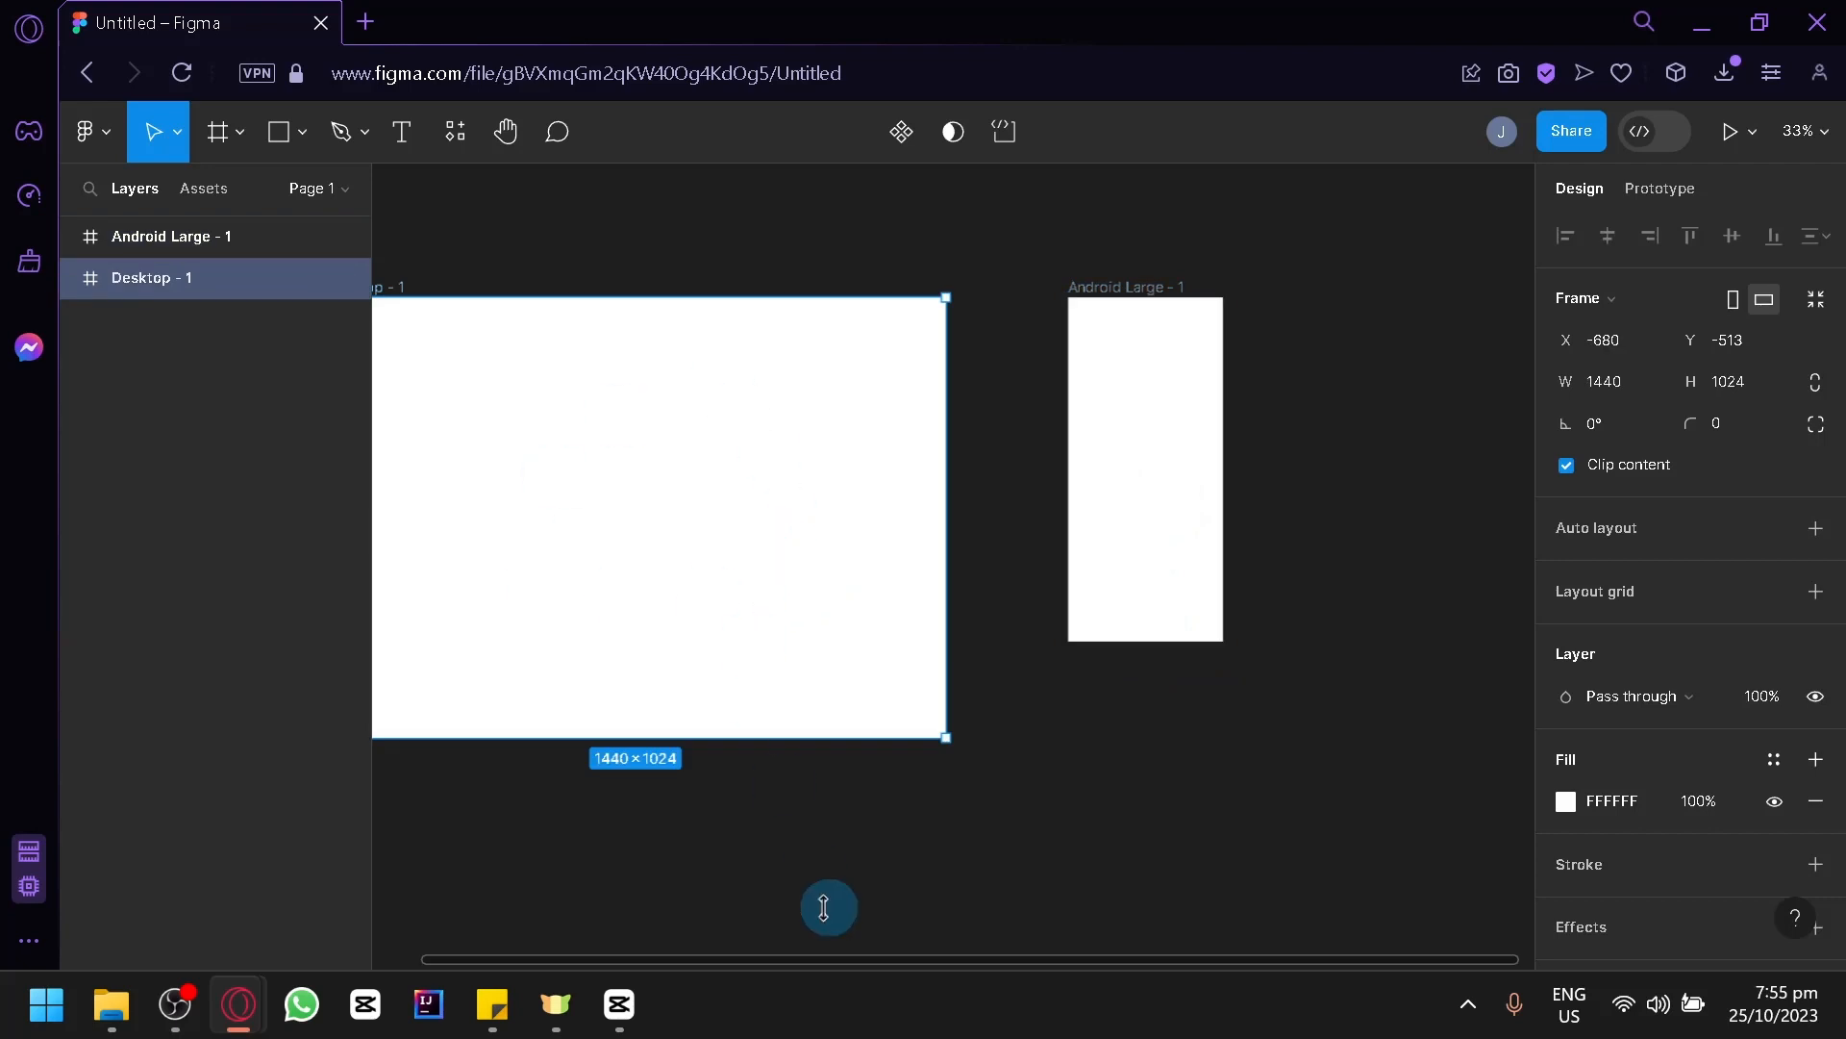
click(1195, 396)
drag(1168, 369, 1131, 419)
click(1213, 476)
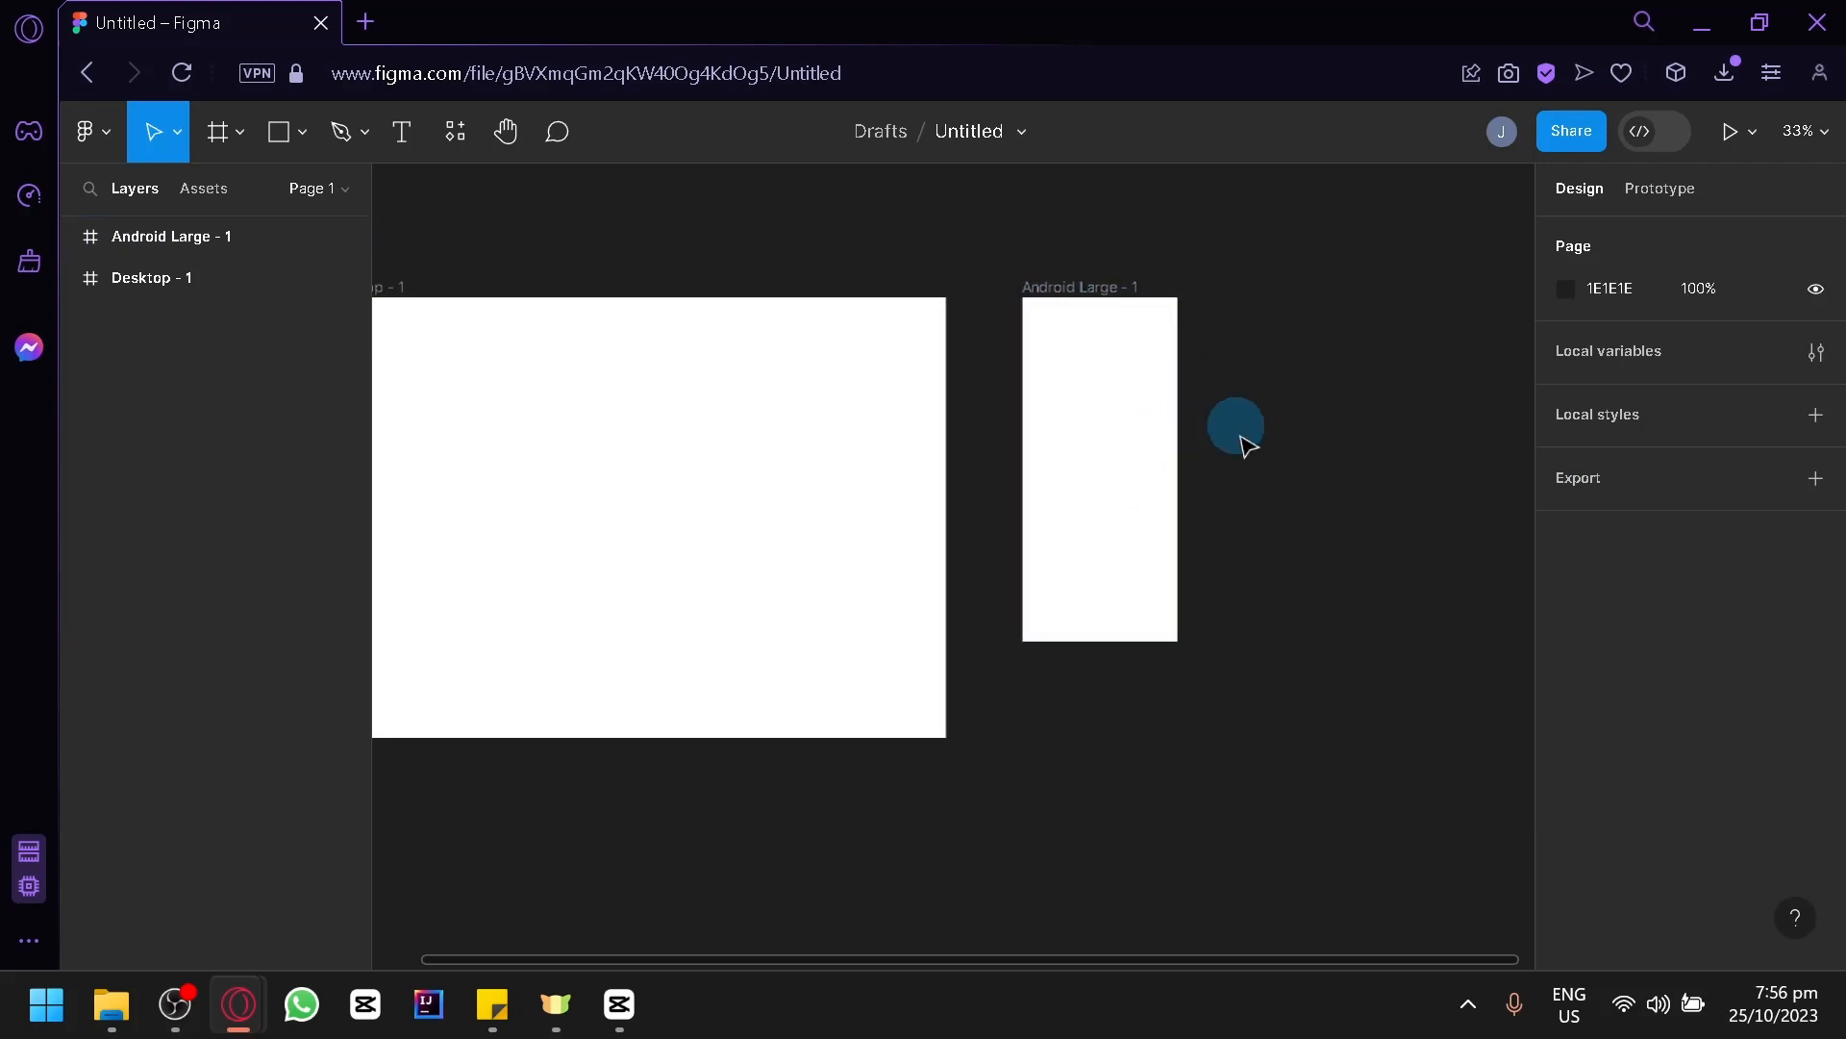
Step: Delete the Android Large frame and the small stray frame, keeping only the desktop frame
key(f)
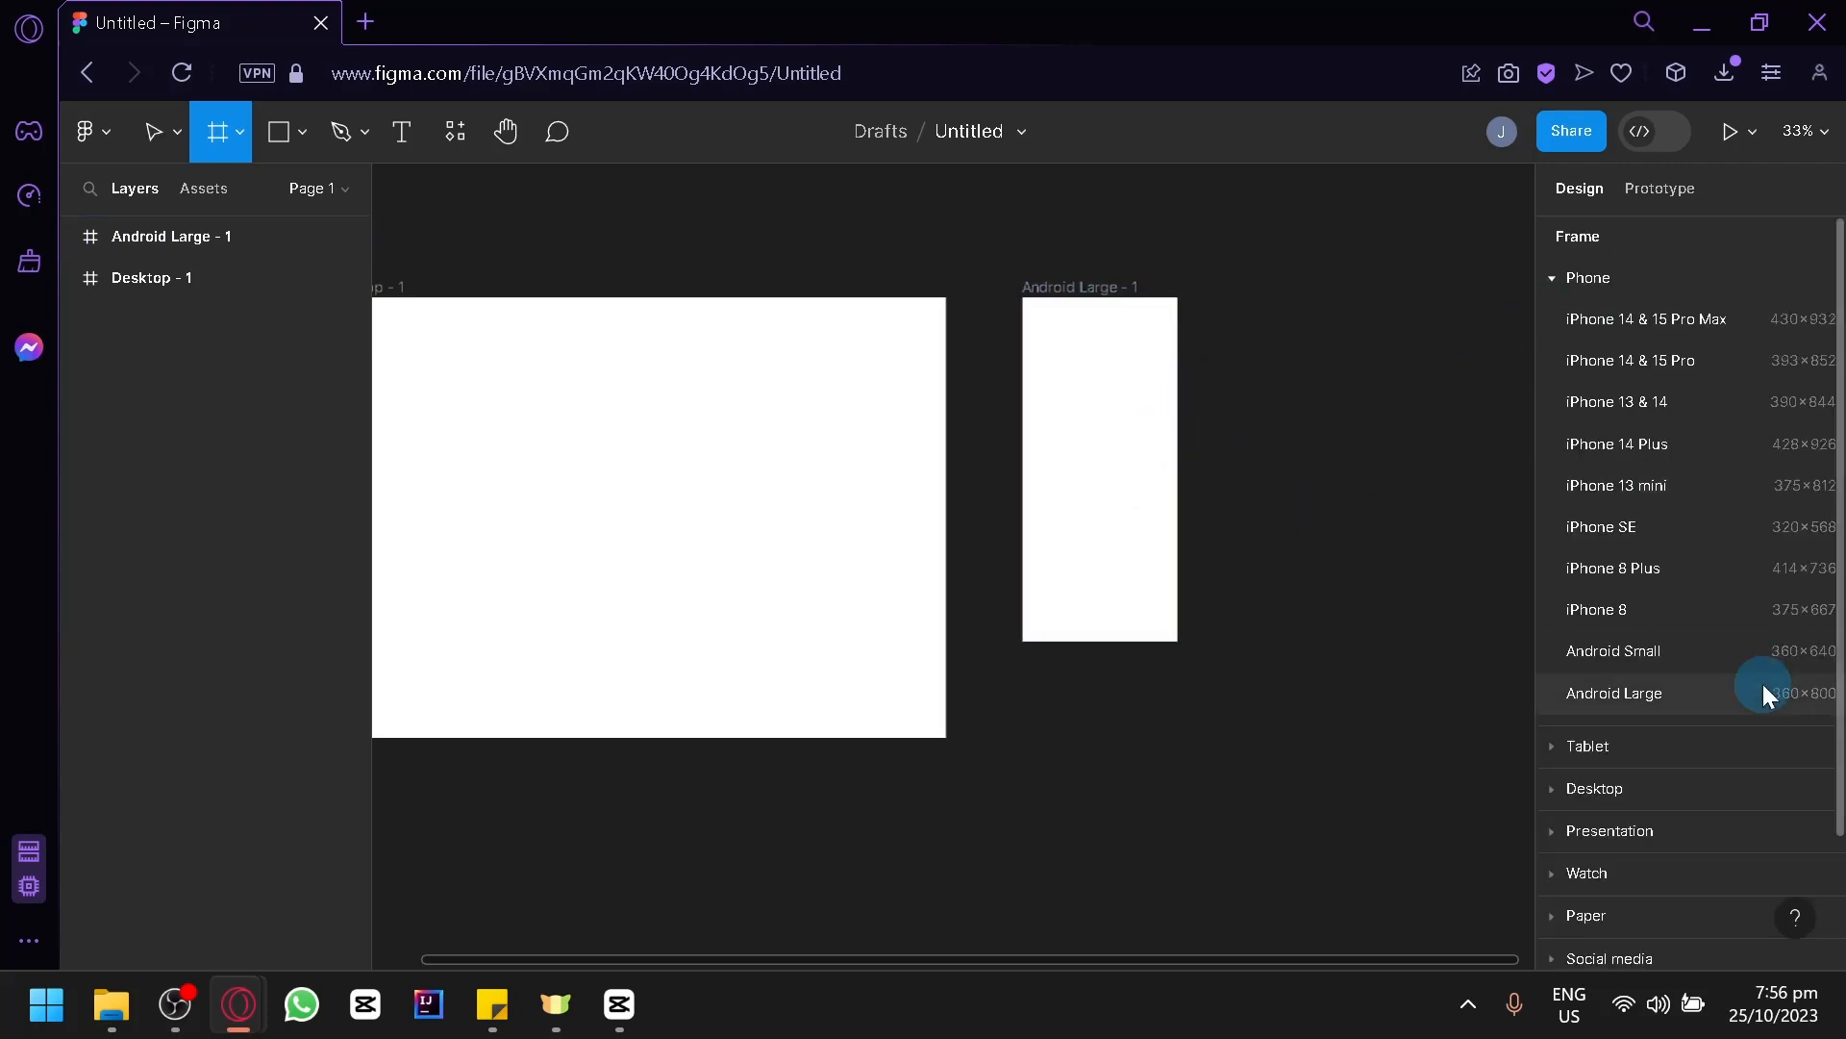
click(1558, 279)
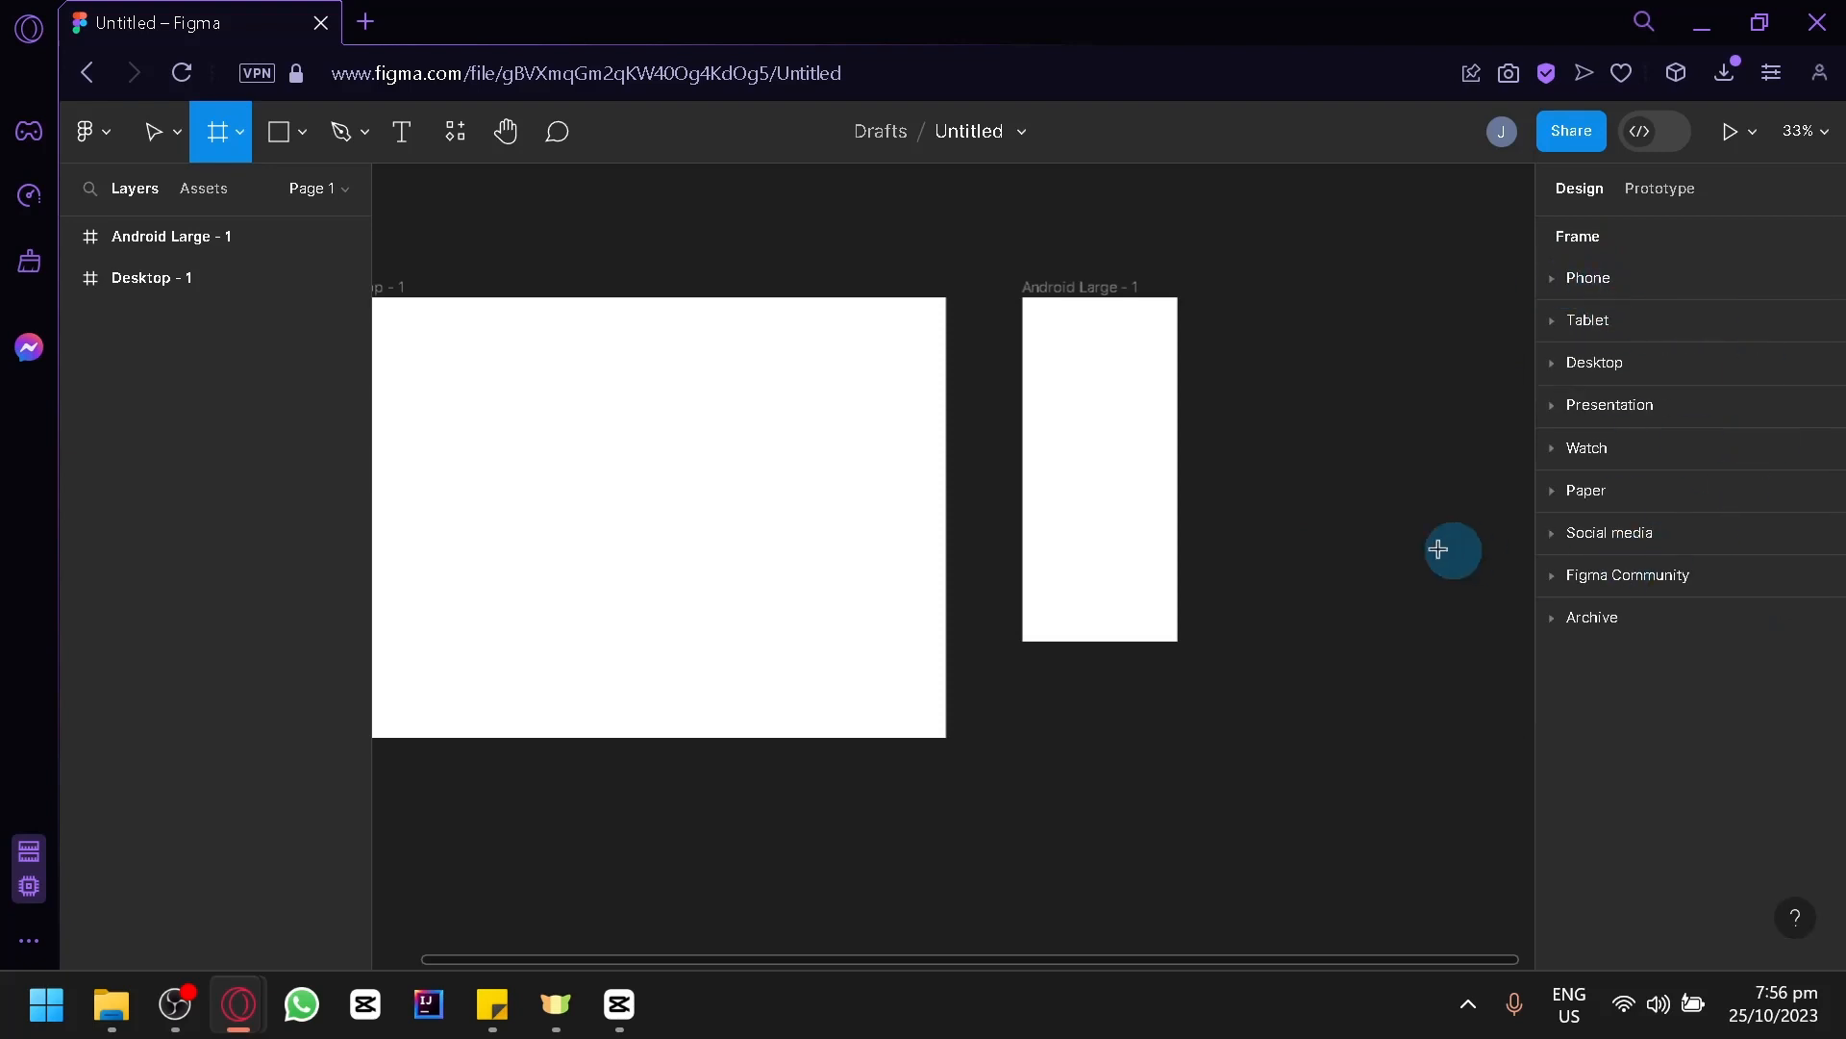
click(1583, 325)
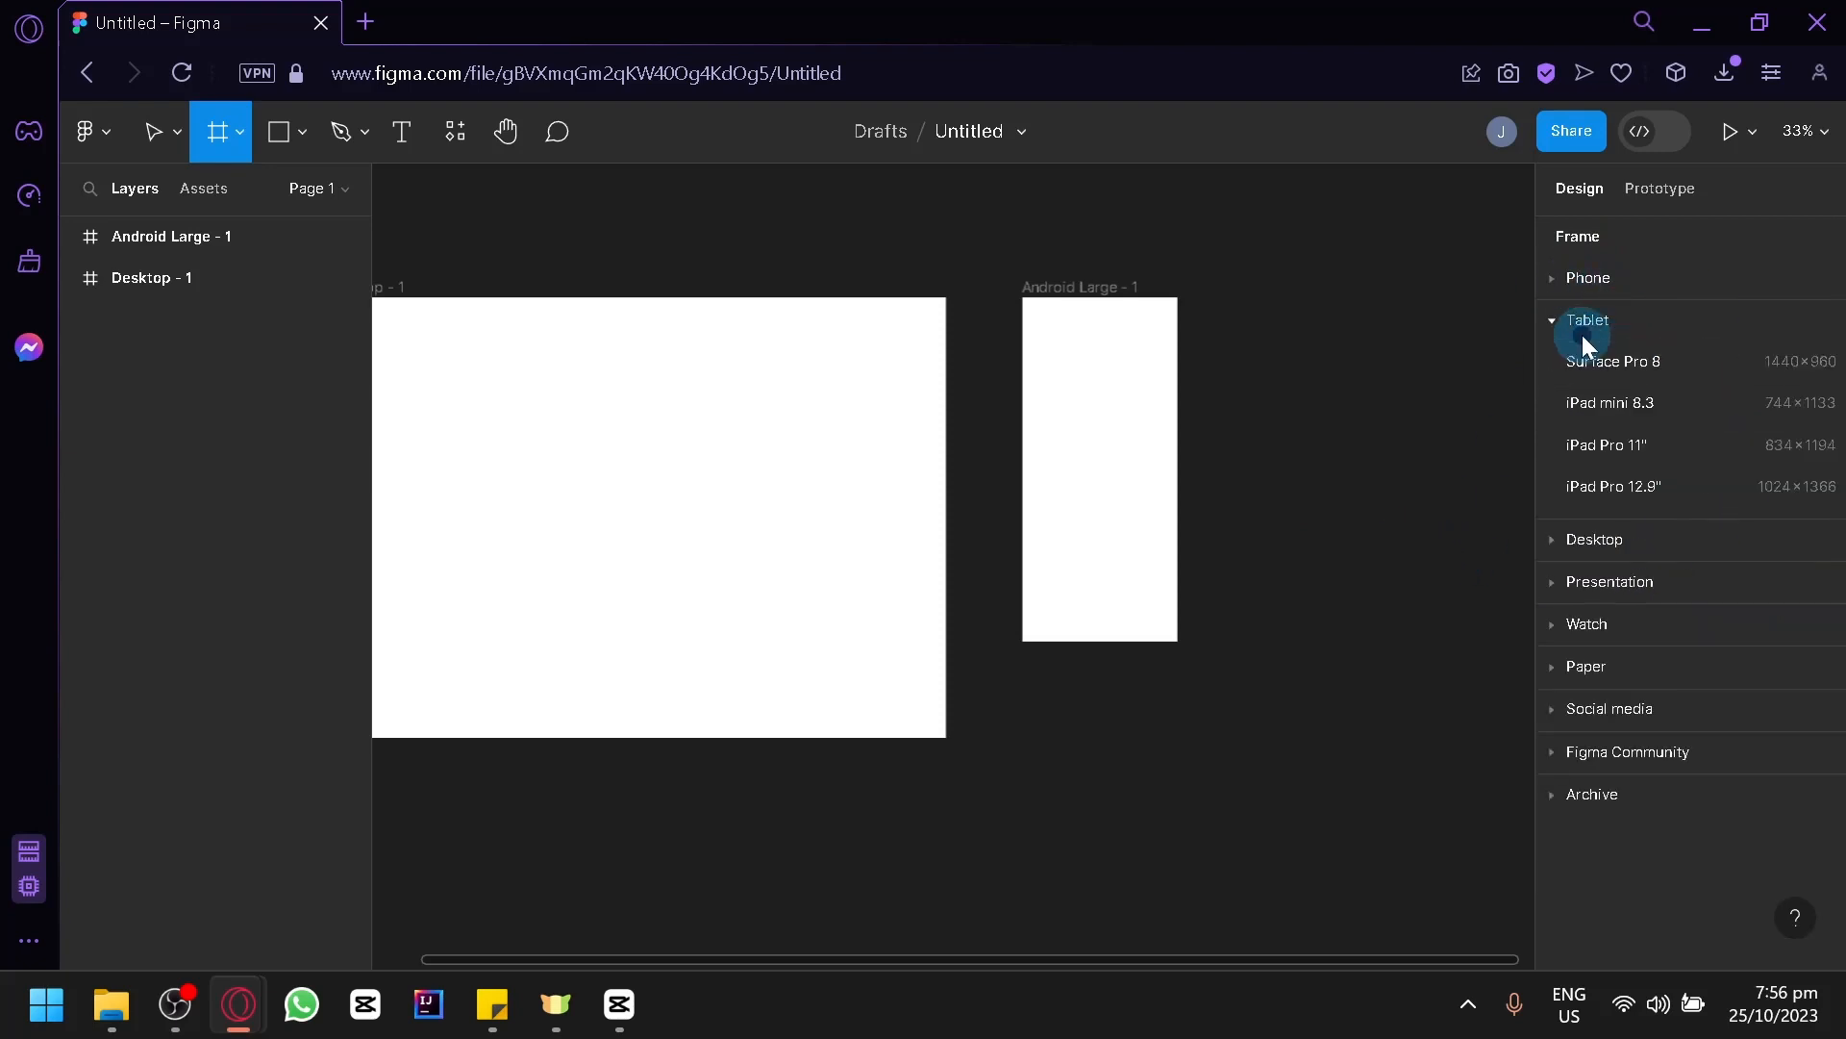
click(1204, 377)
click(1171, 397)
key(Delete)
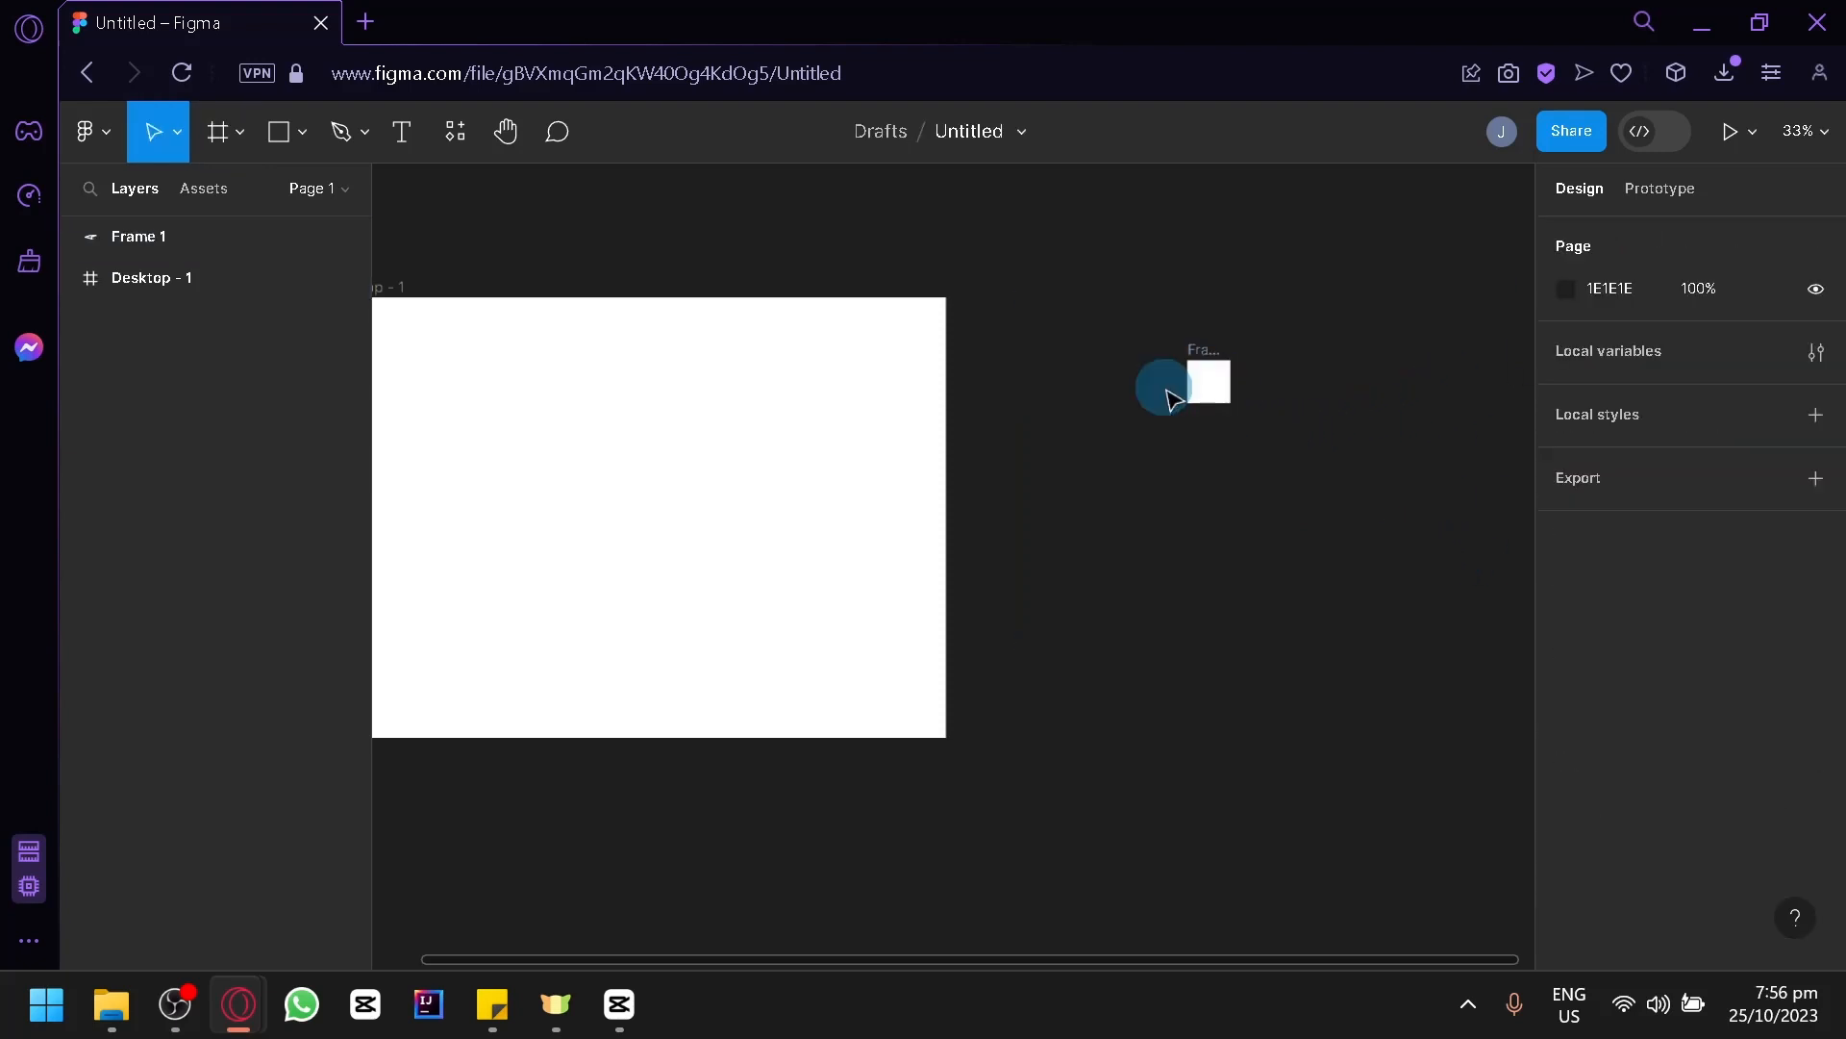
drag(1146, 338, 1293, 450)
key(Delete)
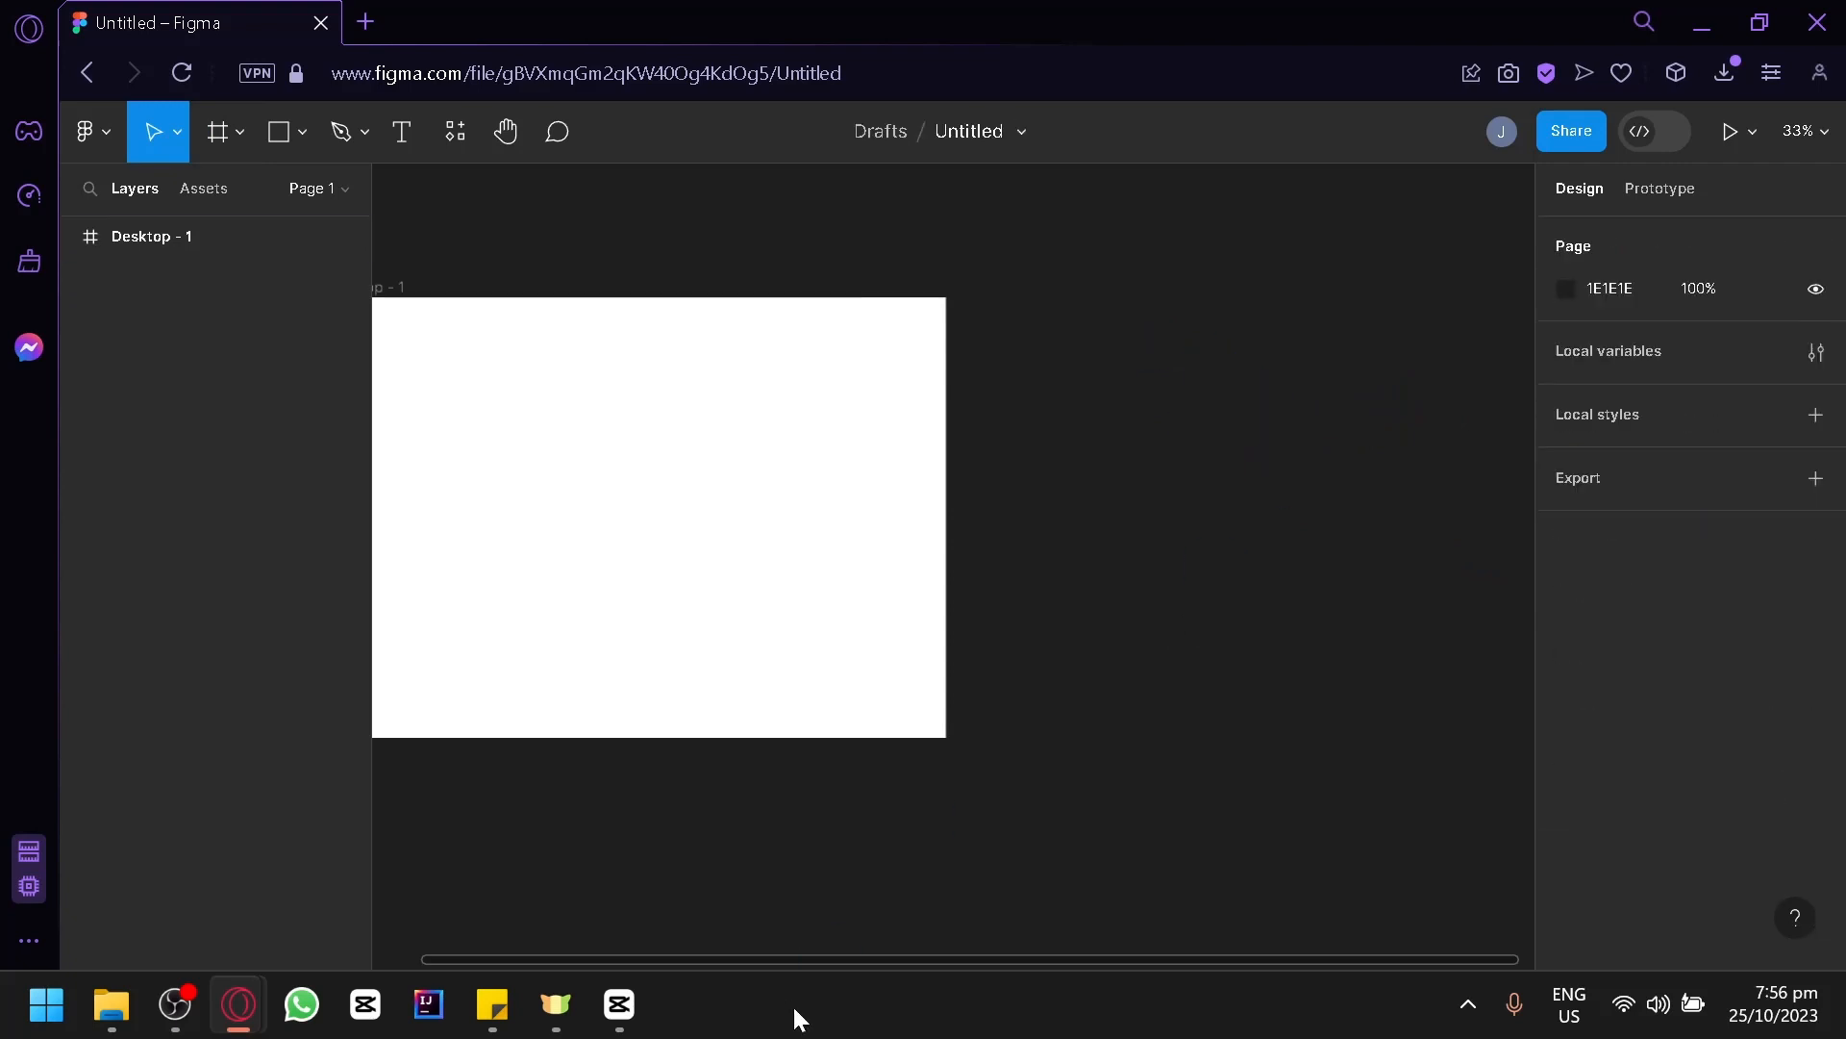
drag(783, 960, 687, 957)
scroll(621, 688, up, 3)
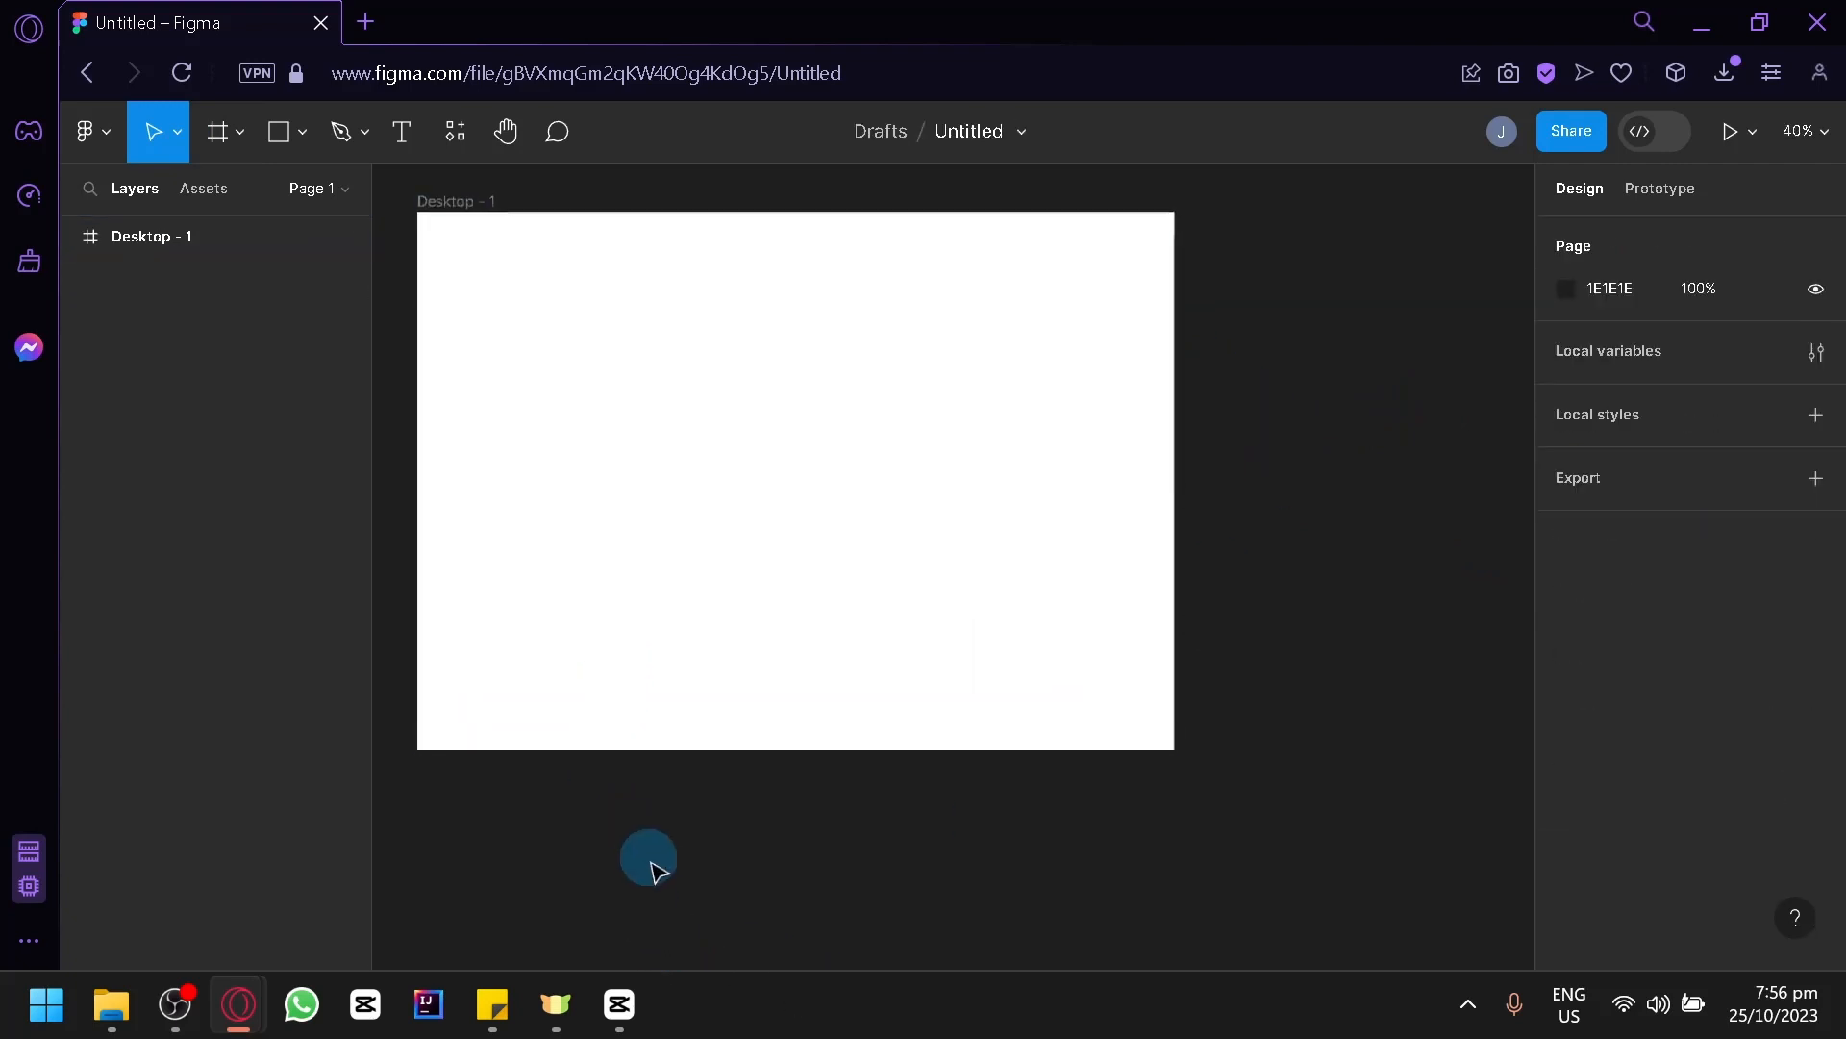
scroll(655, 901, down, 1)
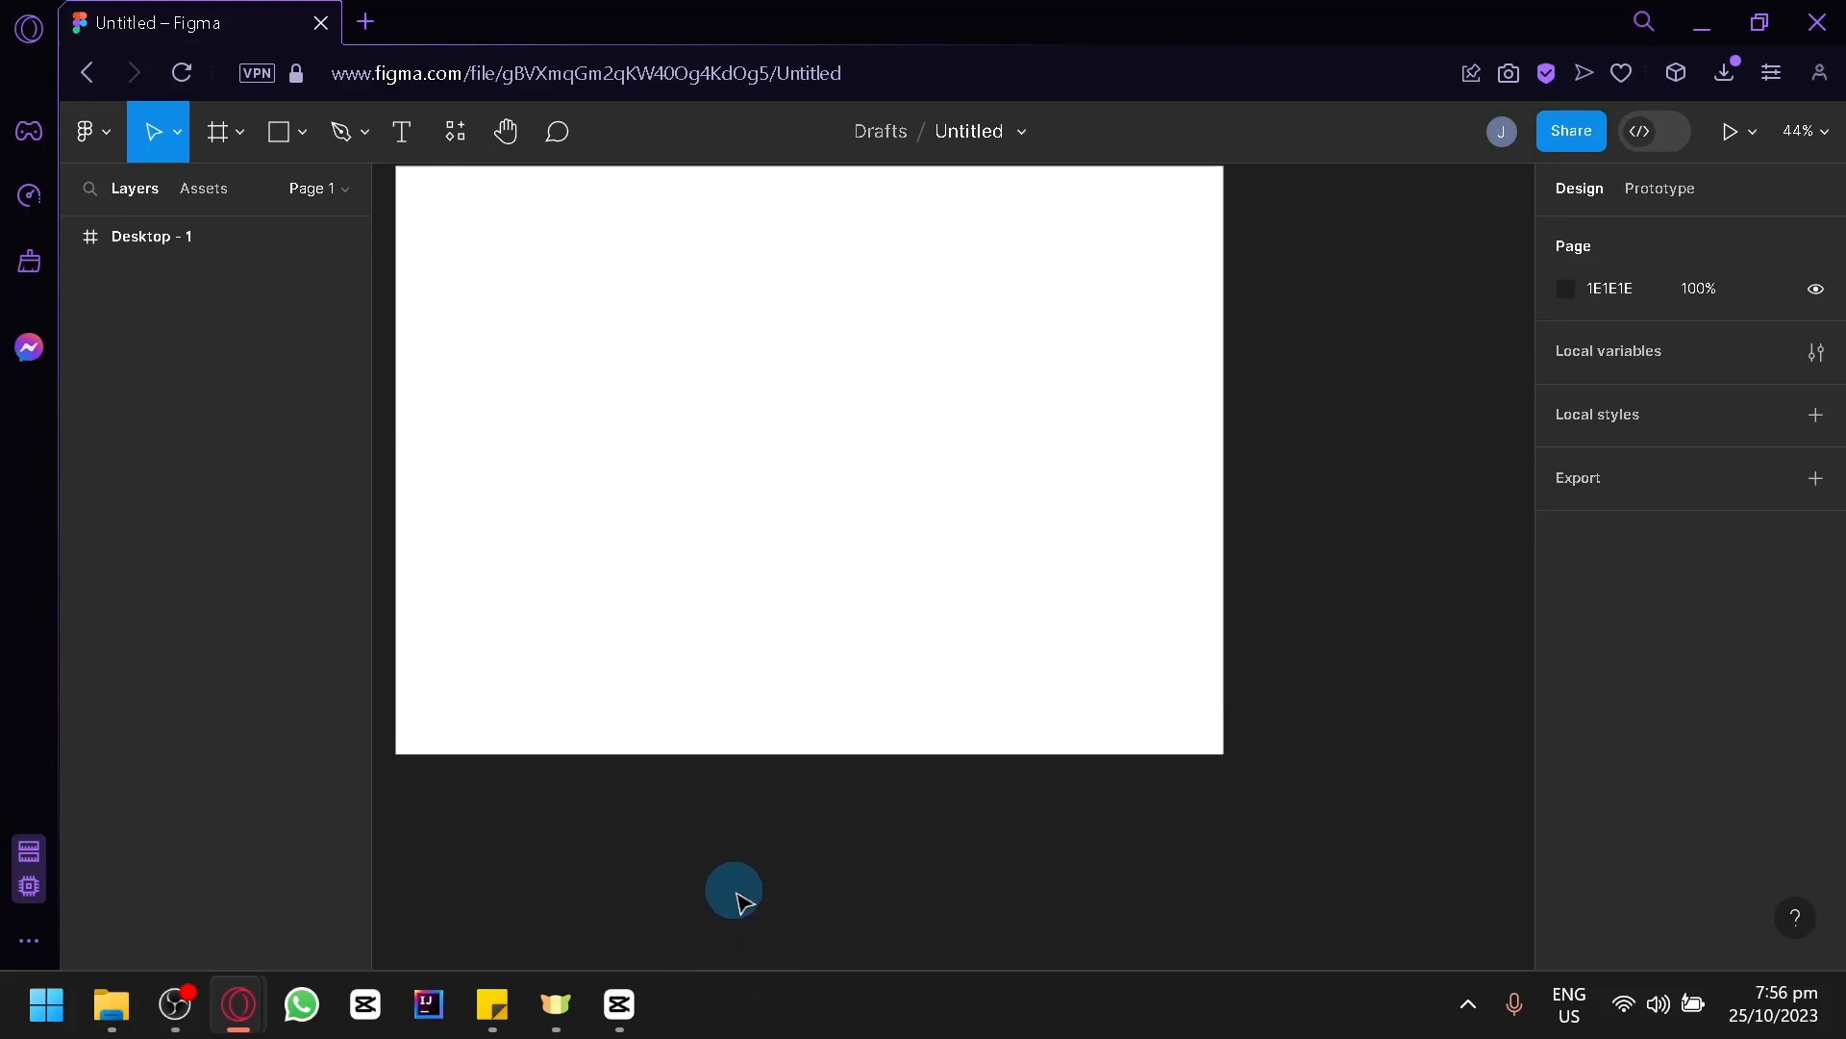
key(f)
scroll(770, 866, up, 3)
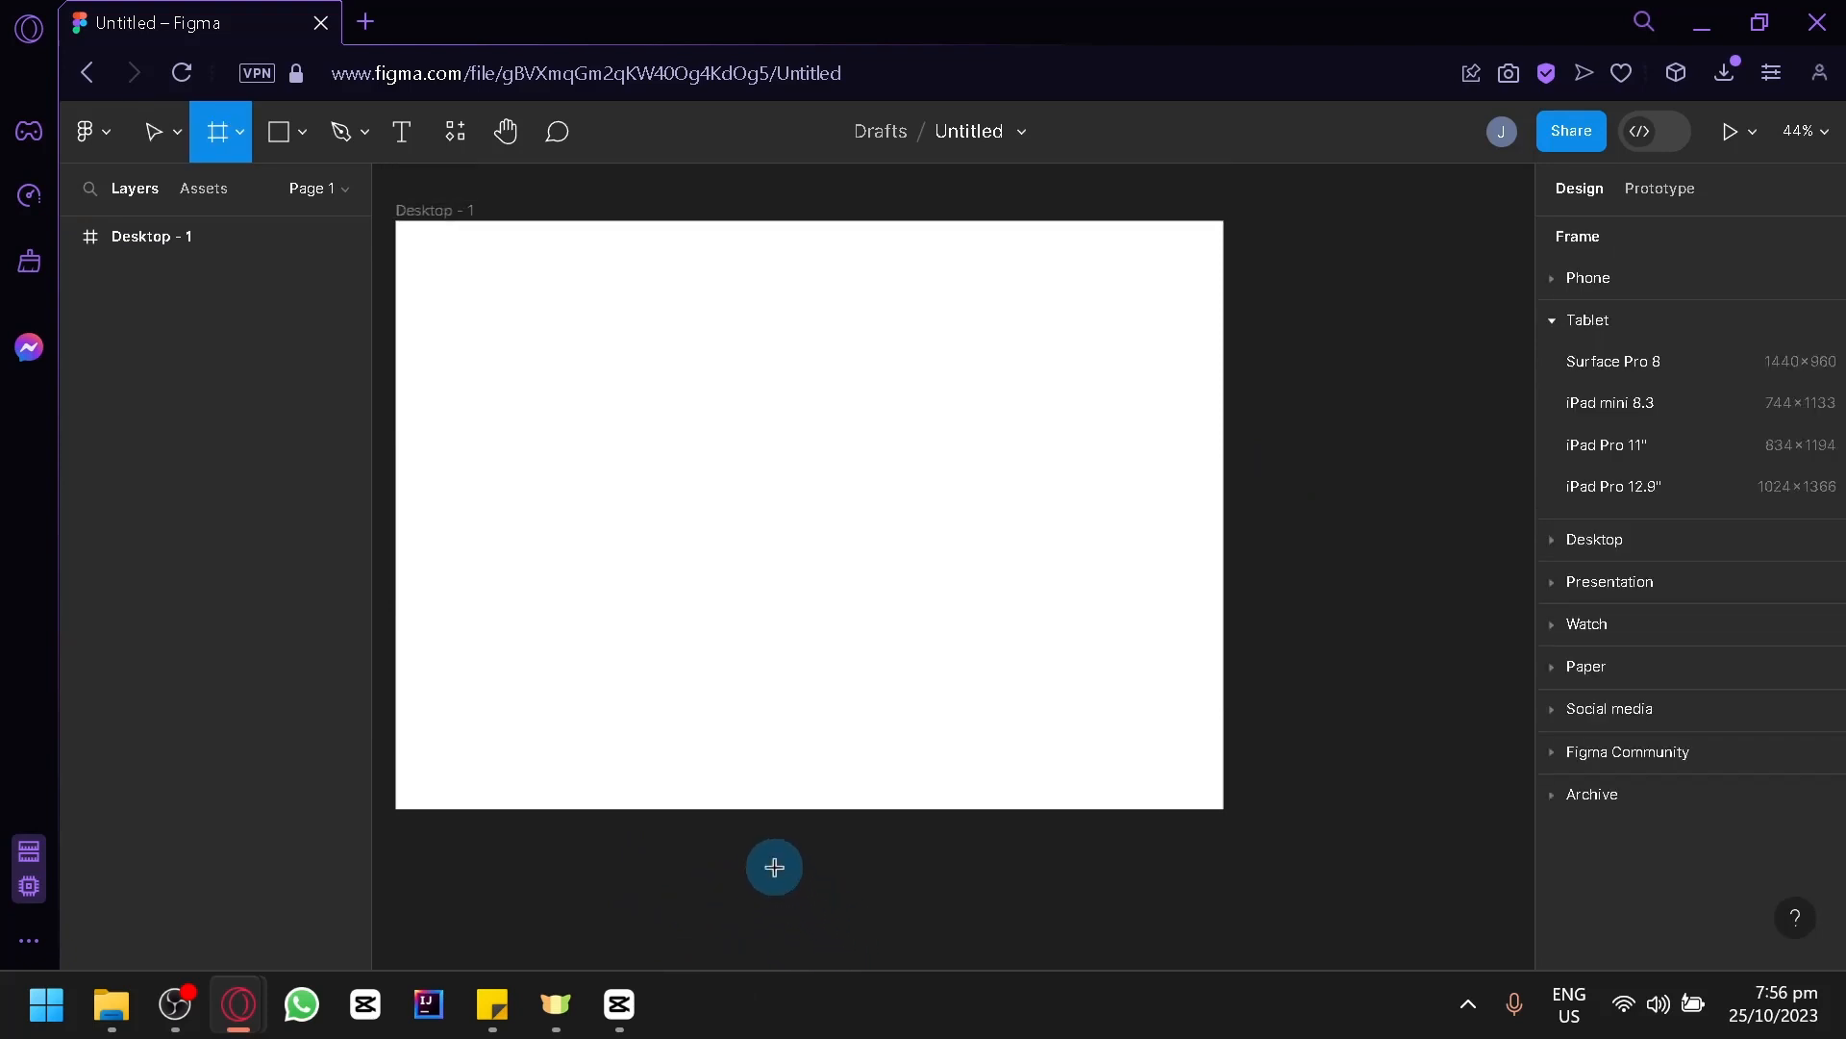
click(298, 146)
click(298, 148)
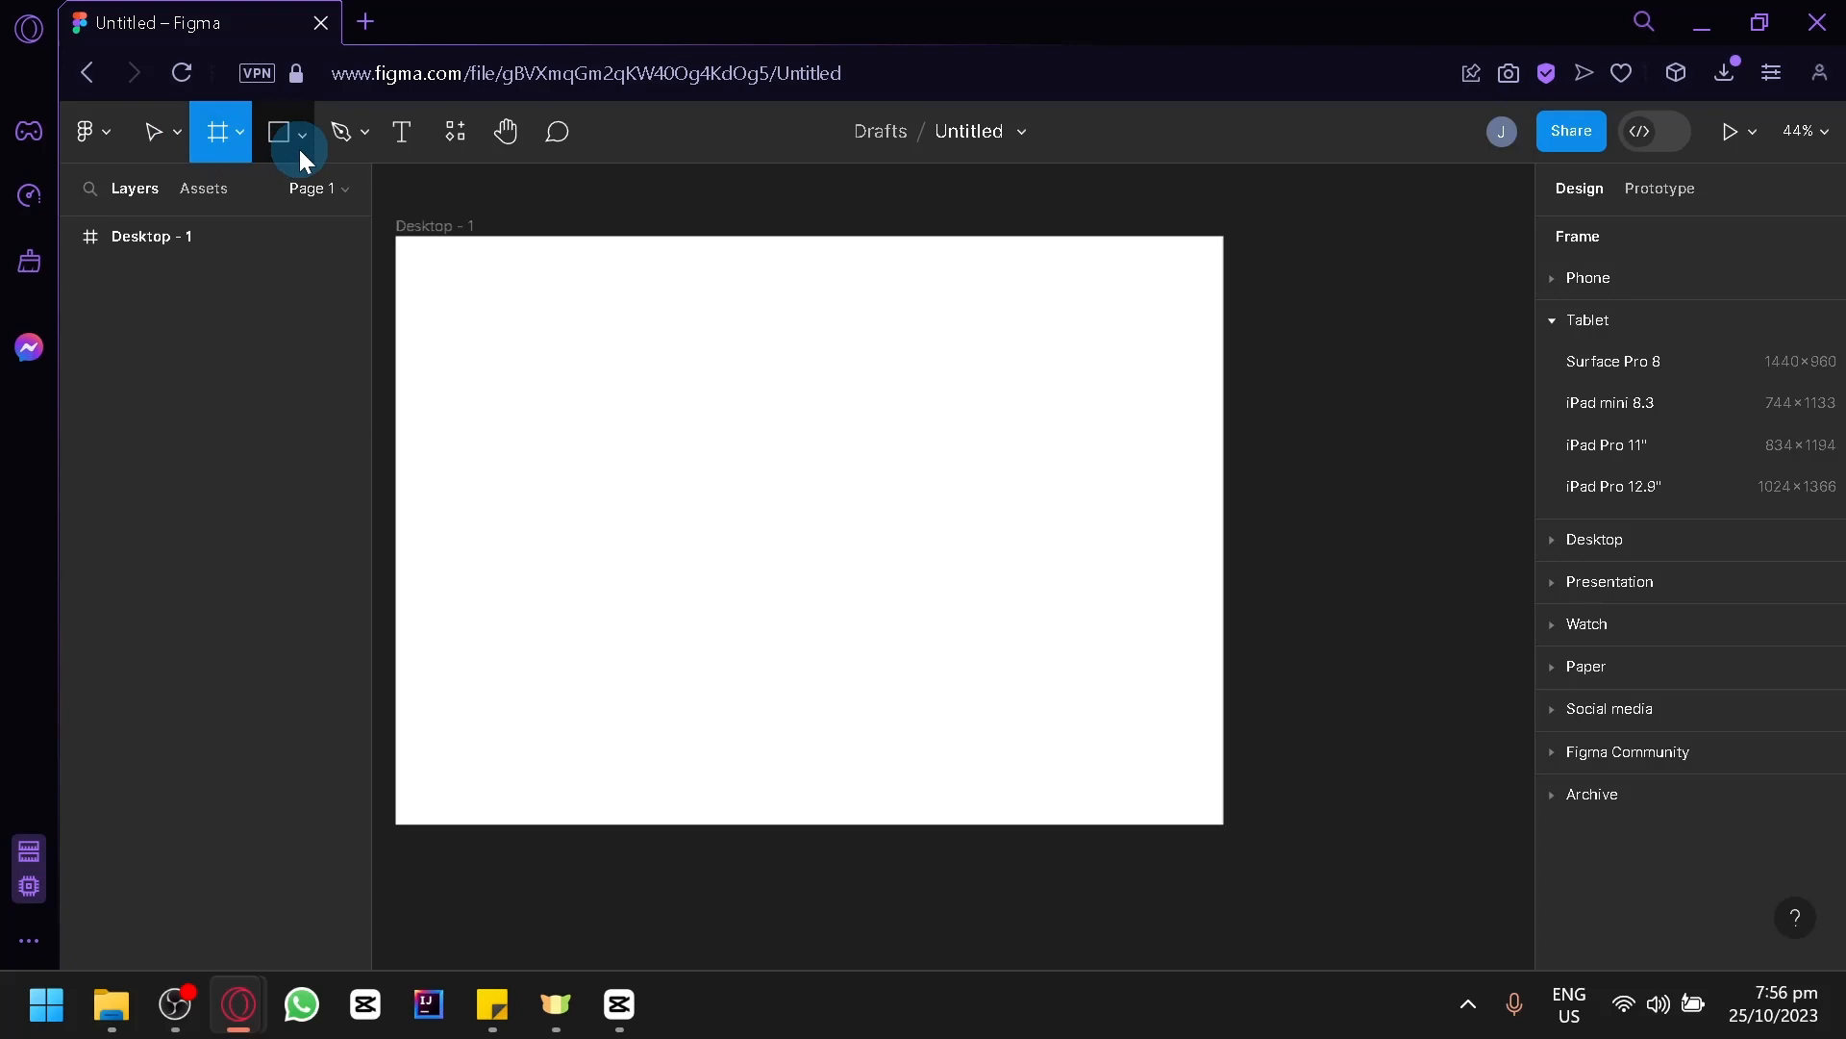
click(300, 154)
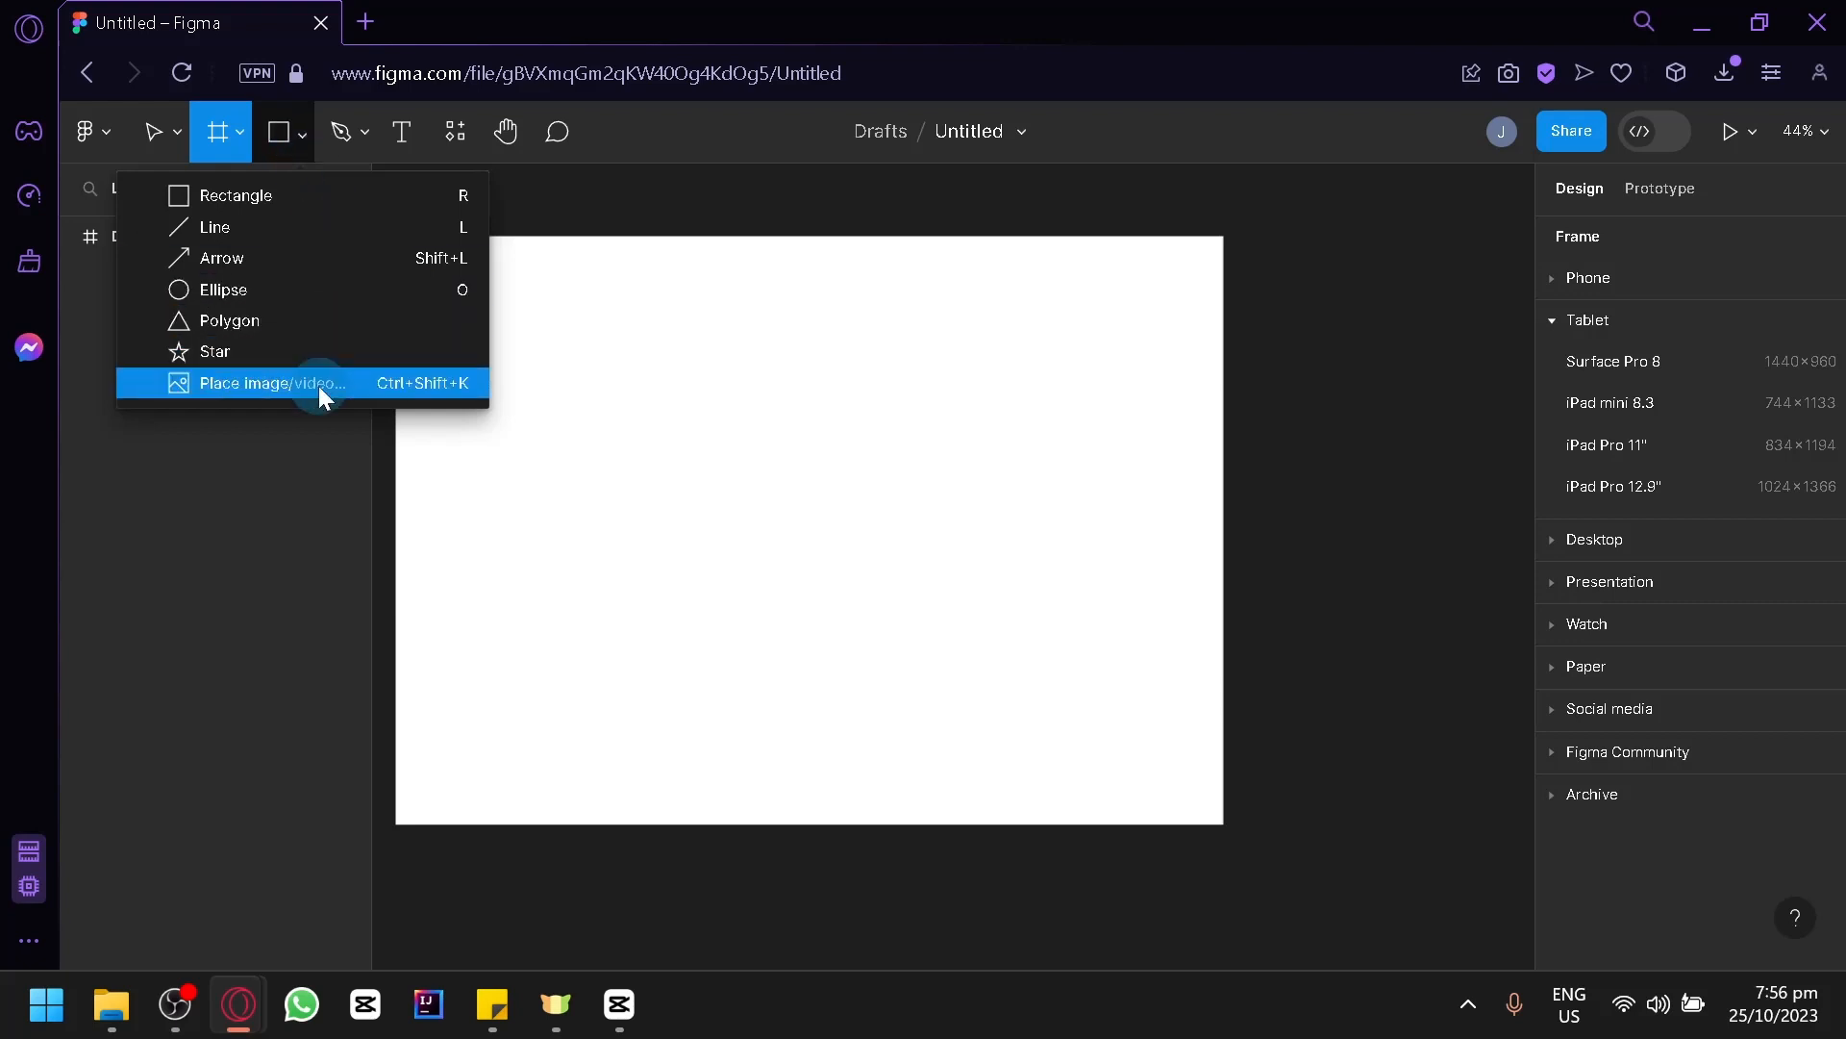
click(235, 385)
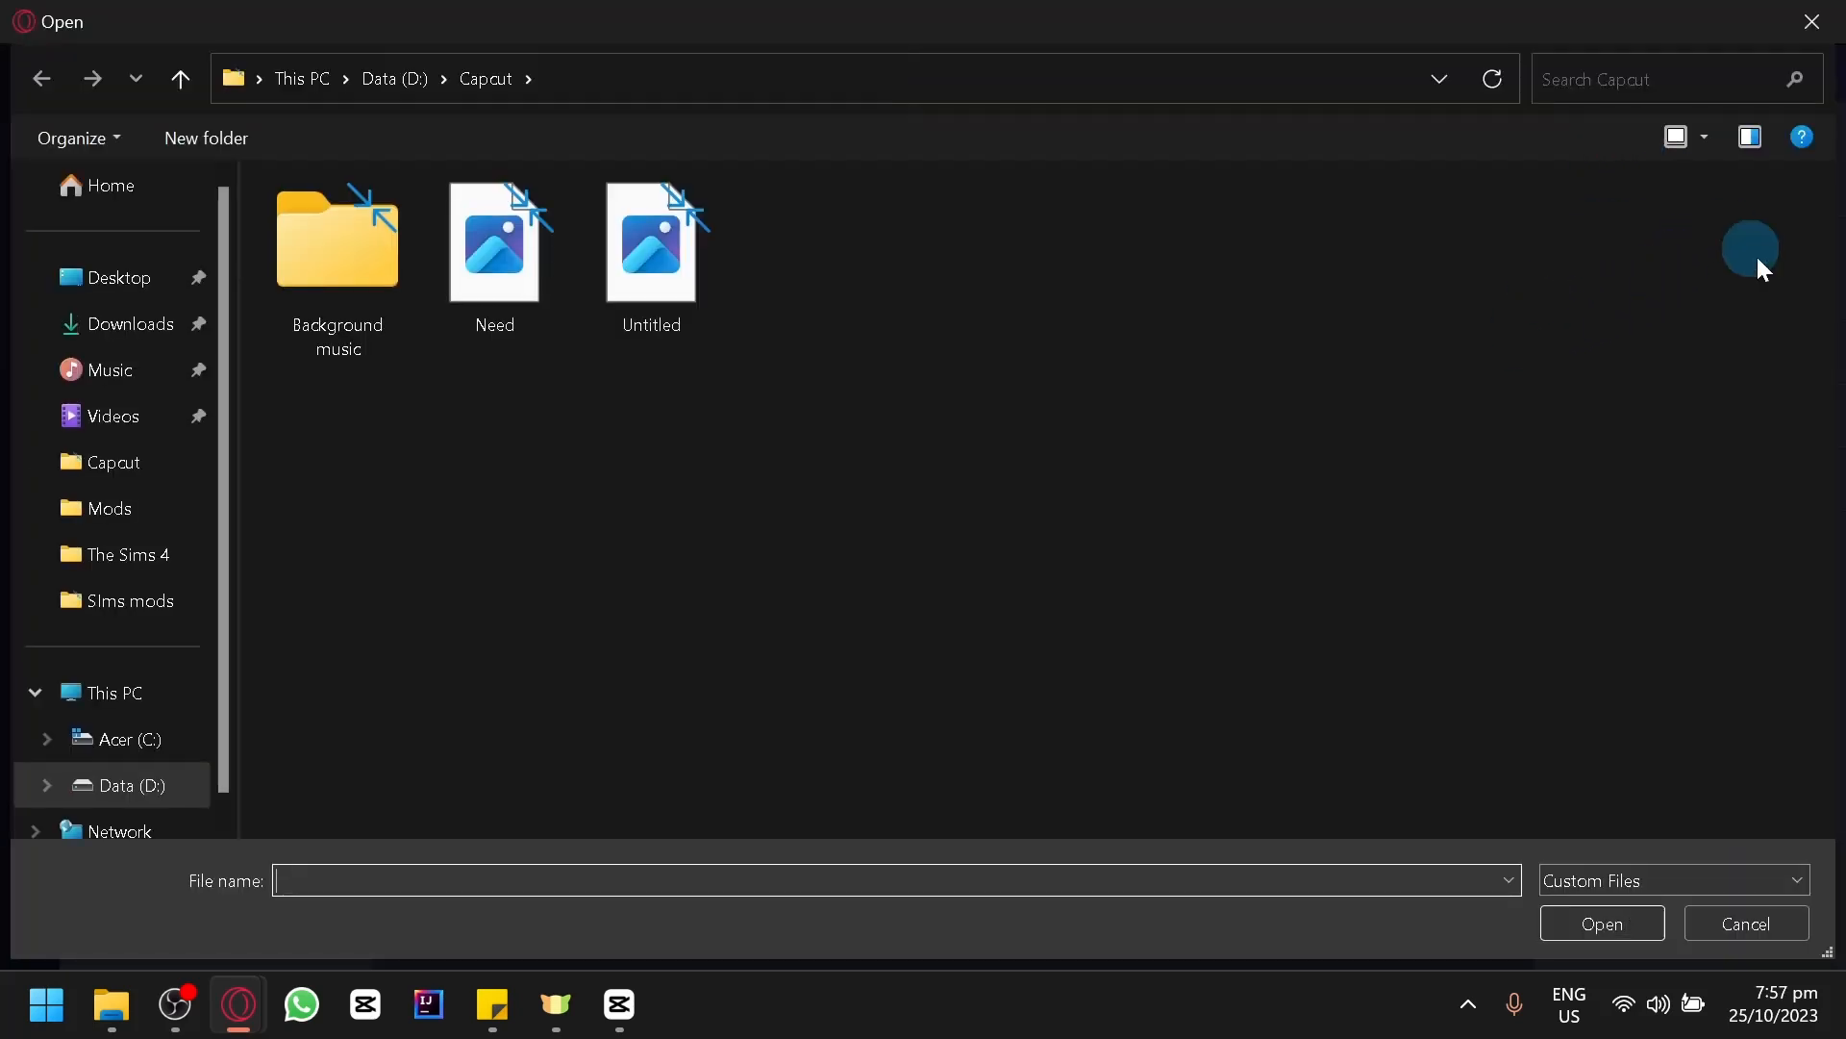
click(1810, 23)
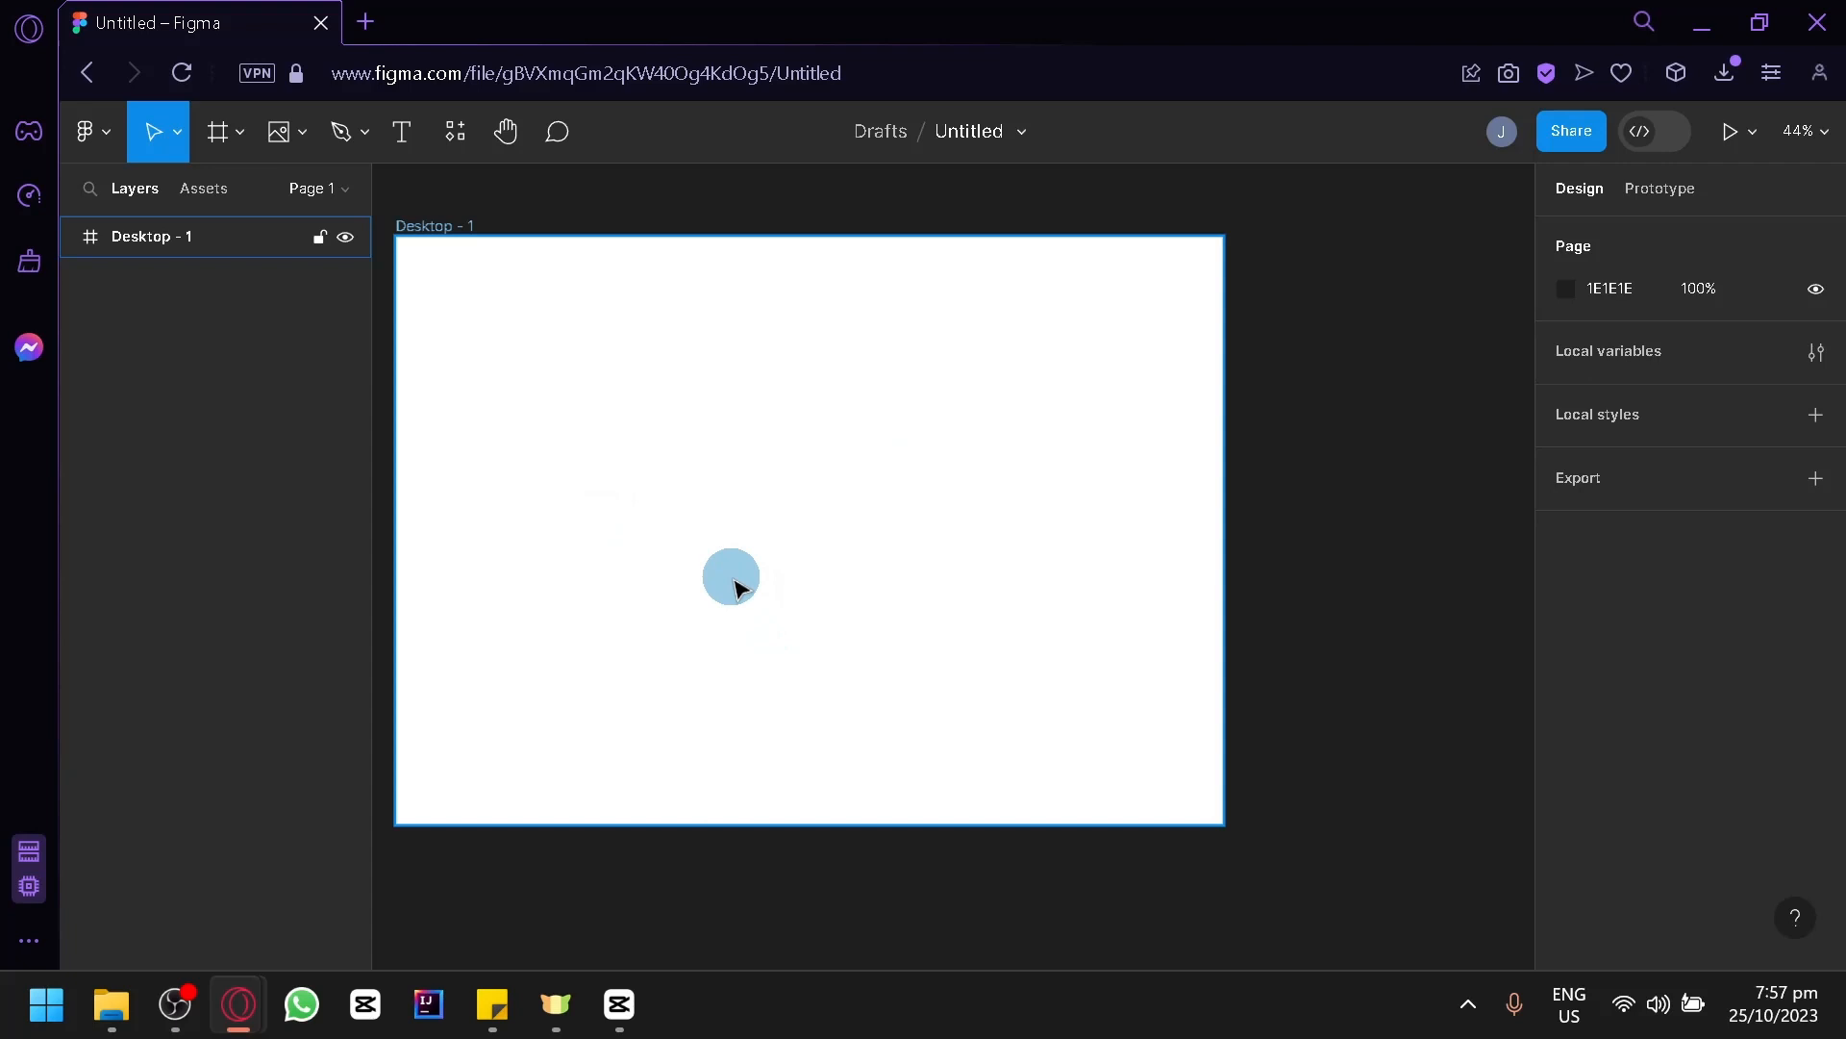
Step: Draw a rectangle about 343×406 in the desktop frame's upper-left area and shift it to about X 49, Y 68
click(304, 144)
click(301, 198)
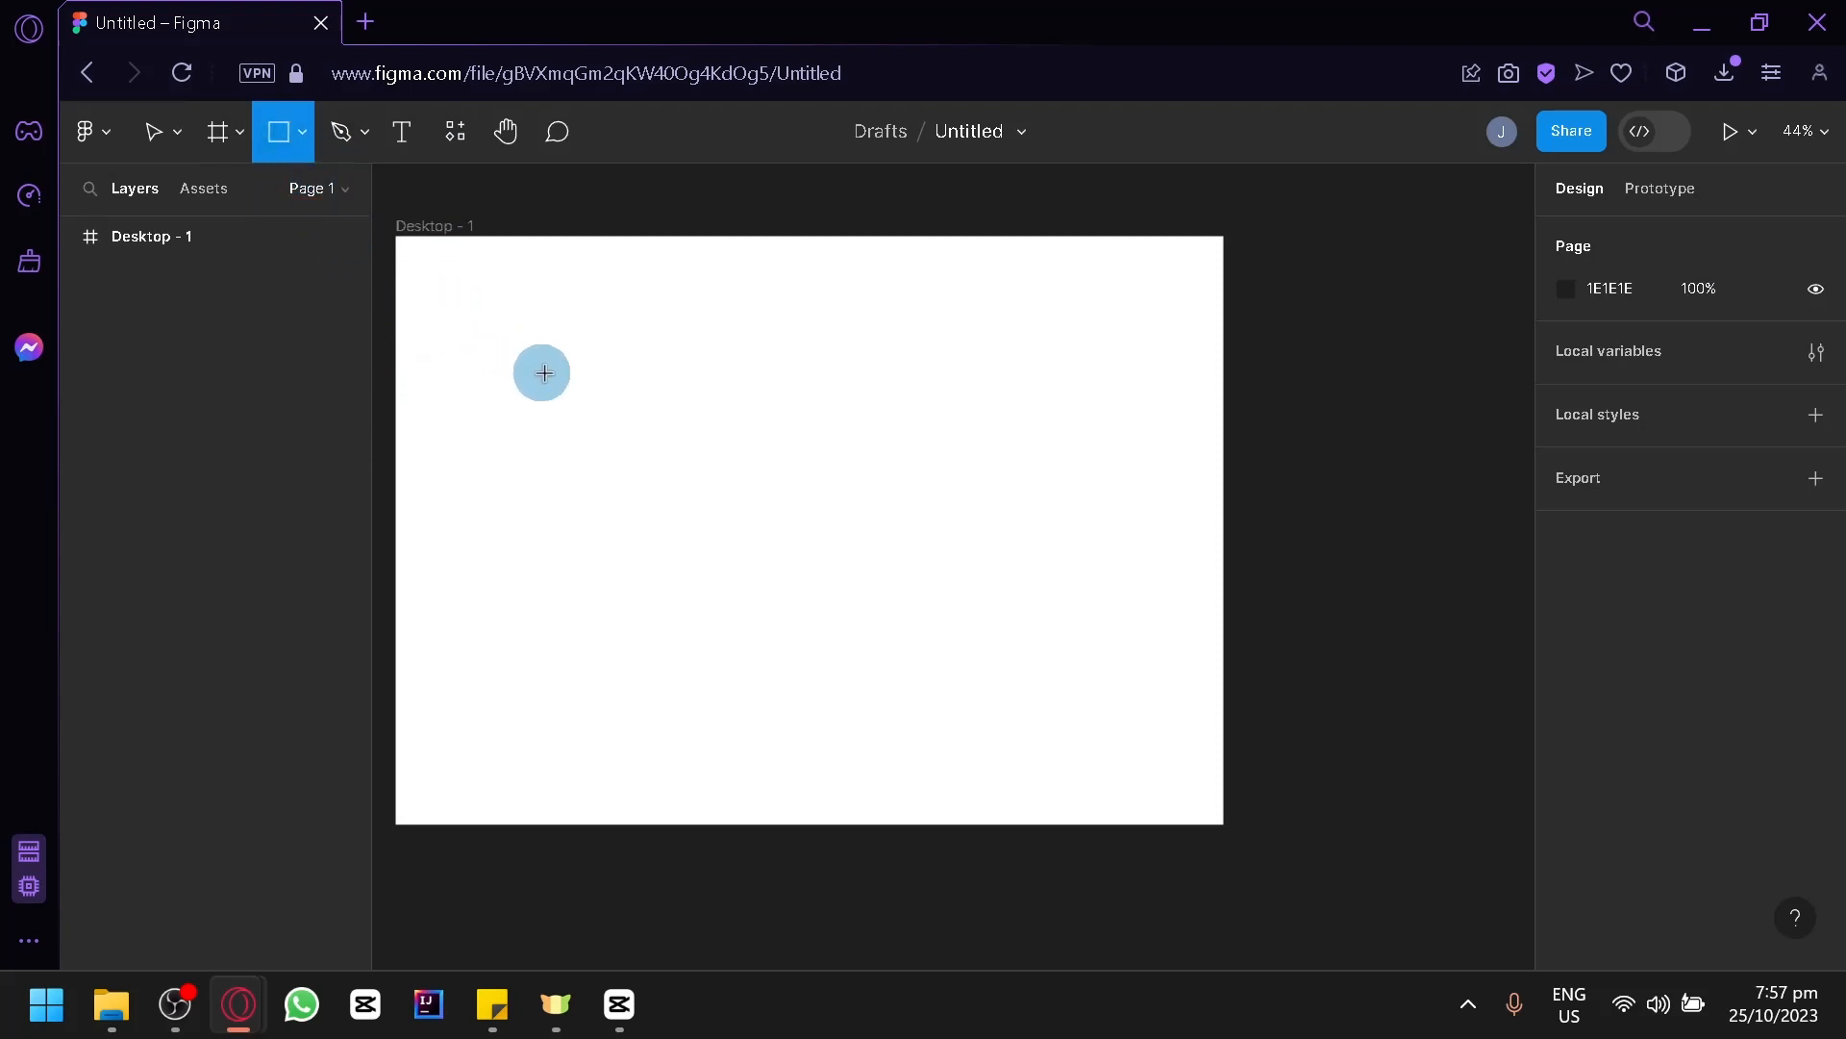
mouse_move(445, 288)
mouse_down()
mouse_move(631, 424)
mouse_move(644, 496)
mouse_move(626, 523)
mouse_move(644, 524)
mouse_up()
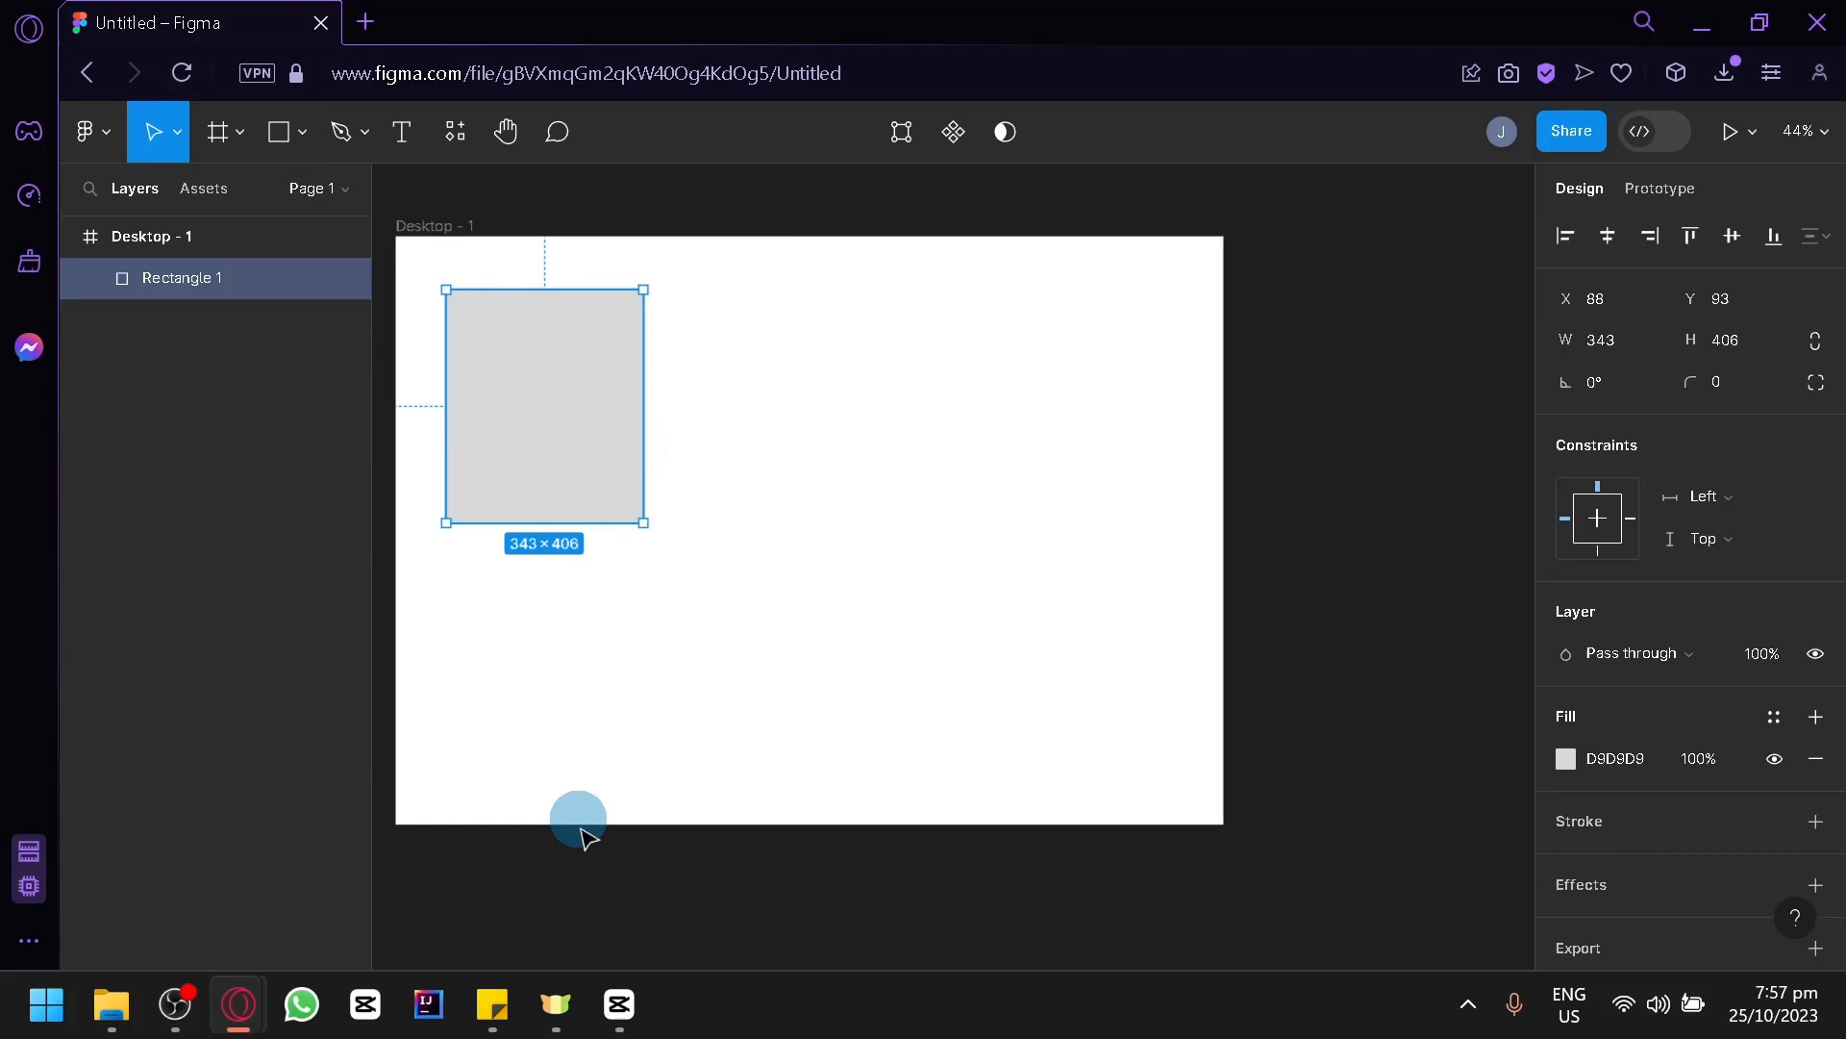
click(583, 886)
scroll(582, 886, left, 4)
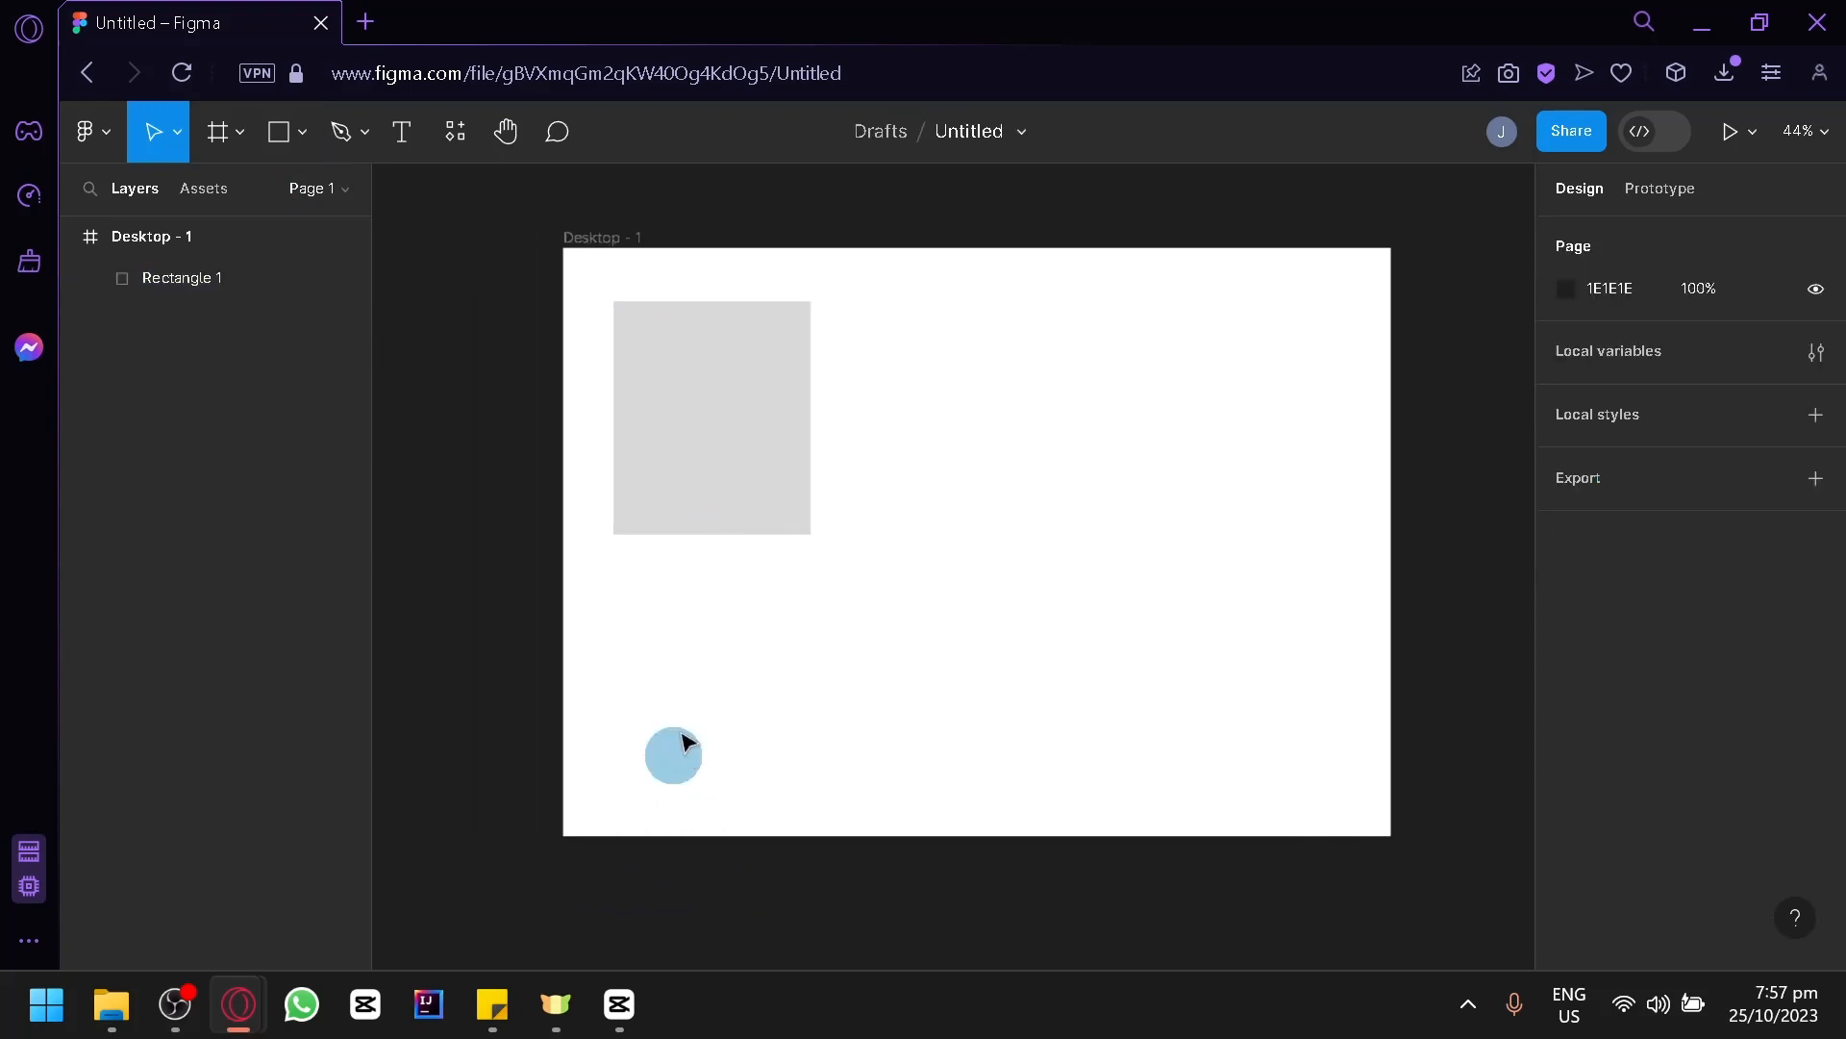
scroll(742, 573, up, 1)
click(746, 434)
drag(747, 435, 722, 419)
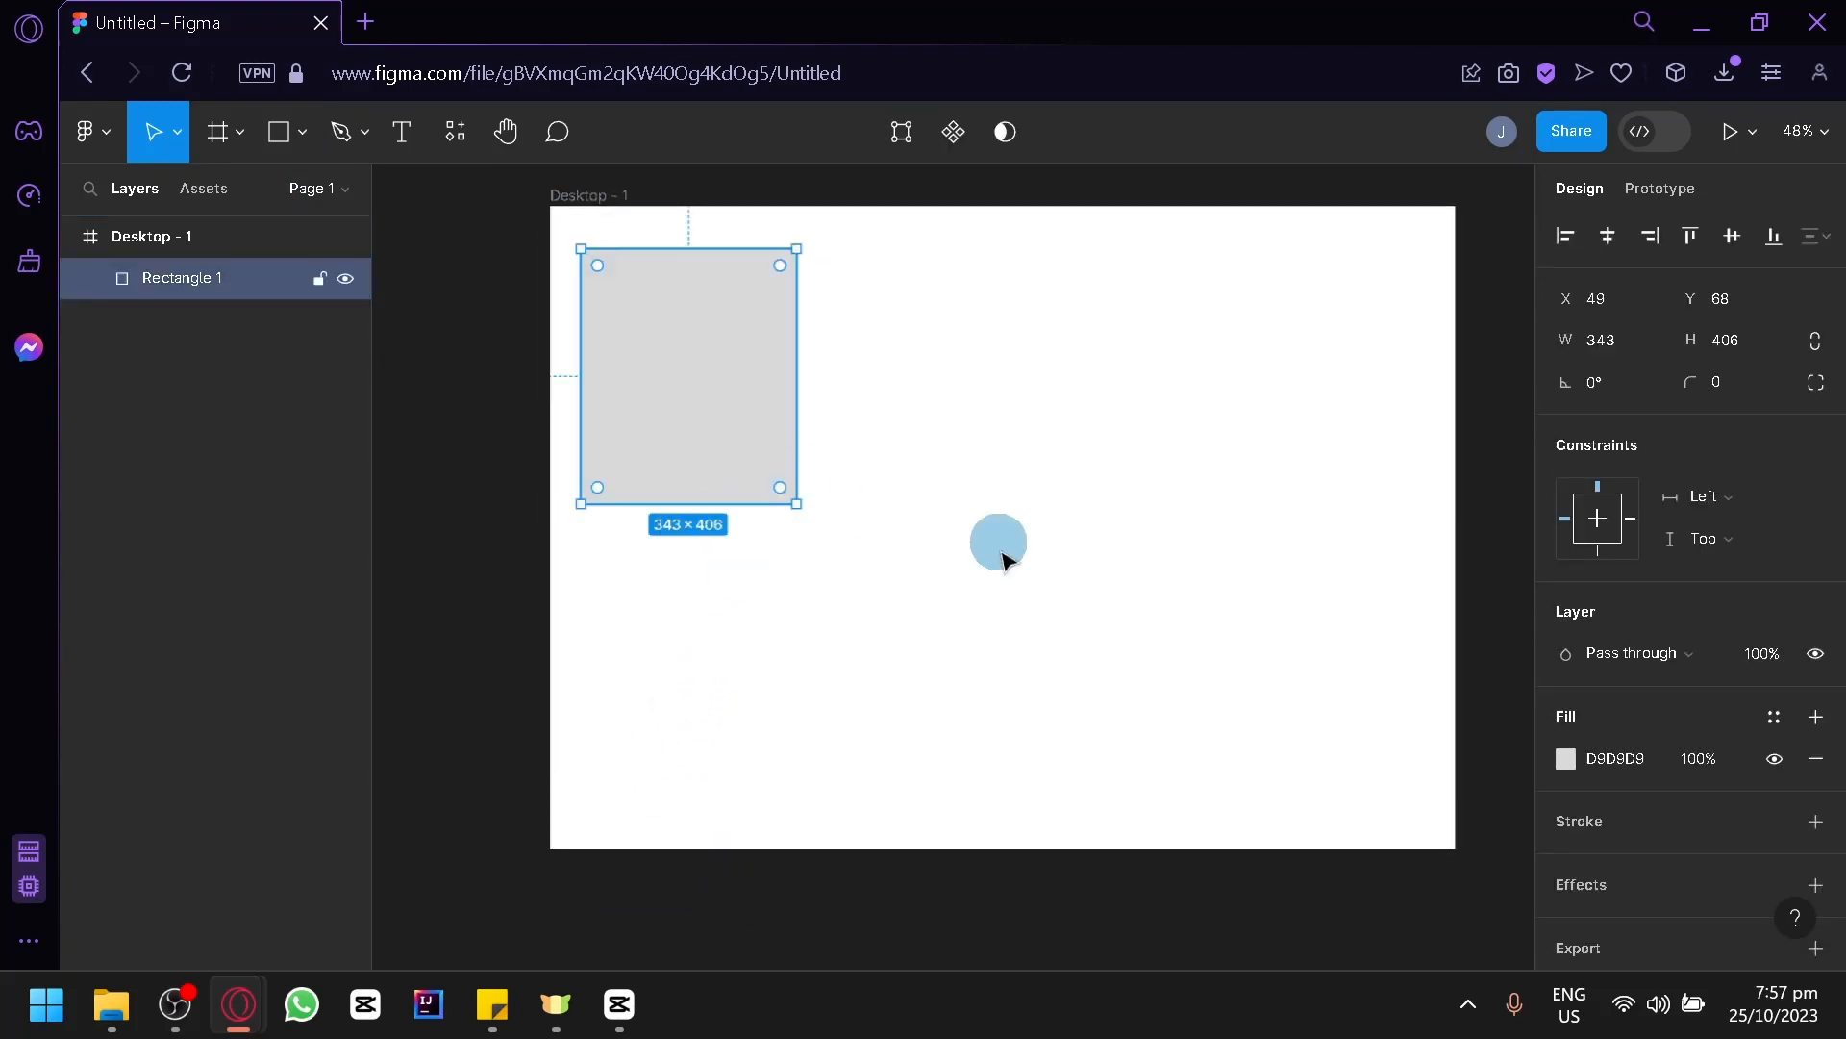
Step: Fill the rectangle with dark grey 6C6C6C and nudge it to about X 45, Y 47
click(1566, 759)
drag(1323, 431, 478, 478)
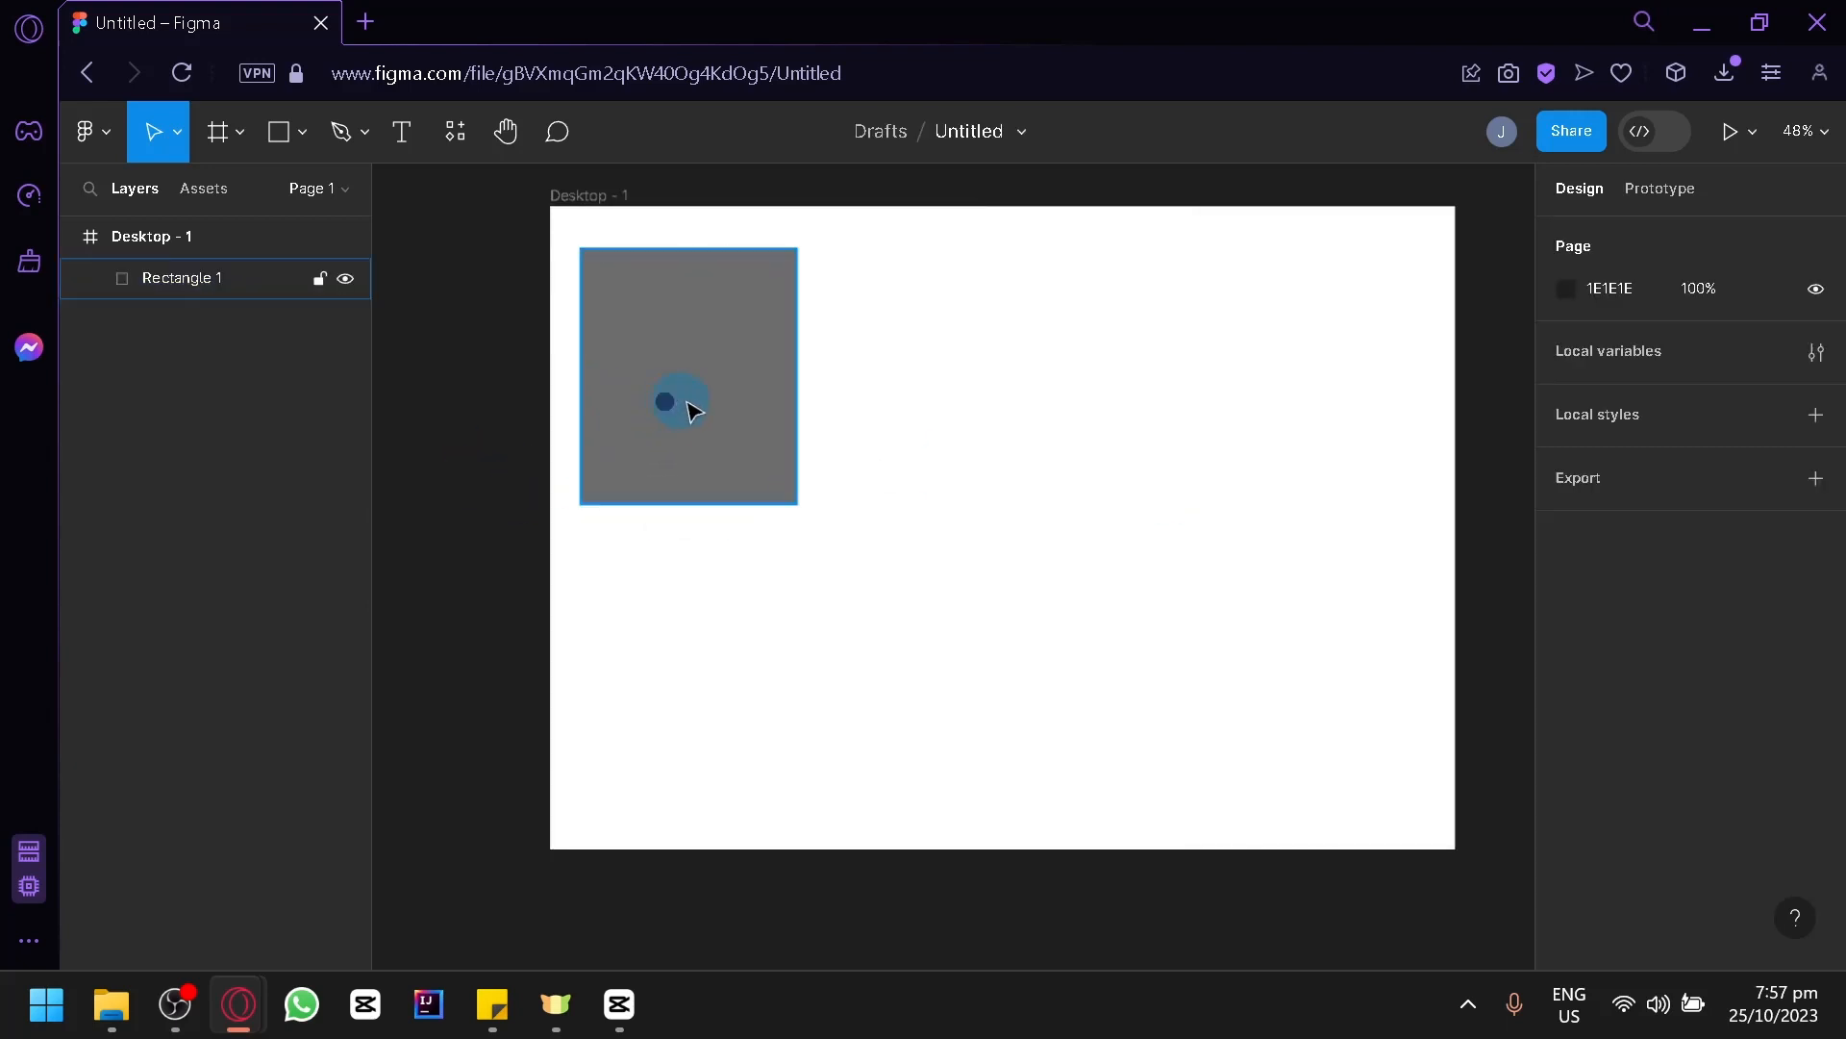
mouse_move(687, 406)
mouse_down()
mouse_move(697, 387)
mouse_move(665, 393)
mouse_up()
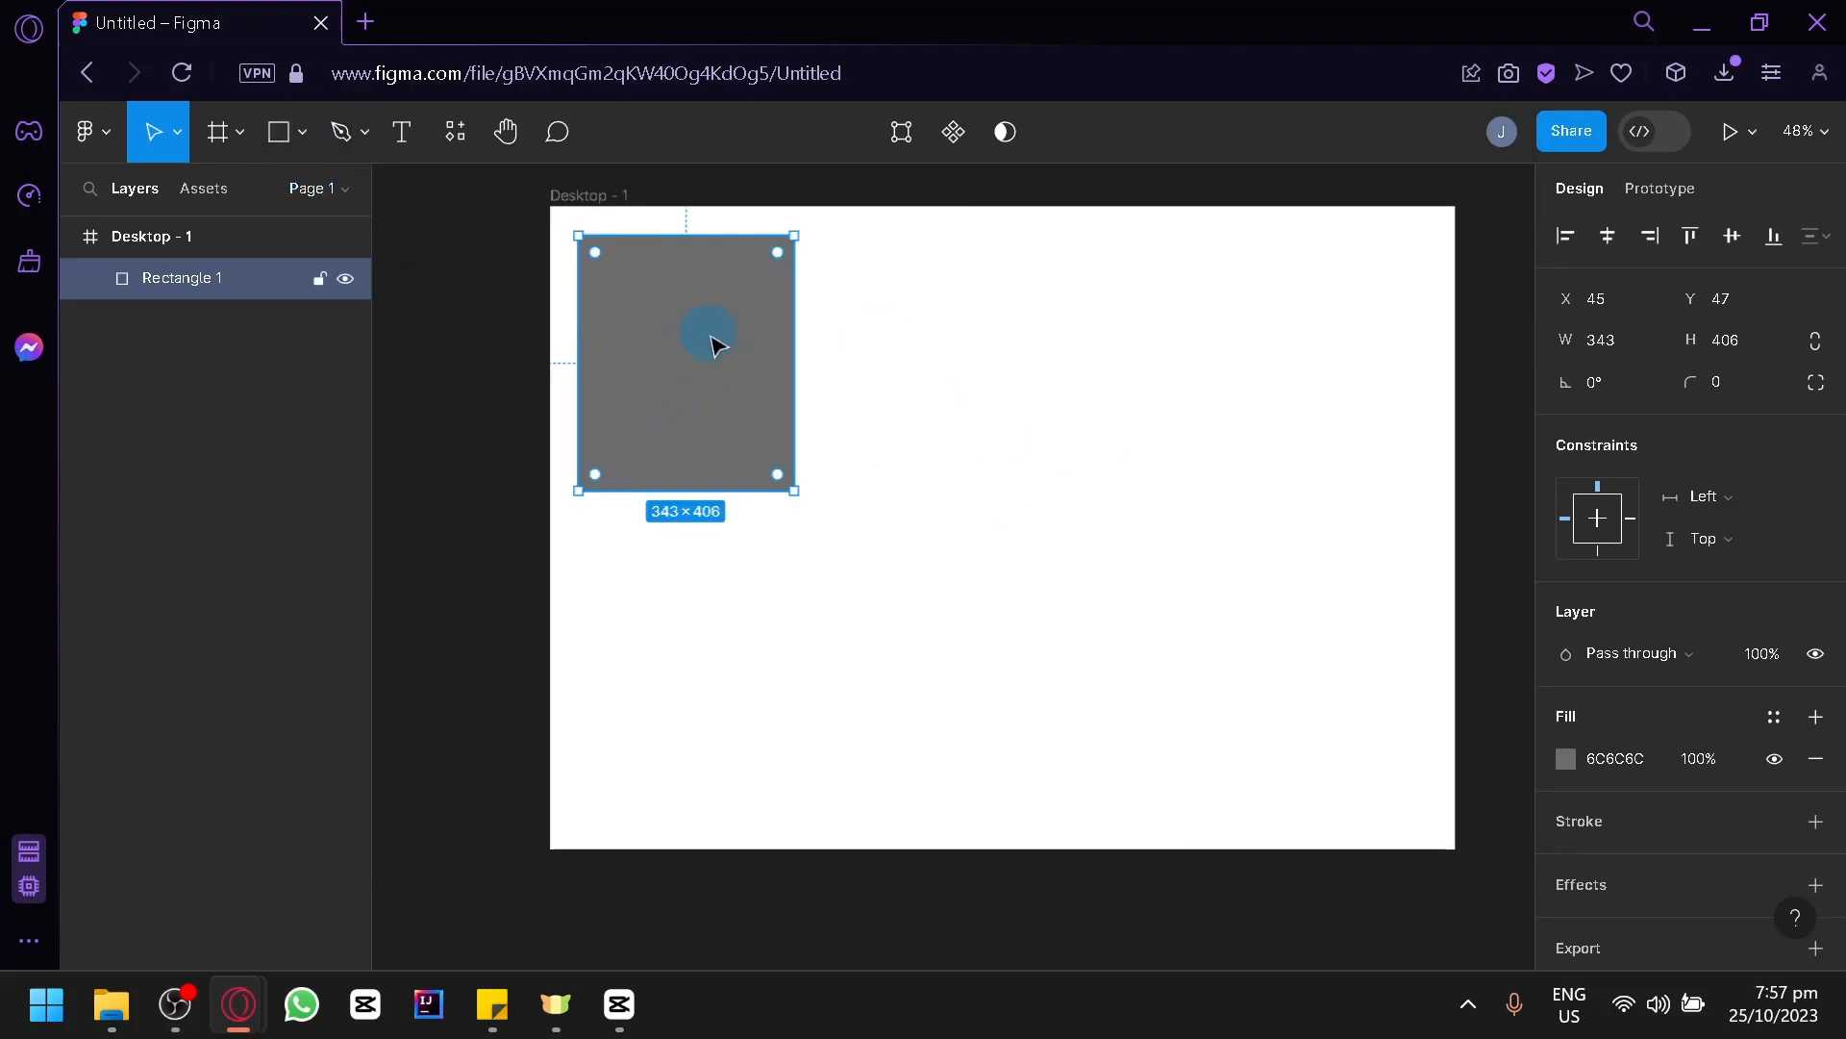
Step: Draw a second rectangle about 490×192 to the right of the dark one, aligning its upper edge at Y 47
click(281, 146)
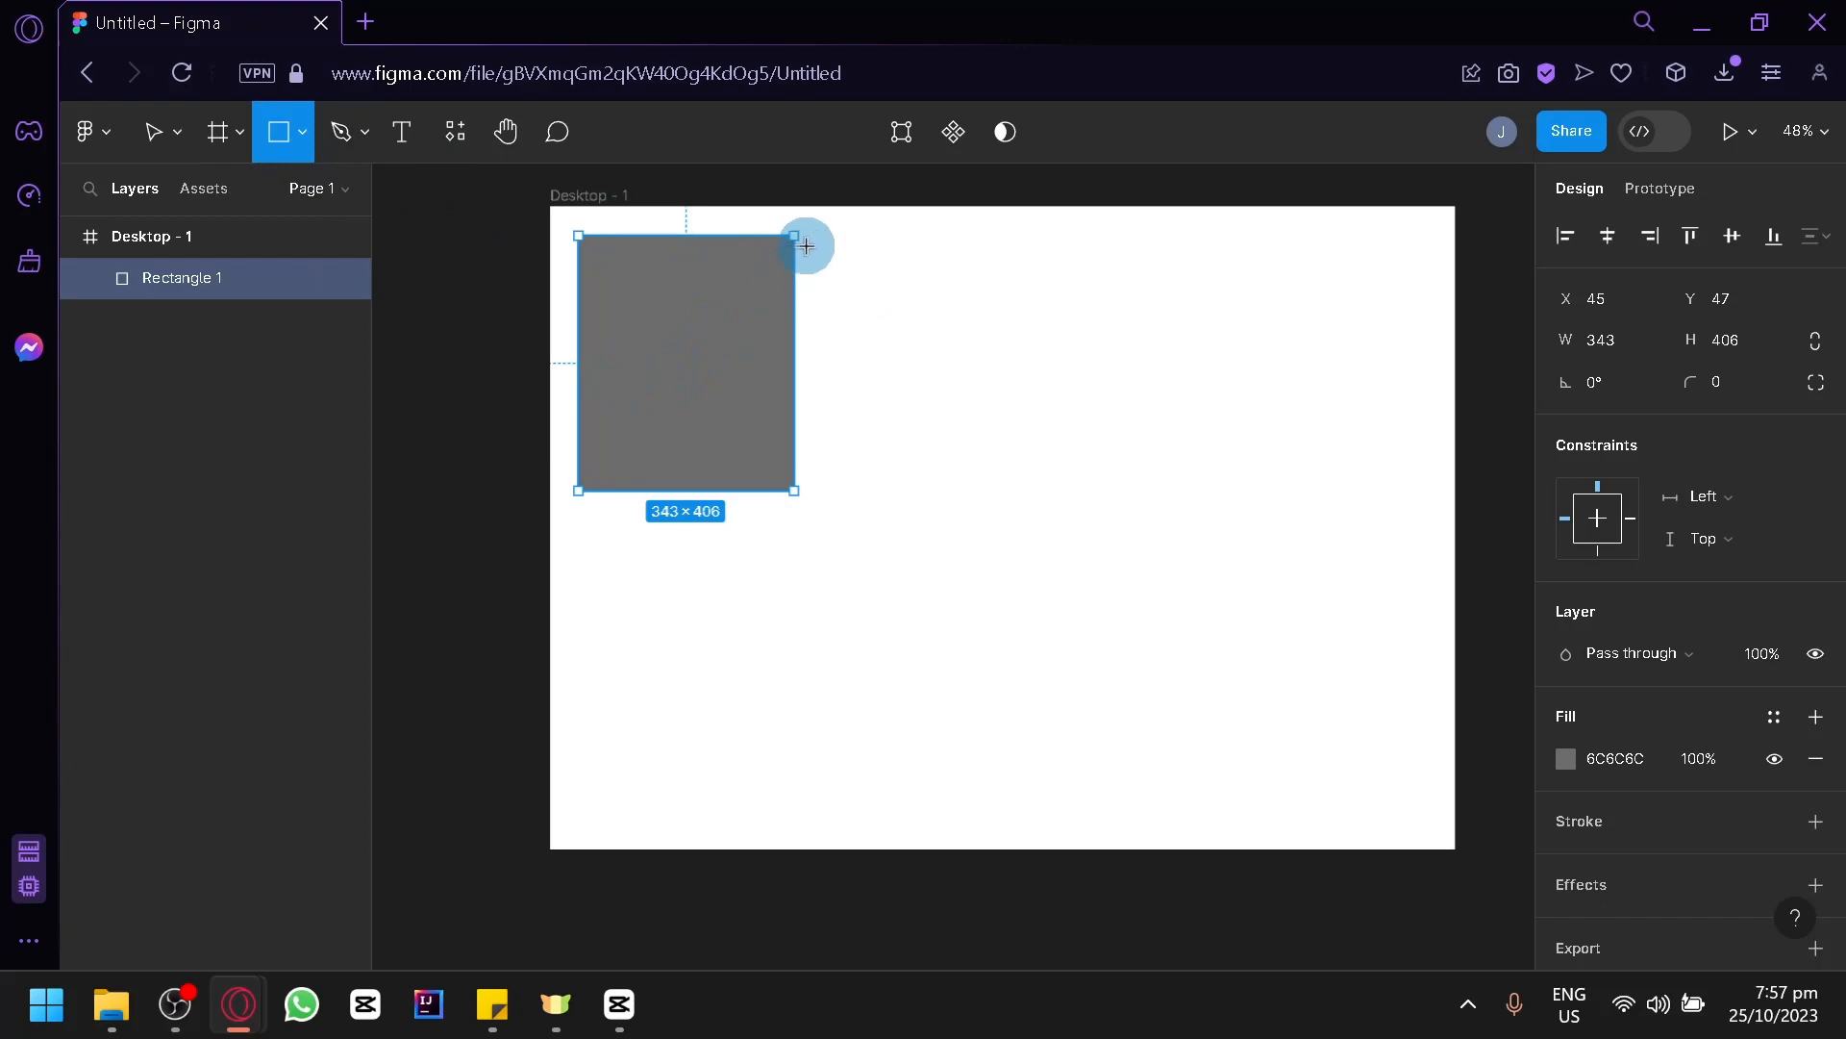
drag(812, 243, 1121, 364)
drag(1034, 297, 1025, 309)
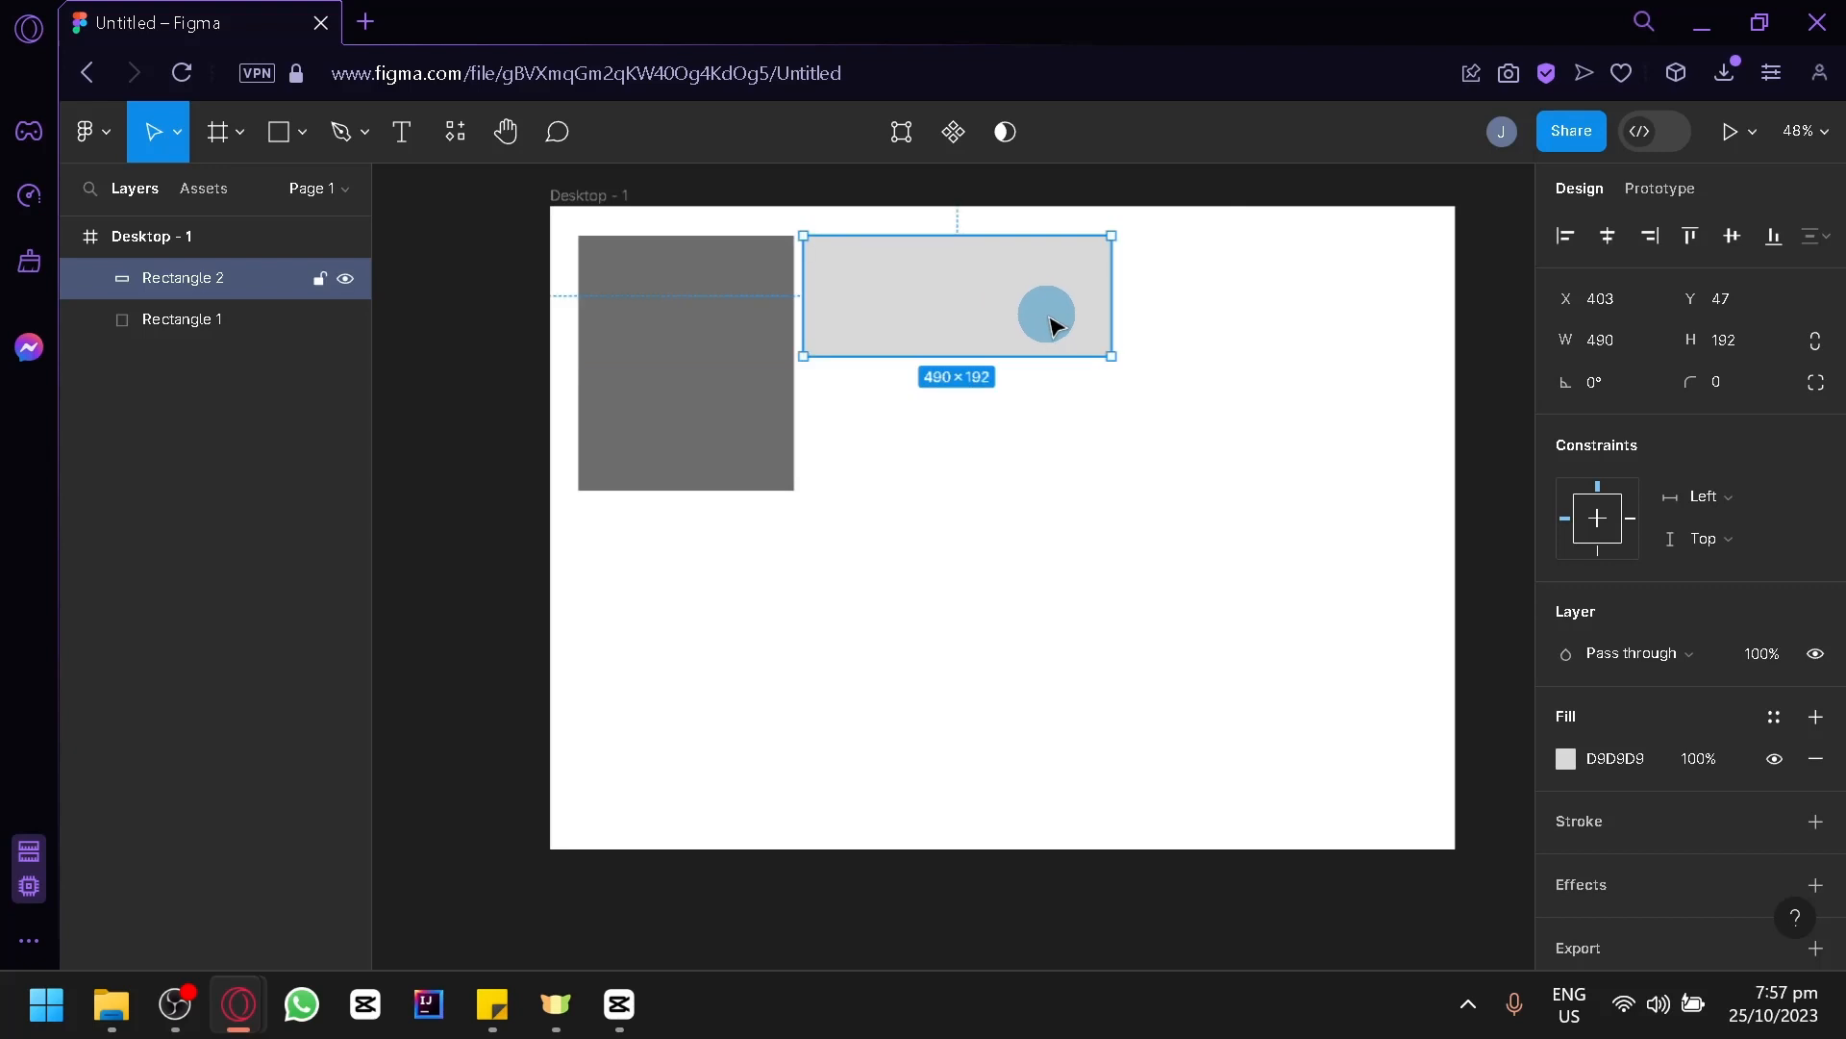
Step: Draw a third rectangle about 281×475 directly below the light grey one, at about X 403, Y 250
click(1027, 368)
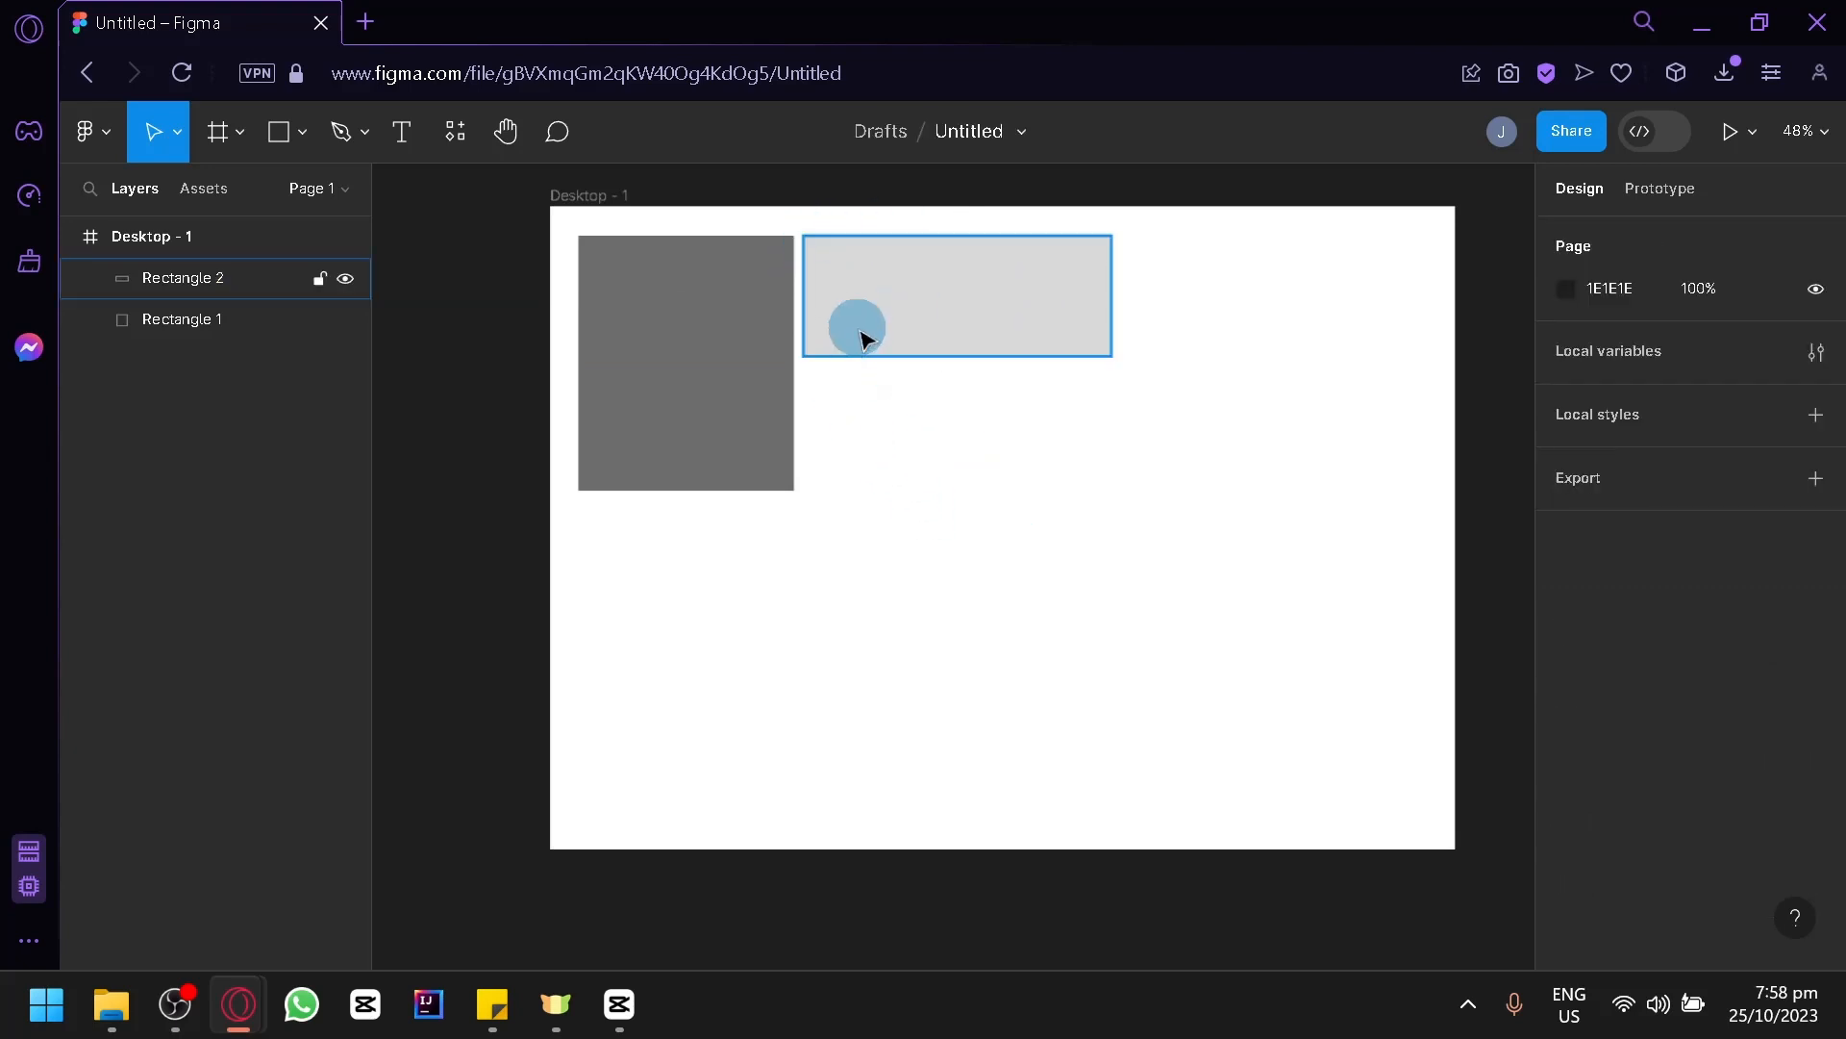
click(298, 133)
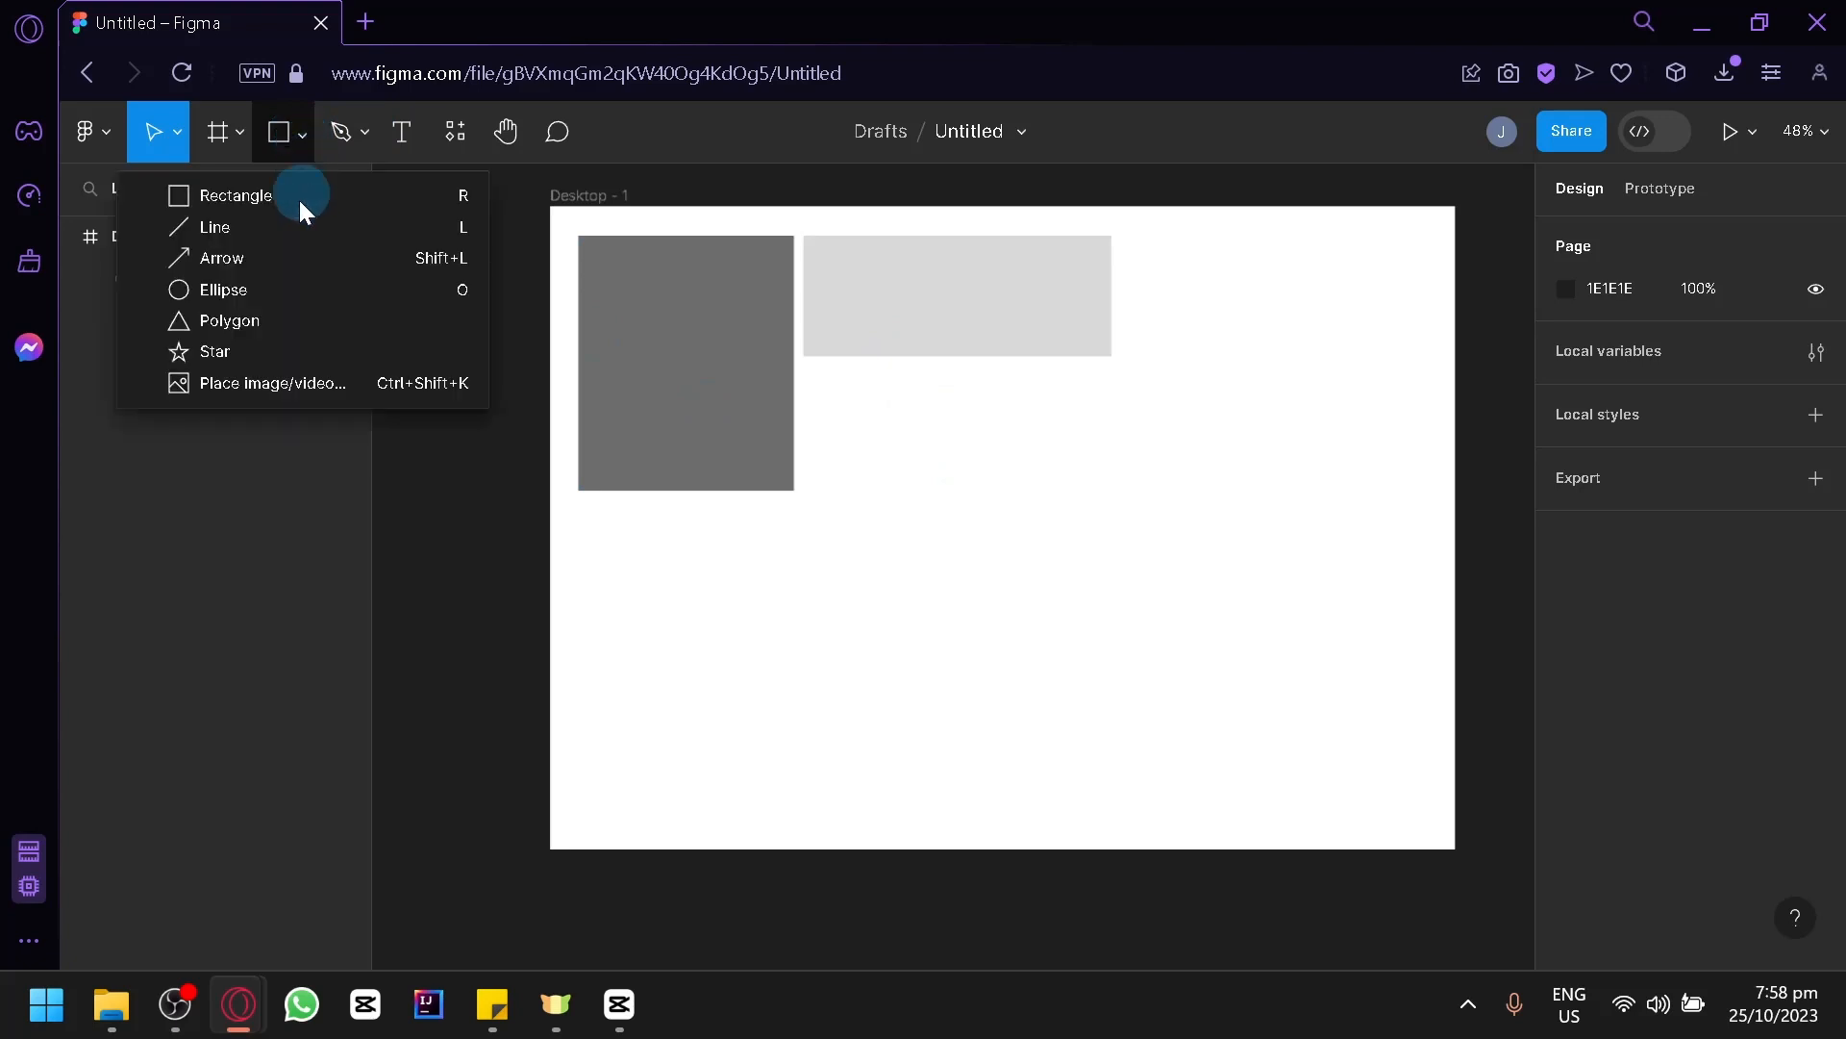
click(295, 195)
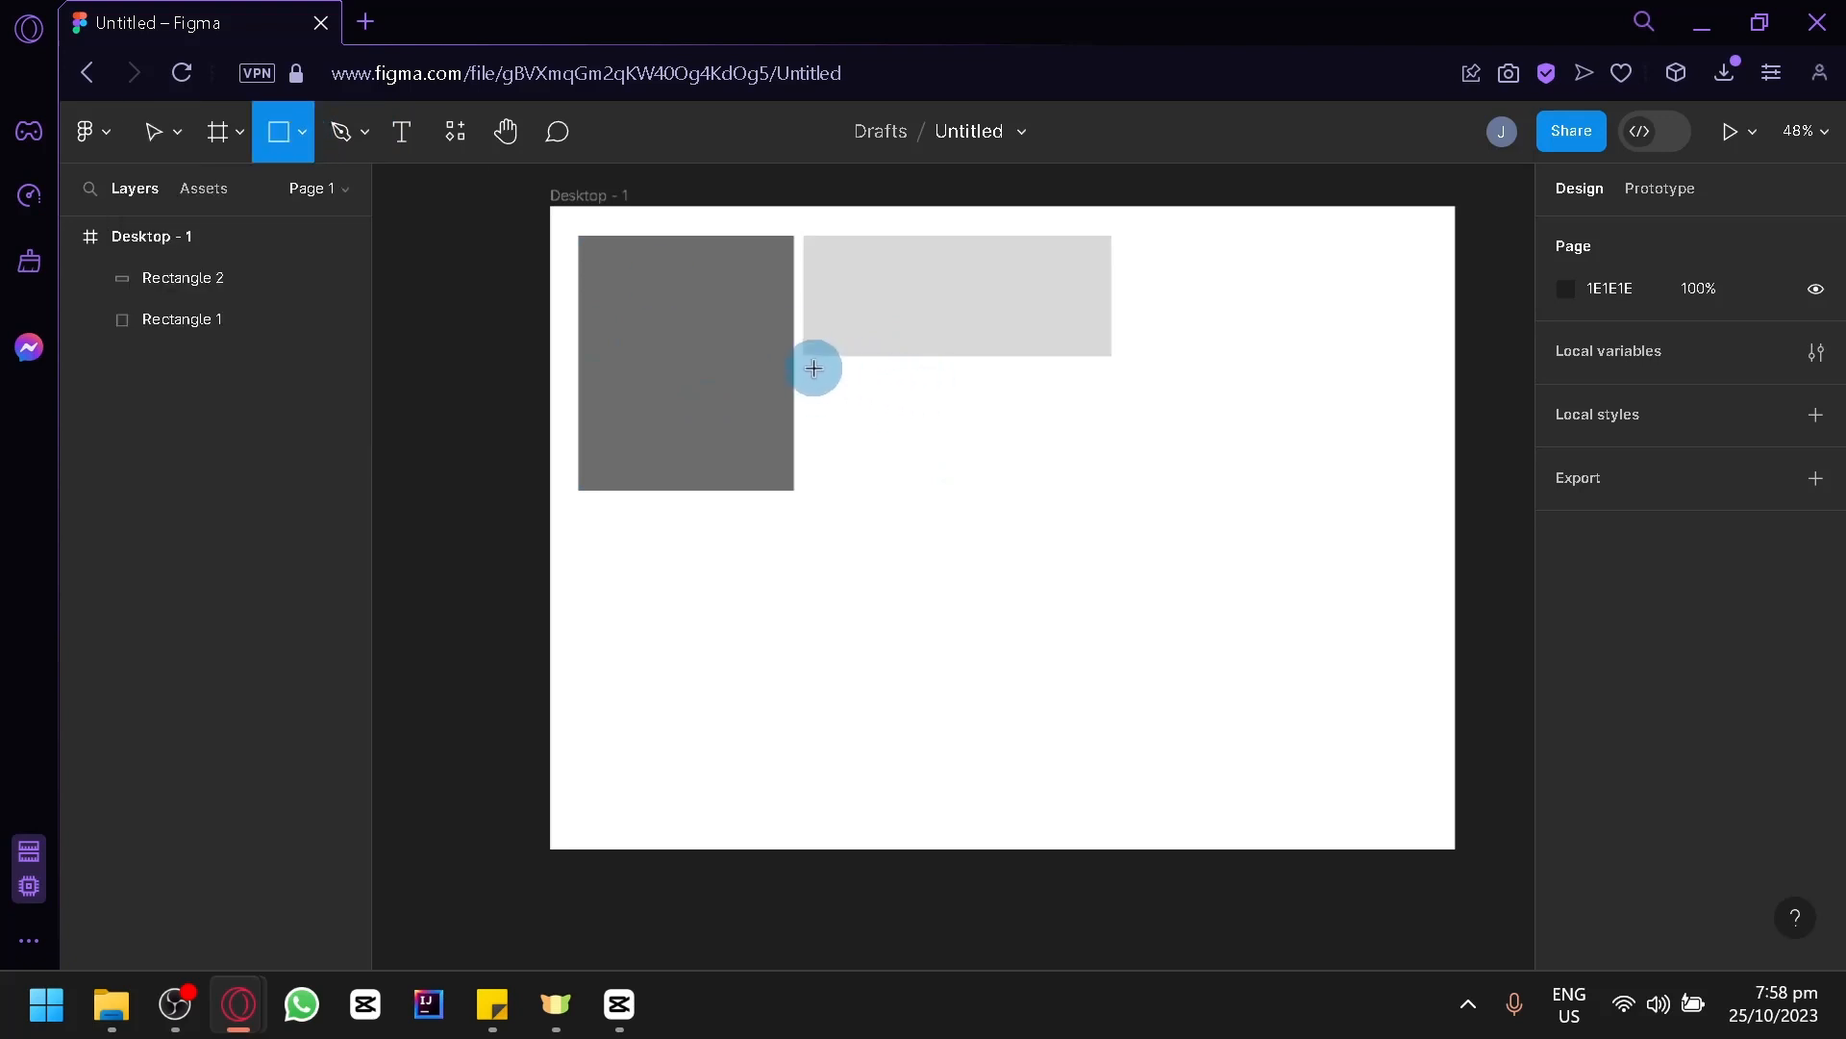
mouse_move(805, 367)
mouse_down()
mouse_move(972, 577)
mouse_move(981, 665)
mouse_move(929, 628)
mouse_up()
Step: Fill the new tall rectangle with near-black 222222
click(1565, 758)
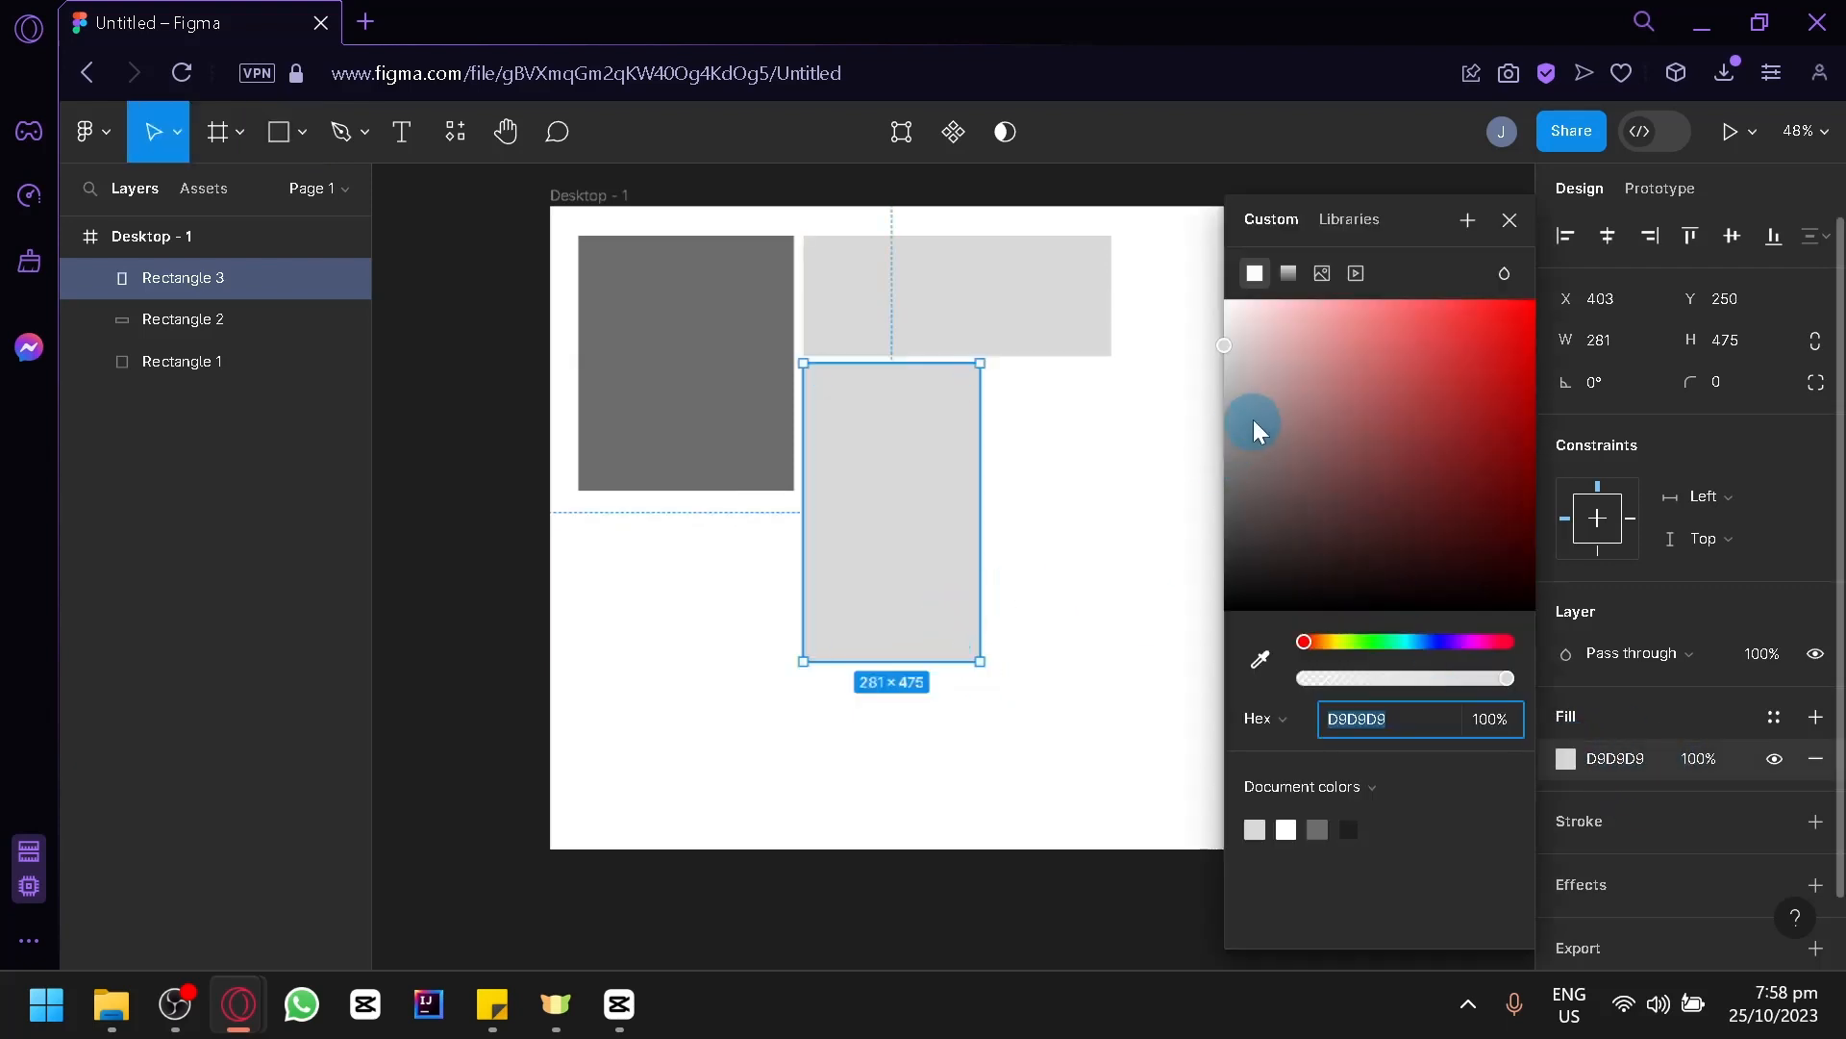
drag(1254, 419, 1183, 355)
drag(1145, 433, 1150, 654)
click(1148, 651)
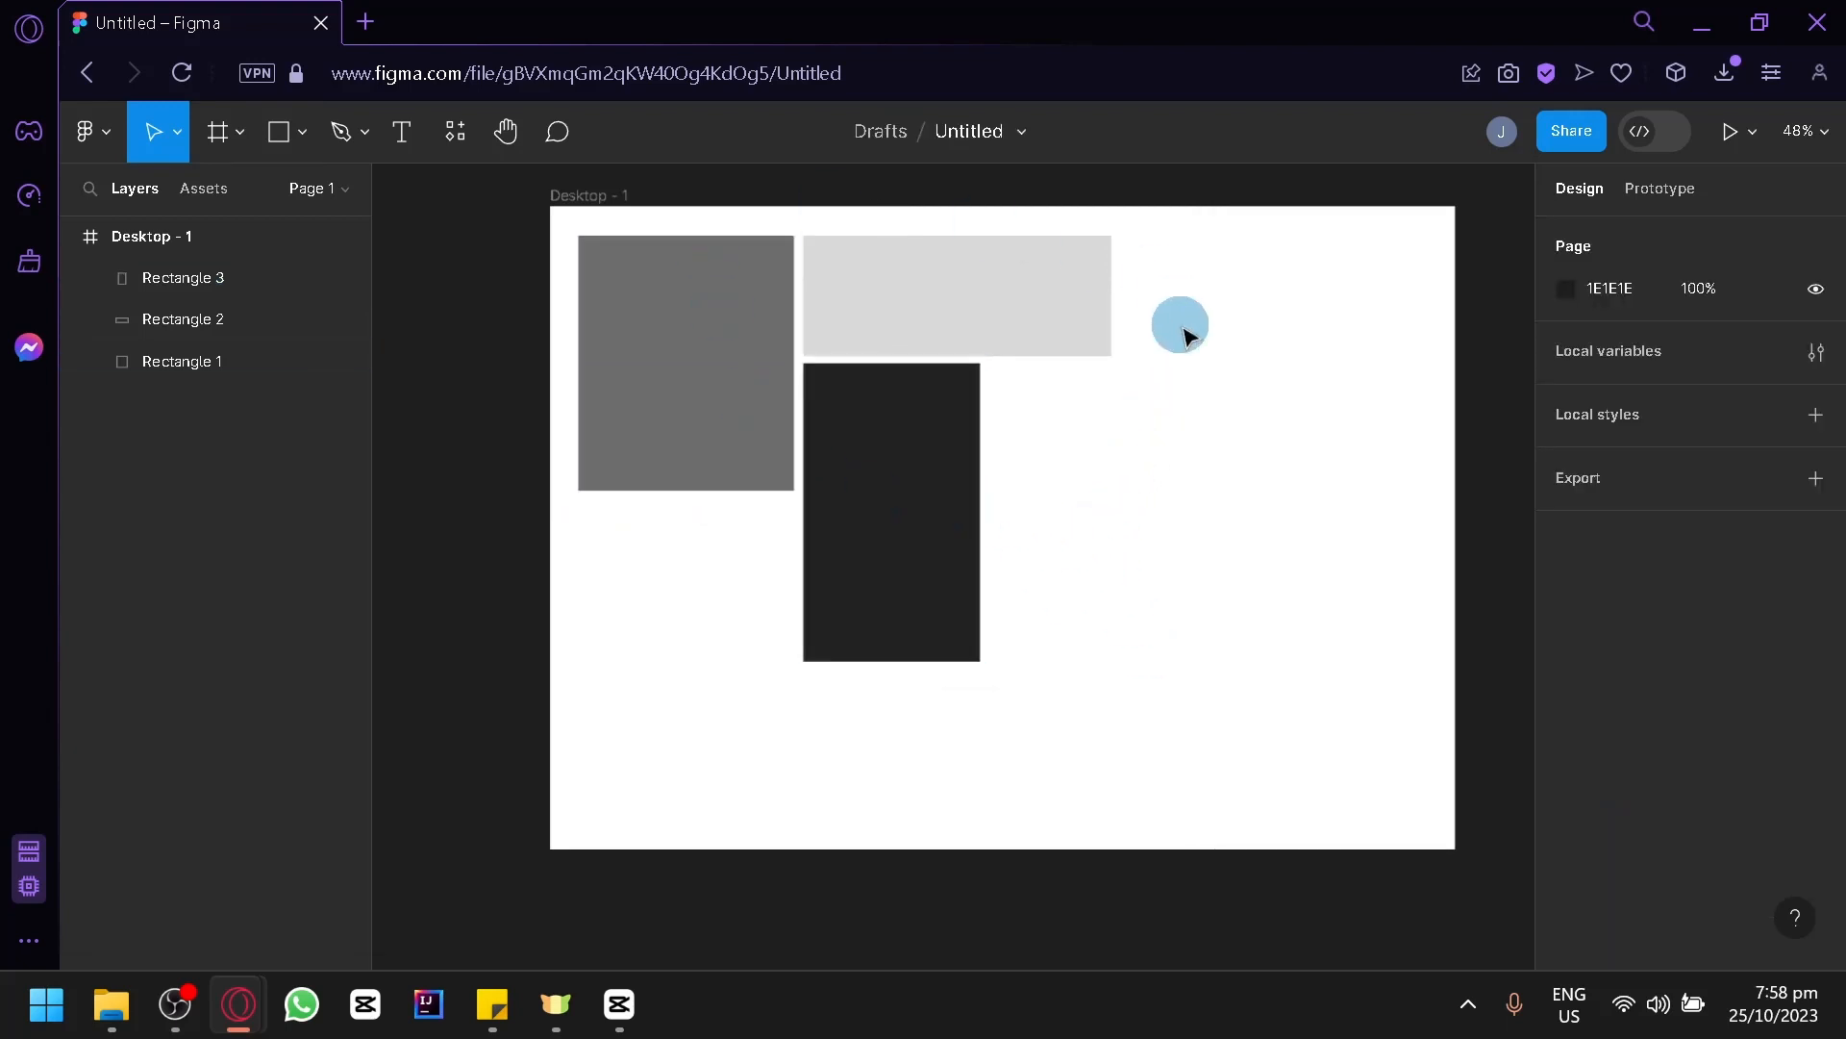
click(708, 391)
click(878, 544)
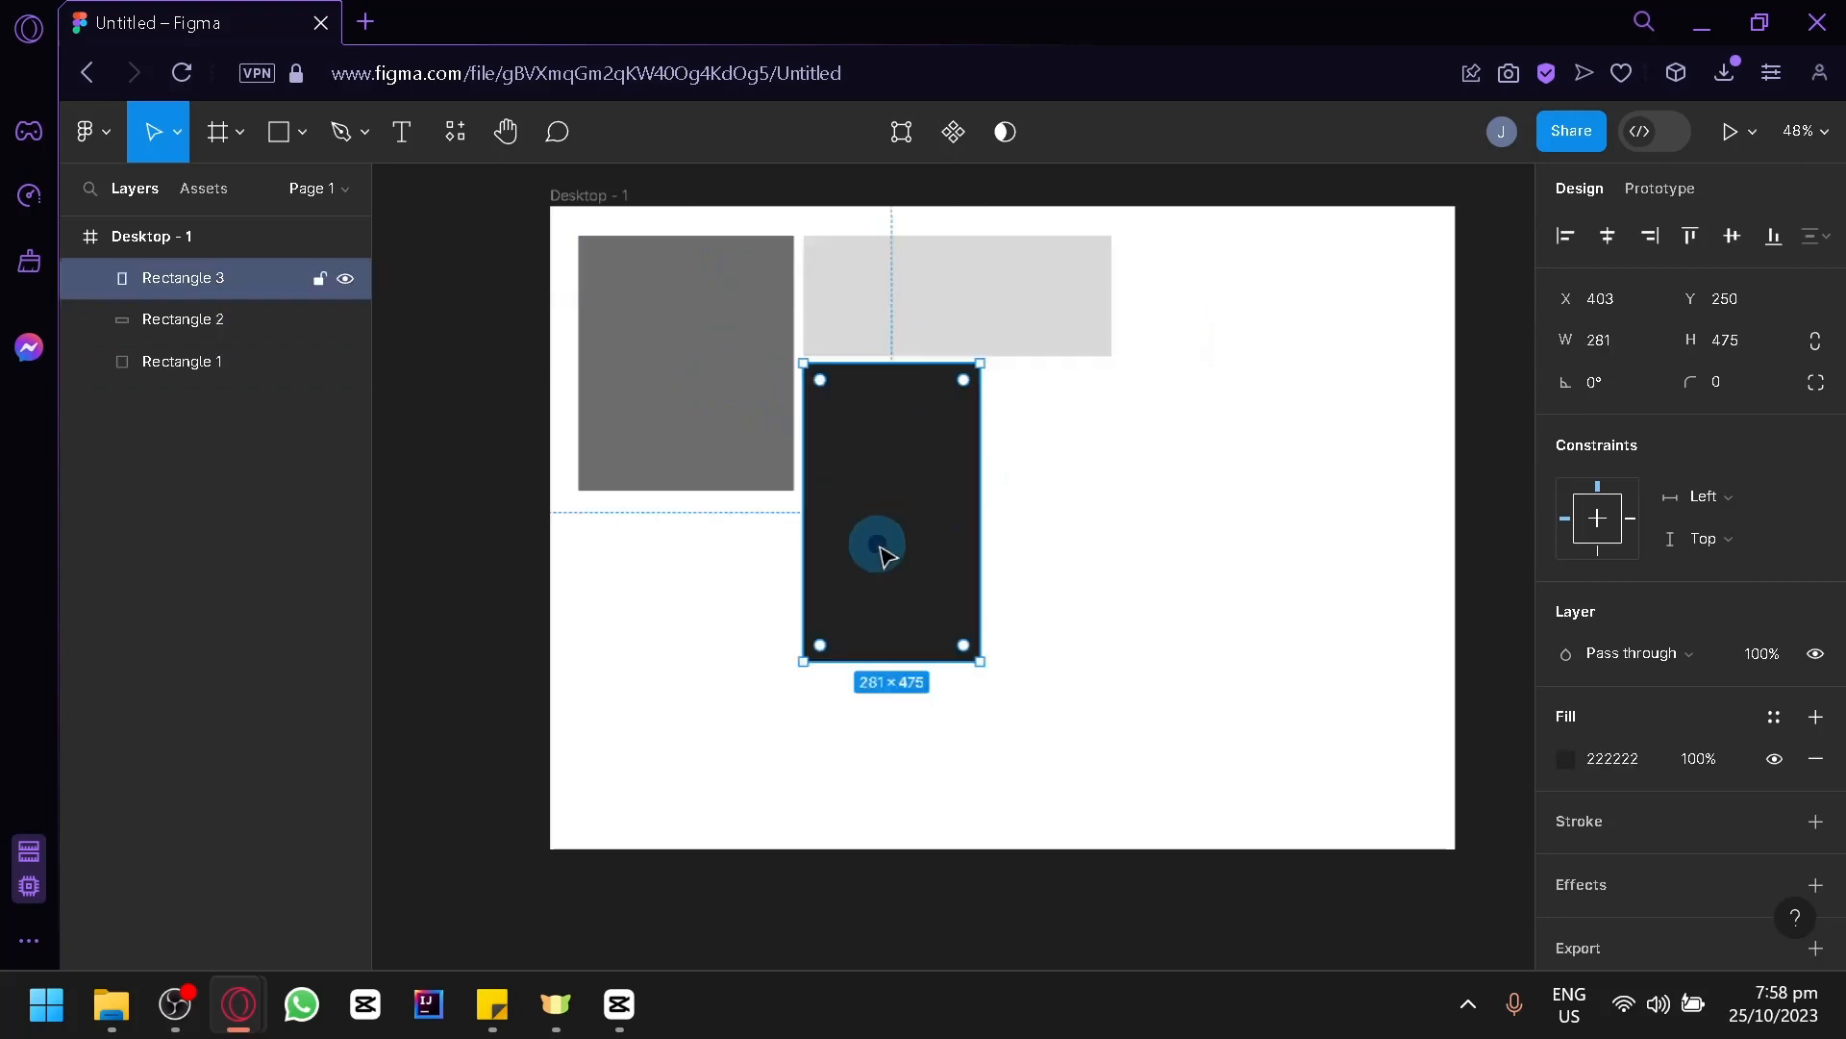
Step: Add a text box about 343×430 below the dark grey rectangle, reading "This is a landing page", "Information" and "information" on separate lines
click(397, 144)
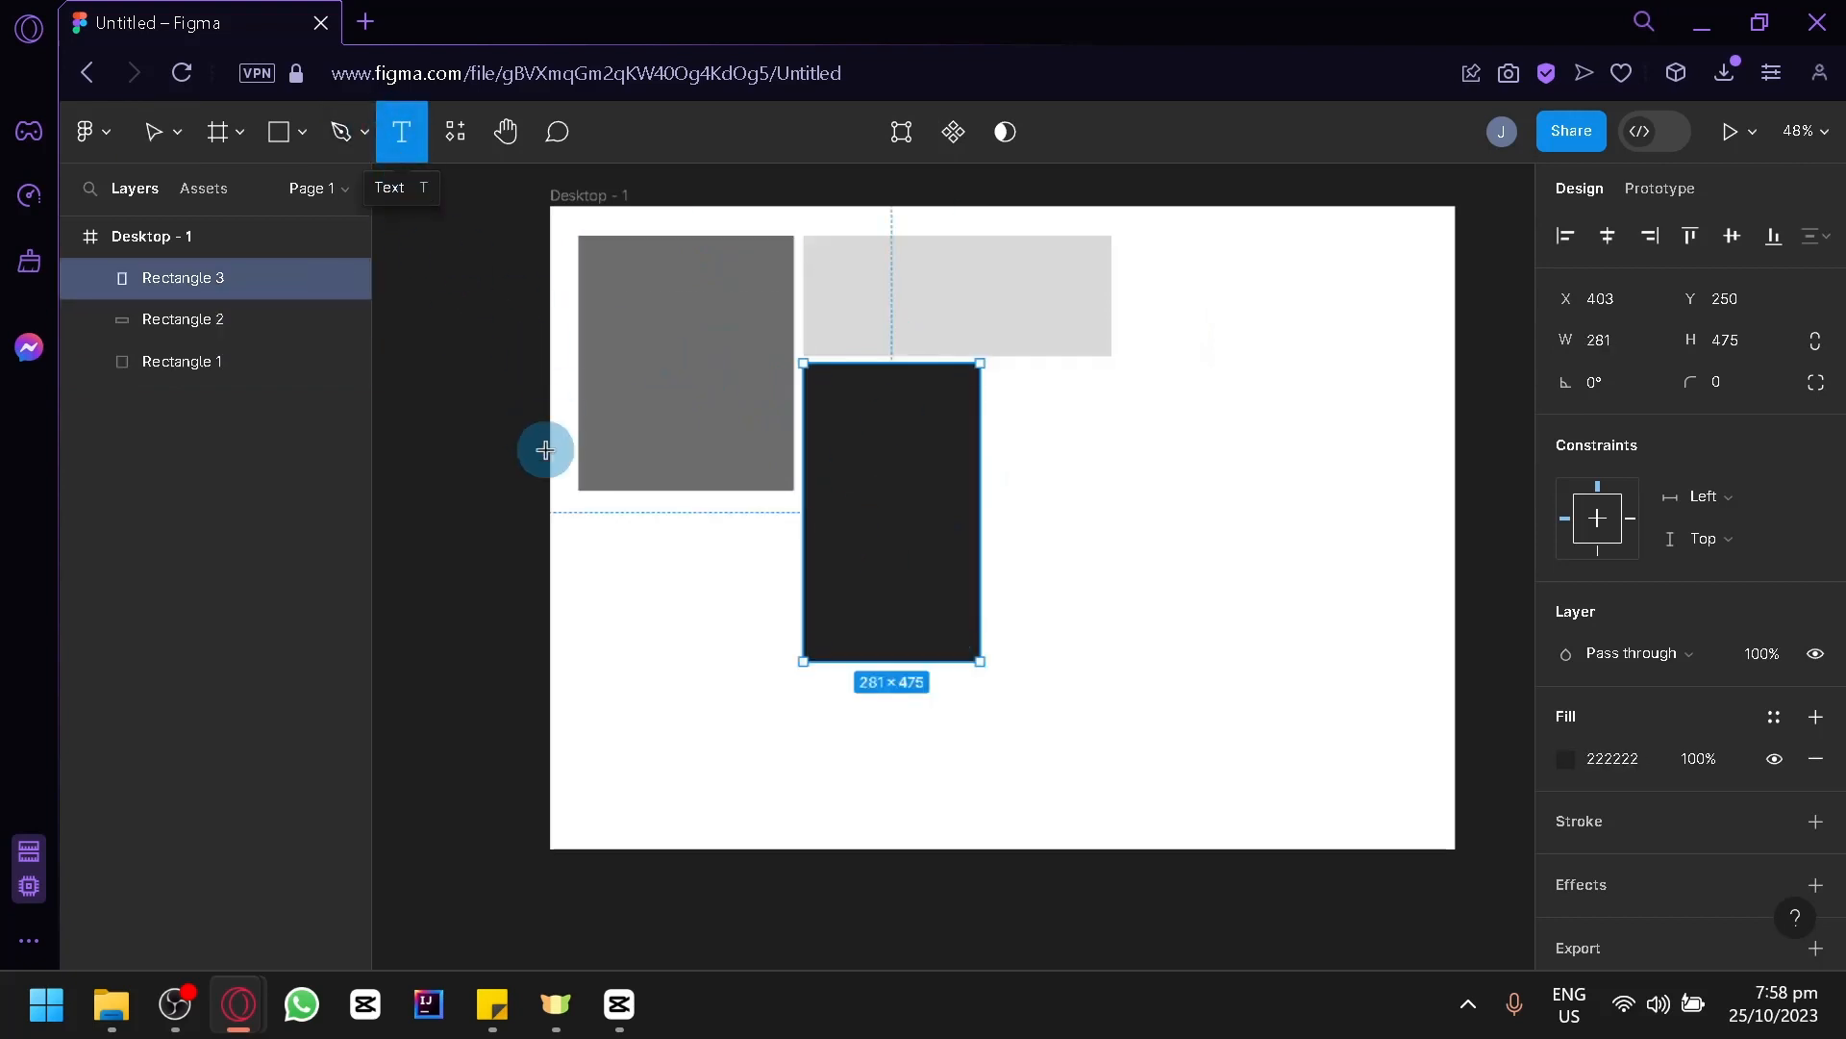
drag(578, 508, 797, 782)
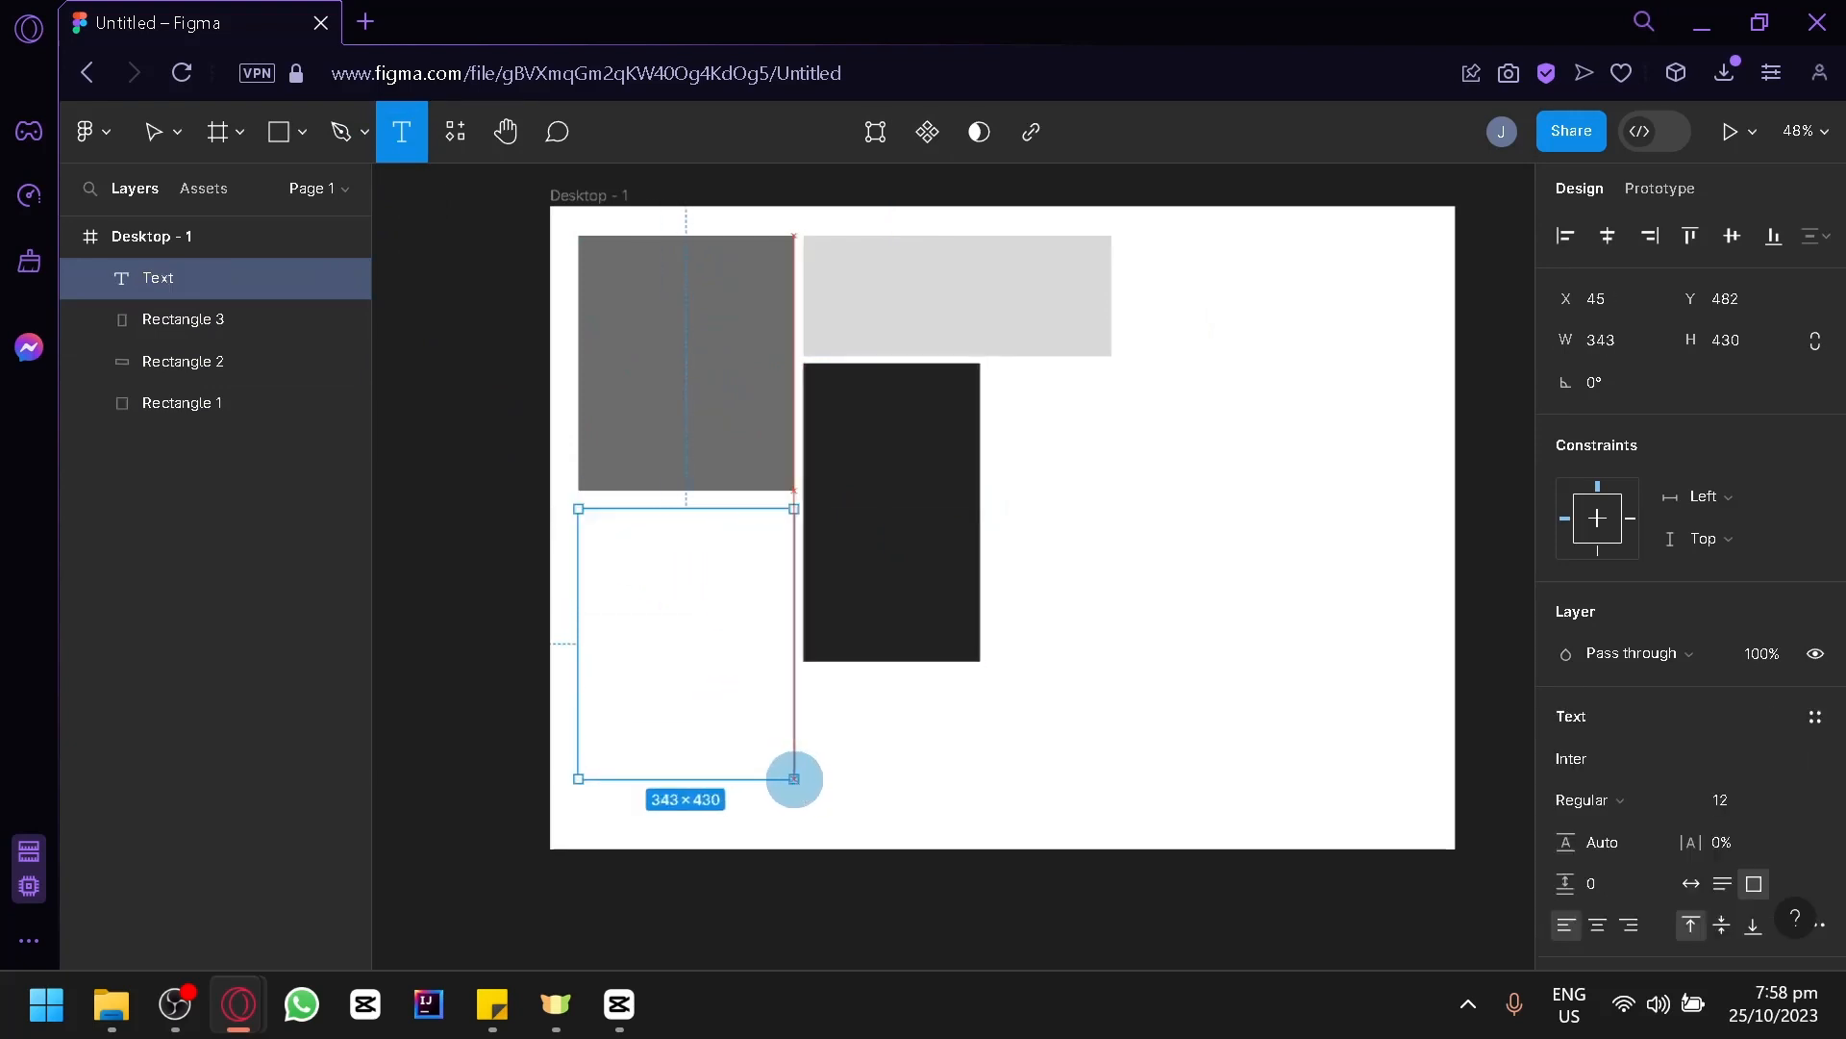
text(This is a landing page)
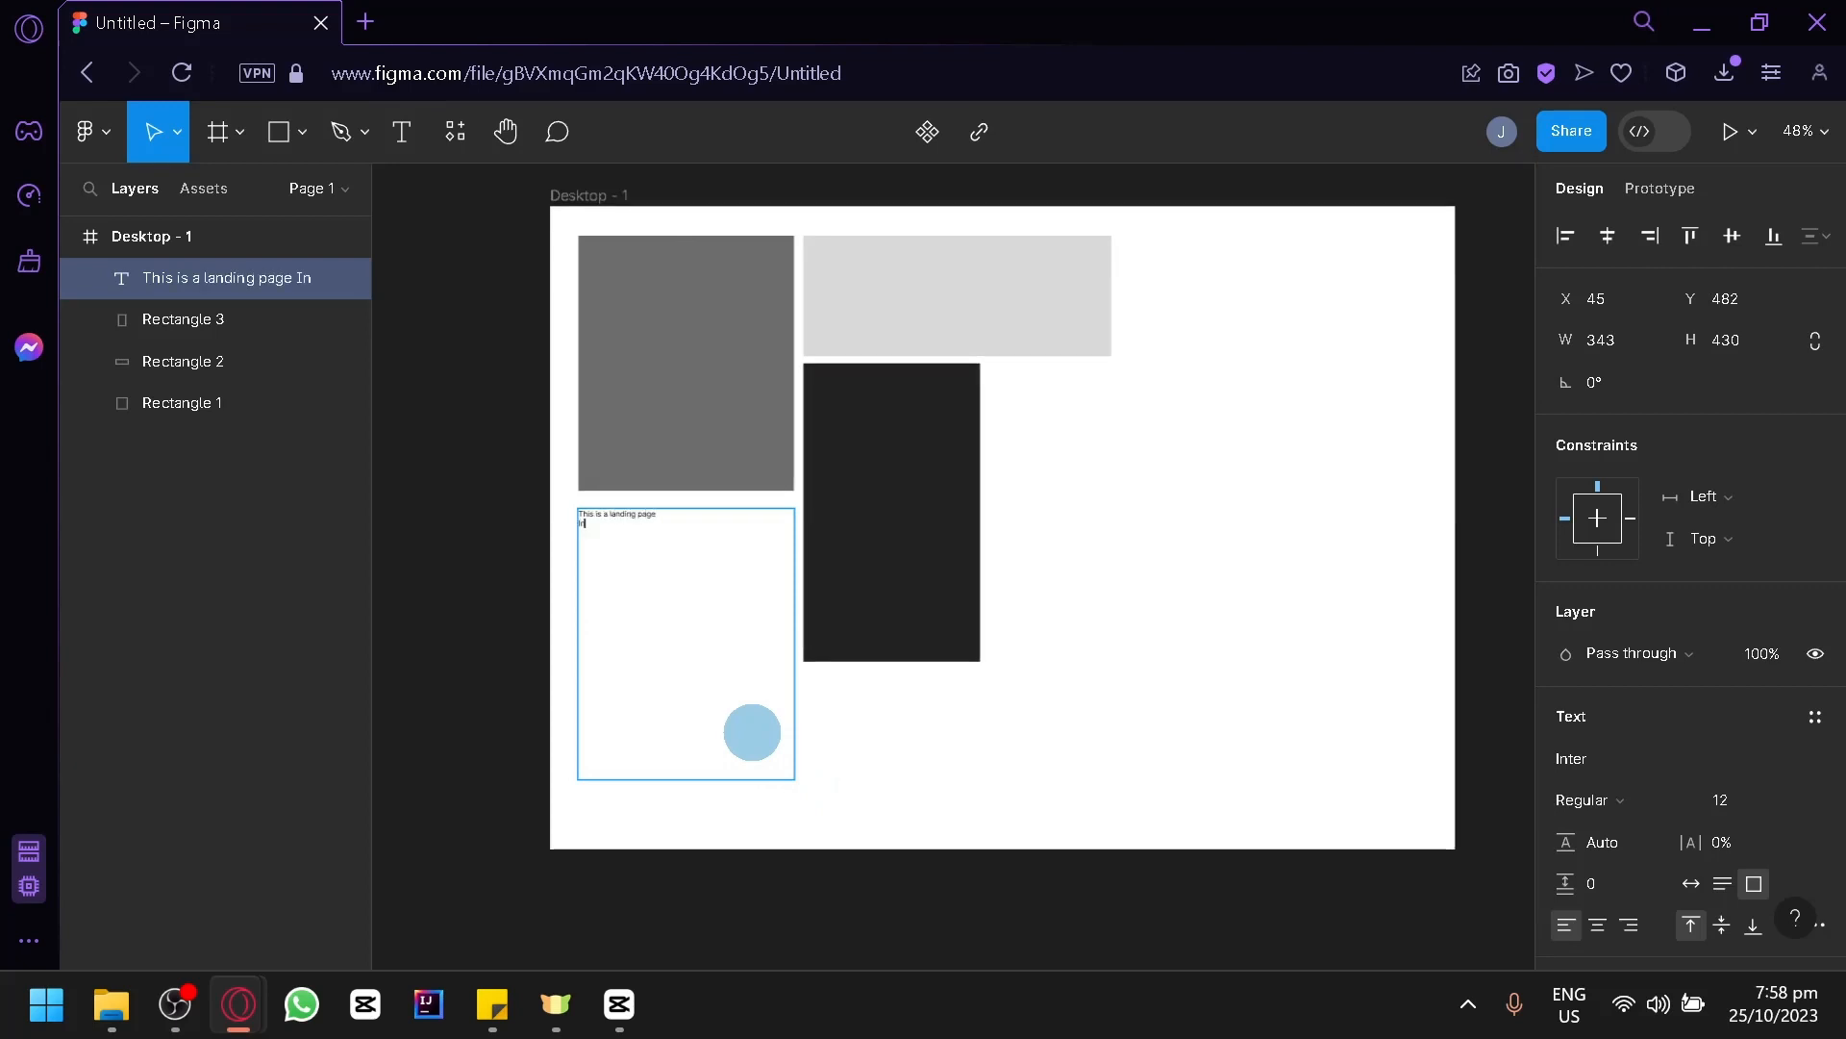
text(information)
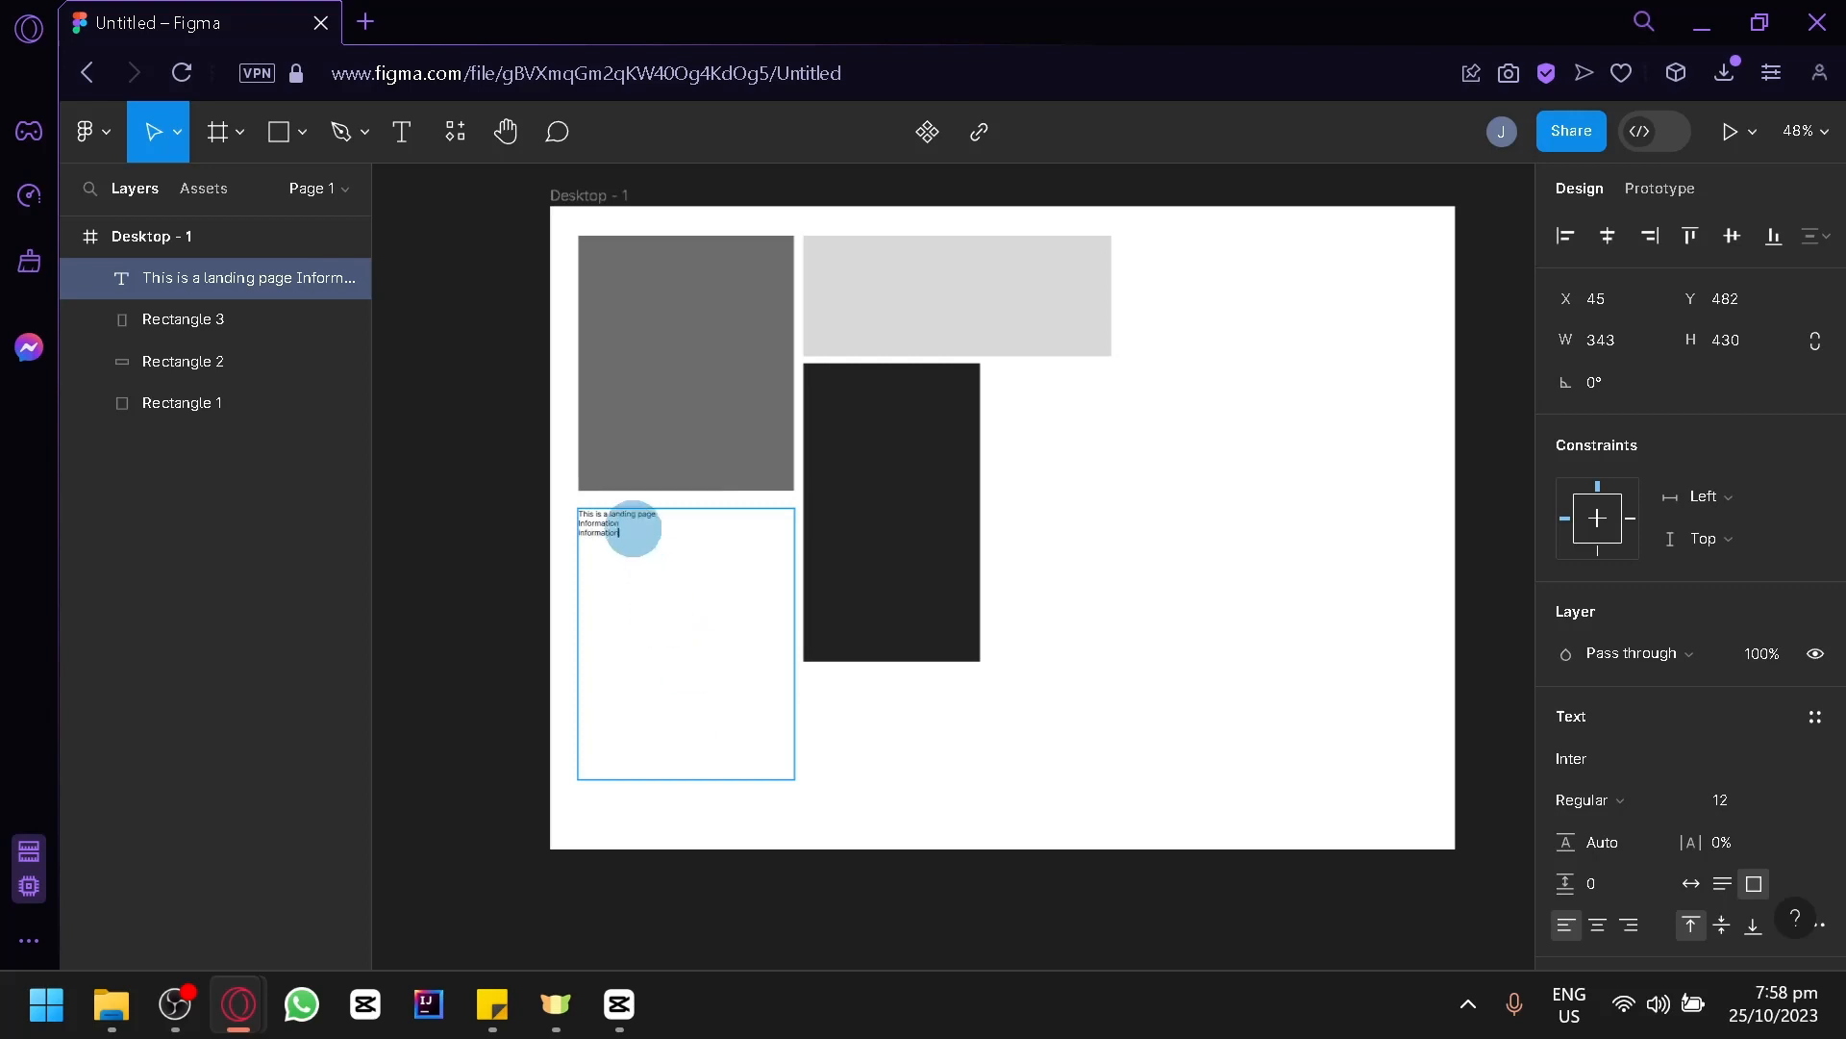
Step: Select all the text in the box and look through the available font families and weights
drag(624, 552, 564, 519)
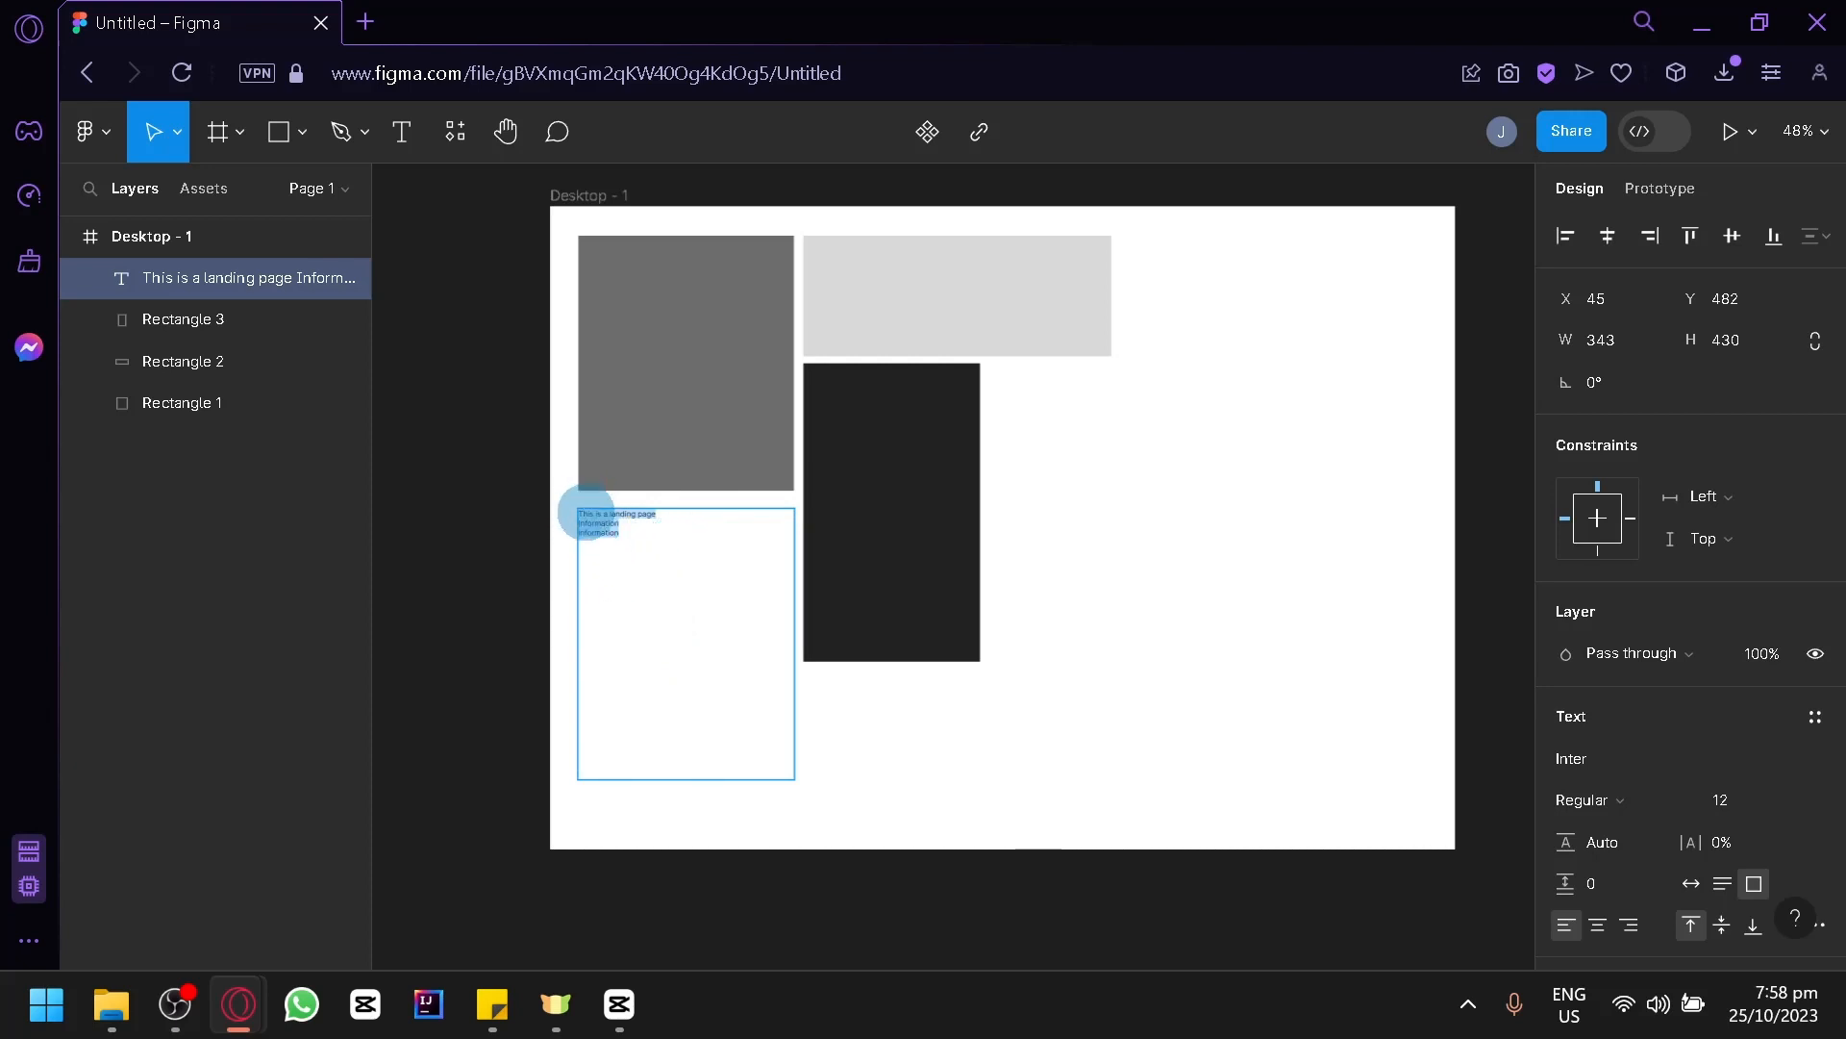
scroll(1813, 493, down, 2)
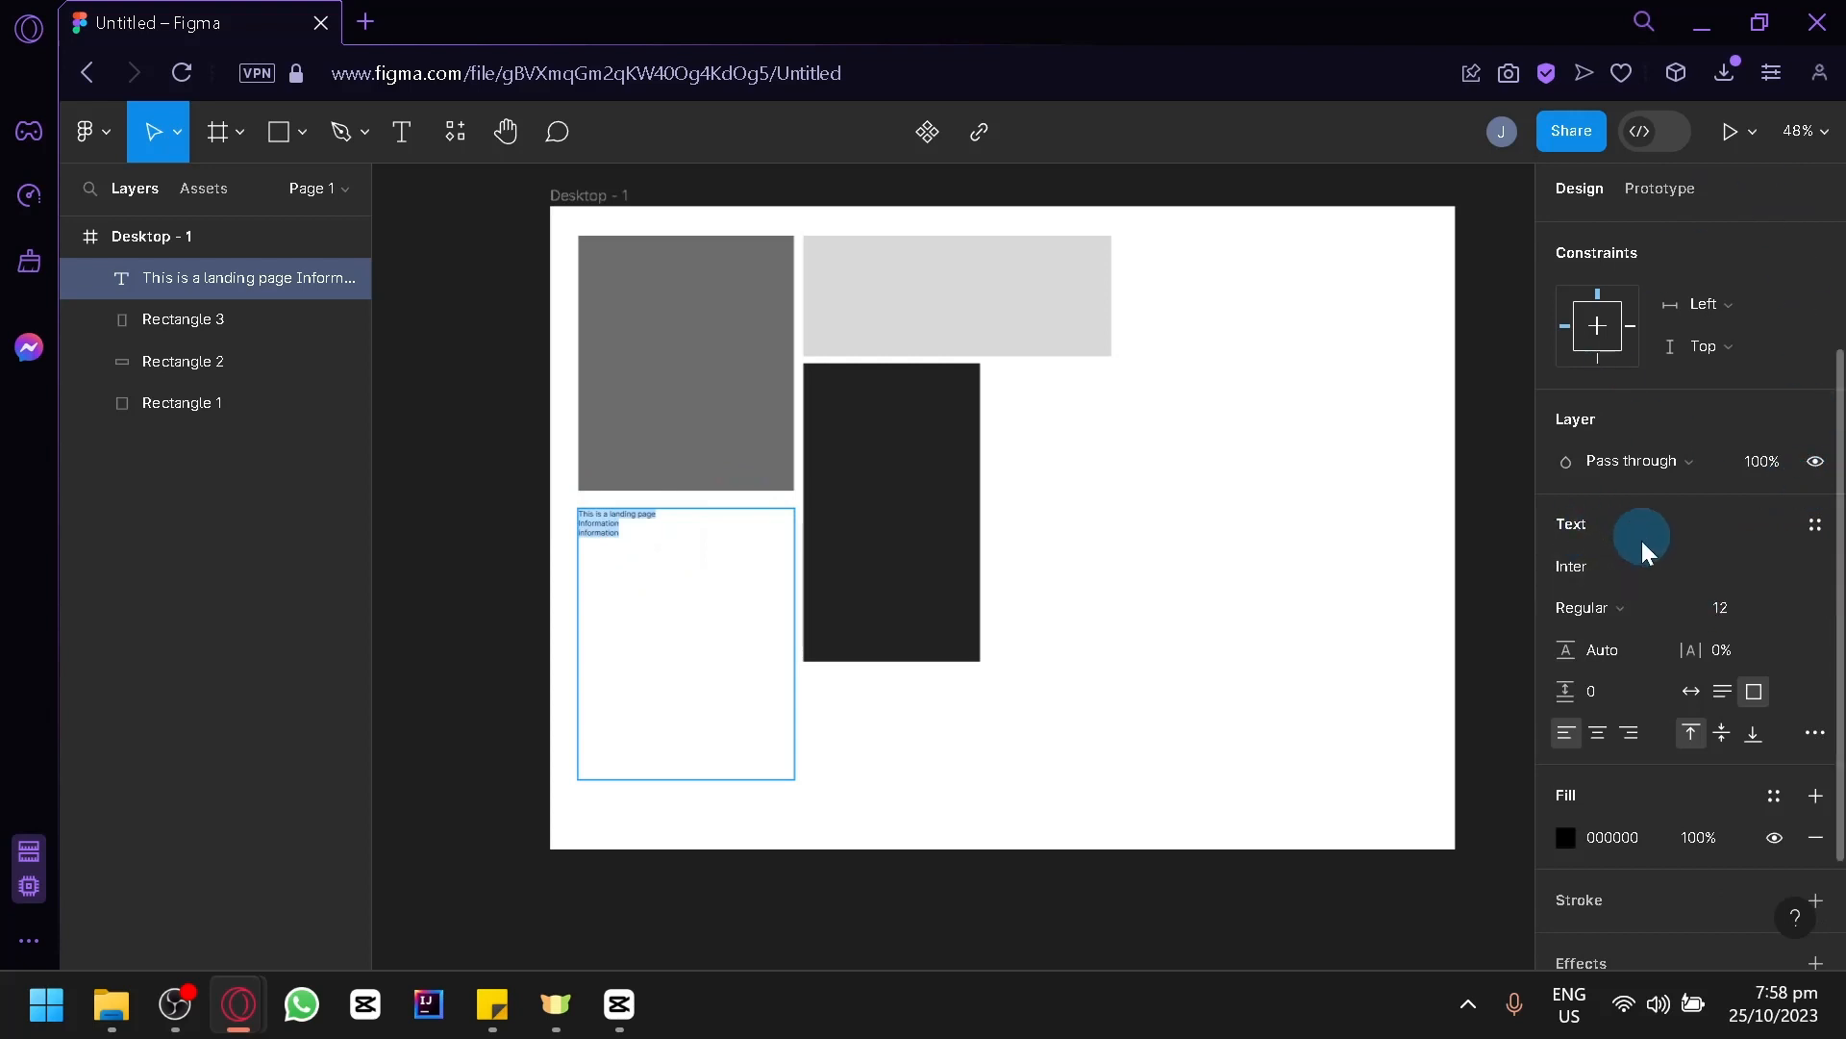
click(1605, 574)
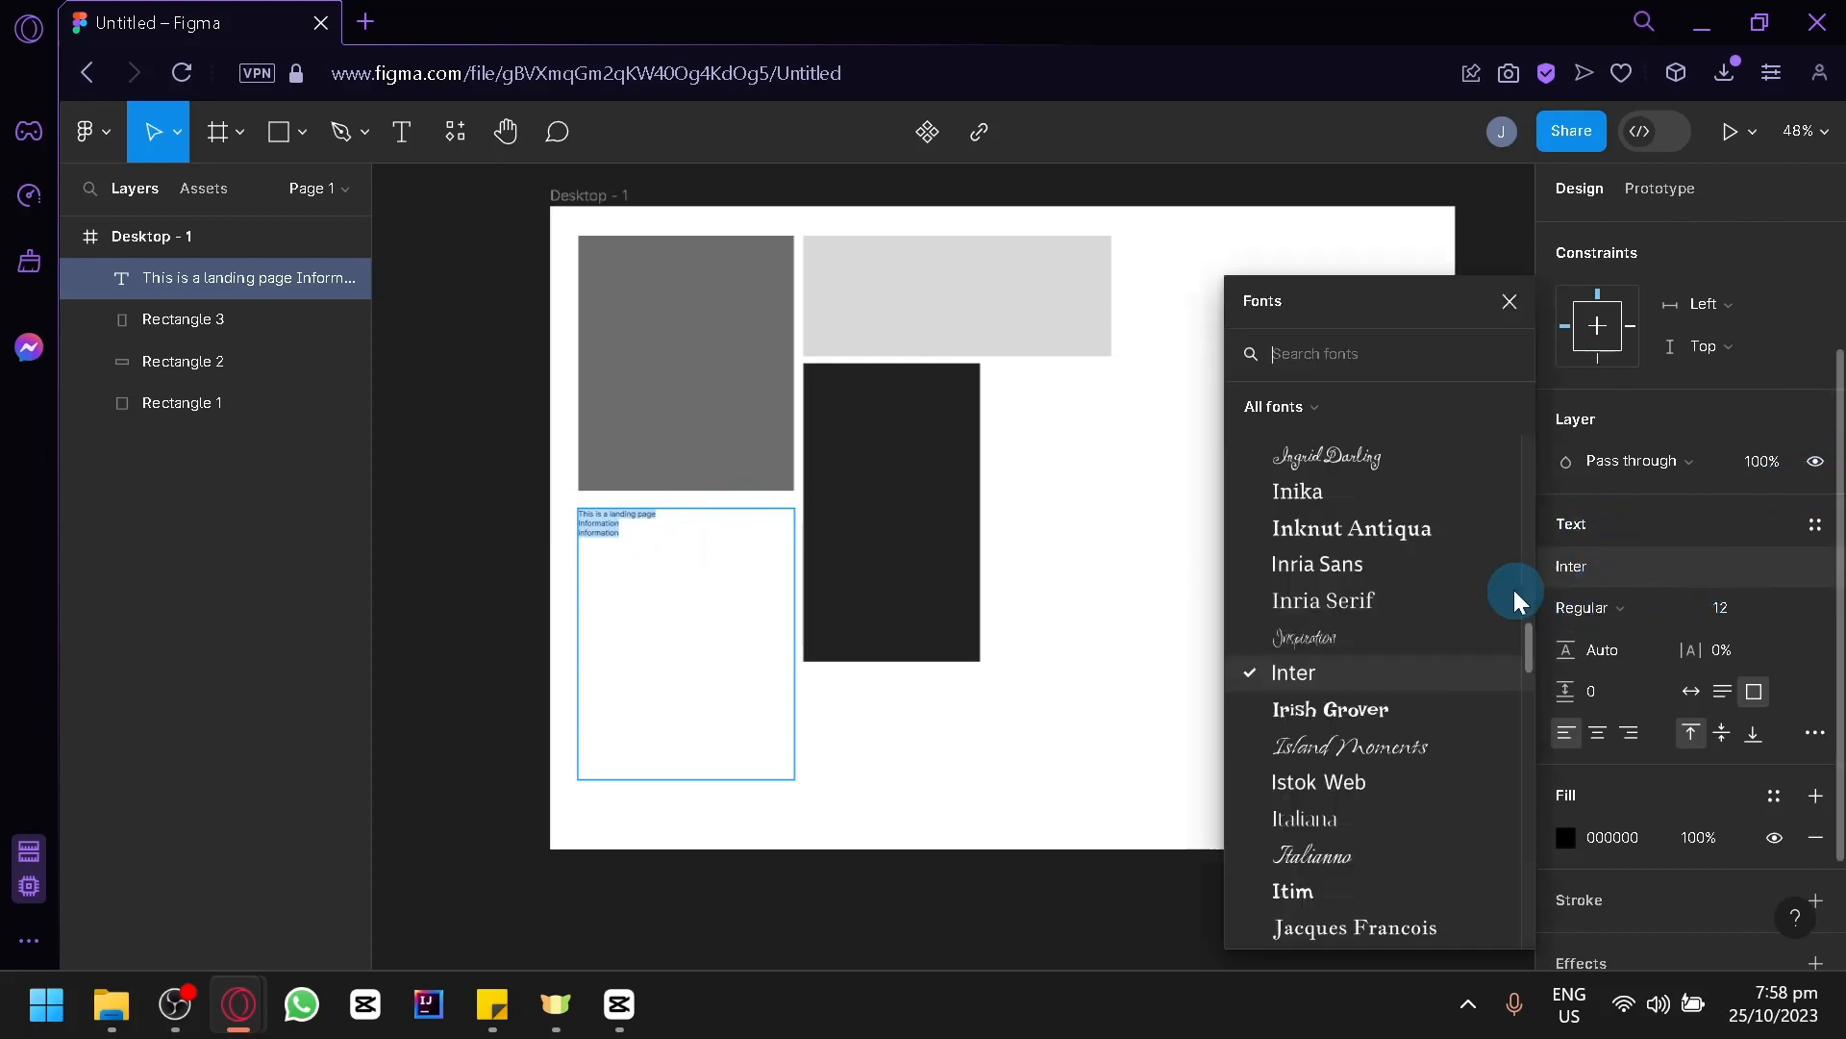
click(1593, 569)
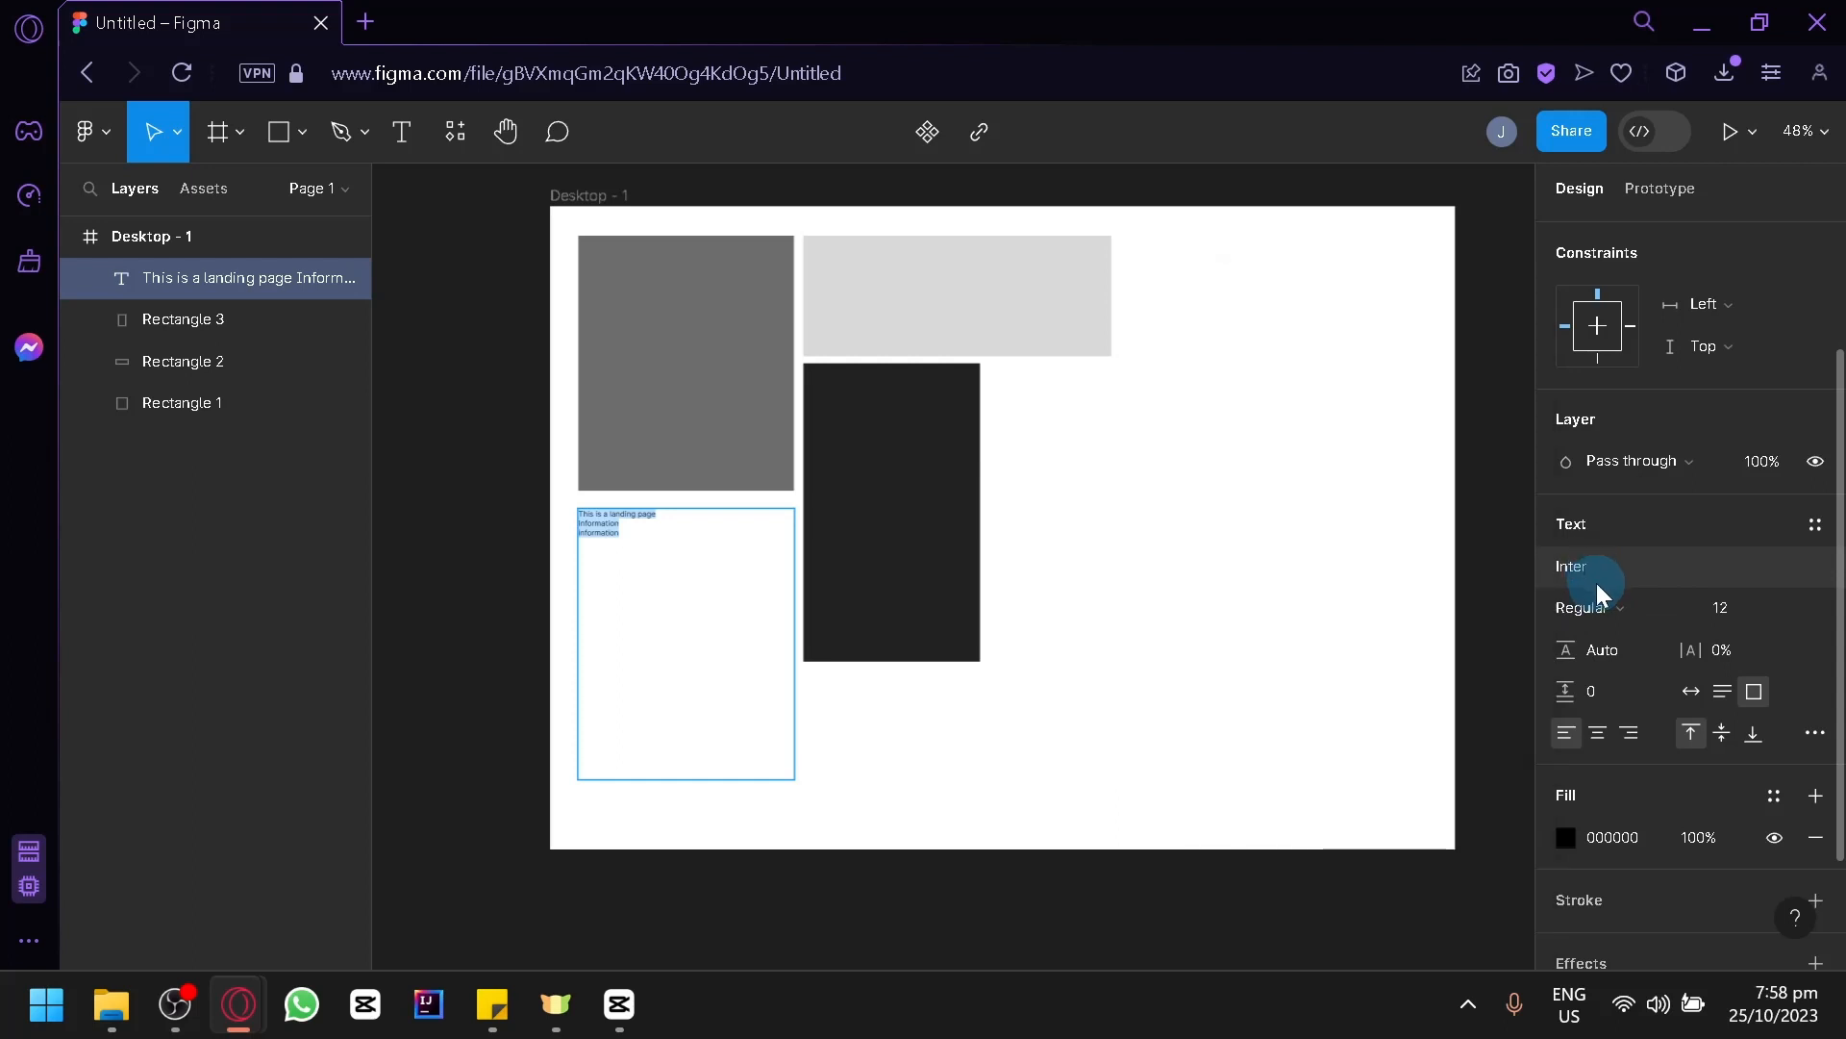
click(1606, 614)
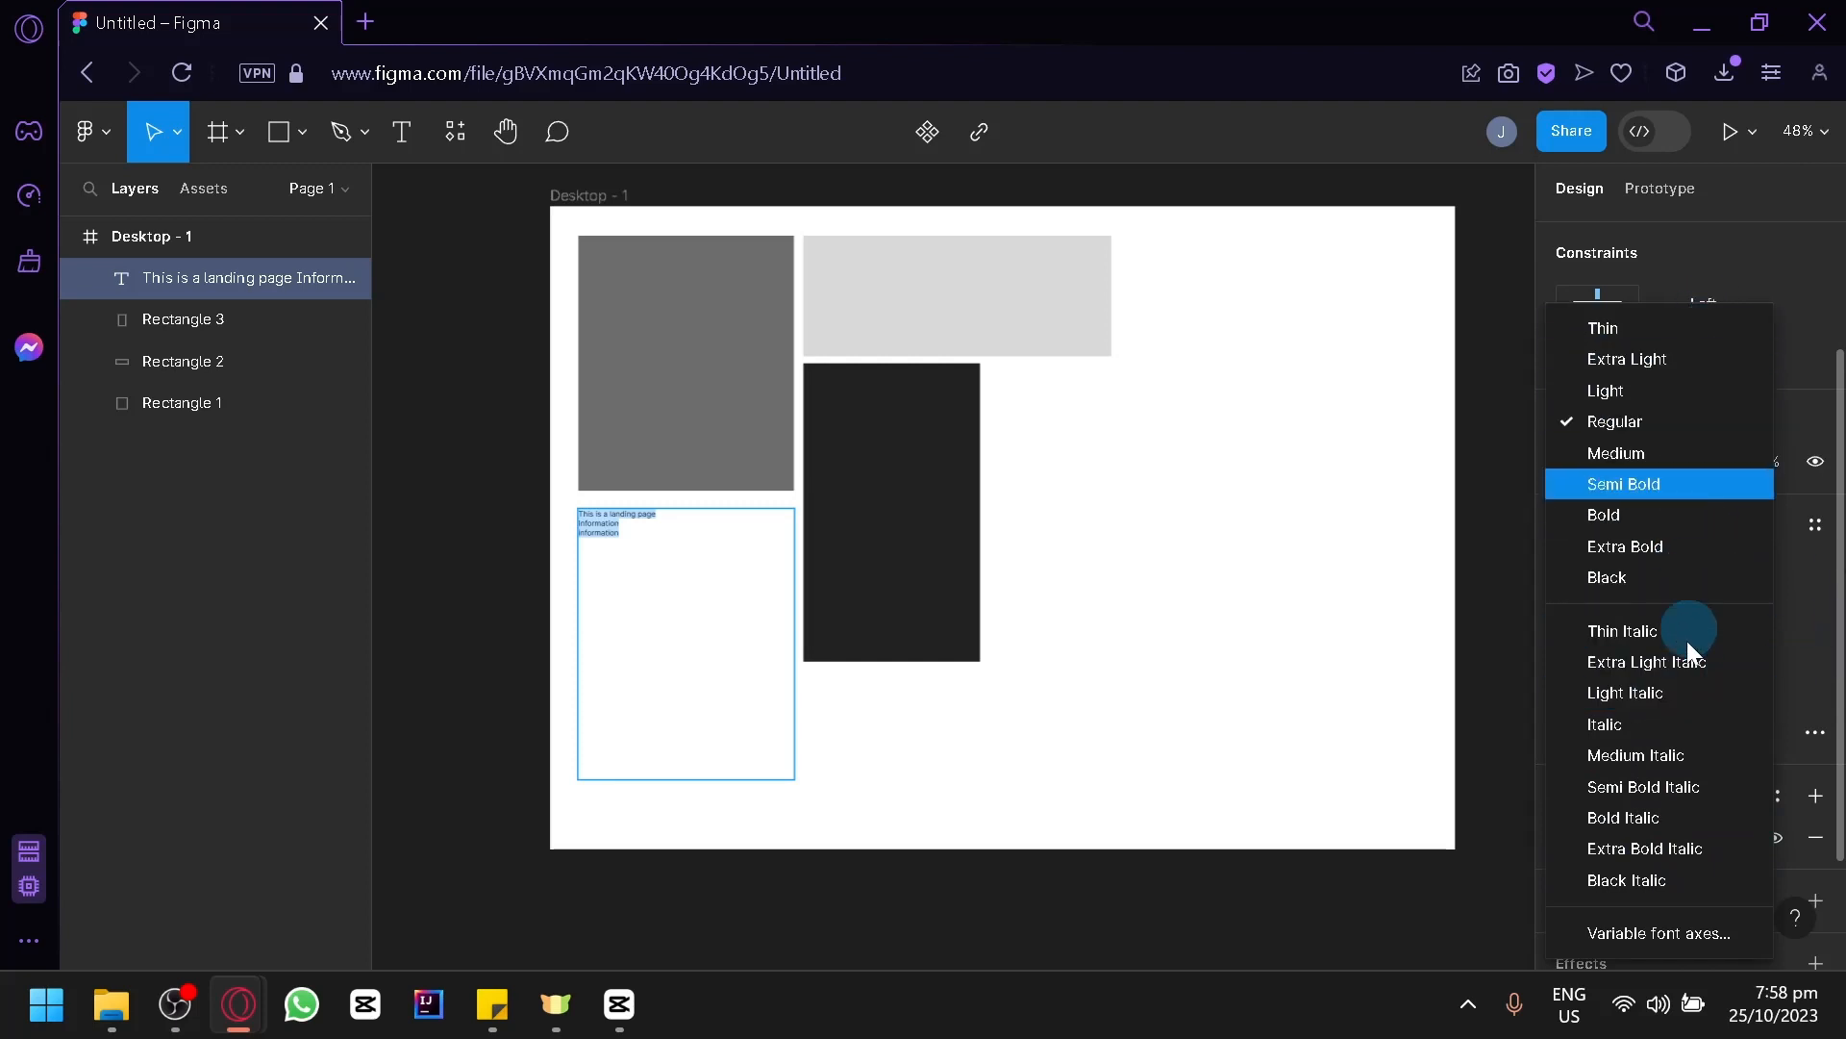
click(1778, 644)
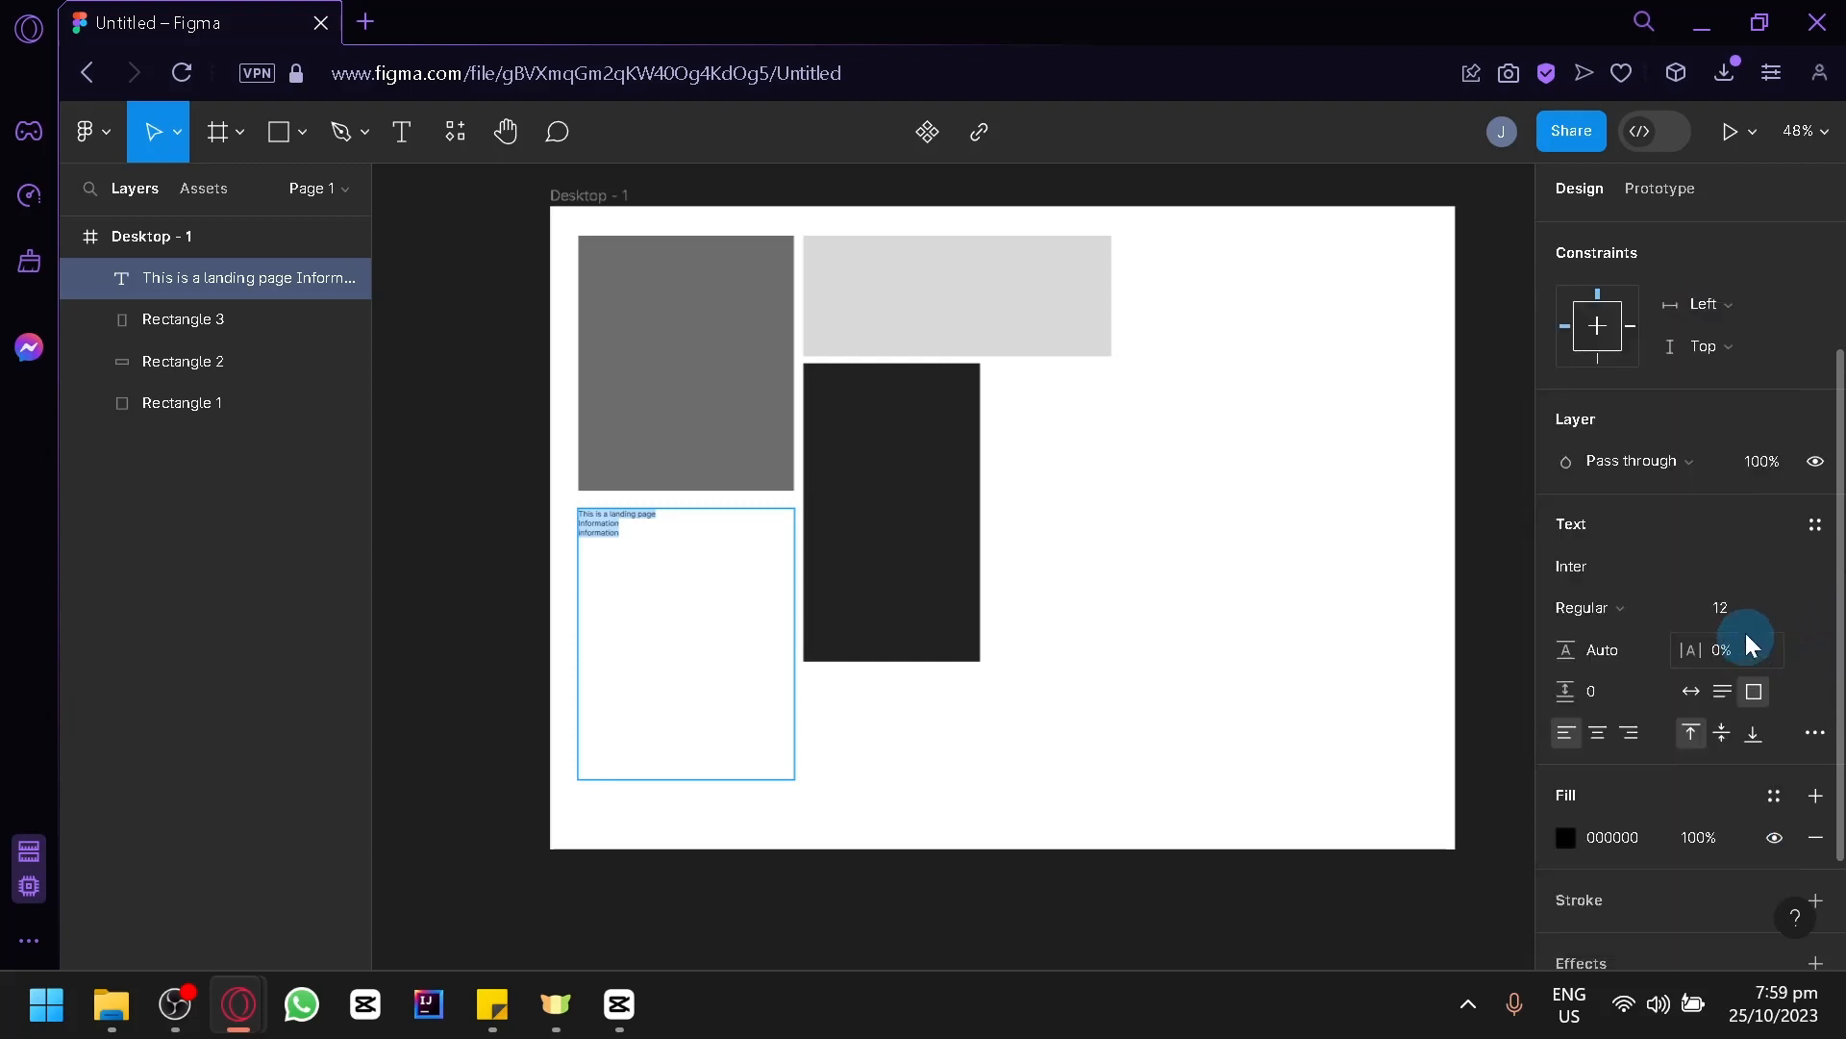
Step: Set the text size to 24 and shift the text box down to about Y 487
click(1719, 609)
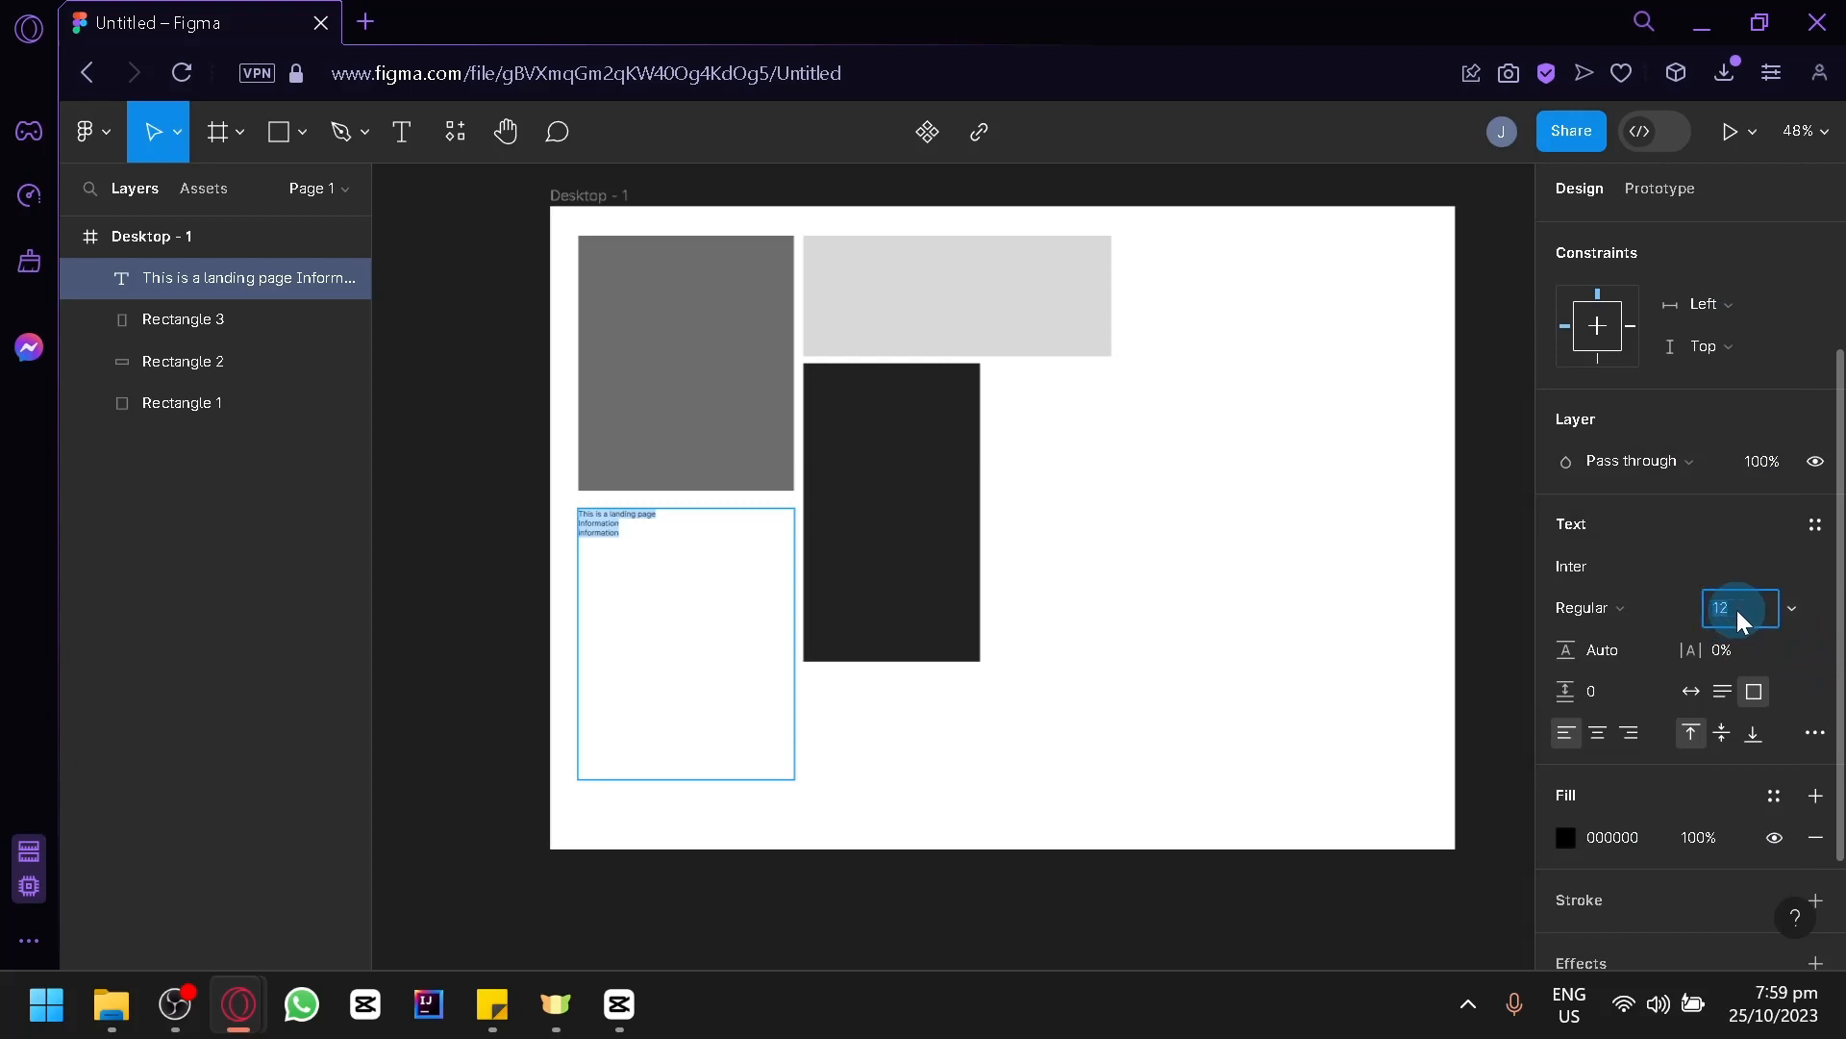
text(24)
key(Return)
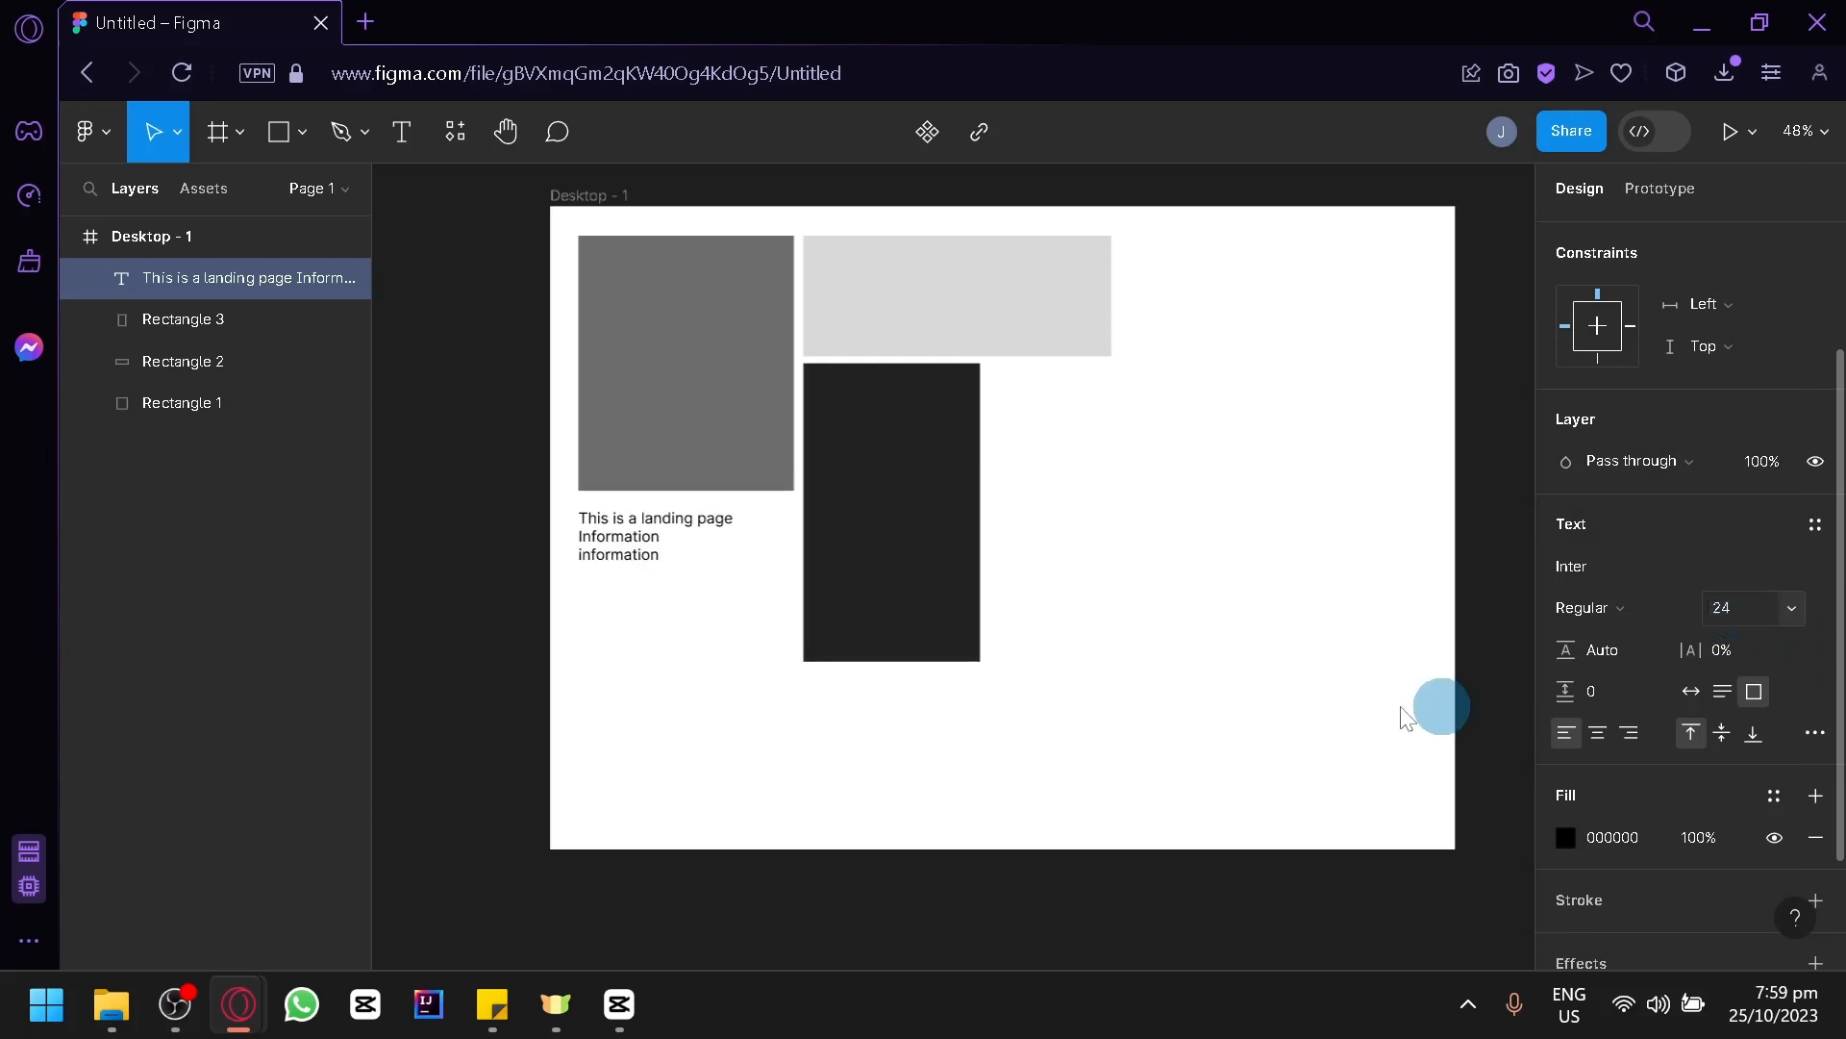
double_click(702, 536)
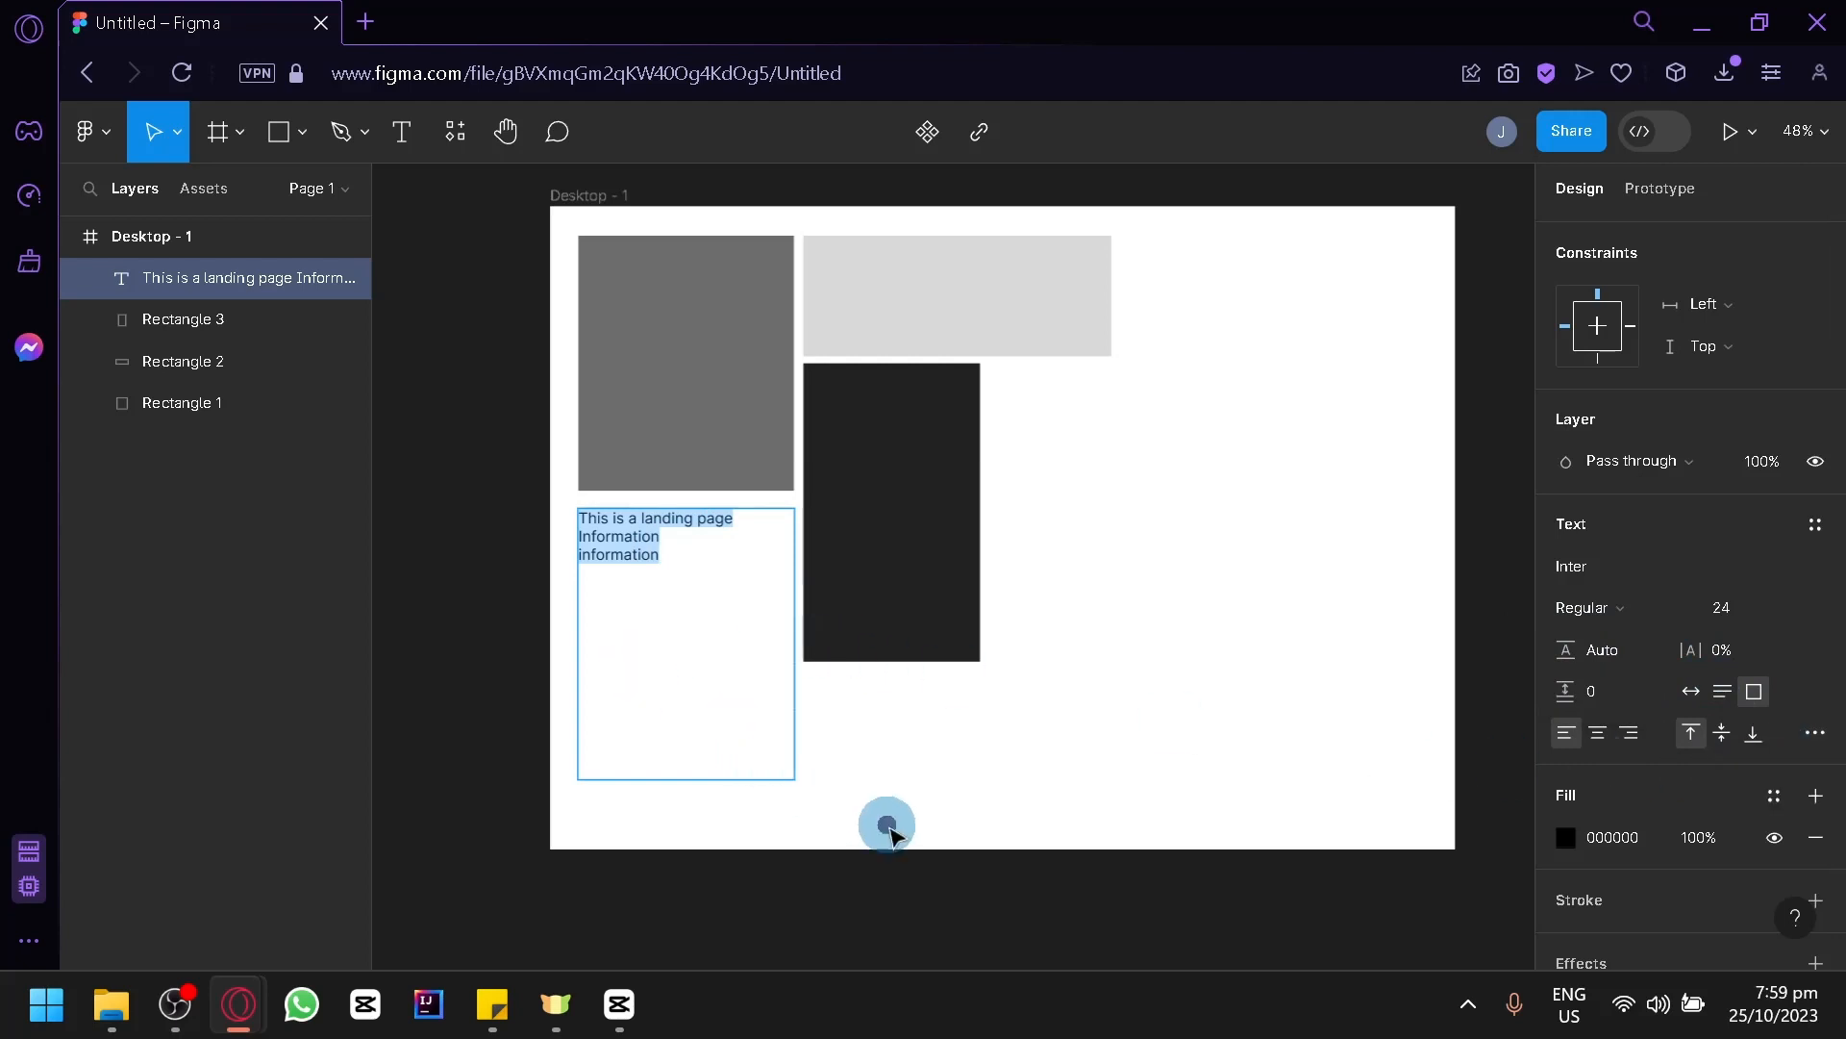
key(Escape)
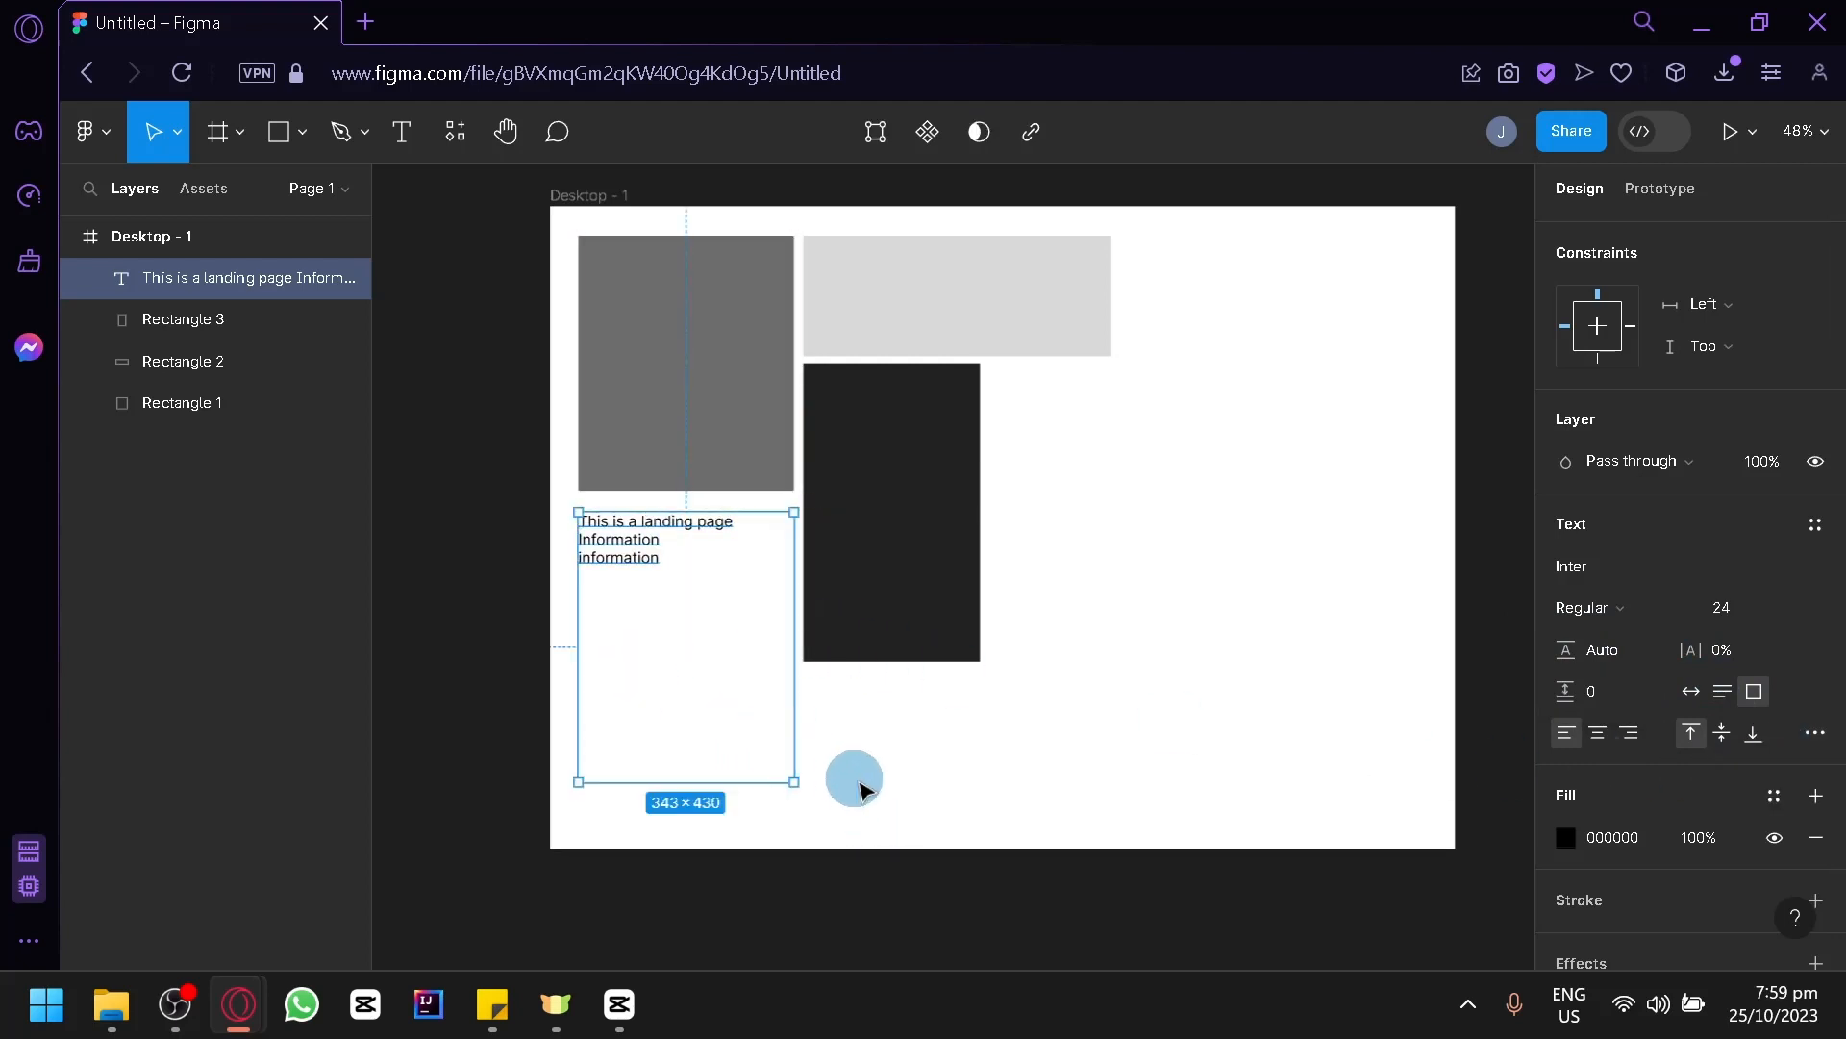
click(618, 639)
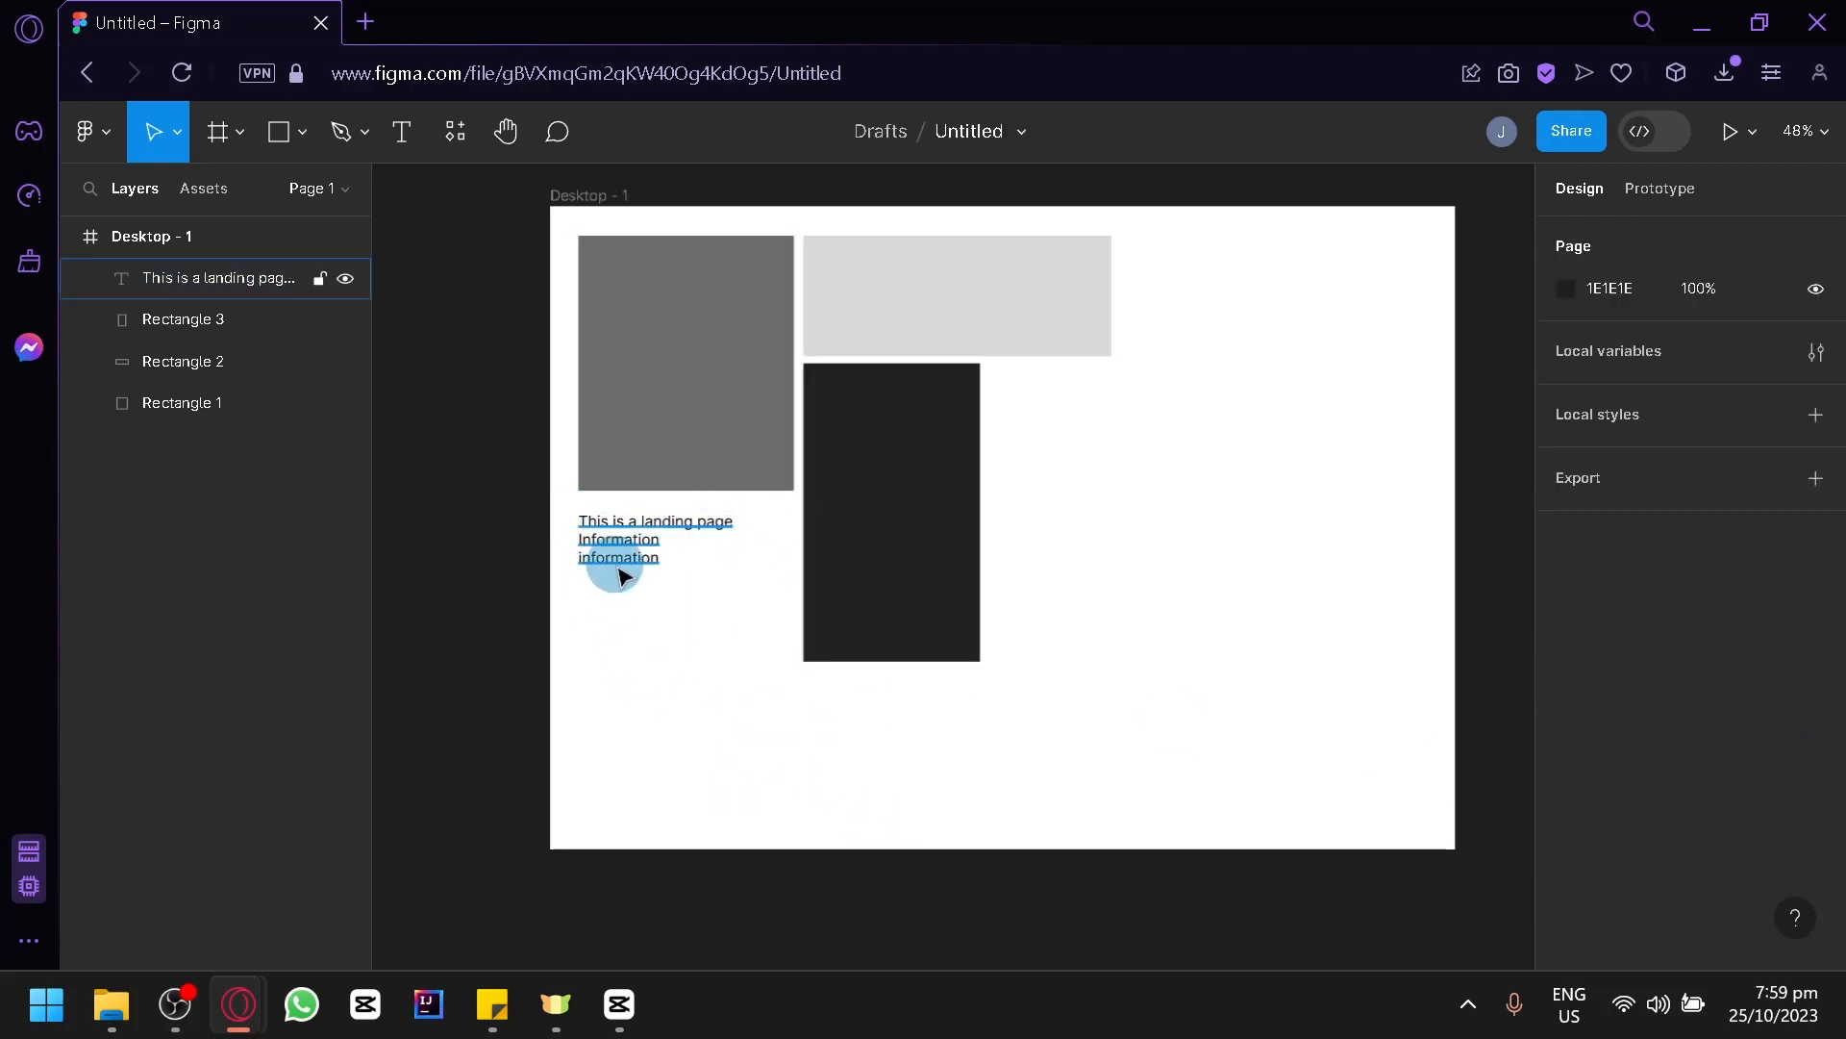
Step: Capitalise the first letter of the text's third line so it reads "Information"
click(616, 561)
click(586, 567)
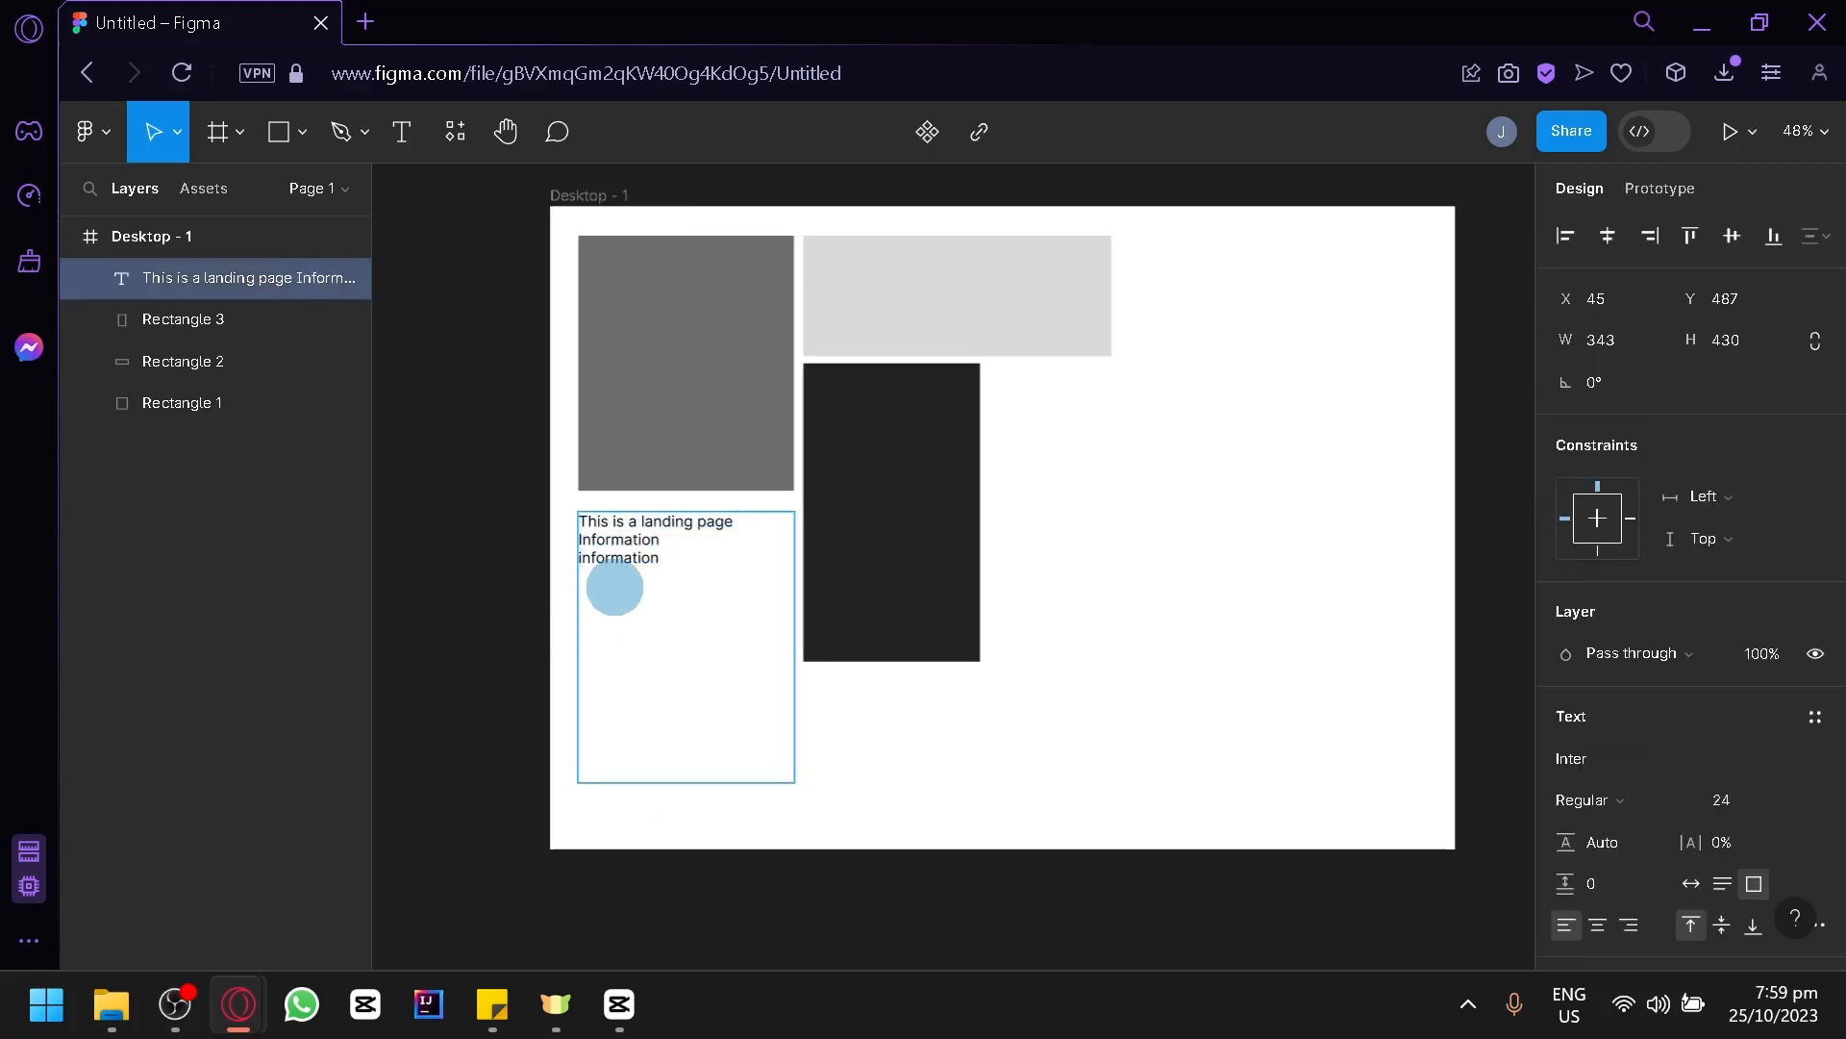
key(Delete)
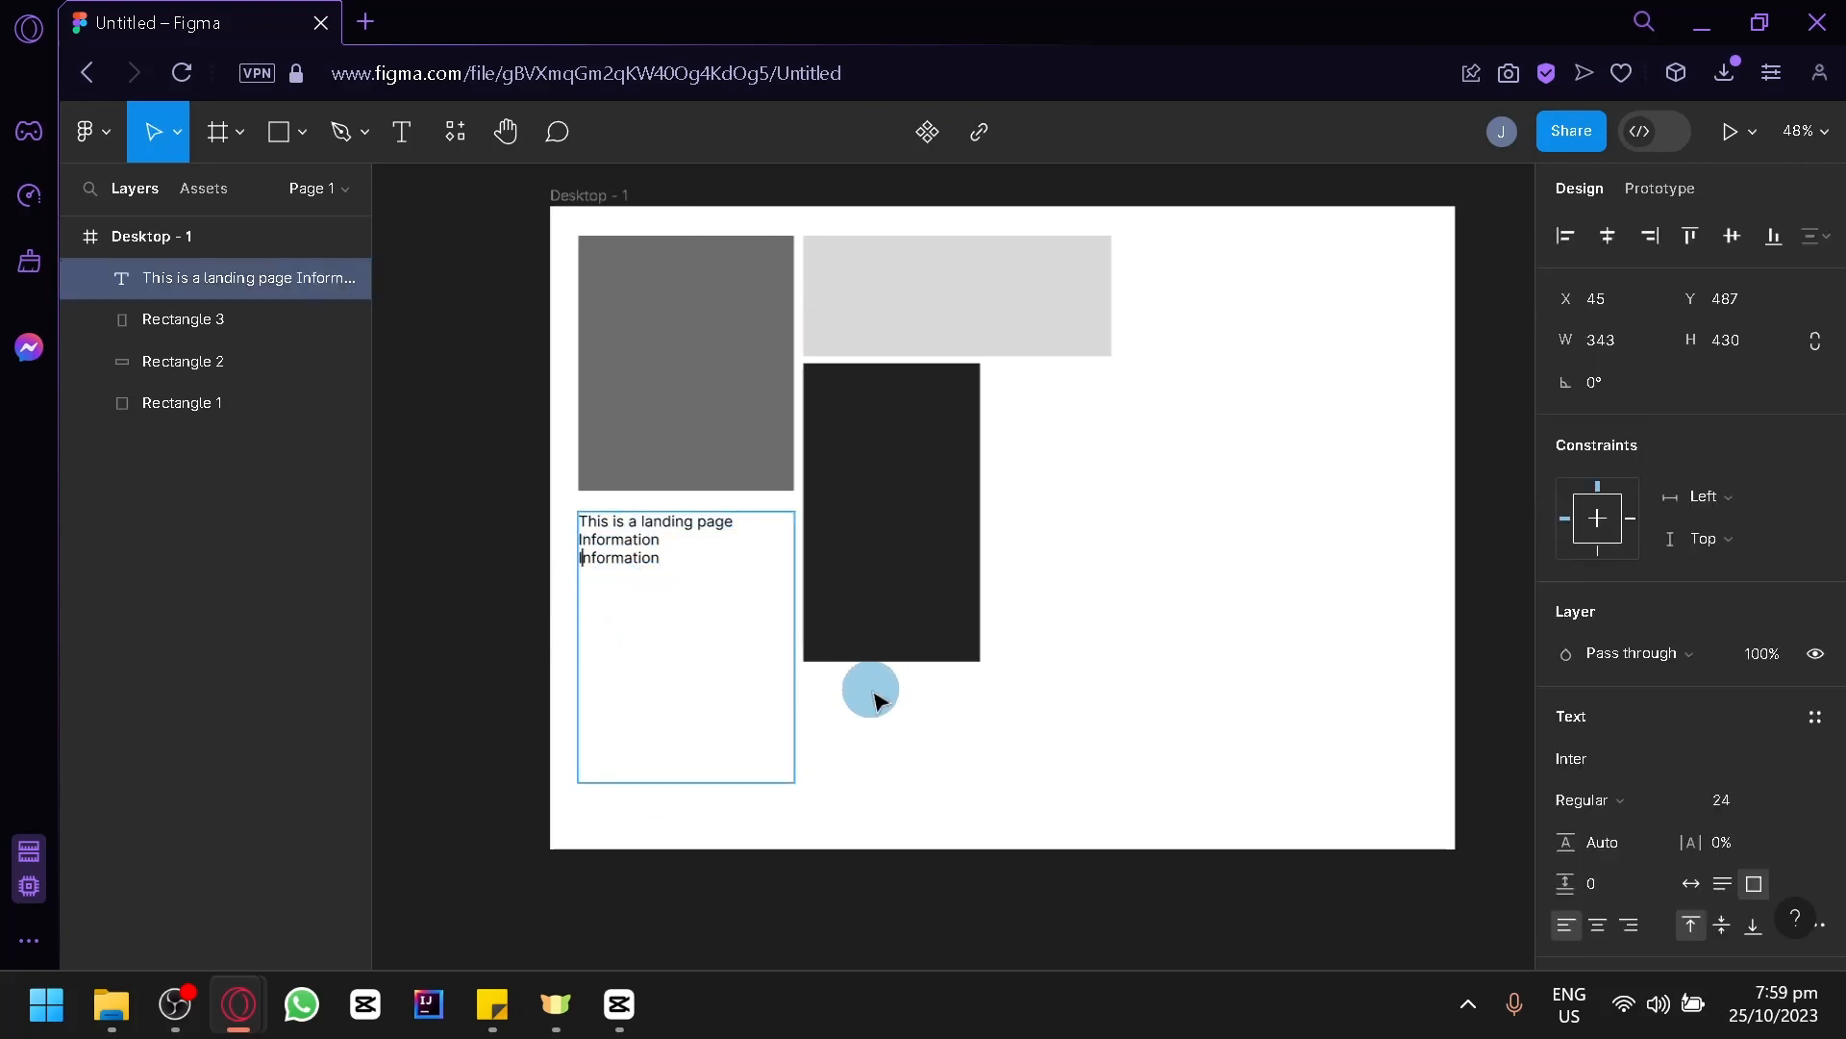
key(Escape)
click(904, 712)
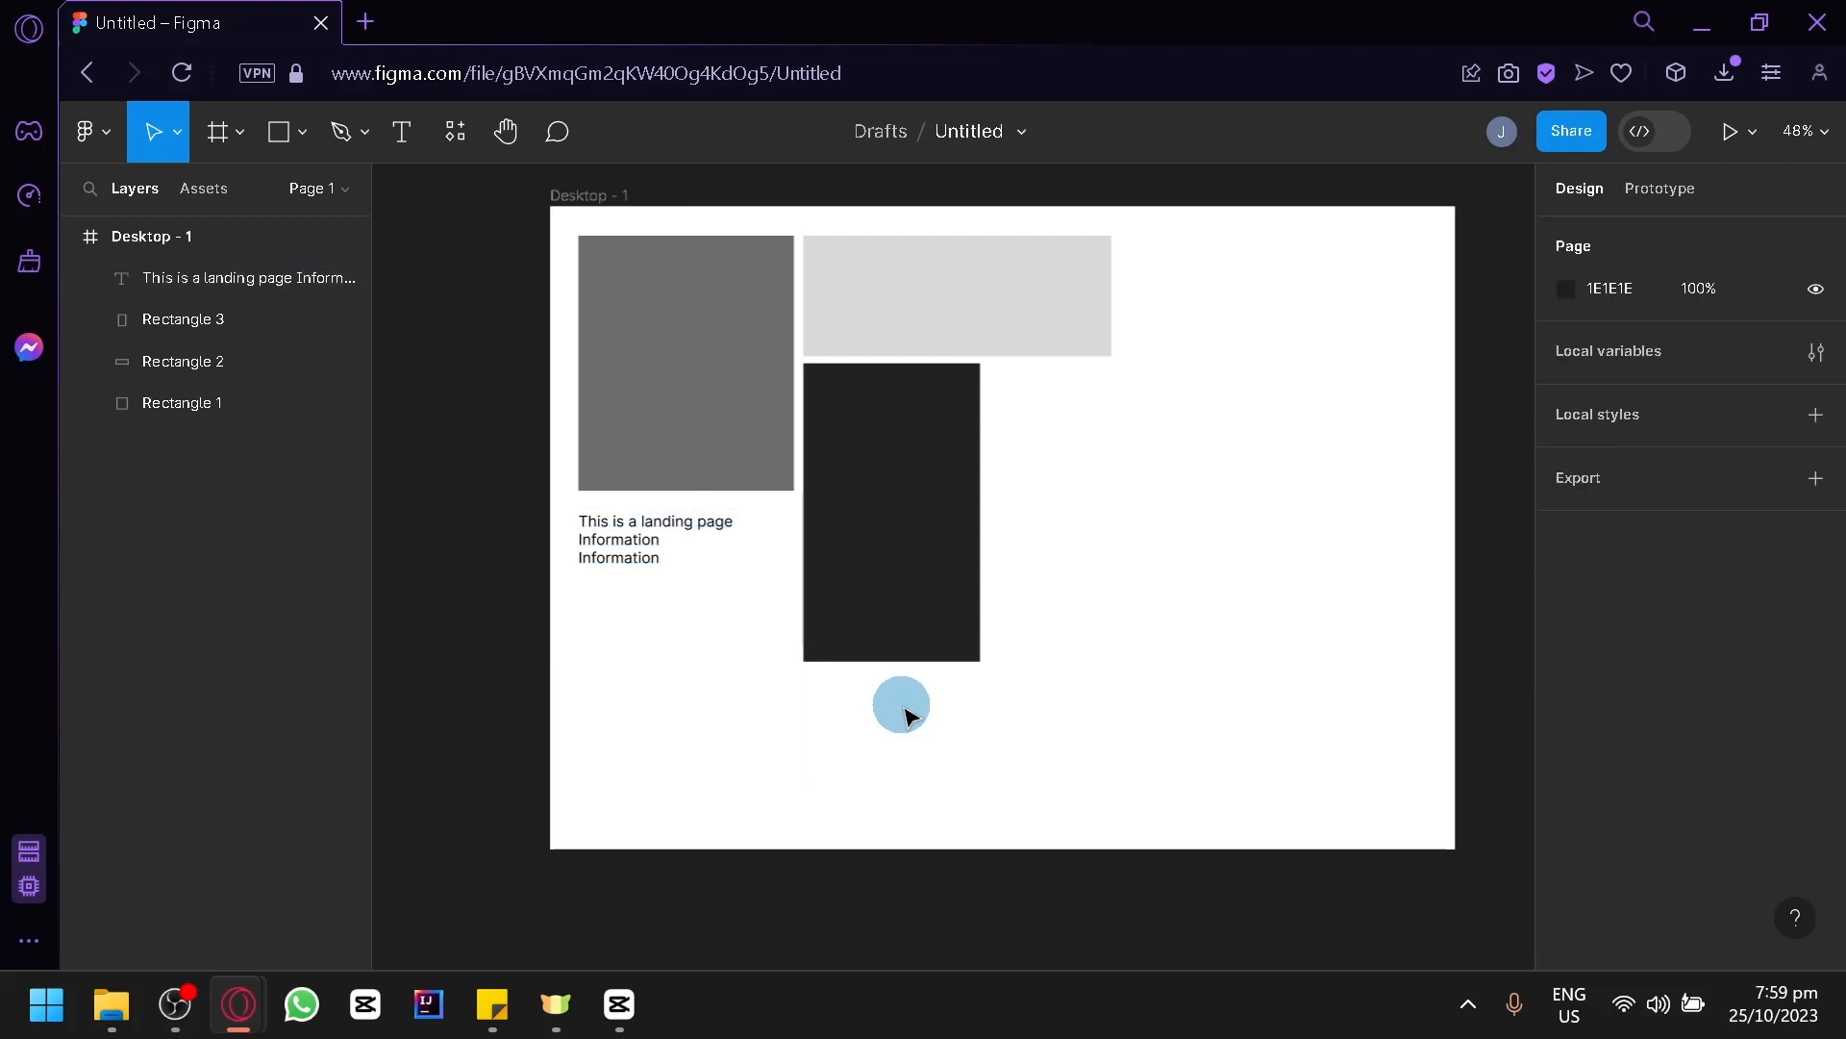
Step: Duplicate the text block and place the copy beside the near-black rectangle at about X 699, Y 250
click(643, 572)
drag(642, 569, 1039, 411)
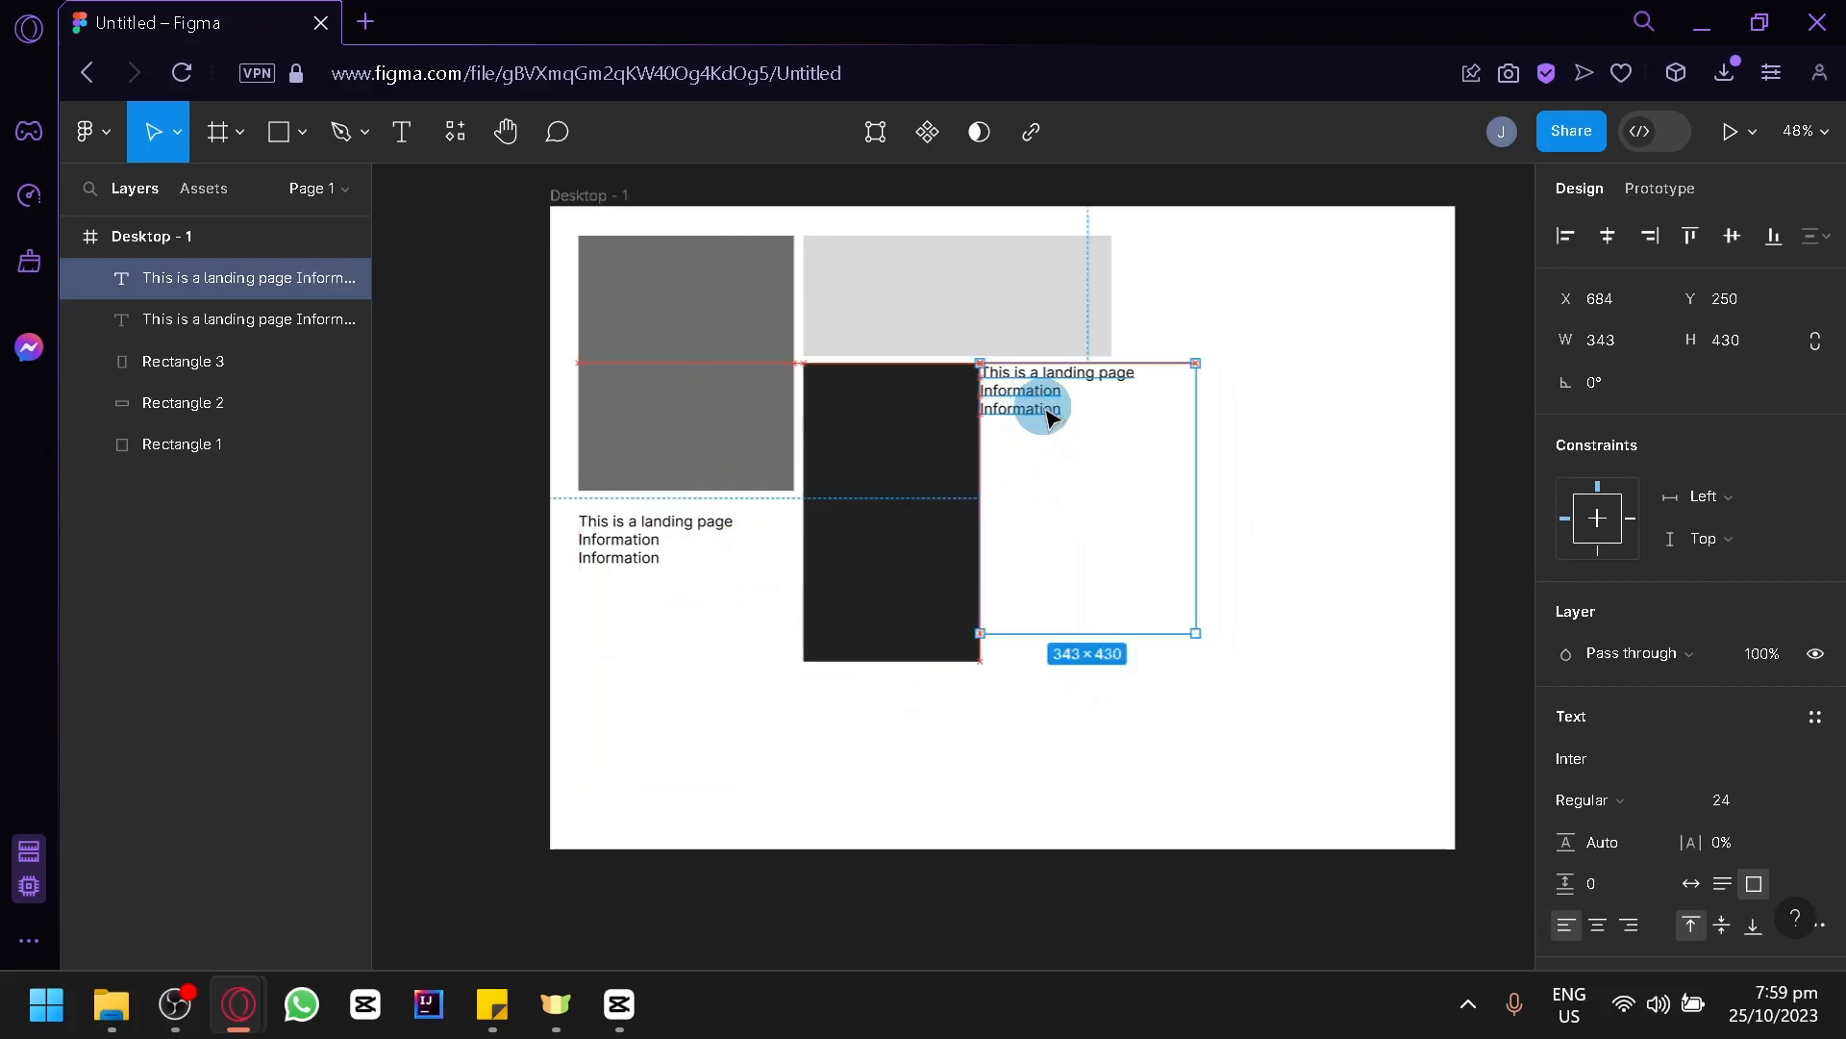
click(1238, 769)
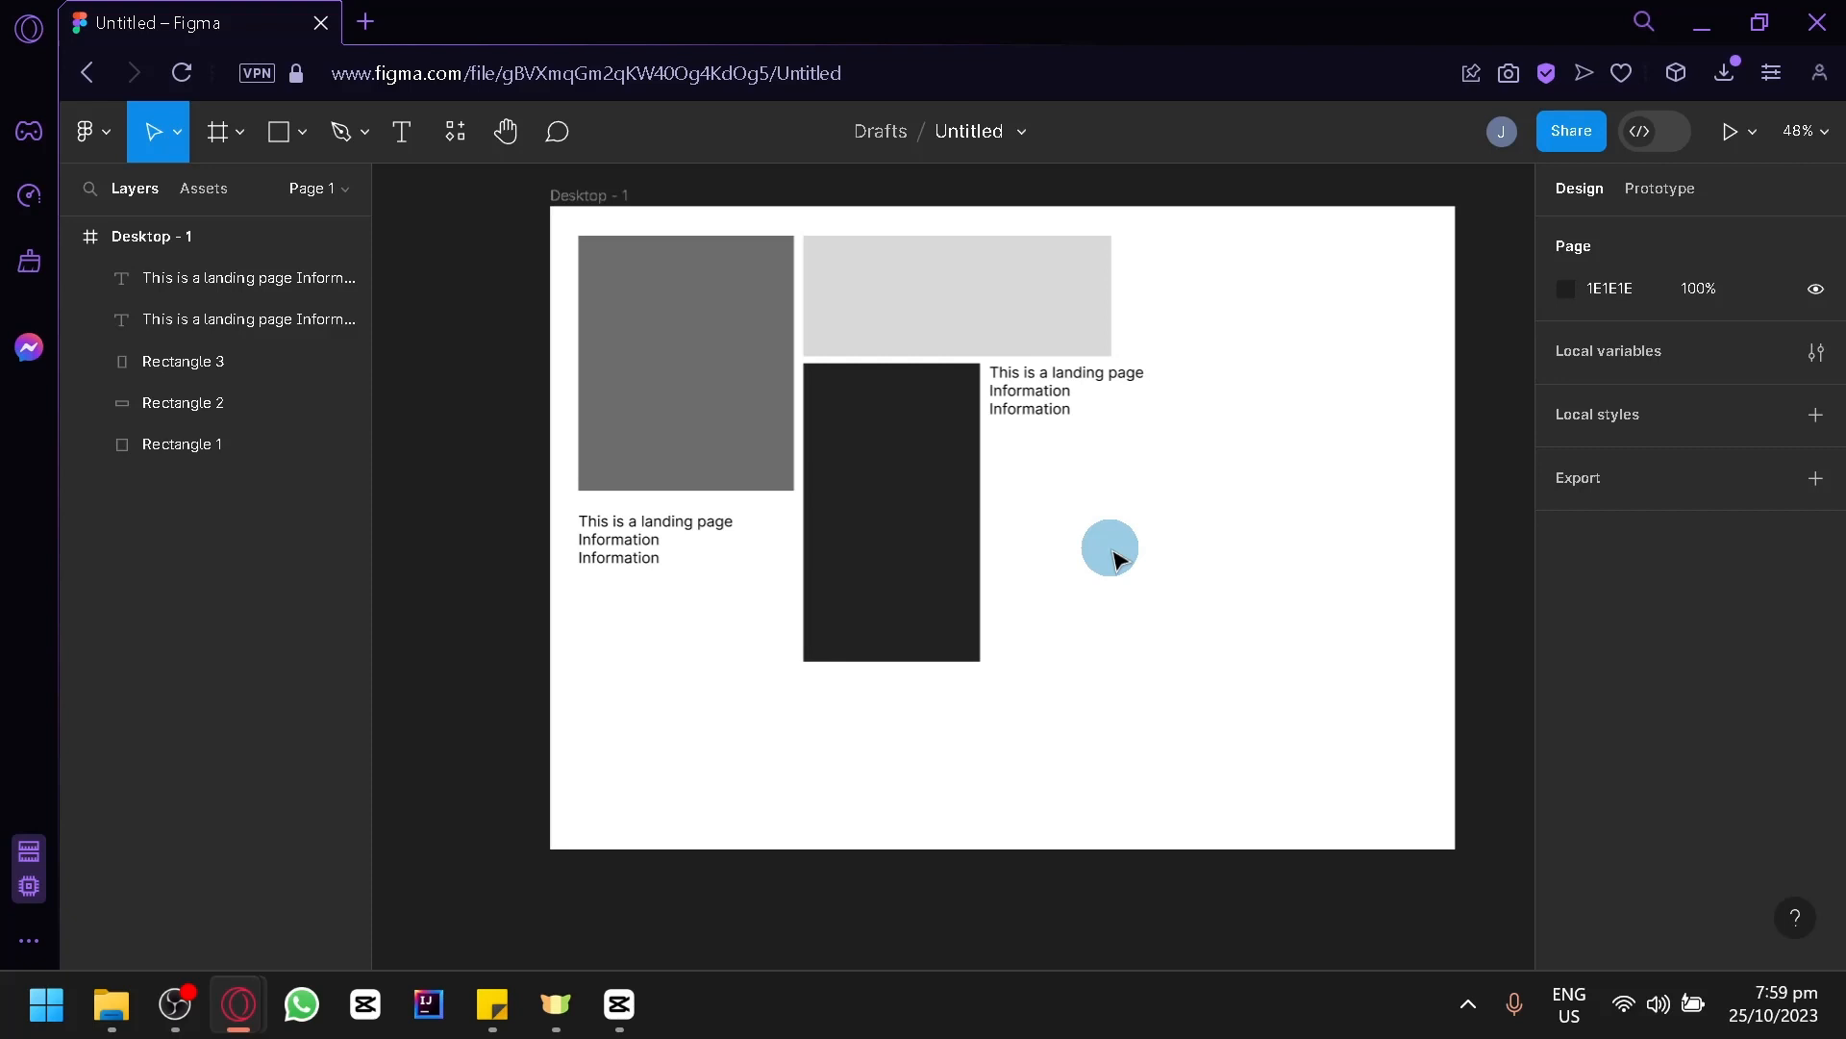
Step: Draw a small wide rectangle below the copied text and move it slightly closer to the near-black rectangle
click(302, 135)
click(304, 192)
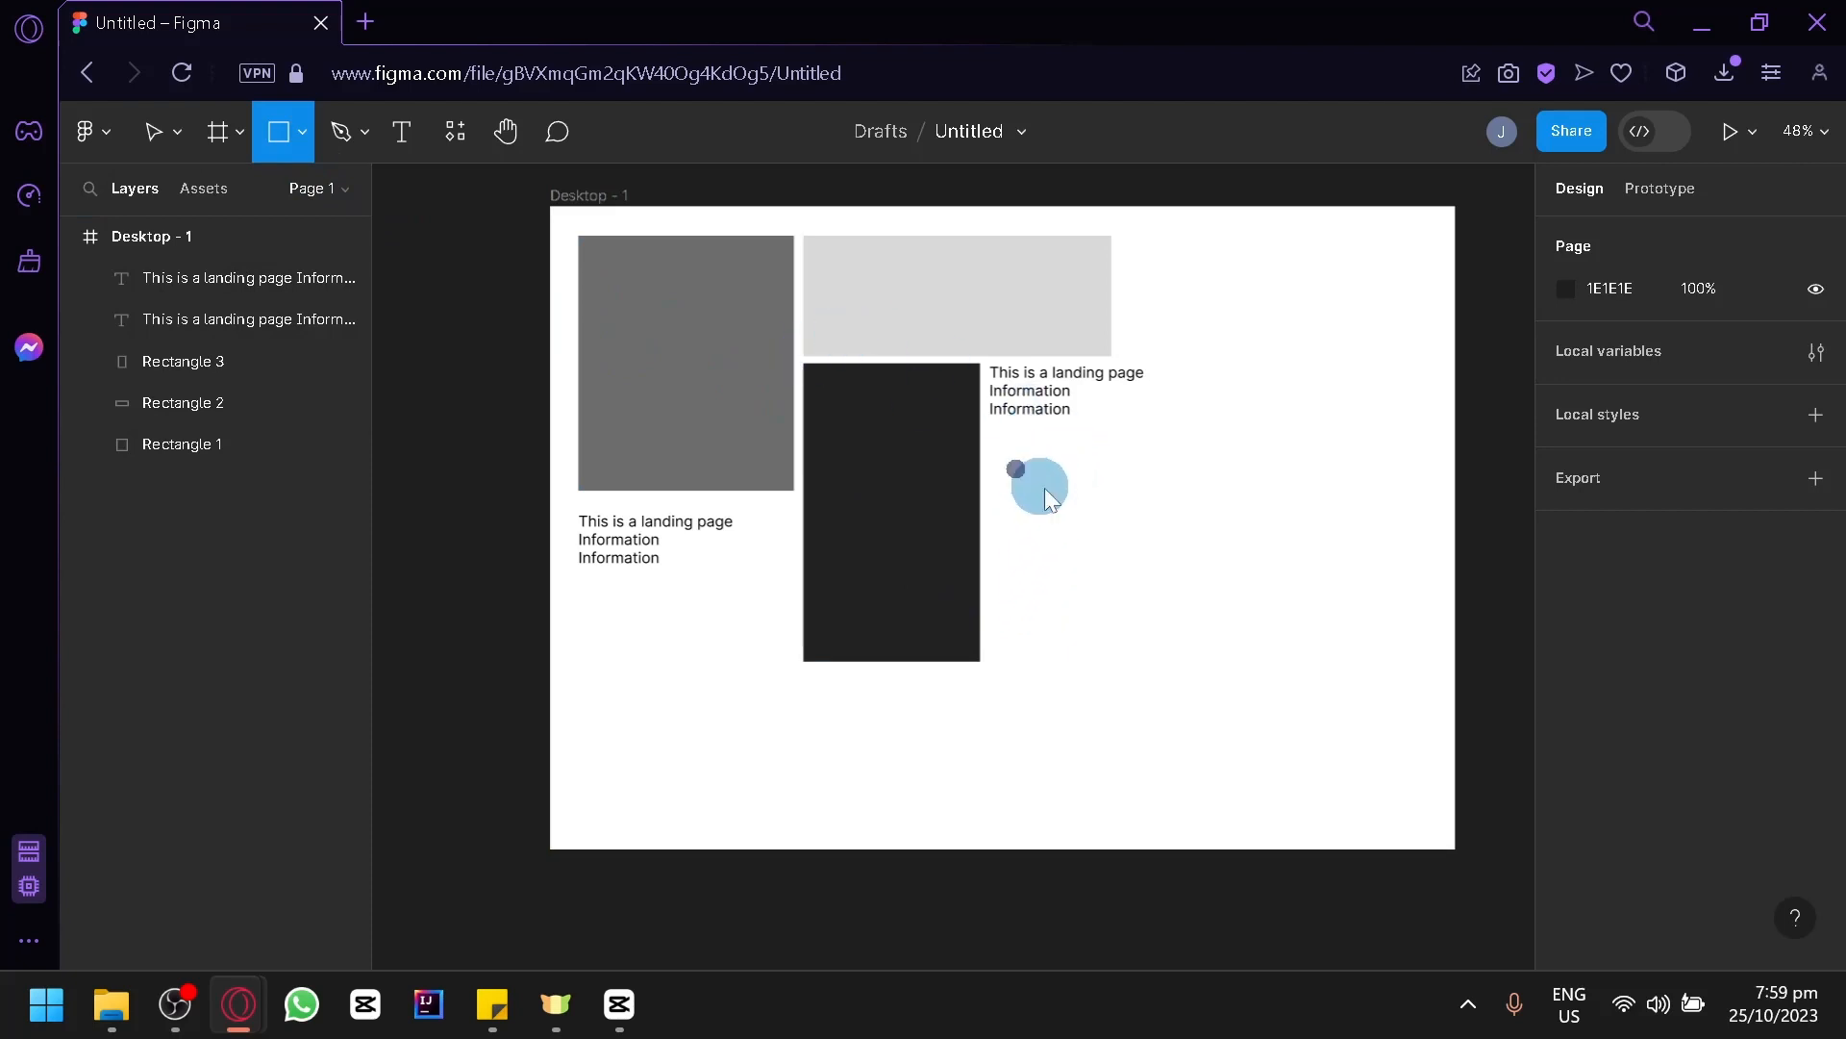
mouse_move(1015, 468)
mouse_down()
mouse_move(1242, 527)
mouse_move(1134, 500)
mouse_up()
click(1173, 616)
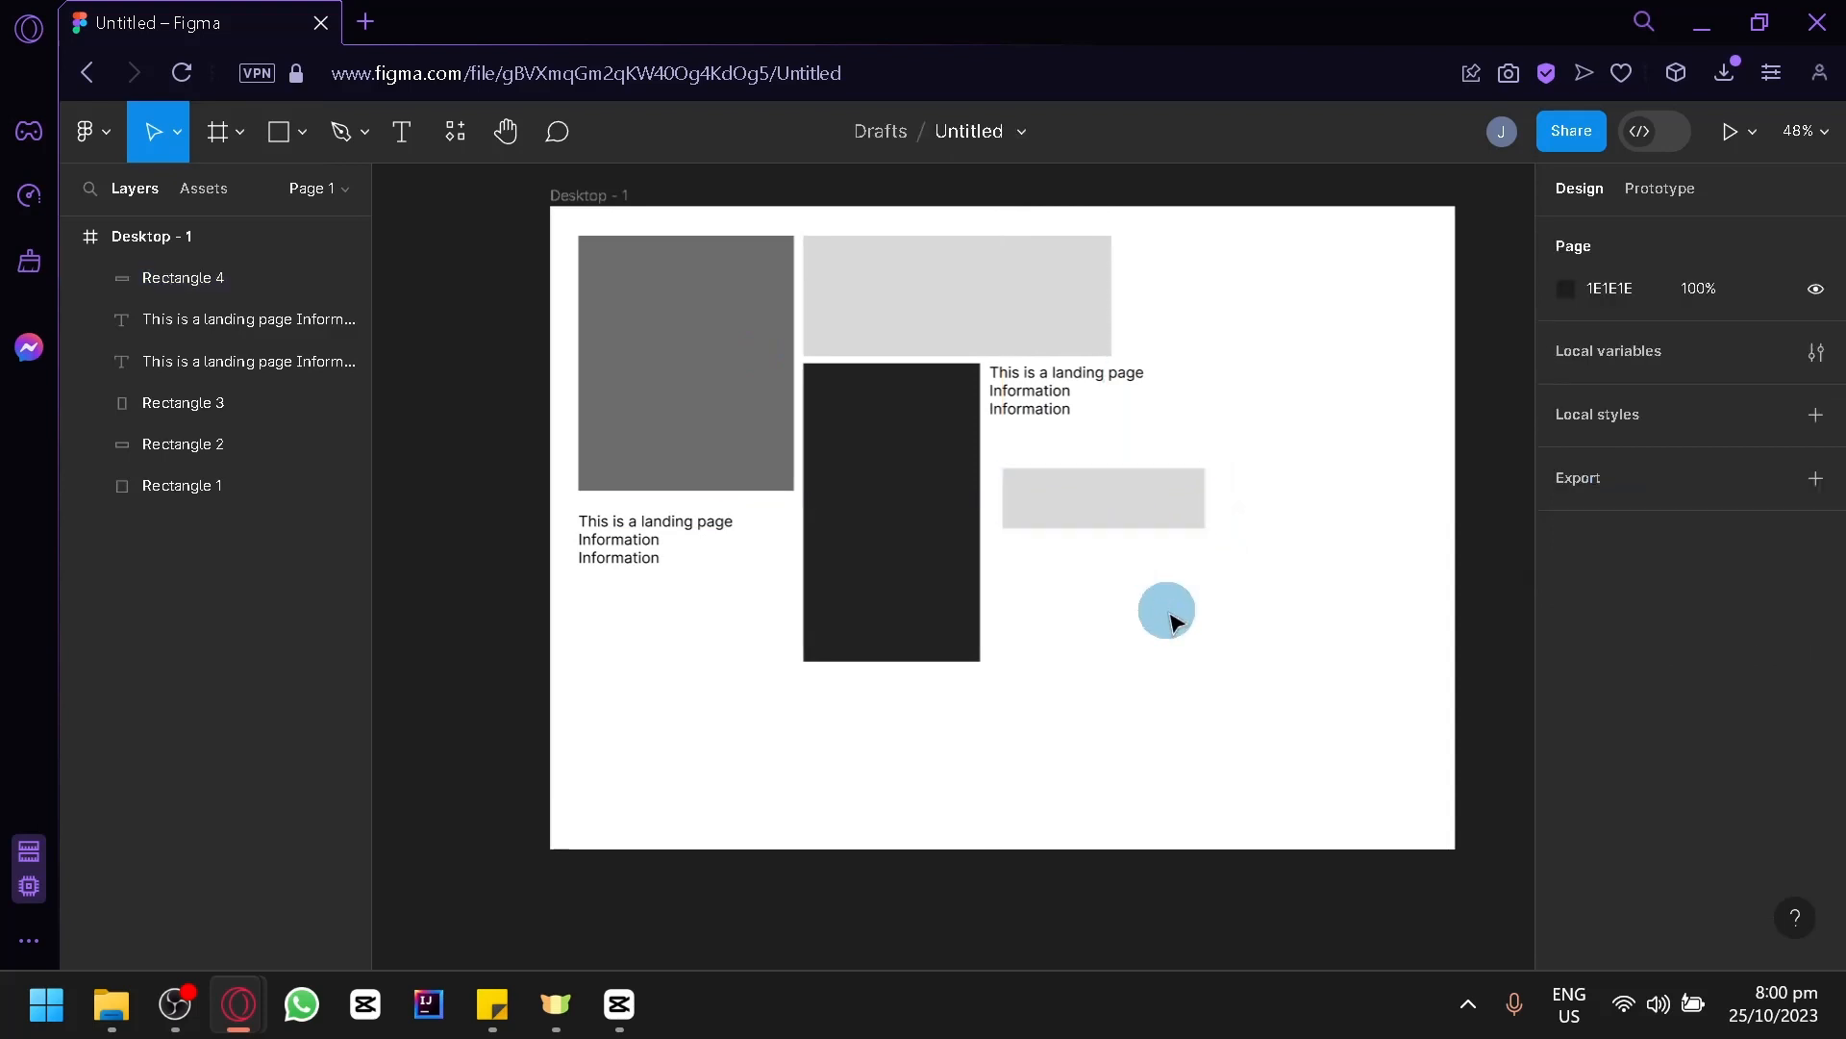
scroll(1250, 577, up, 2)
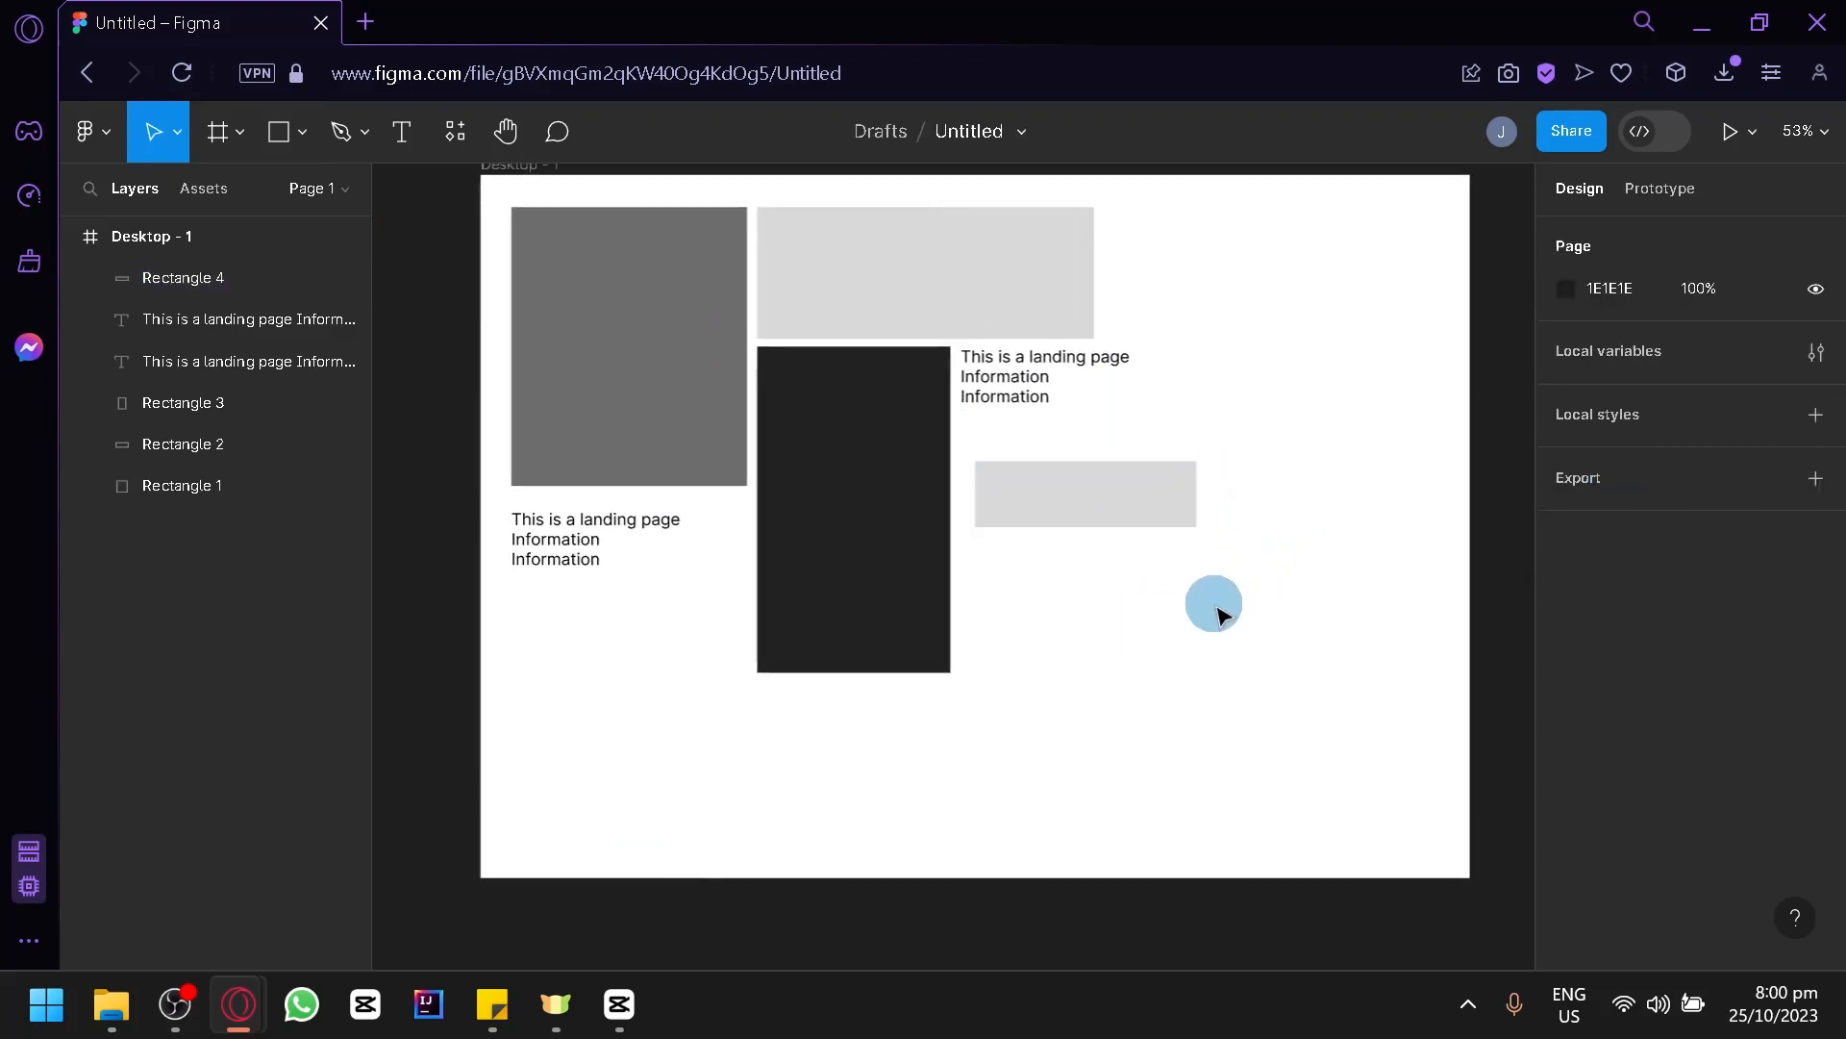
drag(1082, 499, 1077, 502)
click(1112, 577)
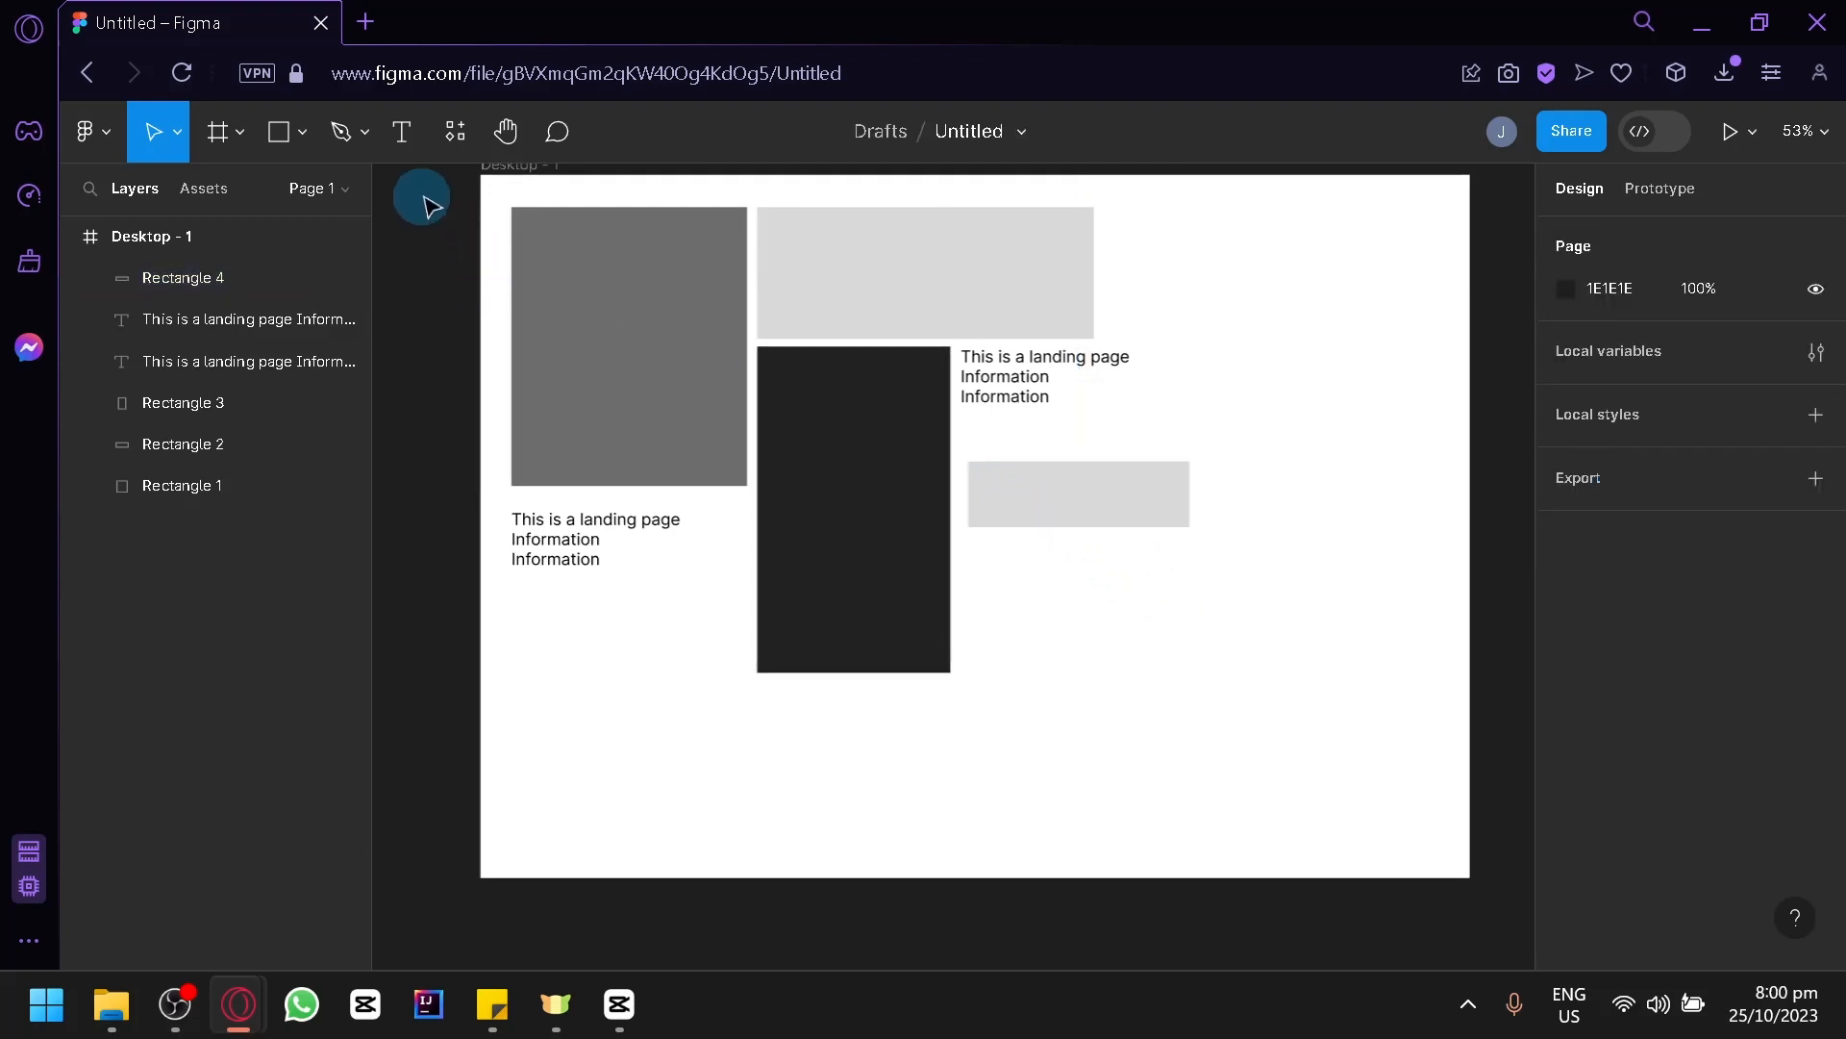
Step: Try to add a "Button" text label near the small rectangle
click(398, 145)
click(1200, 536)
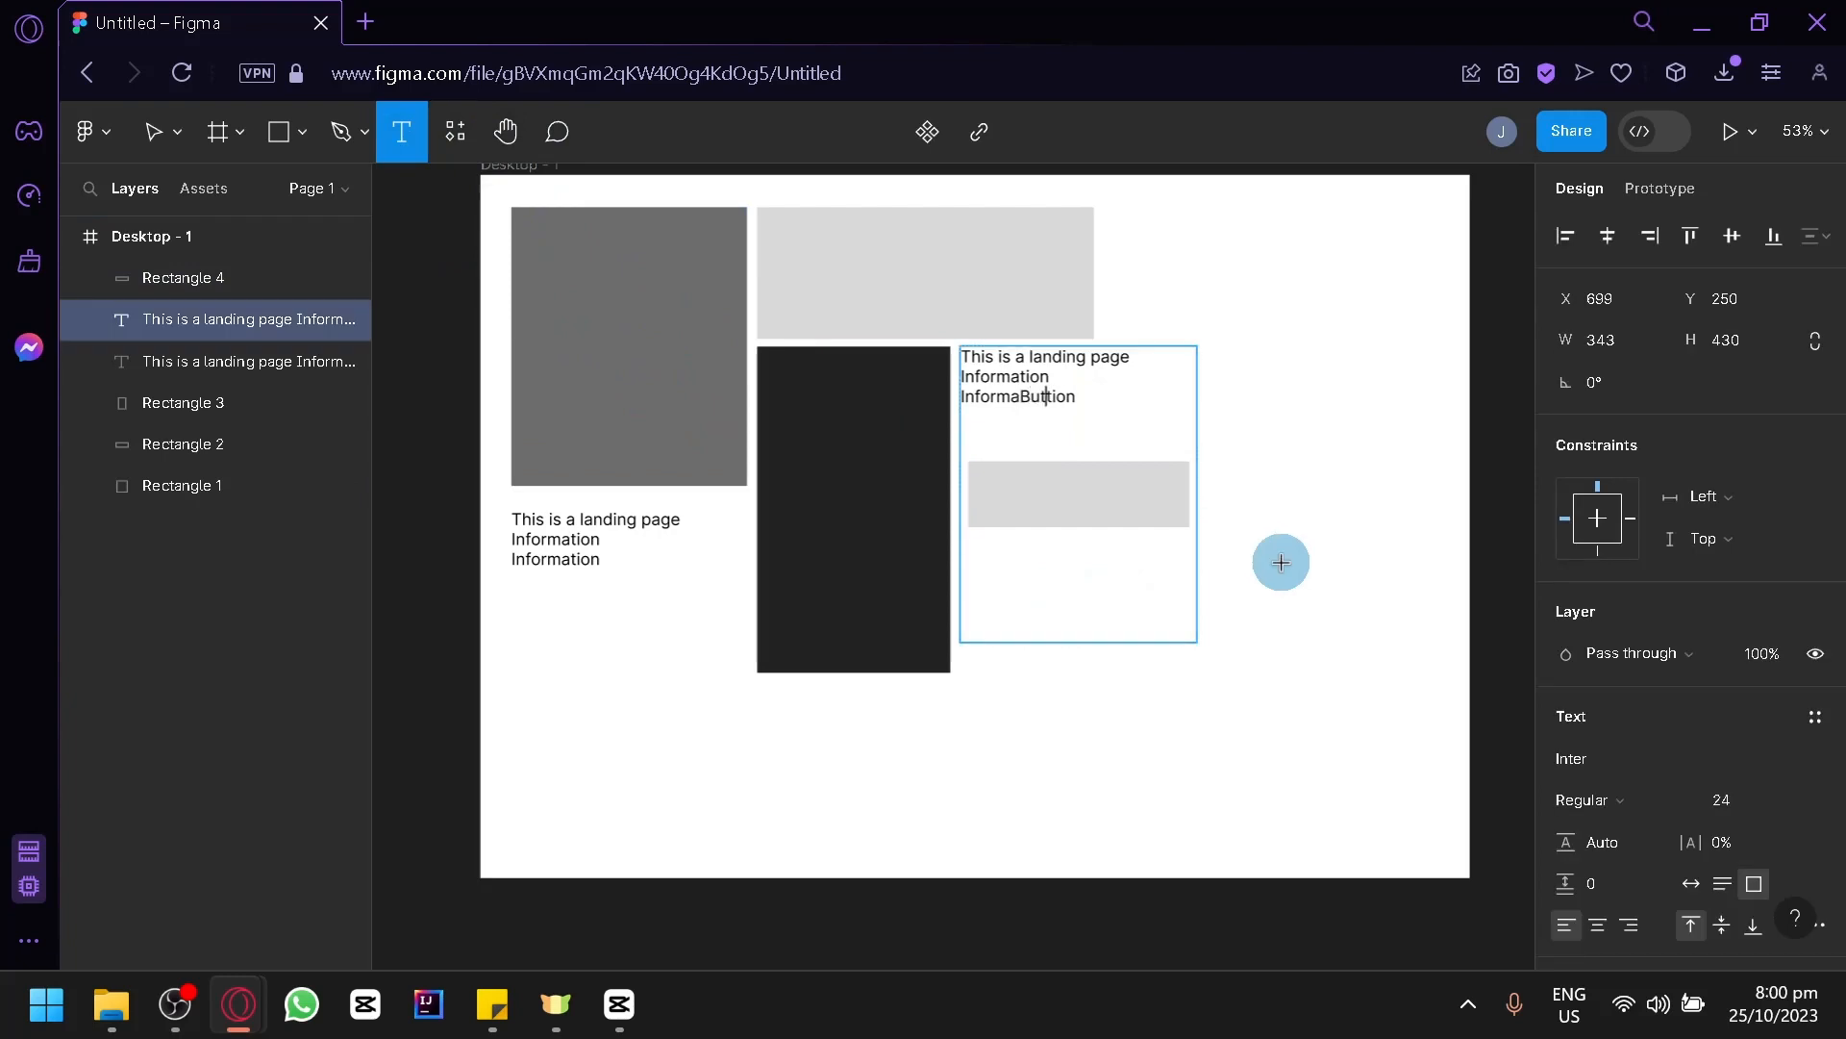
click(1244, 556)
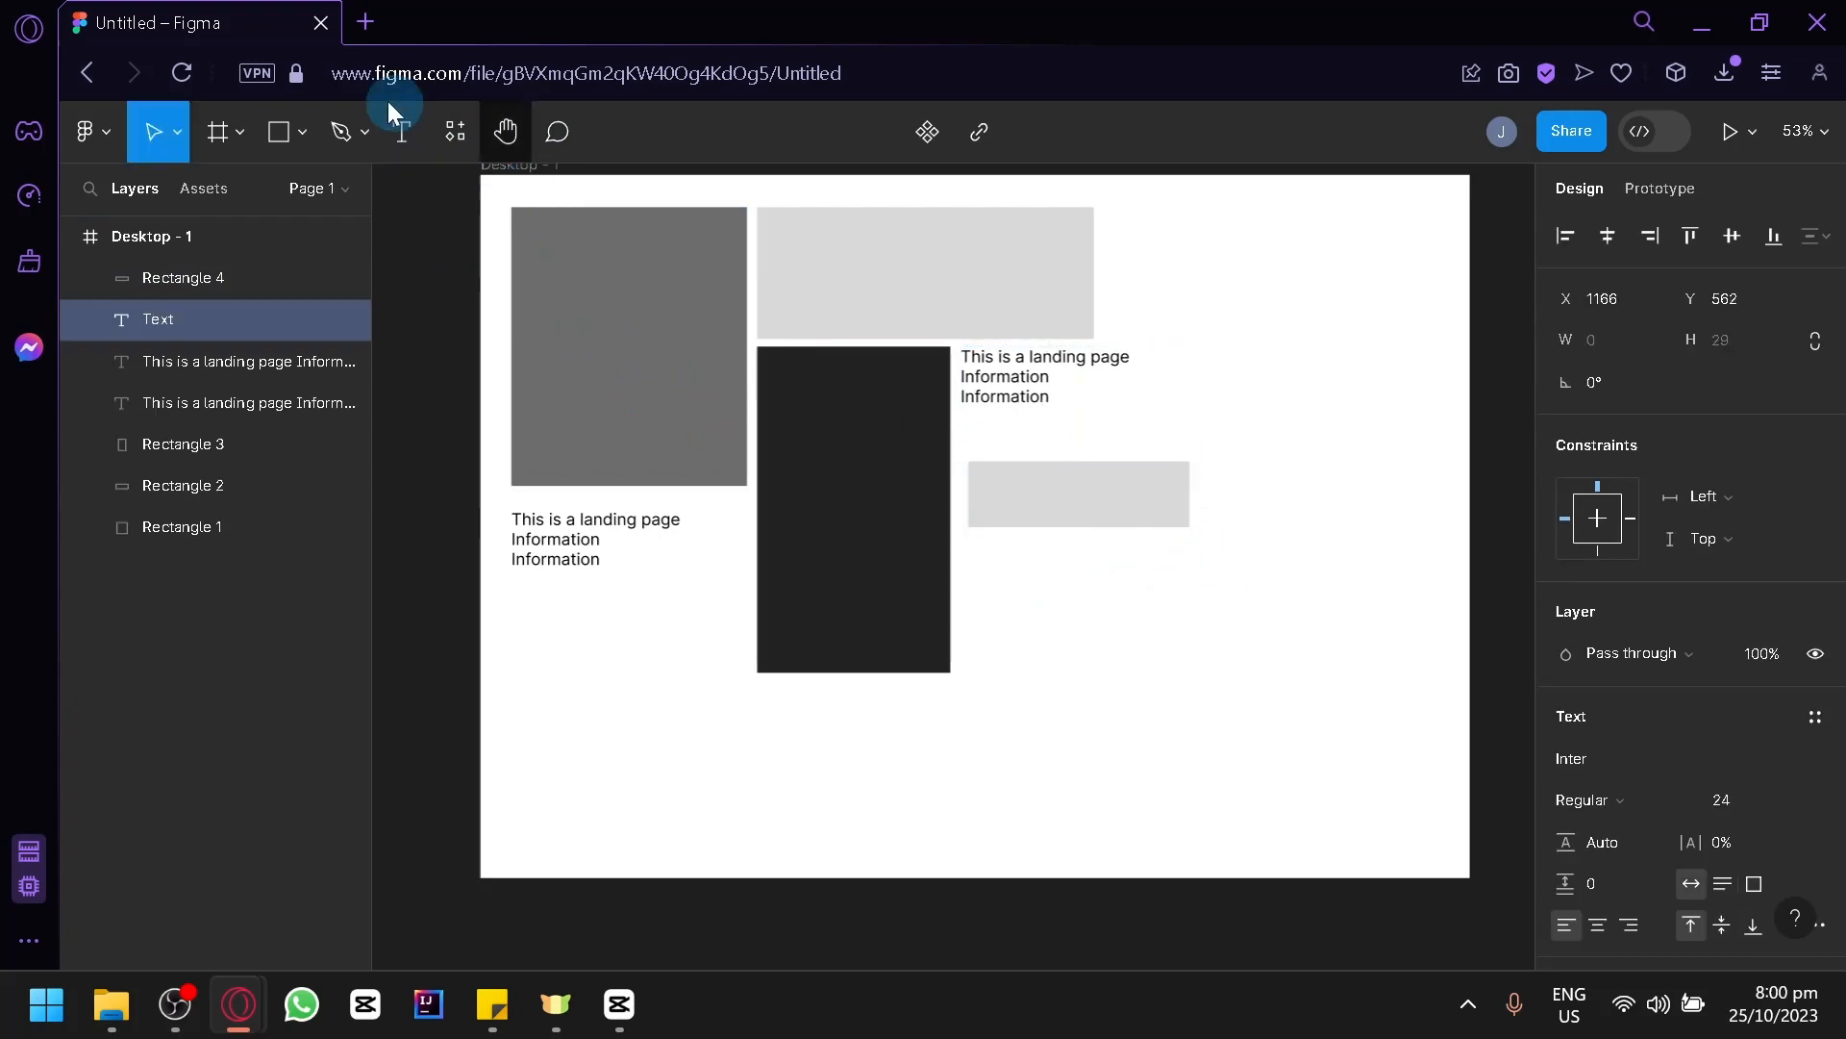
Step: Shorten the copied text box so that its lower edge ends above the small rectangle
double_click(977, 398)
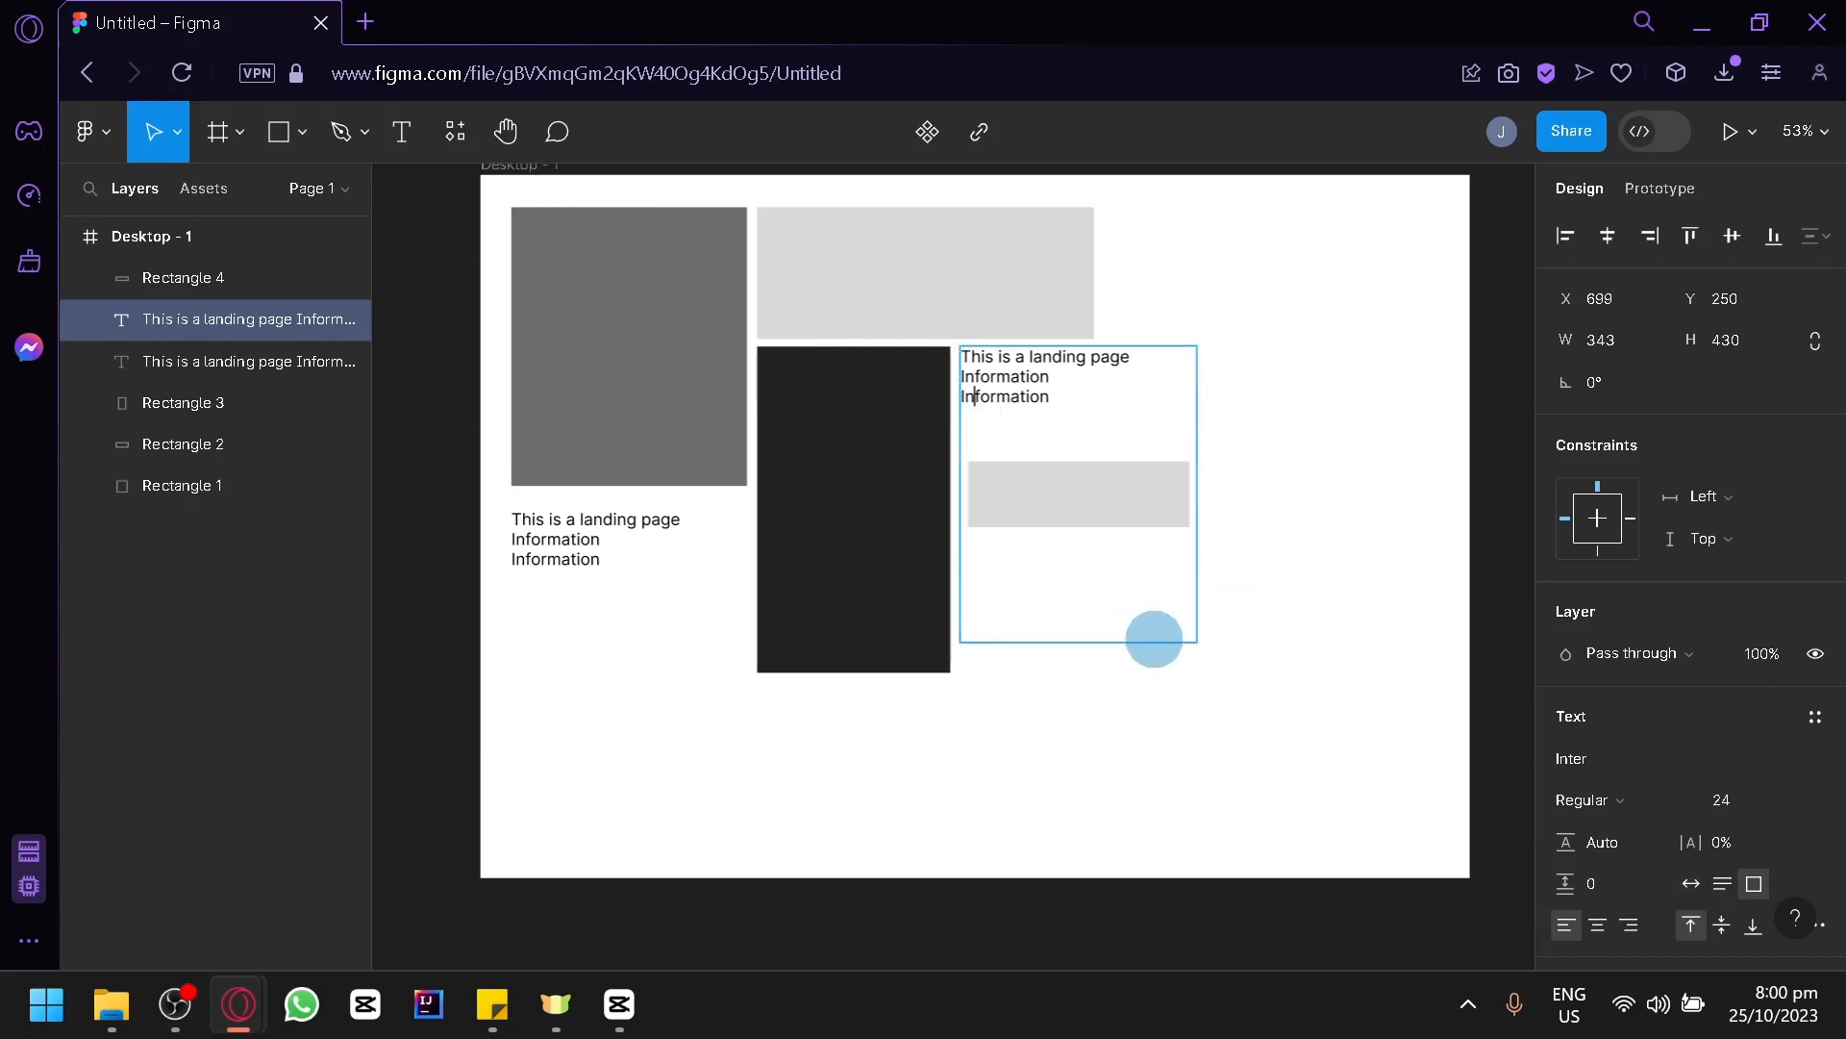
key(Escape)
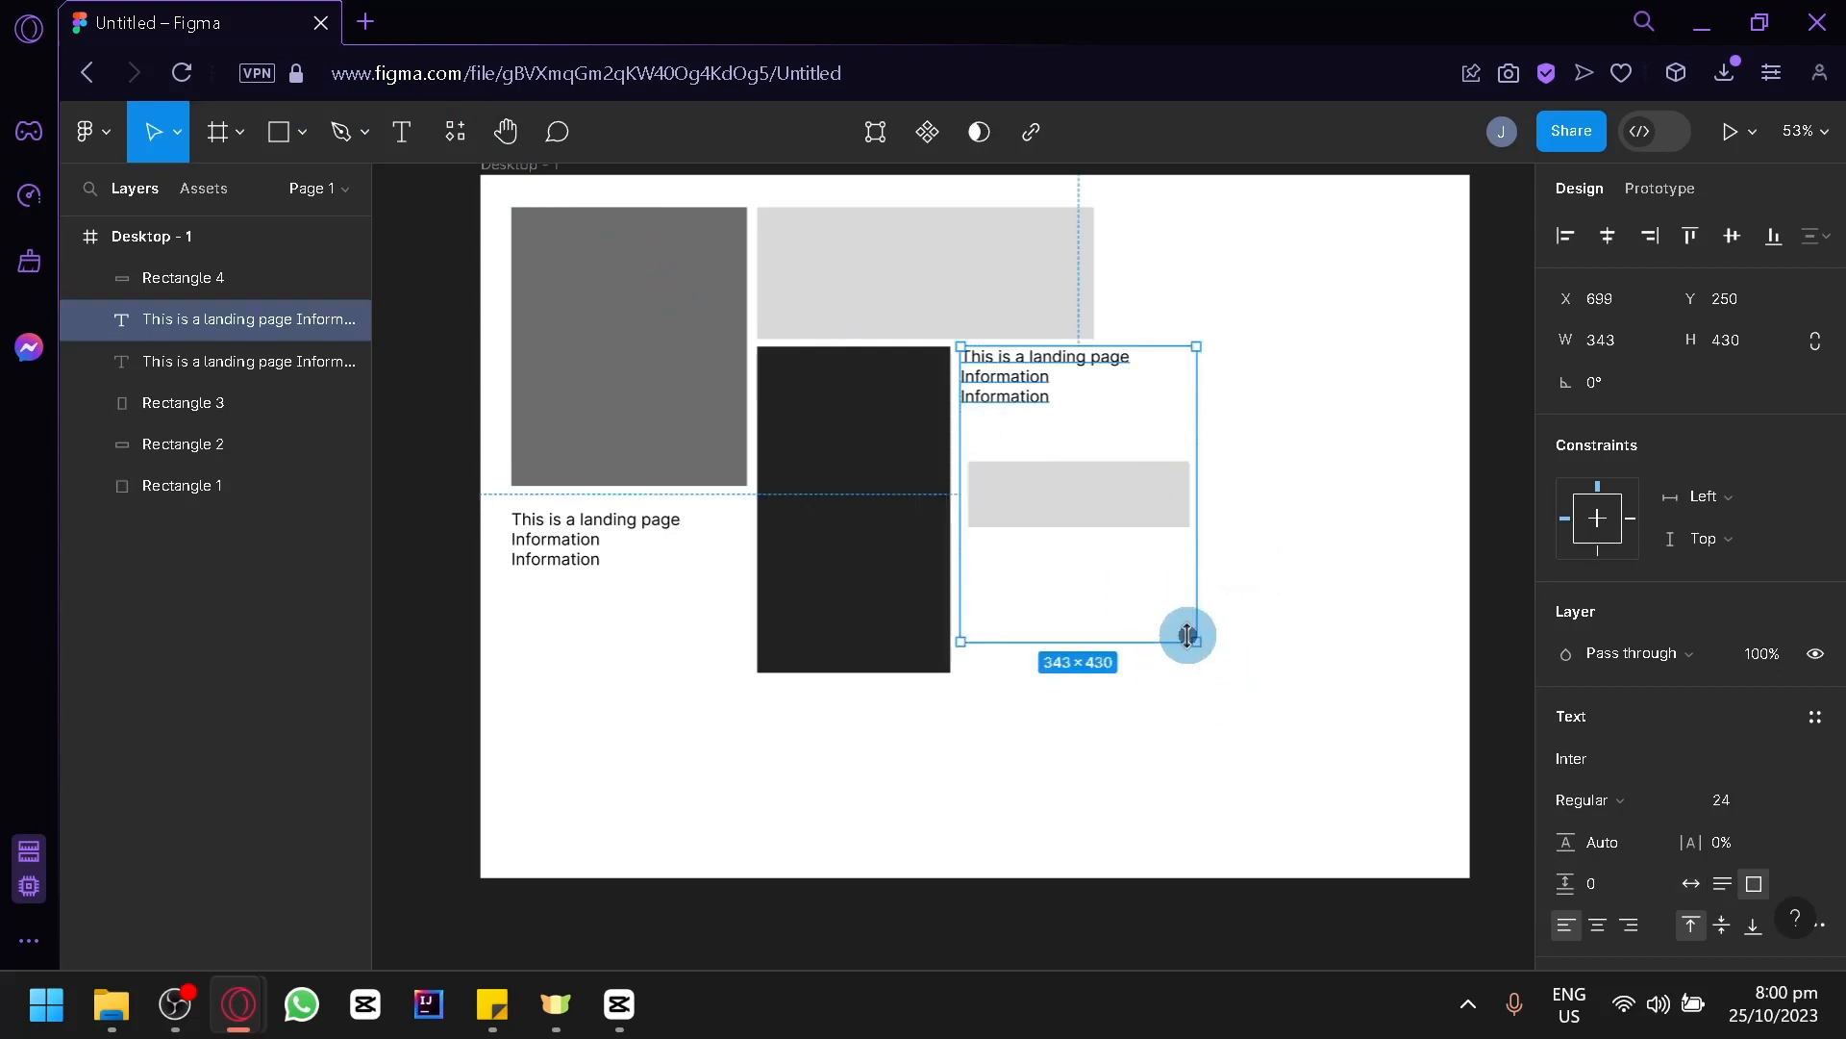
drag(1186, 635, 1188, 426)
click(1282, 515)
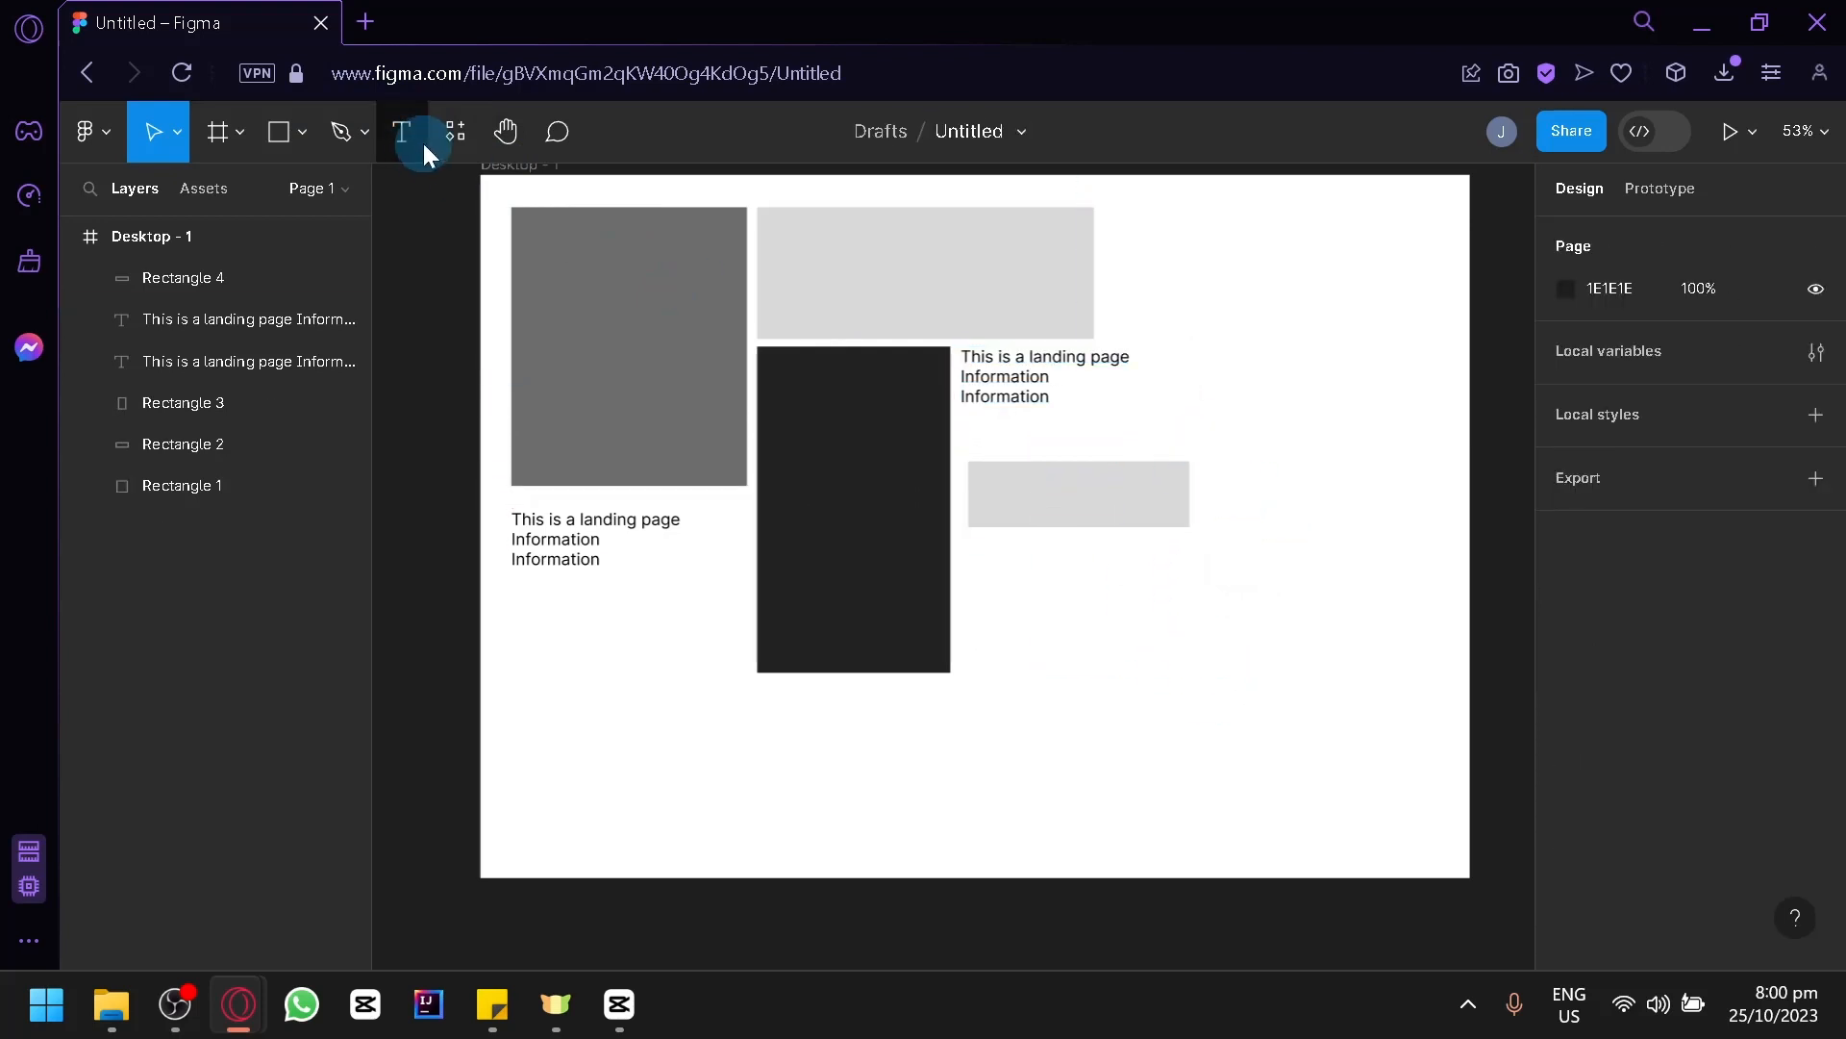
Step: Add a "Button" text box about 235 × 93 in the empty area below the small grey rectangle
click(1048, 484)
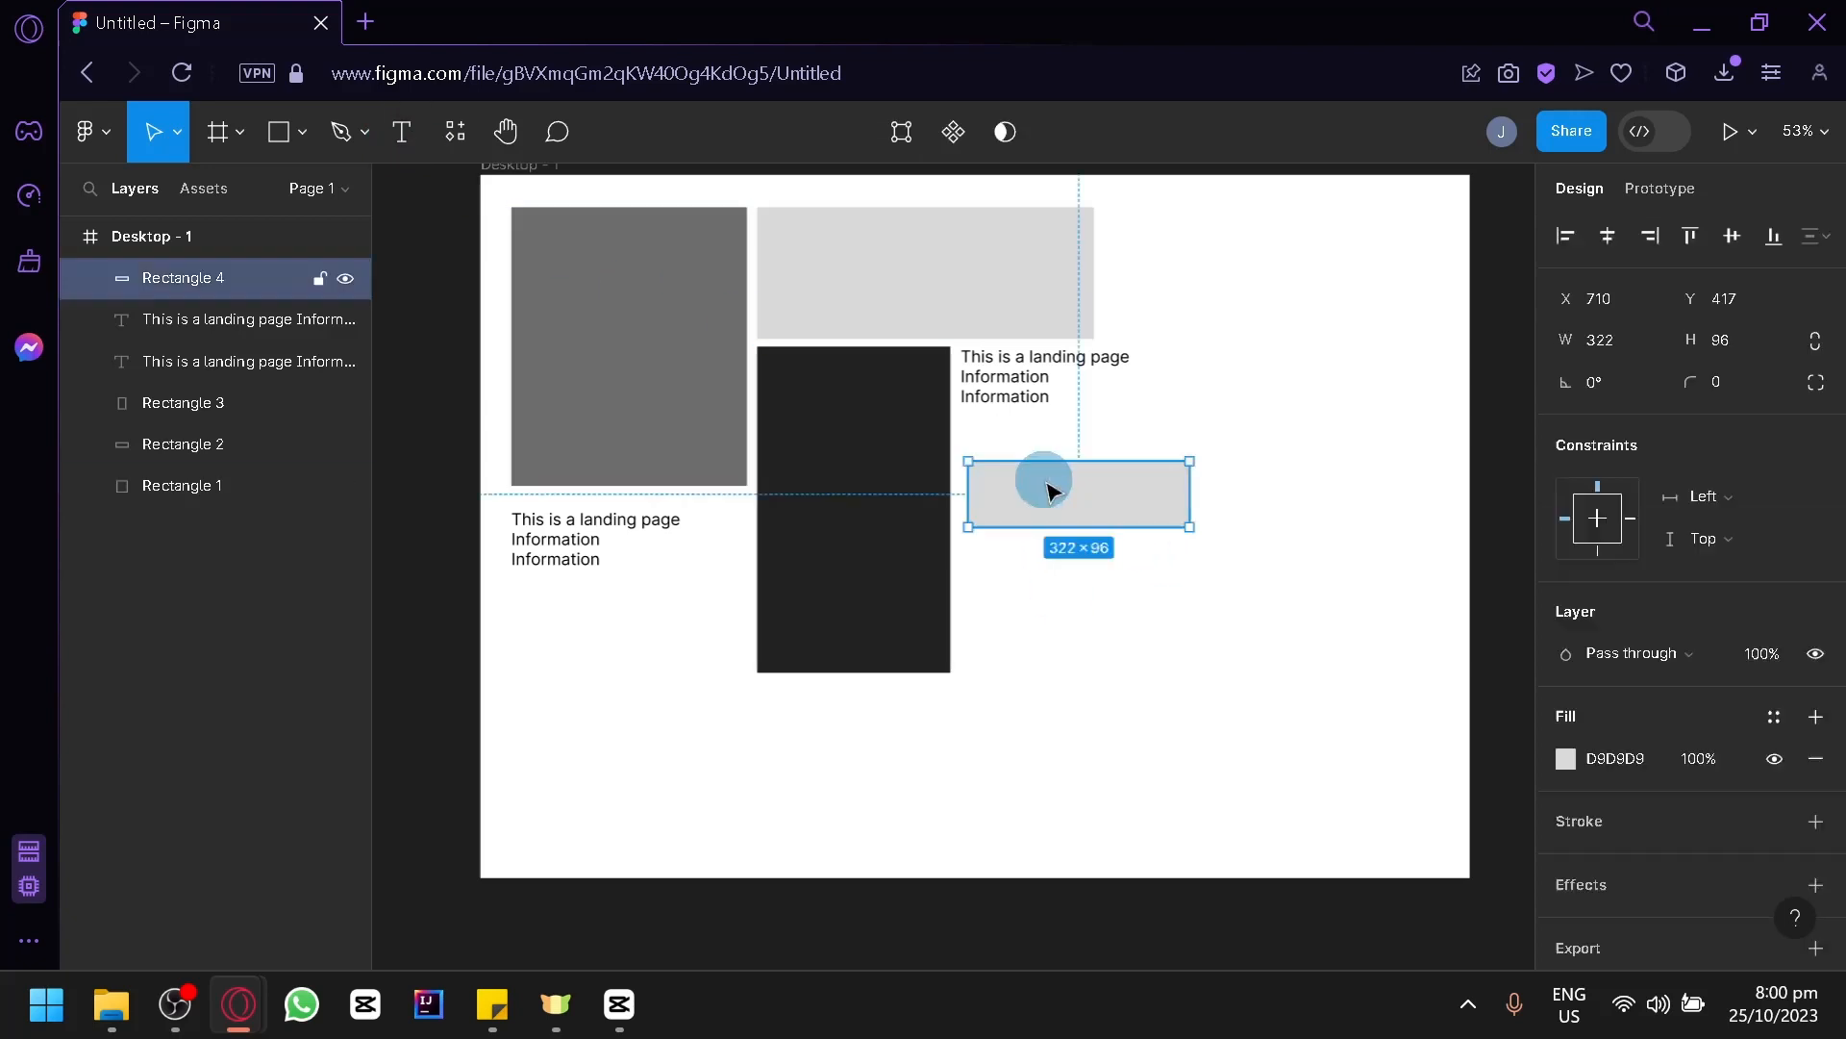
click(402, 132)
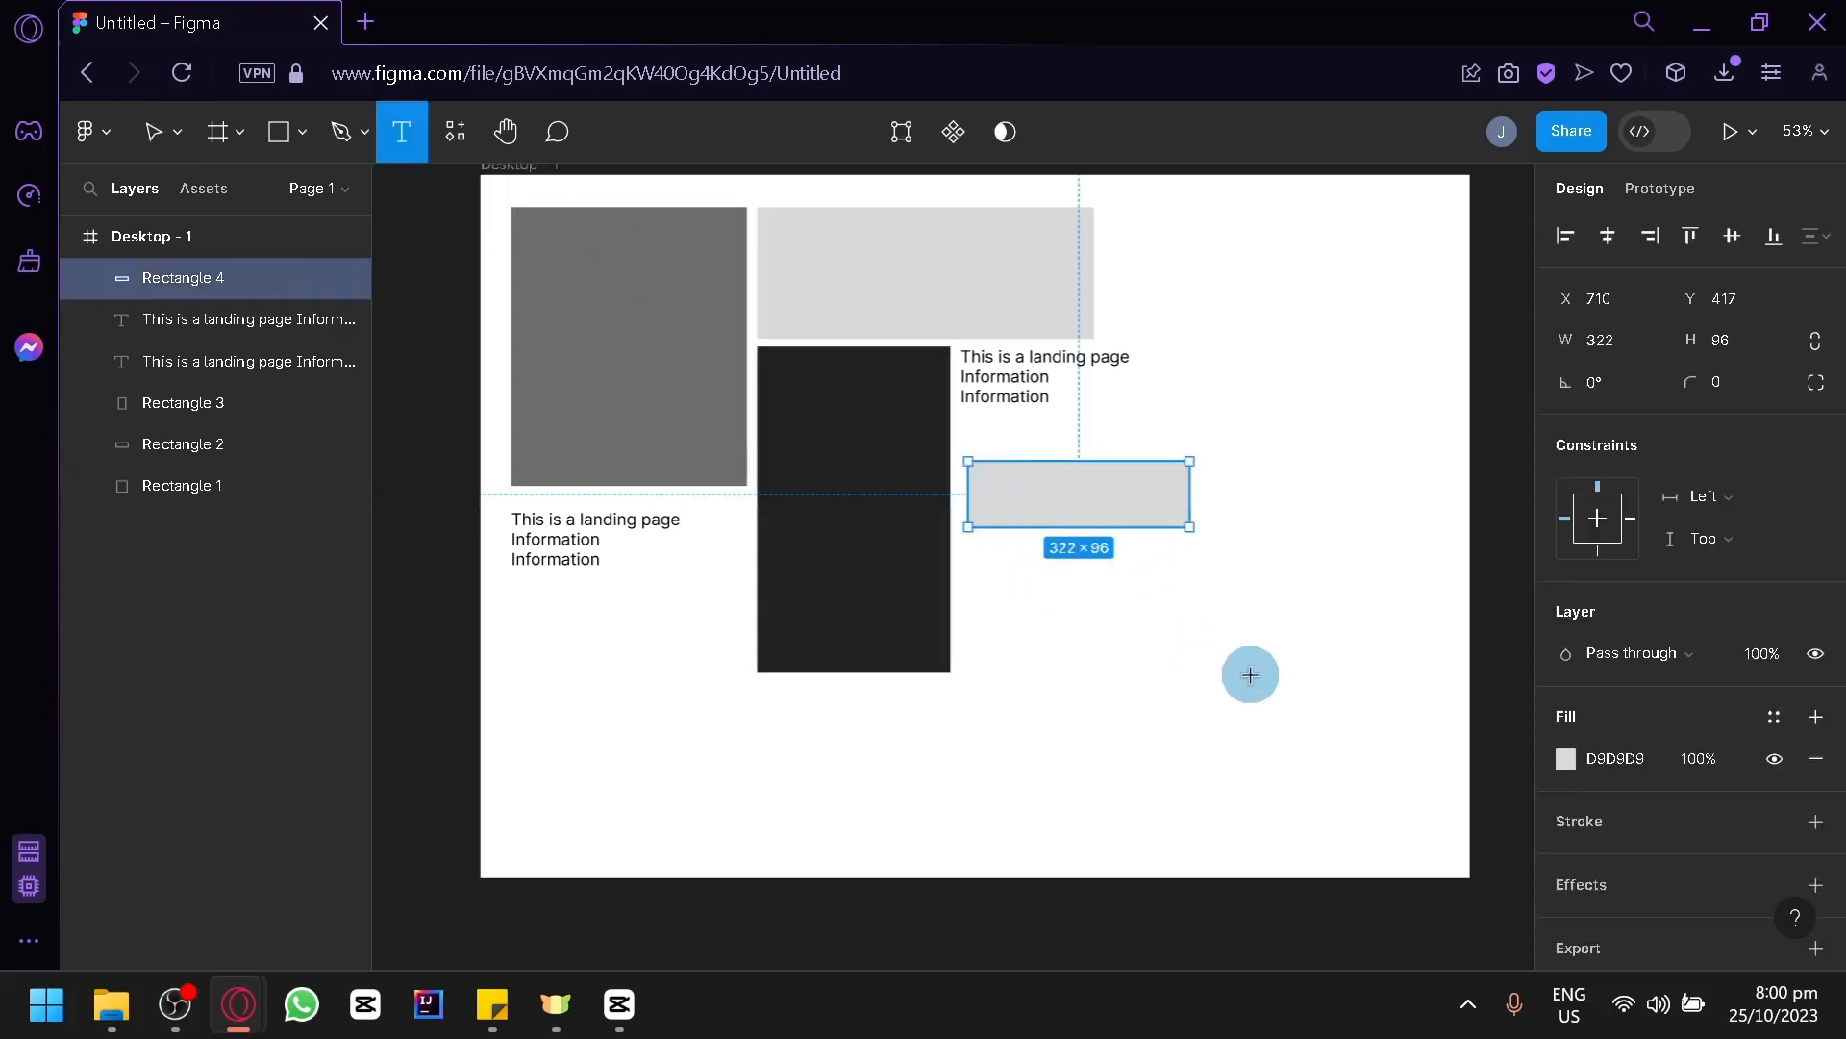
drag(1103, 594, 1264, 661)
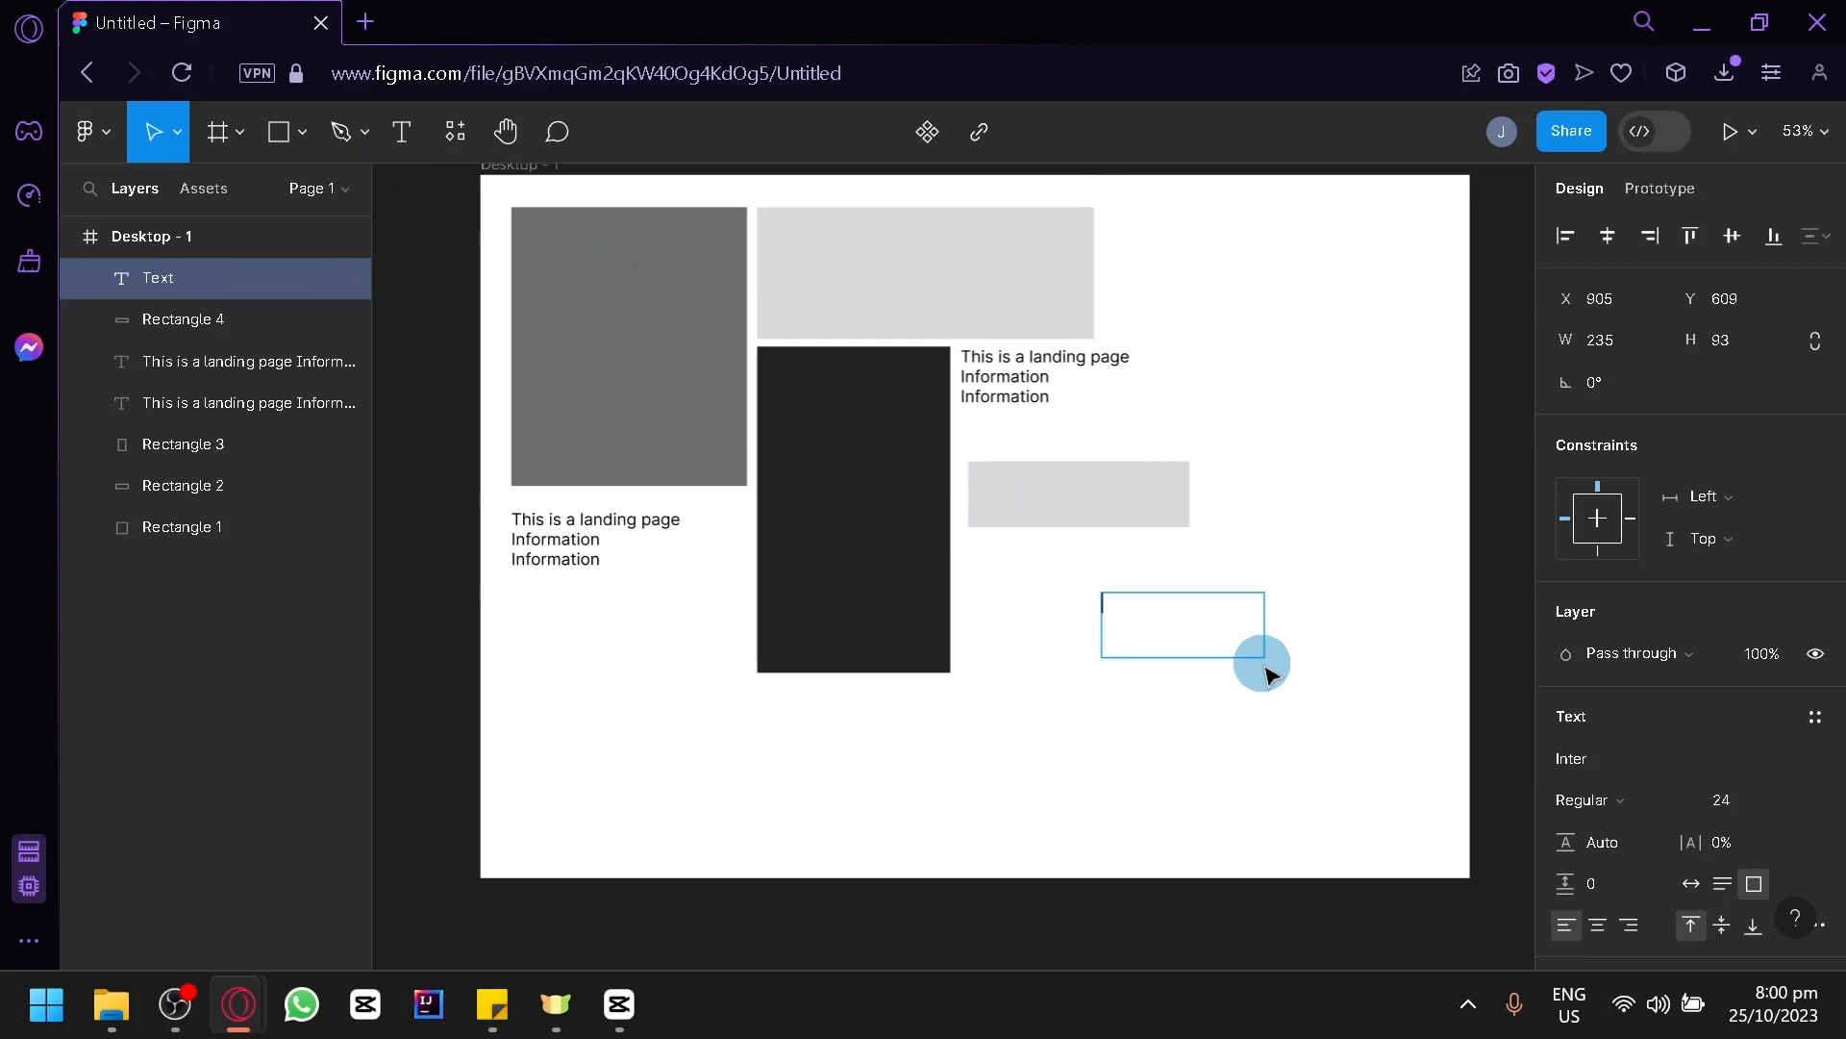
text(Button)
click(1319, 675)
click(1259, 662)
click(1161, 617)
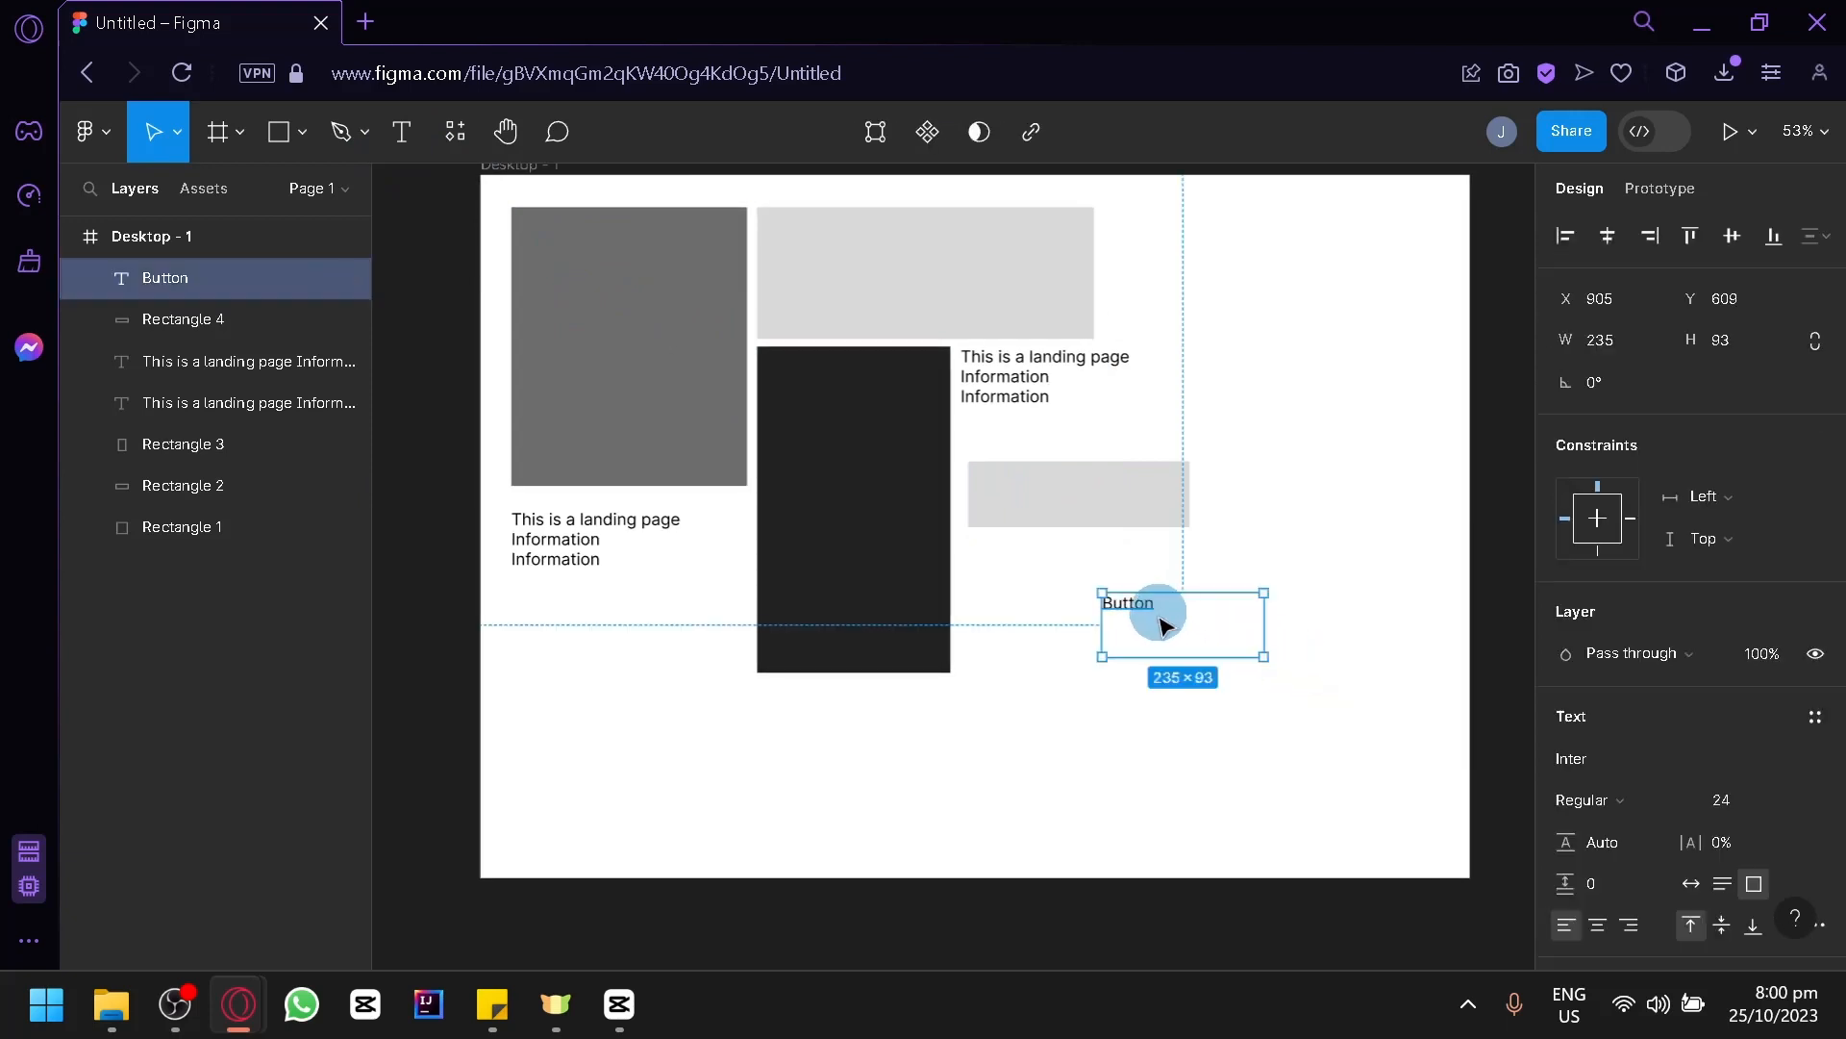
Step: Reposition the "Button" text at about X 967, Y 679 and set its constraints to Right and Center
click(1674, 246)
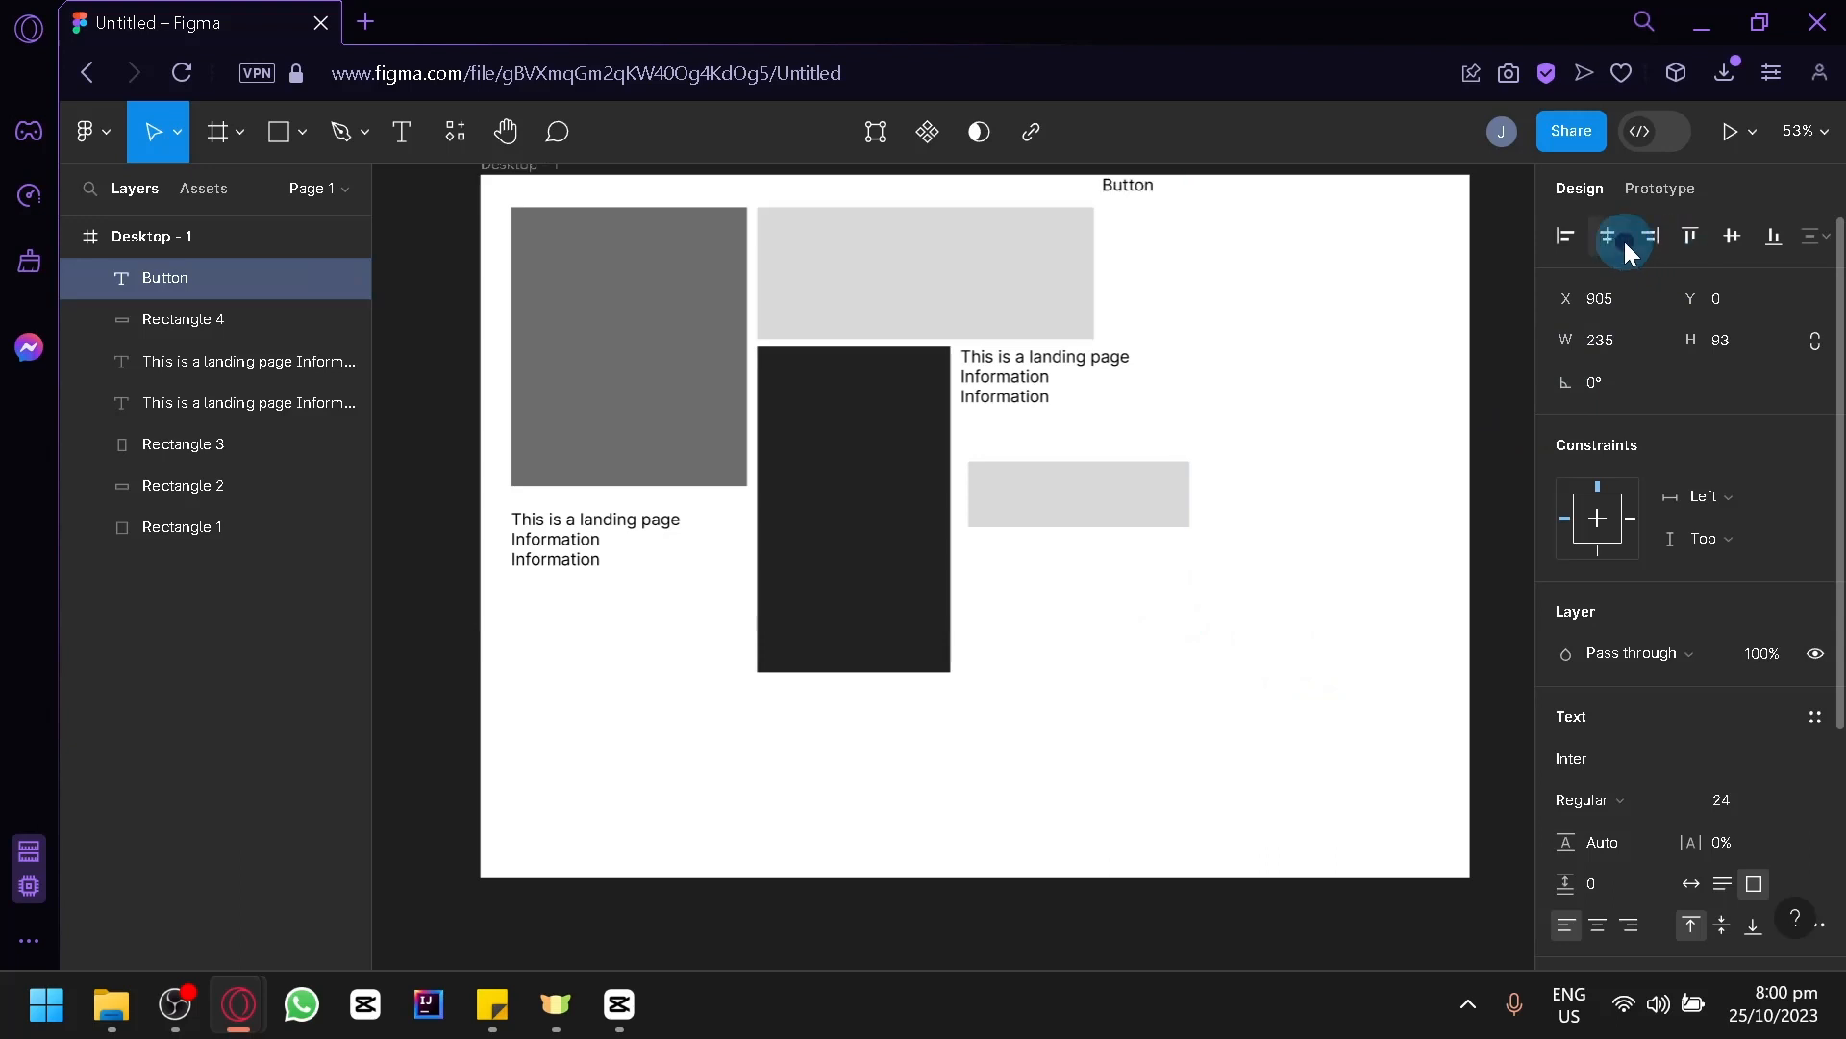
click(1625, 240)
drag(928, 191, 1178, 656)
click(1635, 519)
click(1611, 538)
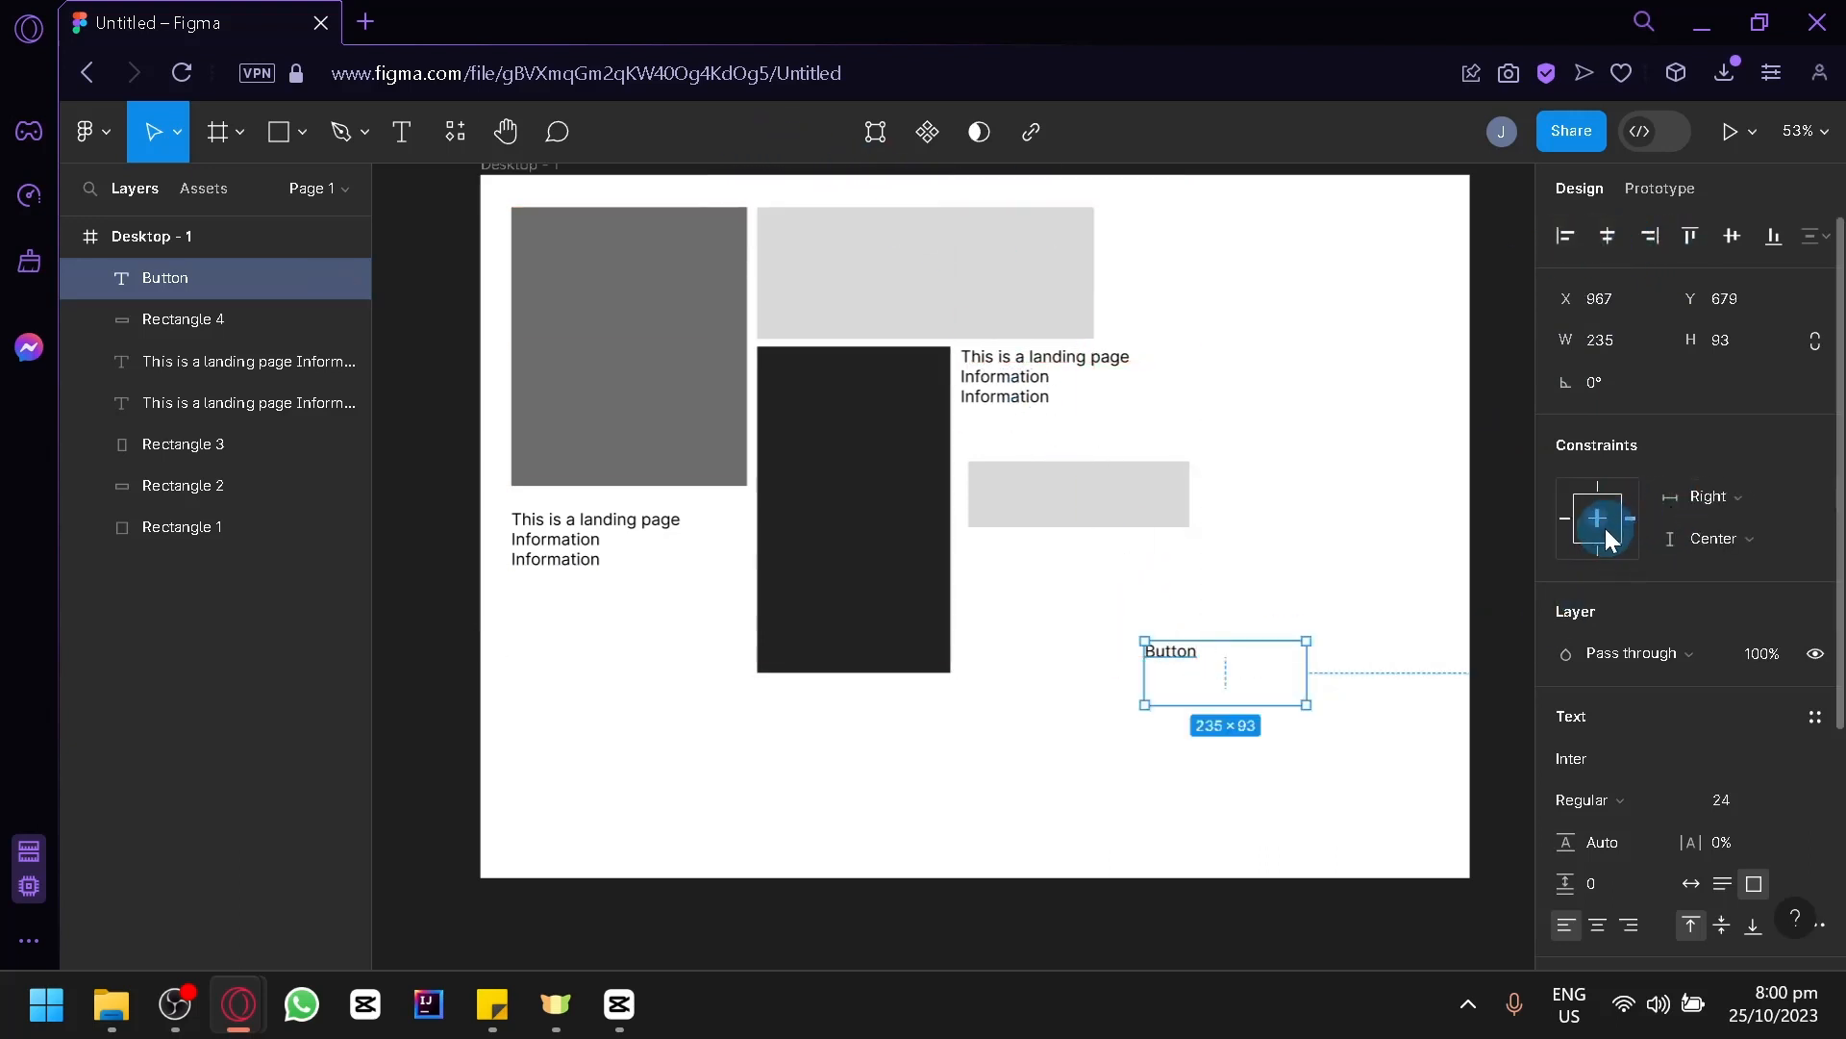
Step: Center the "Button" text on the small grey rectangle and group the two objects
drag(1305, 704, 1074, 494)
click(1133, 511)
scroll(1135, 611, up, 3)
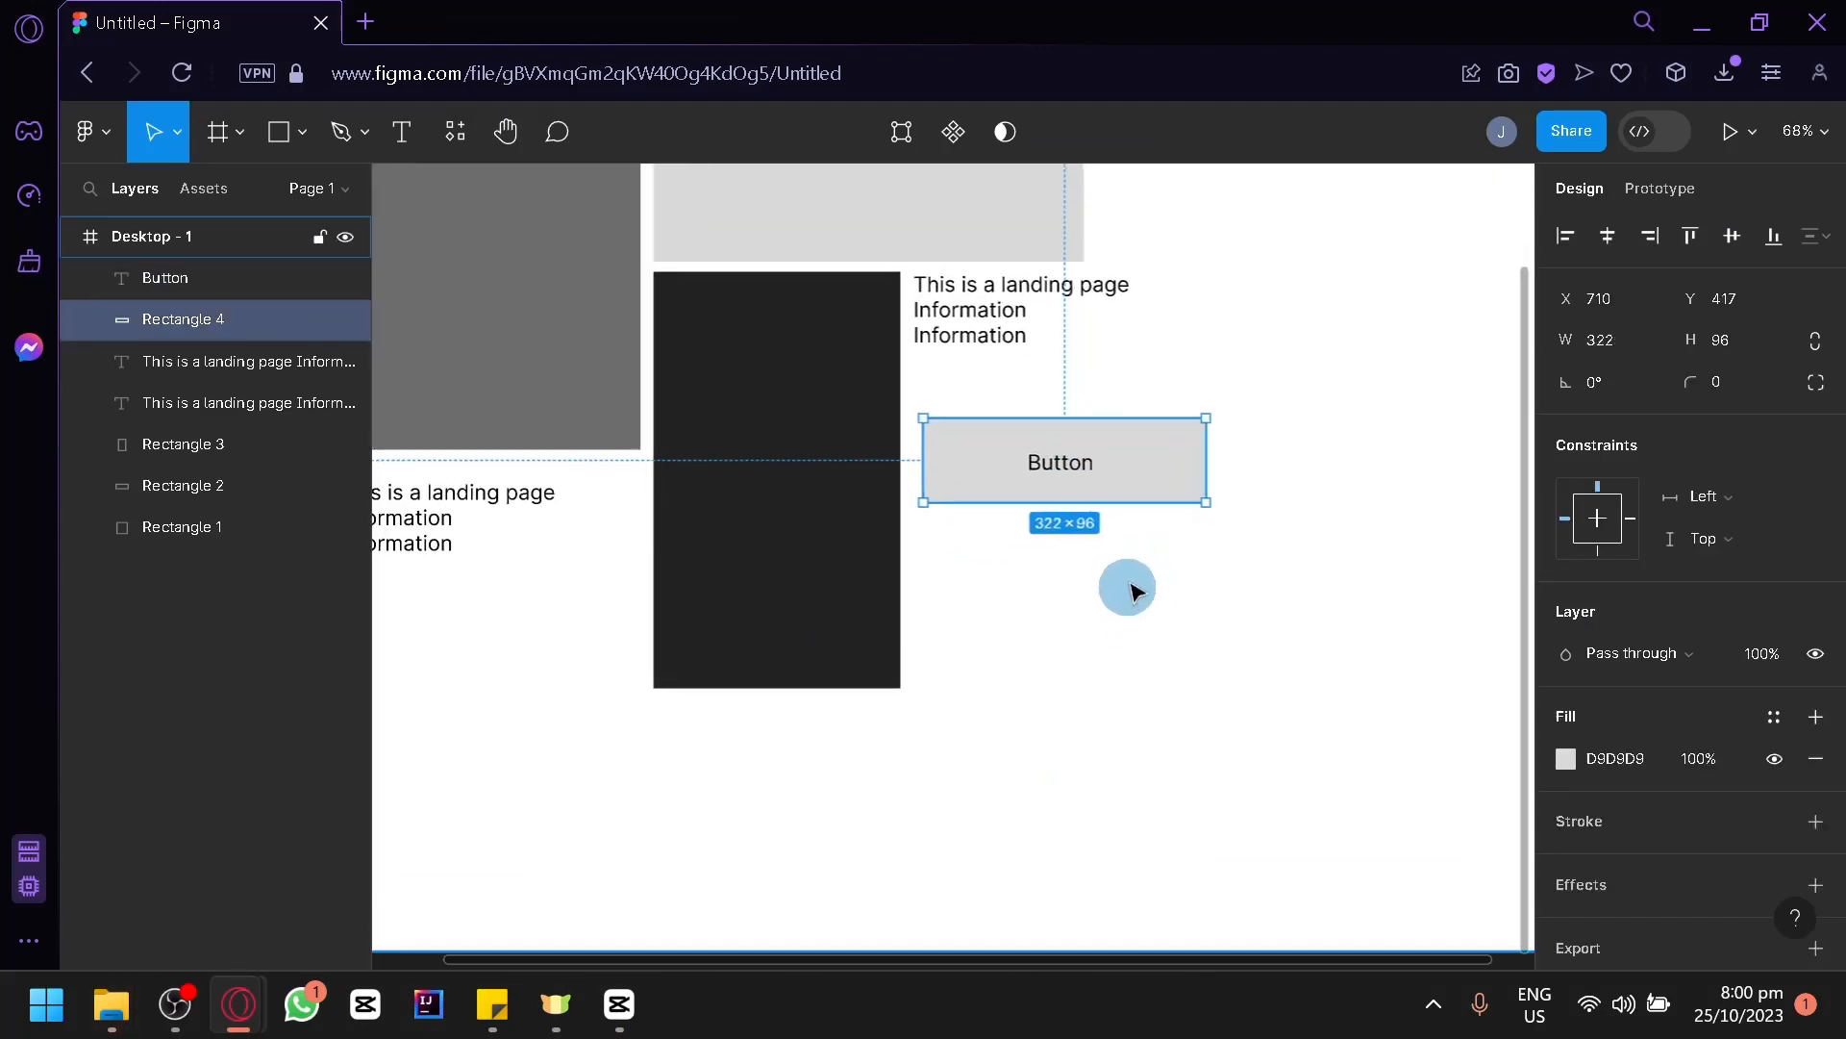
shift+click(1065, 466)
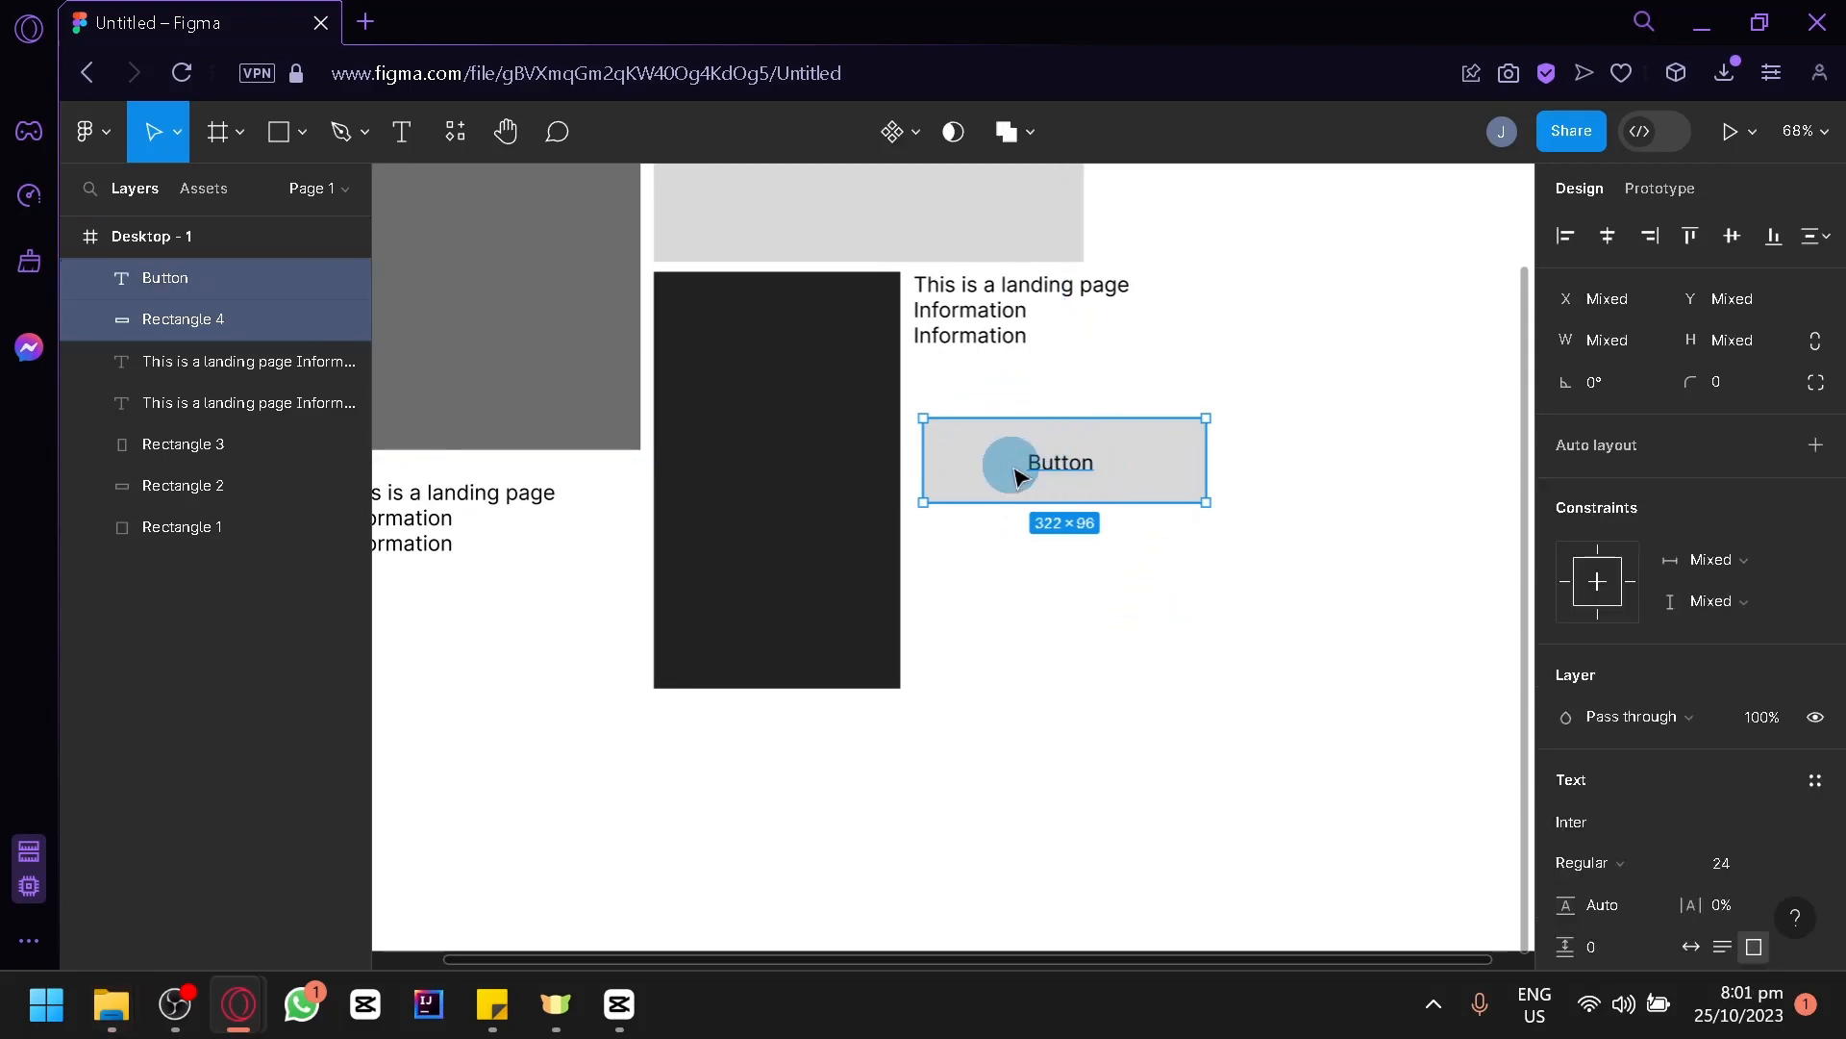
right_click(1043, 471)
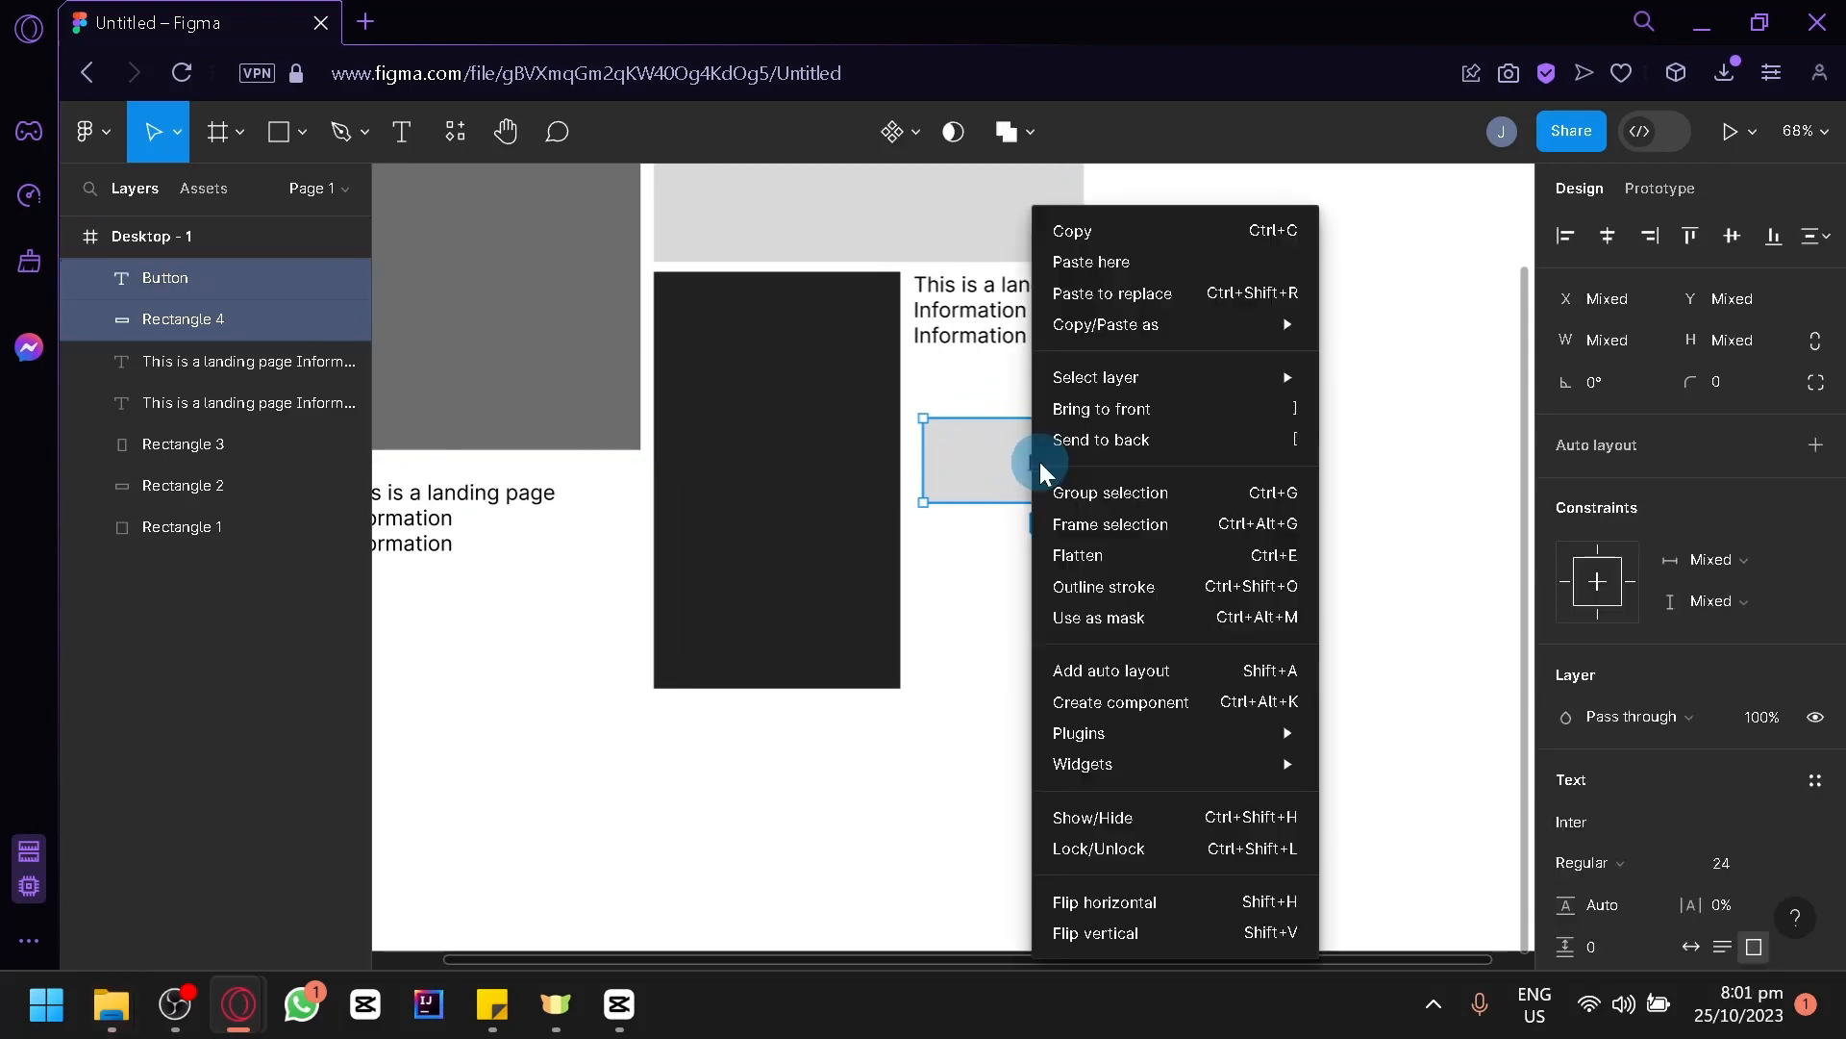
click(1084, 496)
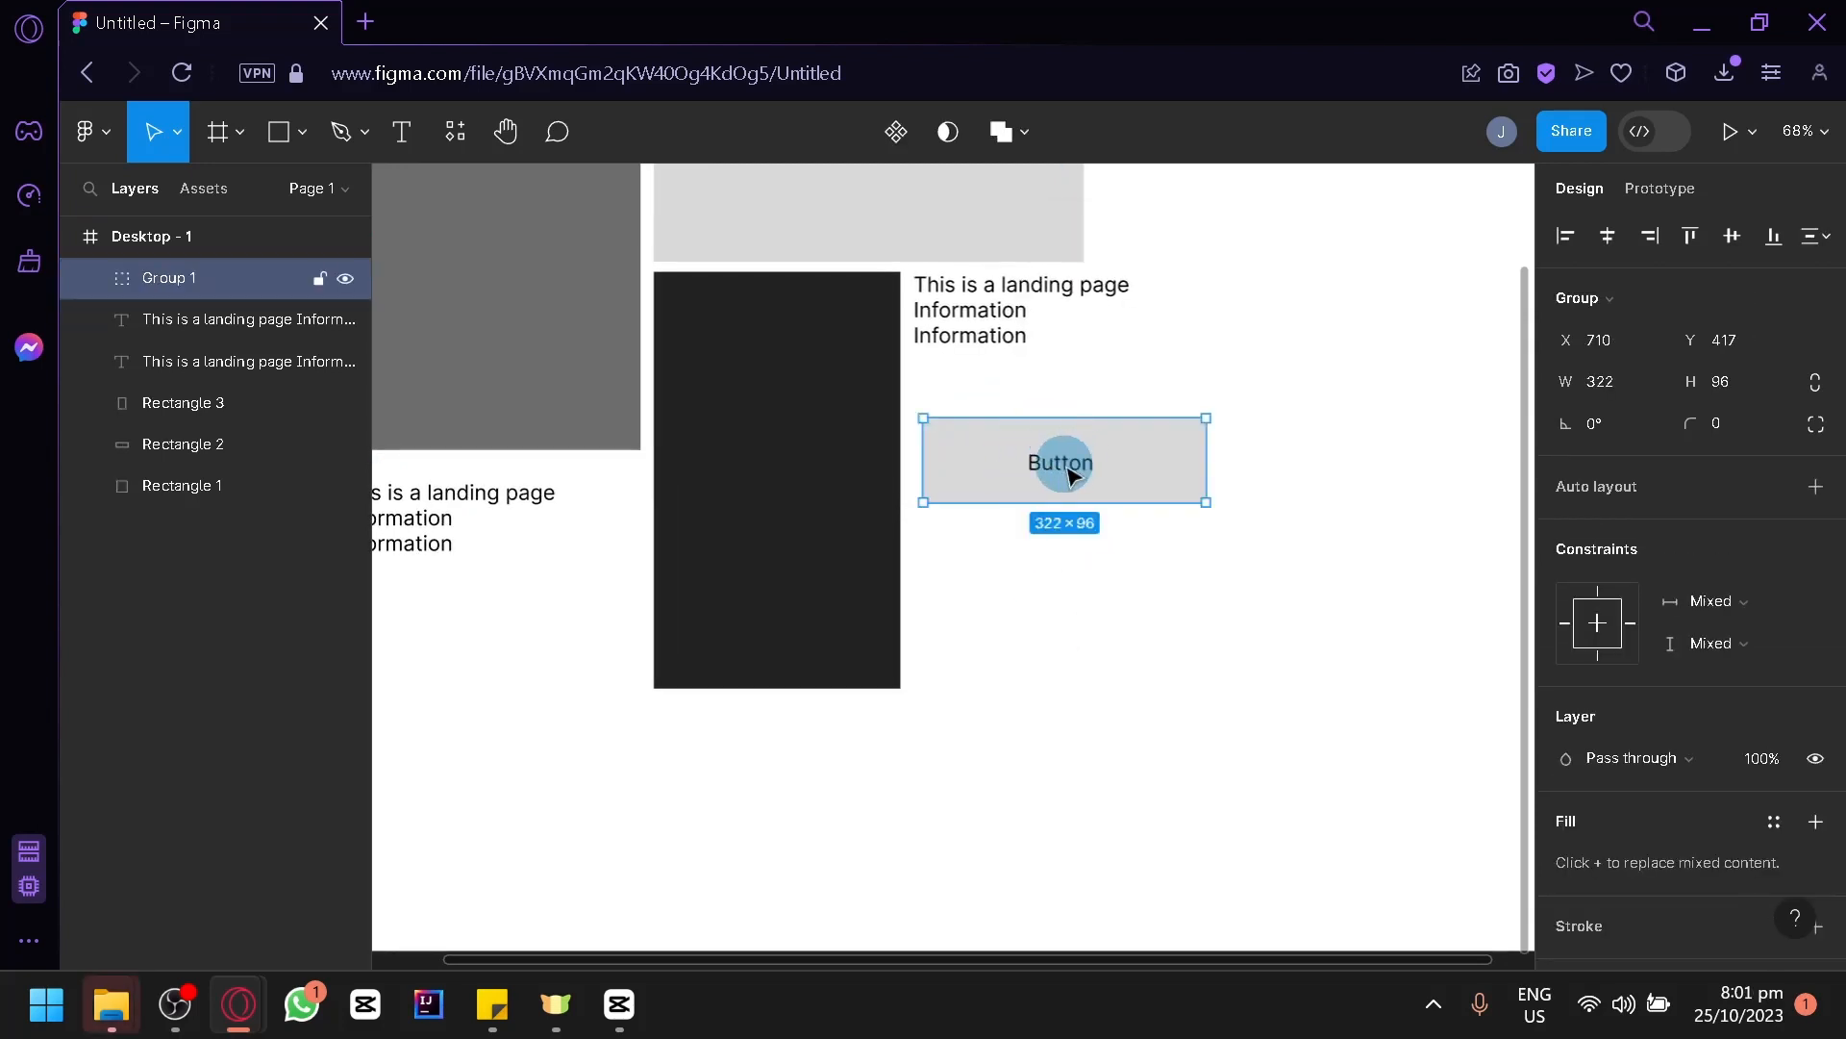
Step: Move the button group to about X 755, Y 453 and set its corner radius to 17
drag(1075, 481, 1094, 482)
click(1117, 660)
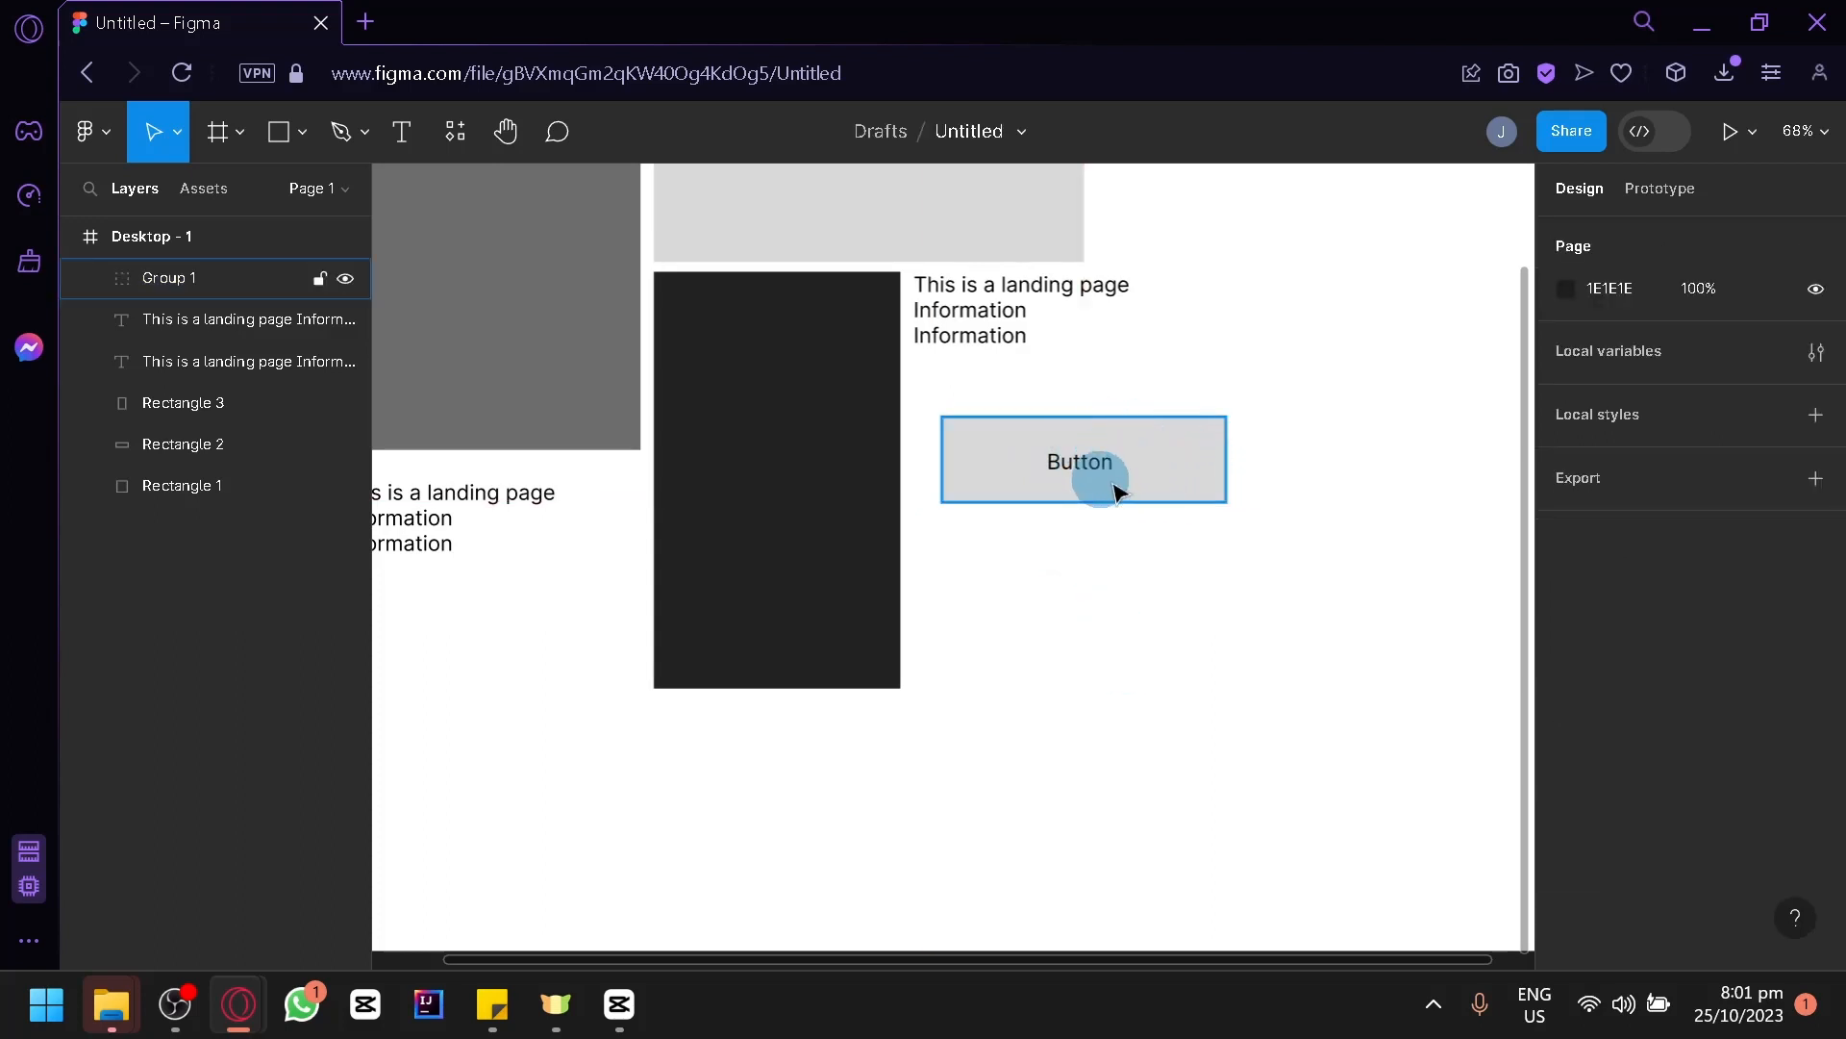
drag(1106, 487, 1211, 556)
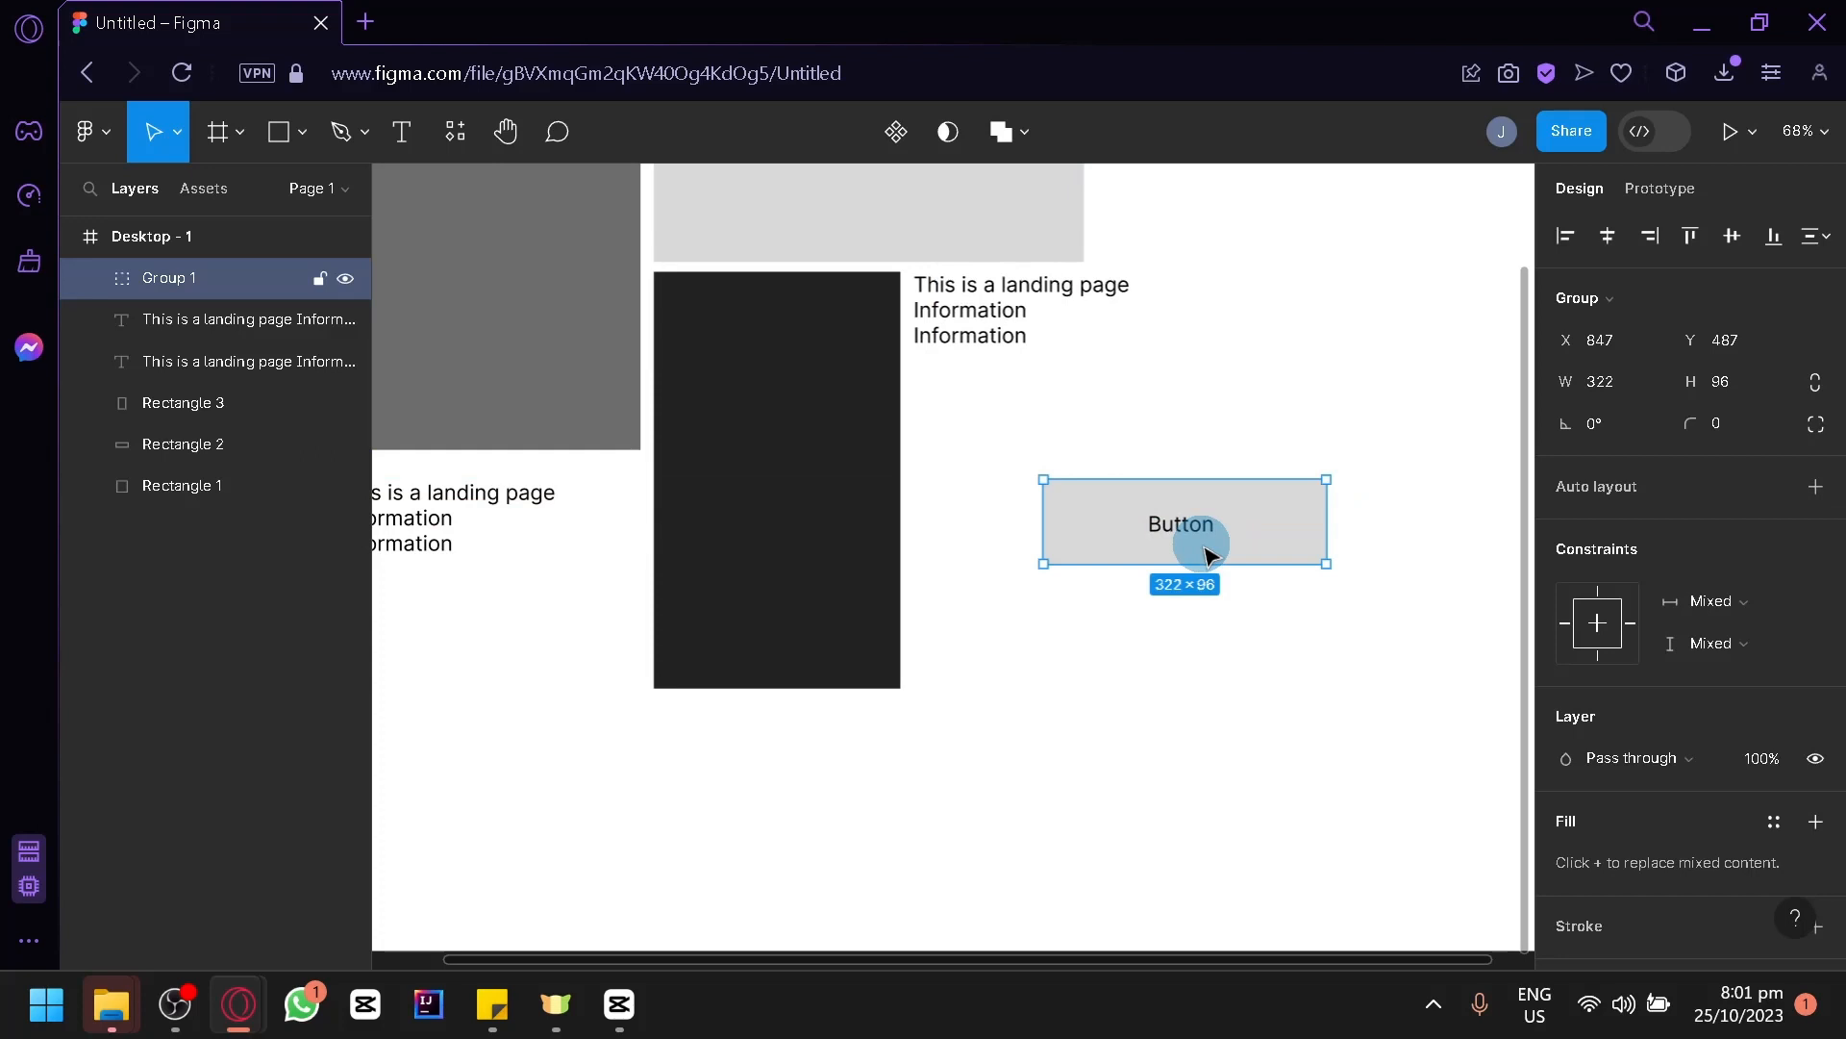
drag(1173, 548, 1088, 511)
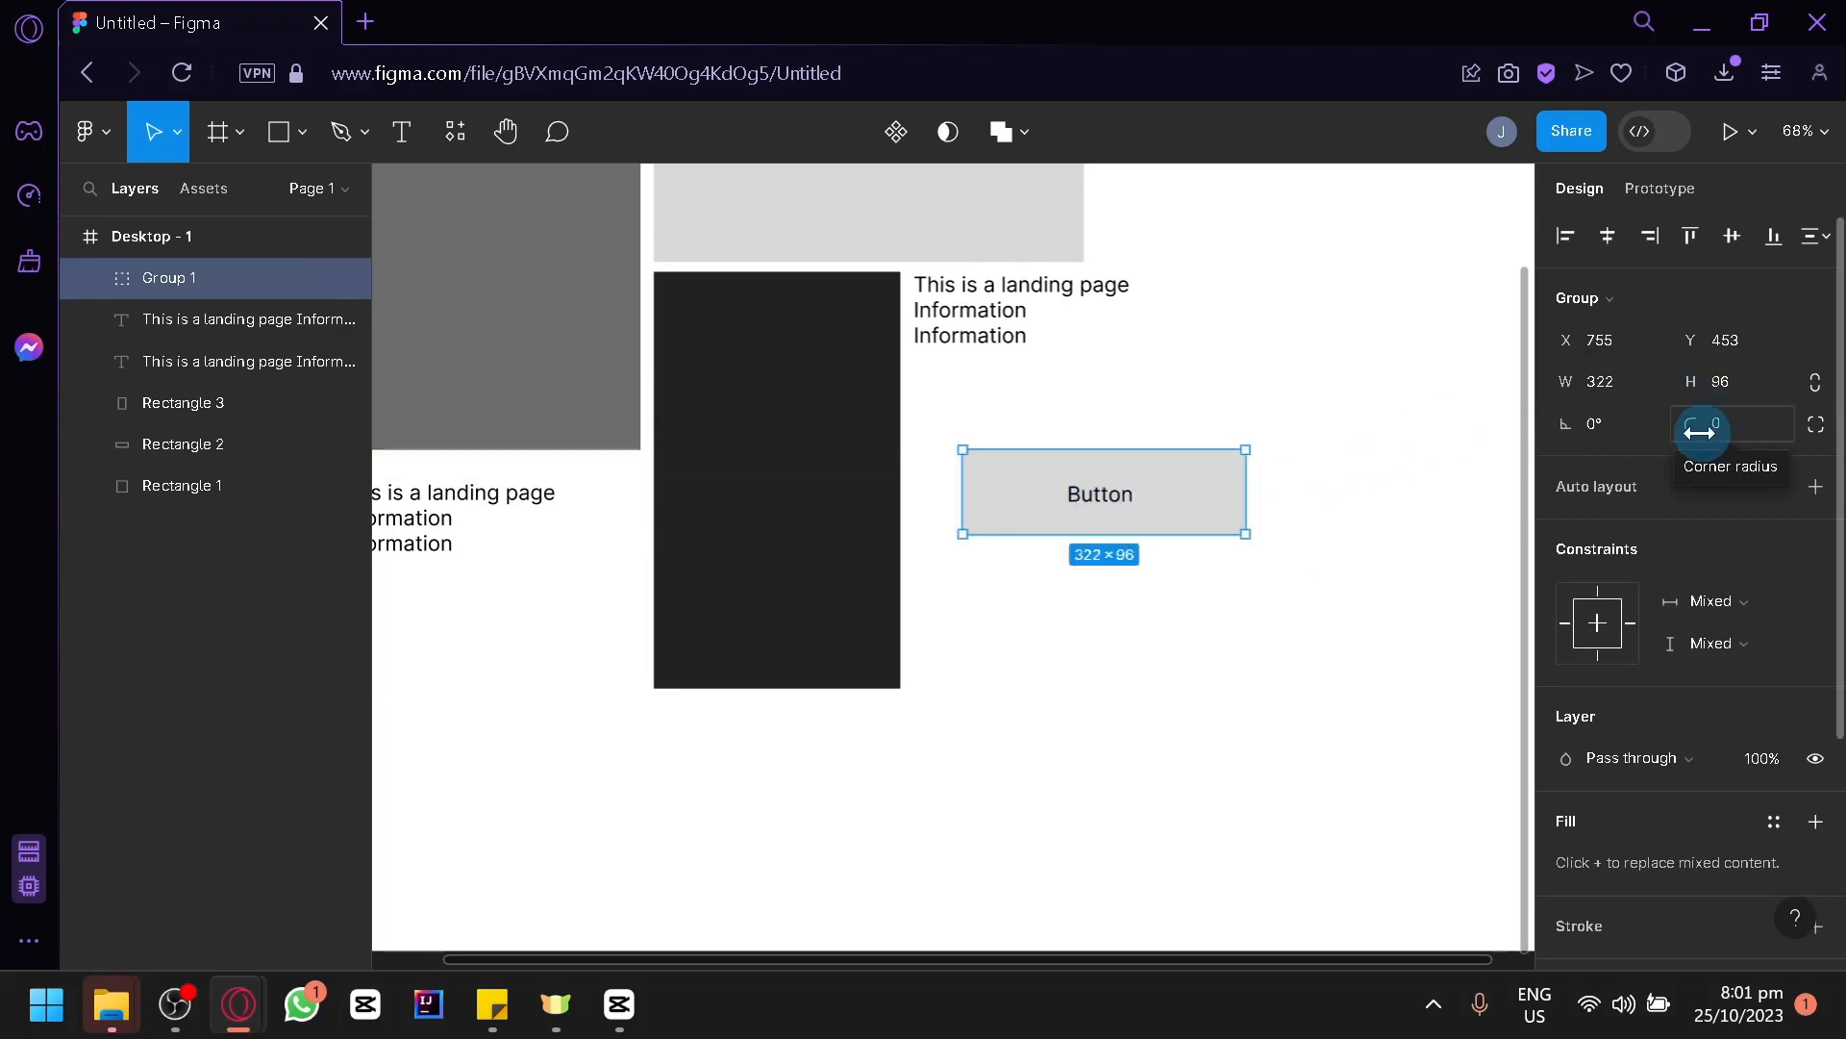
drag(1690, 431, 1410, 555)
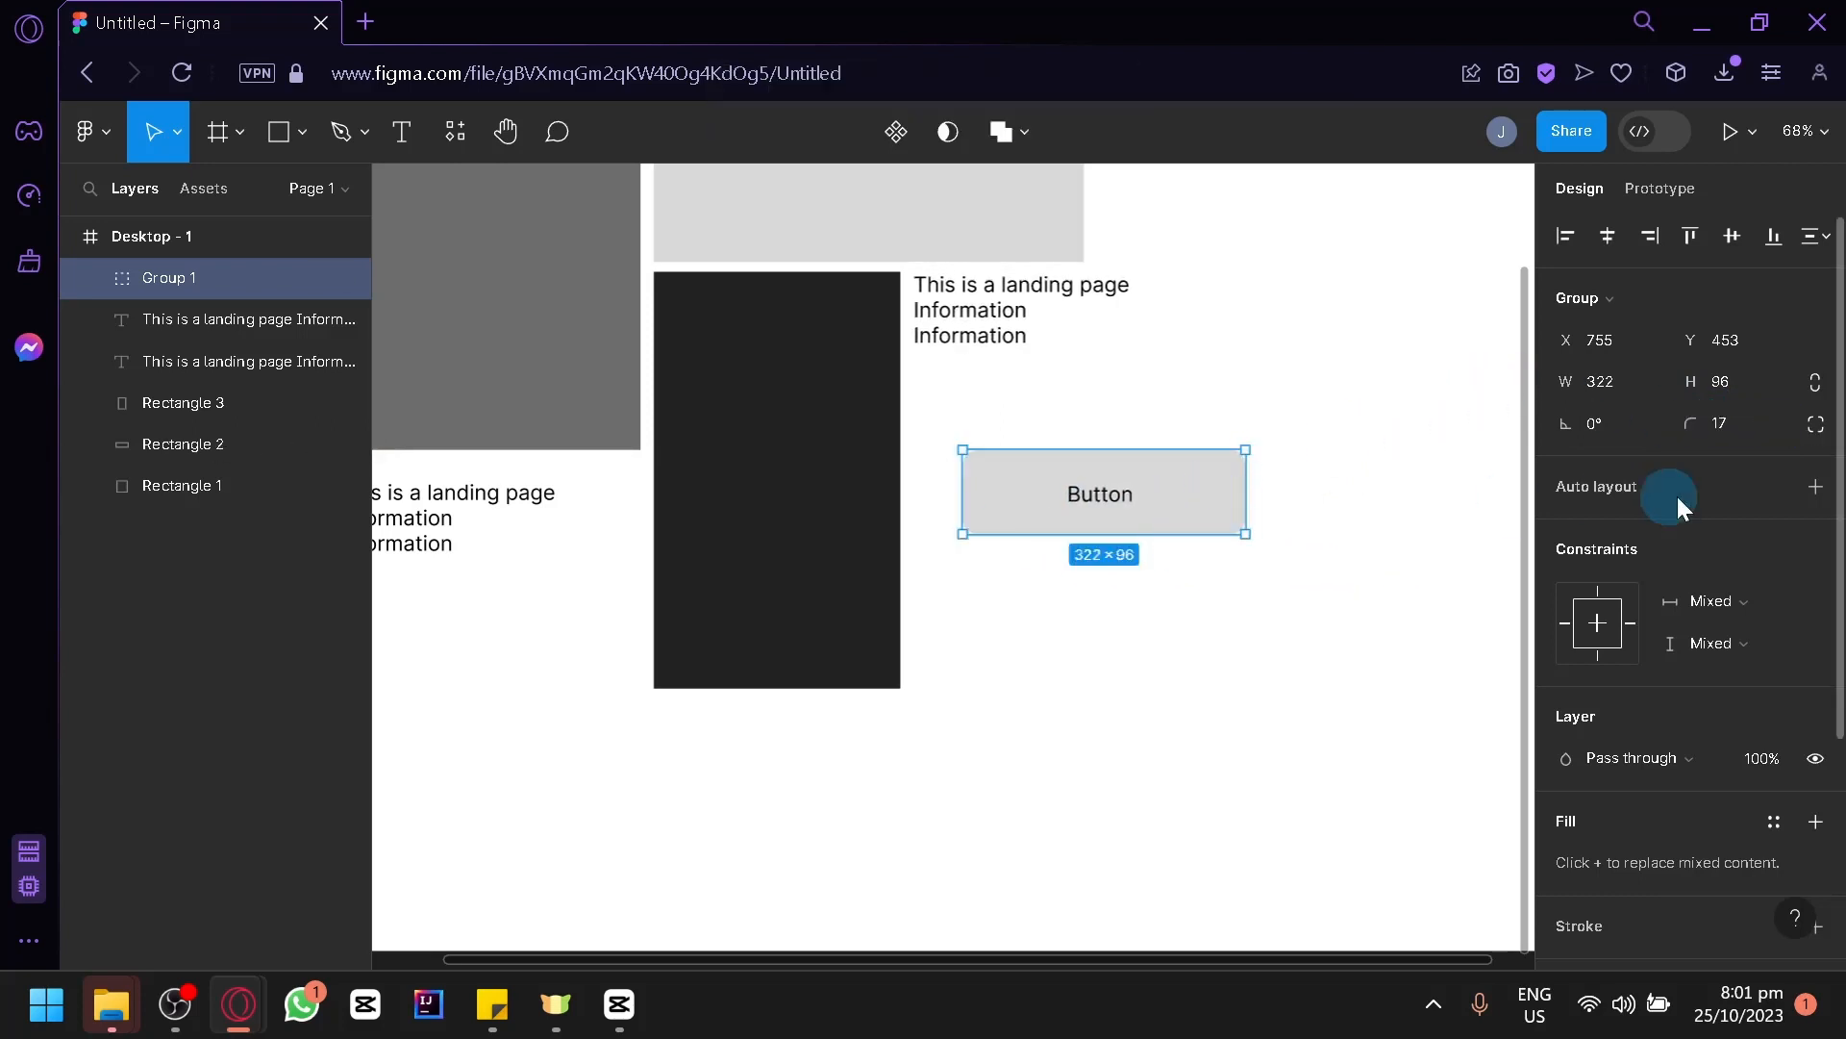
Step: Recolor the button group's text to FF5F5F and its rectangle to white (FFFFFF)
scroll(1679, 577, down, 3)
click(1566, 705)
drag(1383, 425, 1462, 290)
drag(1377, 404, 1412, 271)
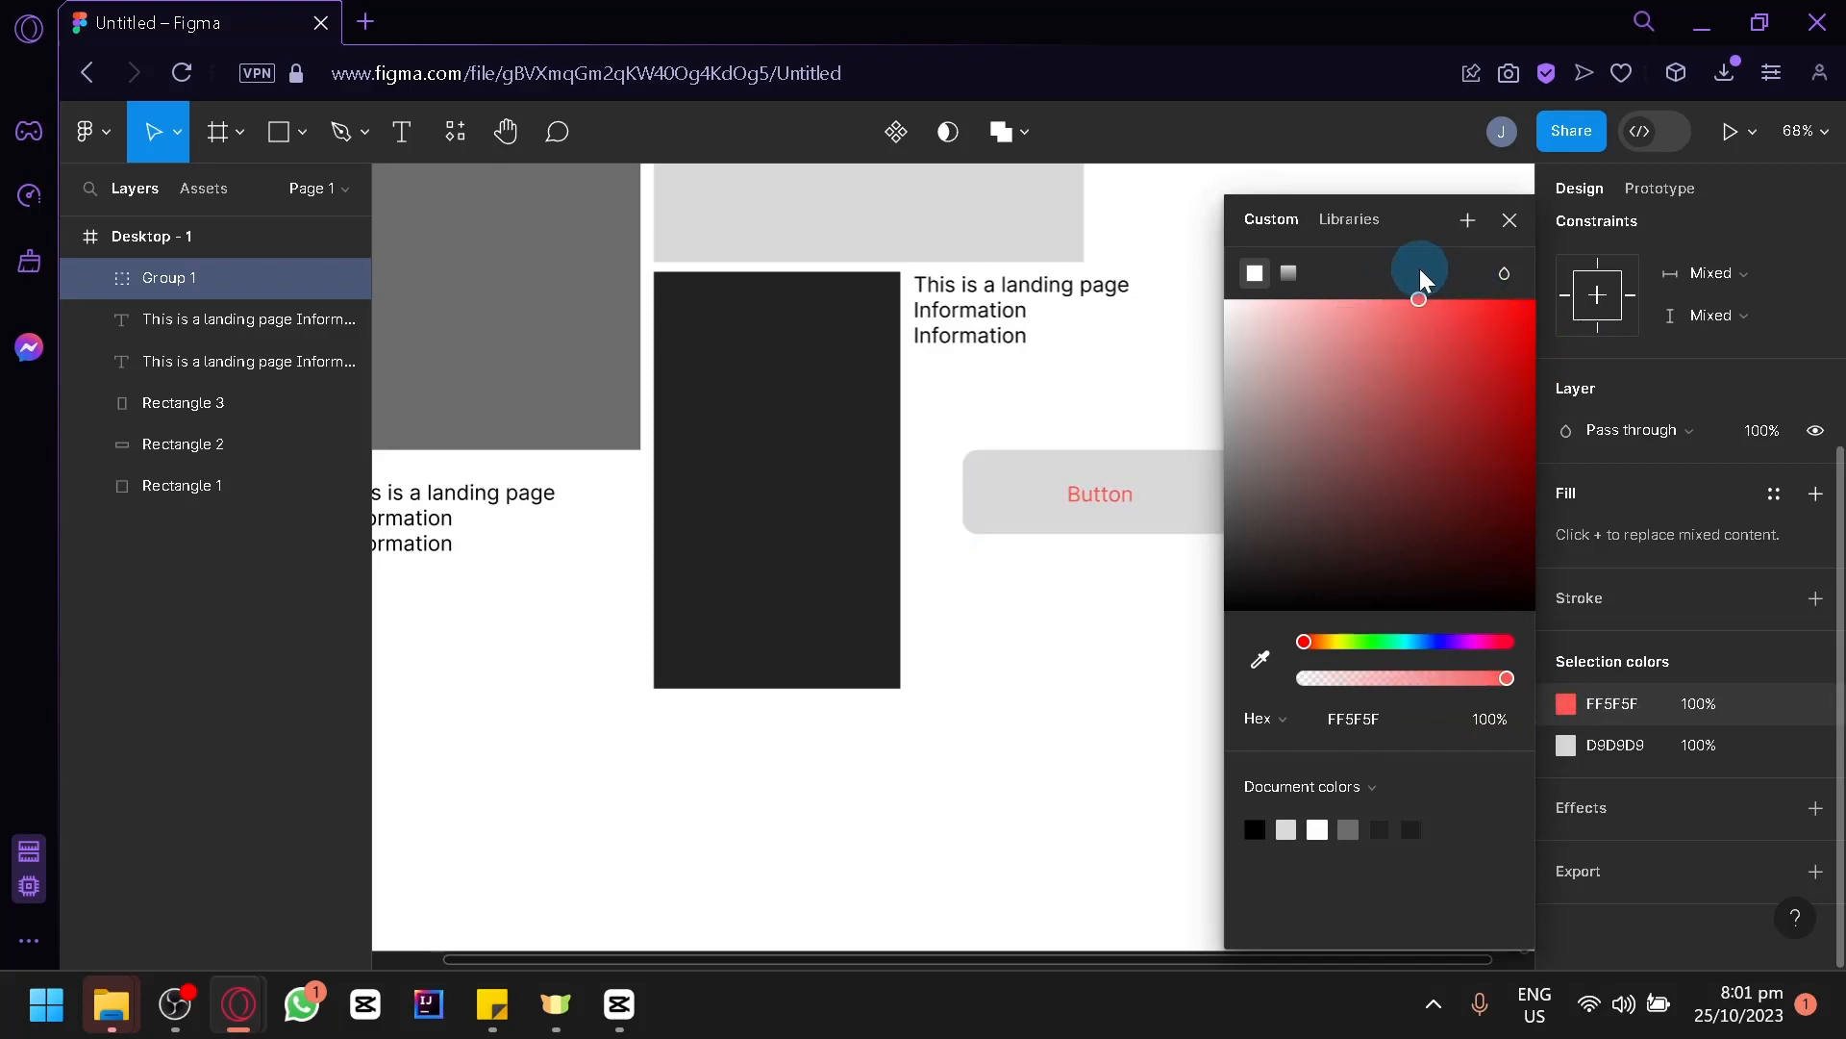
click(1577, 754)
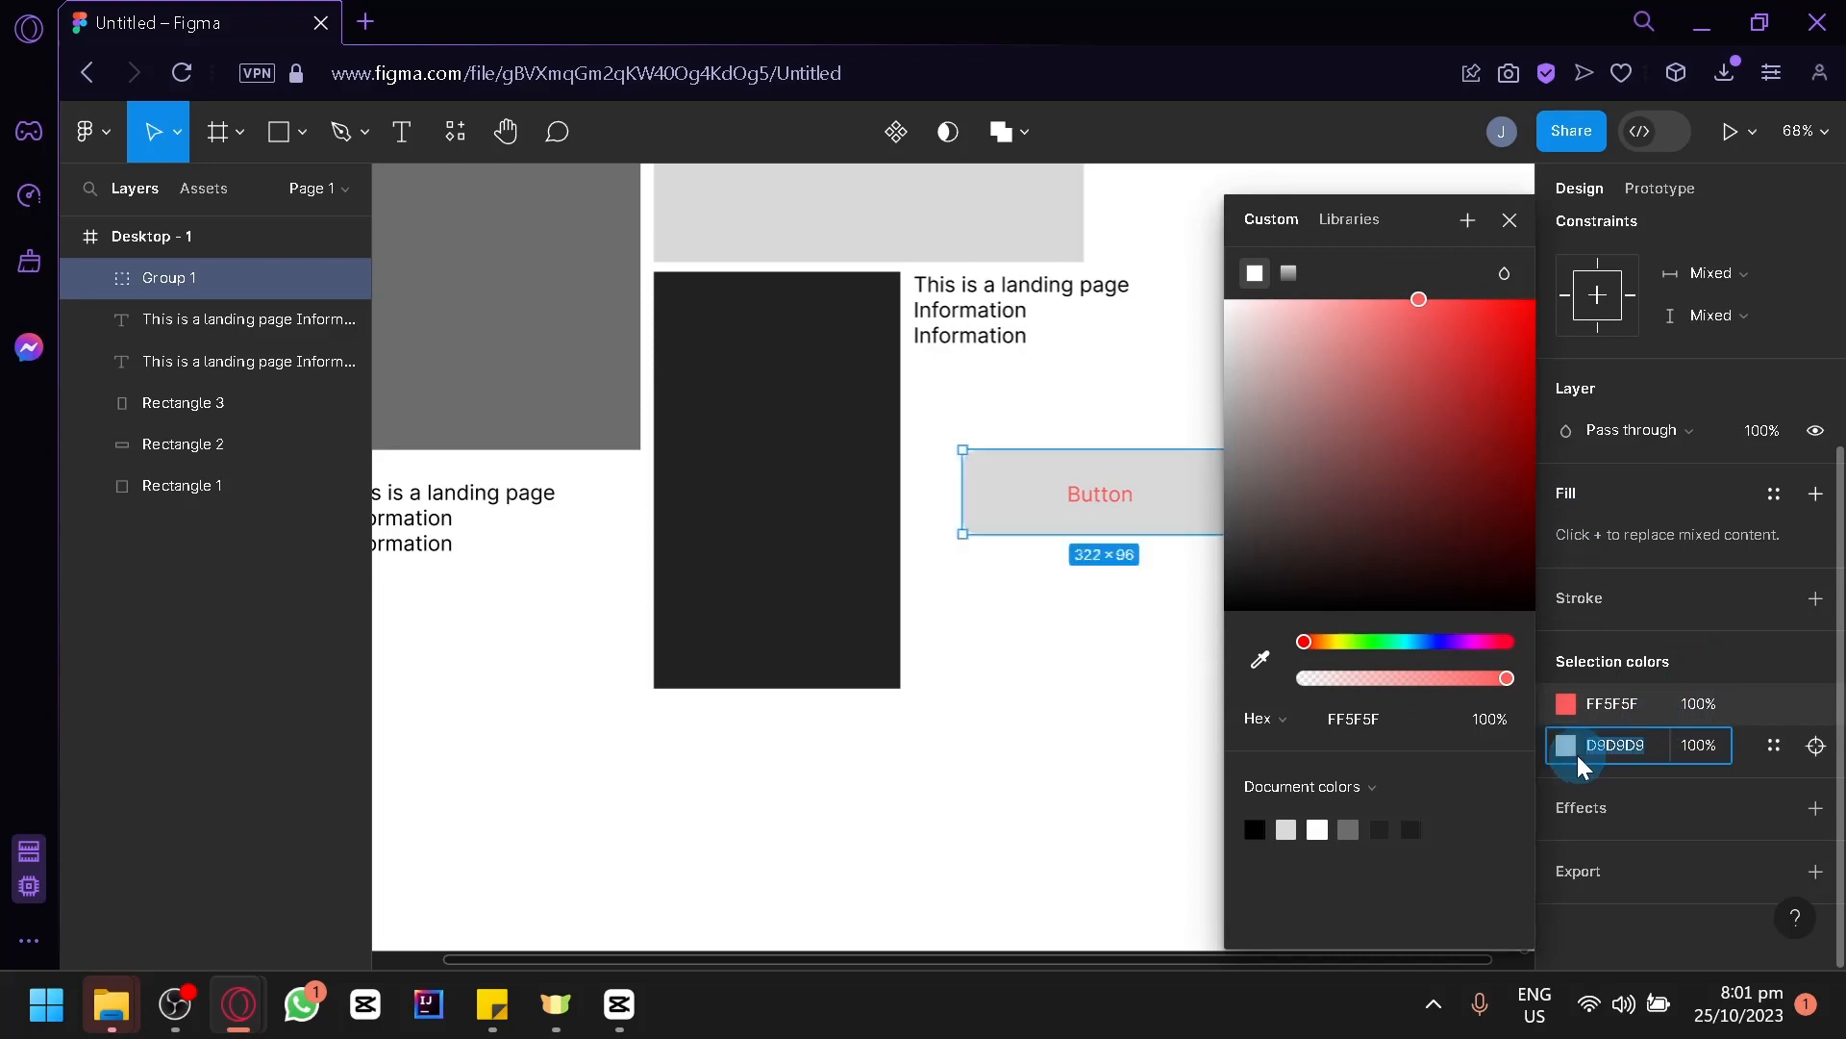
click(1566, 747)
drag(1415, 452, 1105, 366)
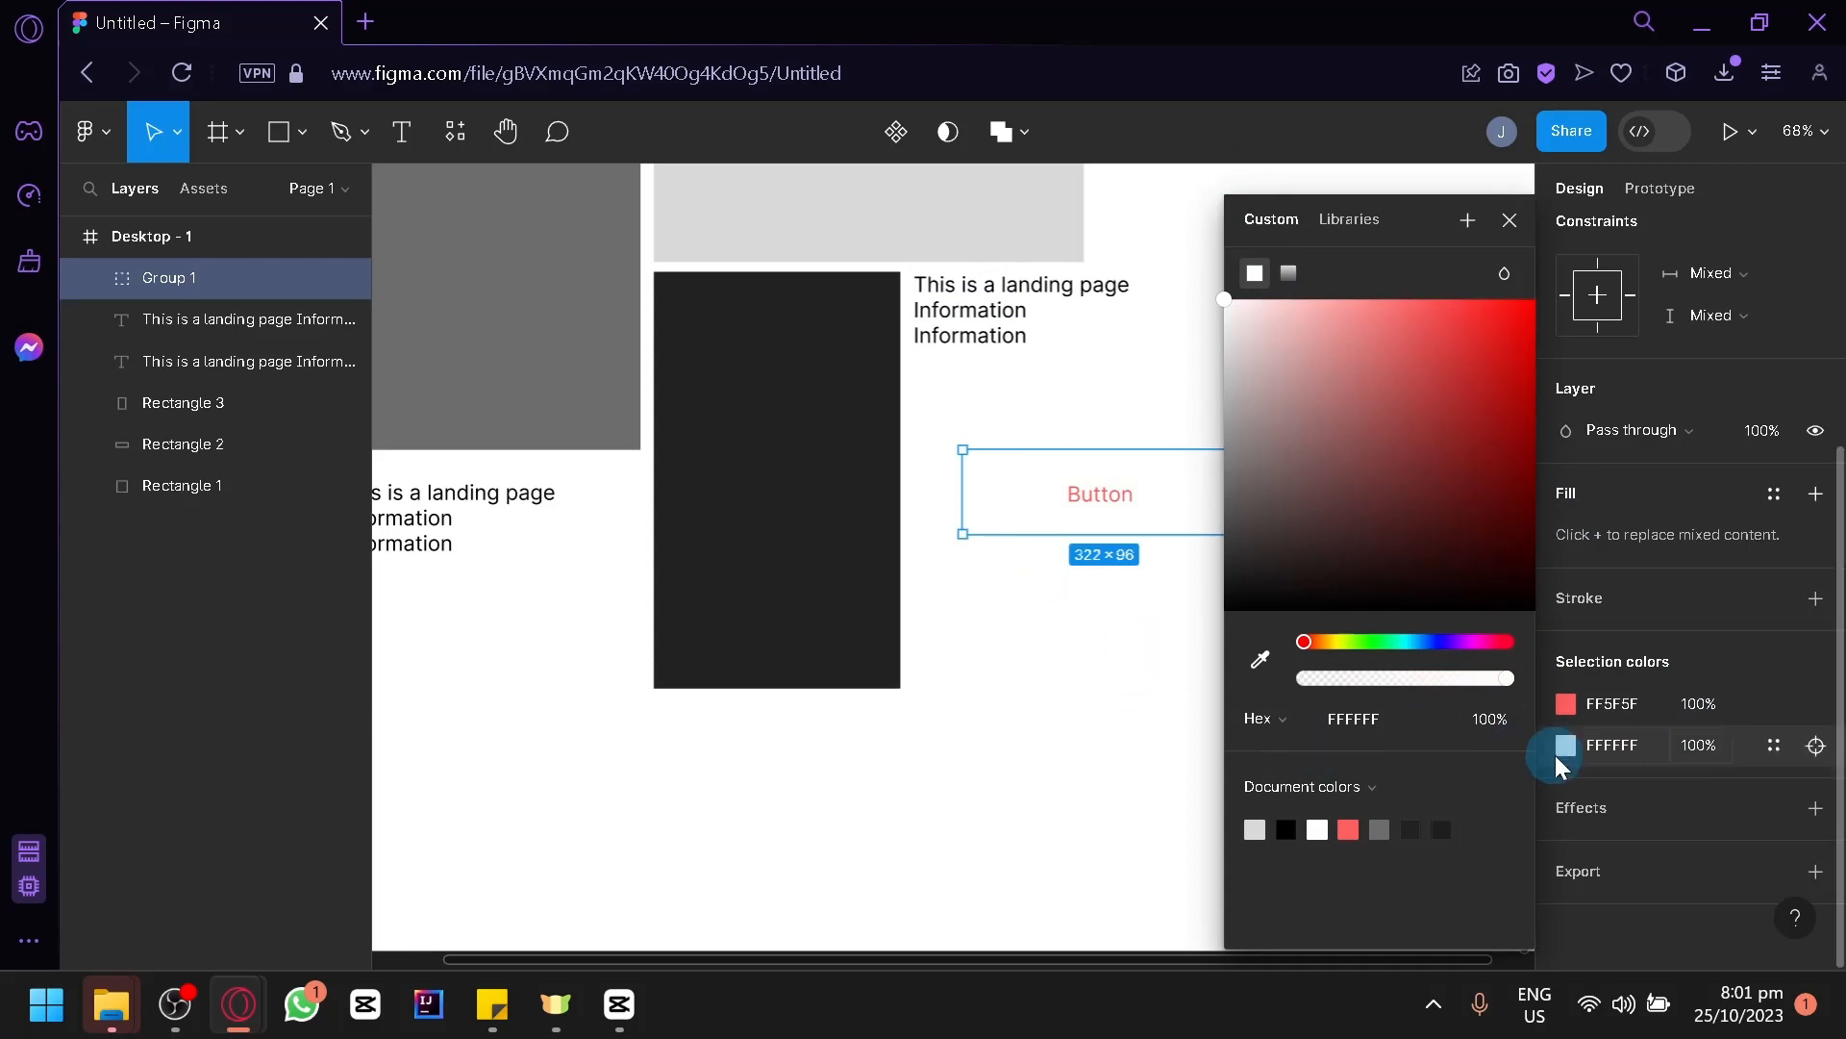
Step: Add a drop shadow with adjusted X and Y offsets to the button group and move the group to about X 748, Y 491
click(1814, 811)
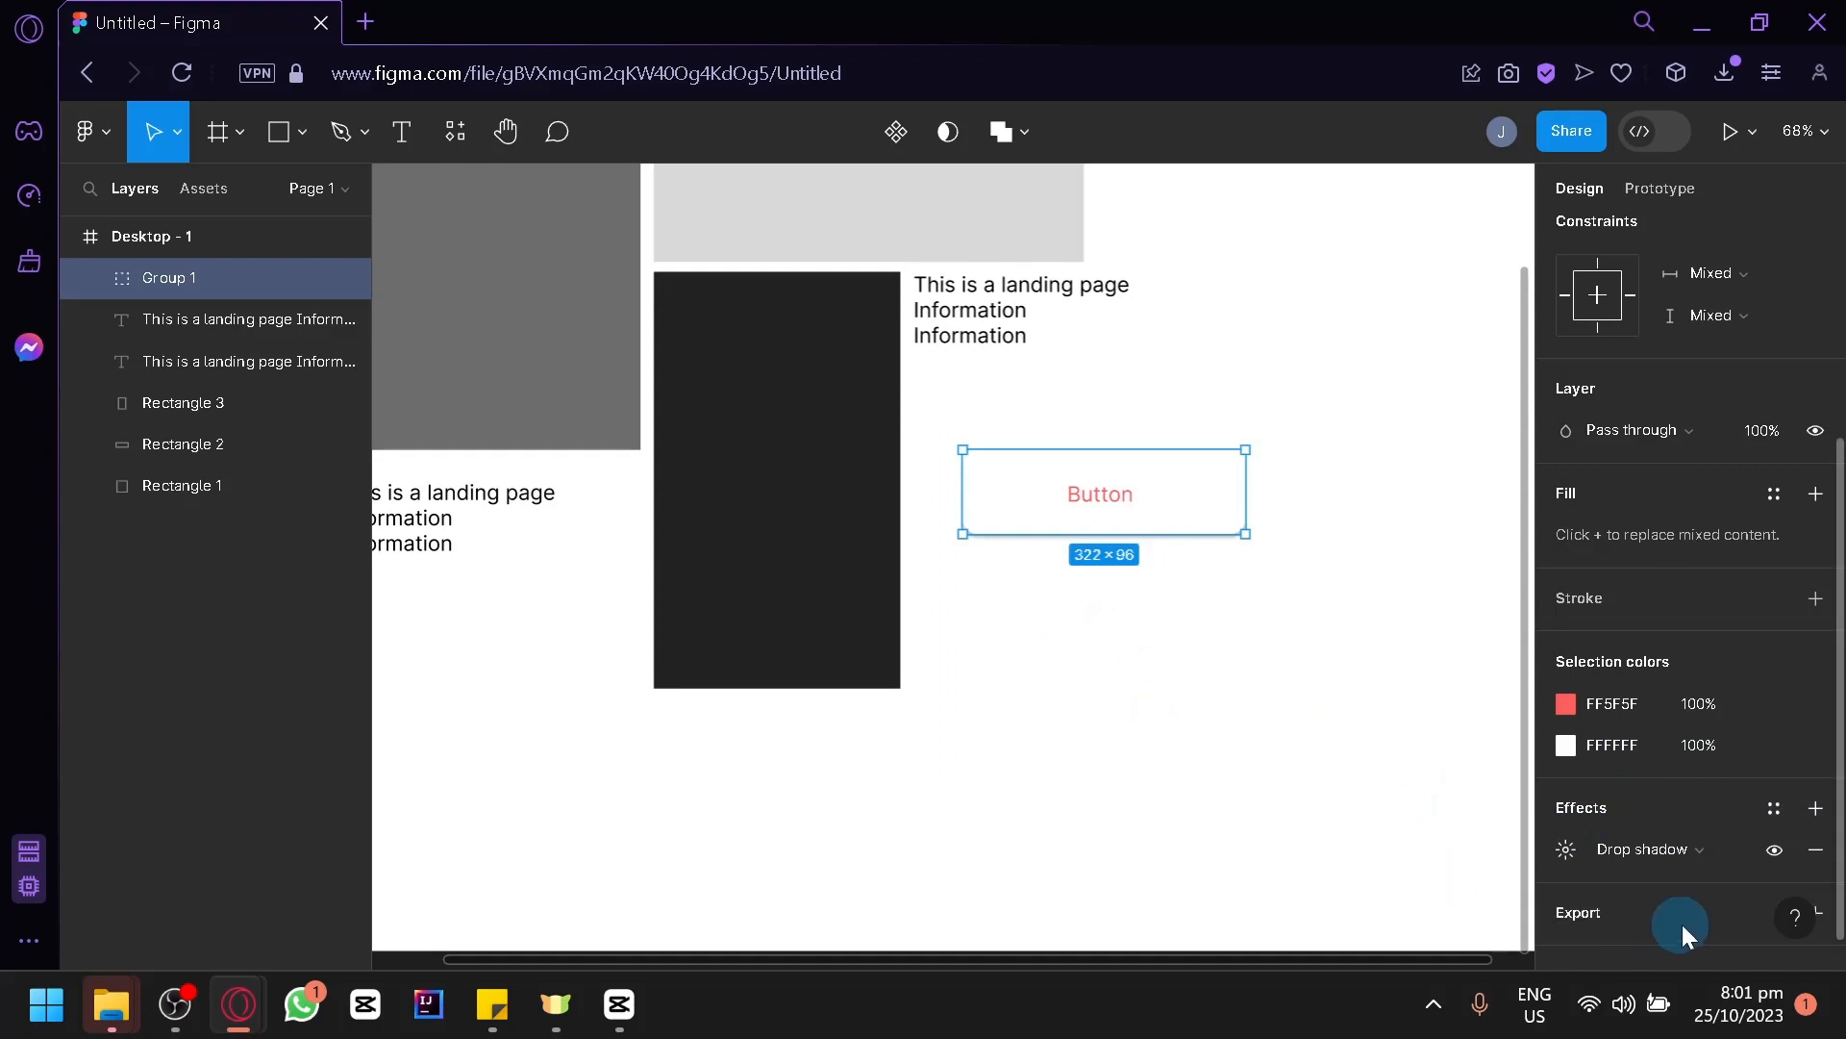
click(1708, 858)
click(1692, 852)
click(1638, 854)
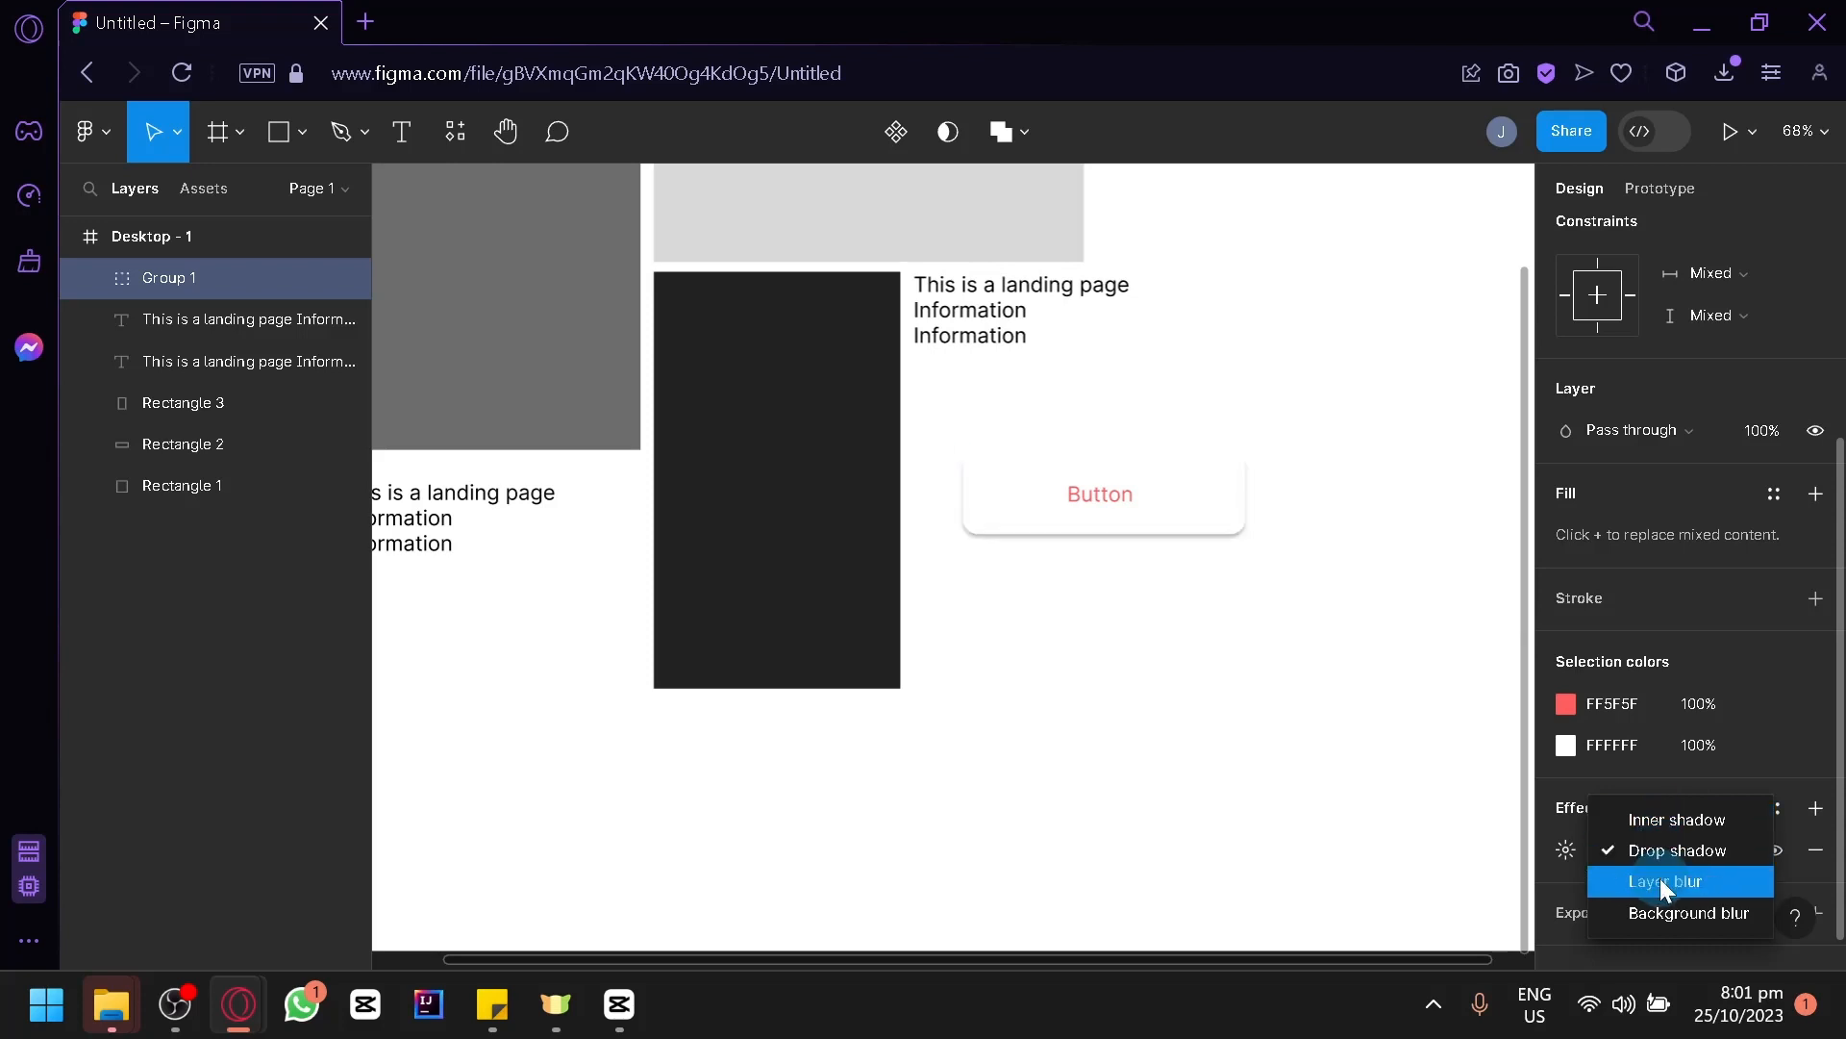
click(1566, 855)
click(1566, 848)
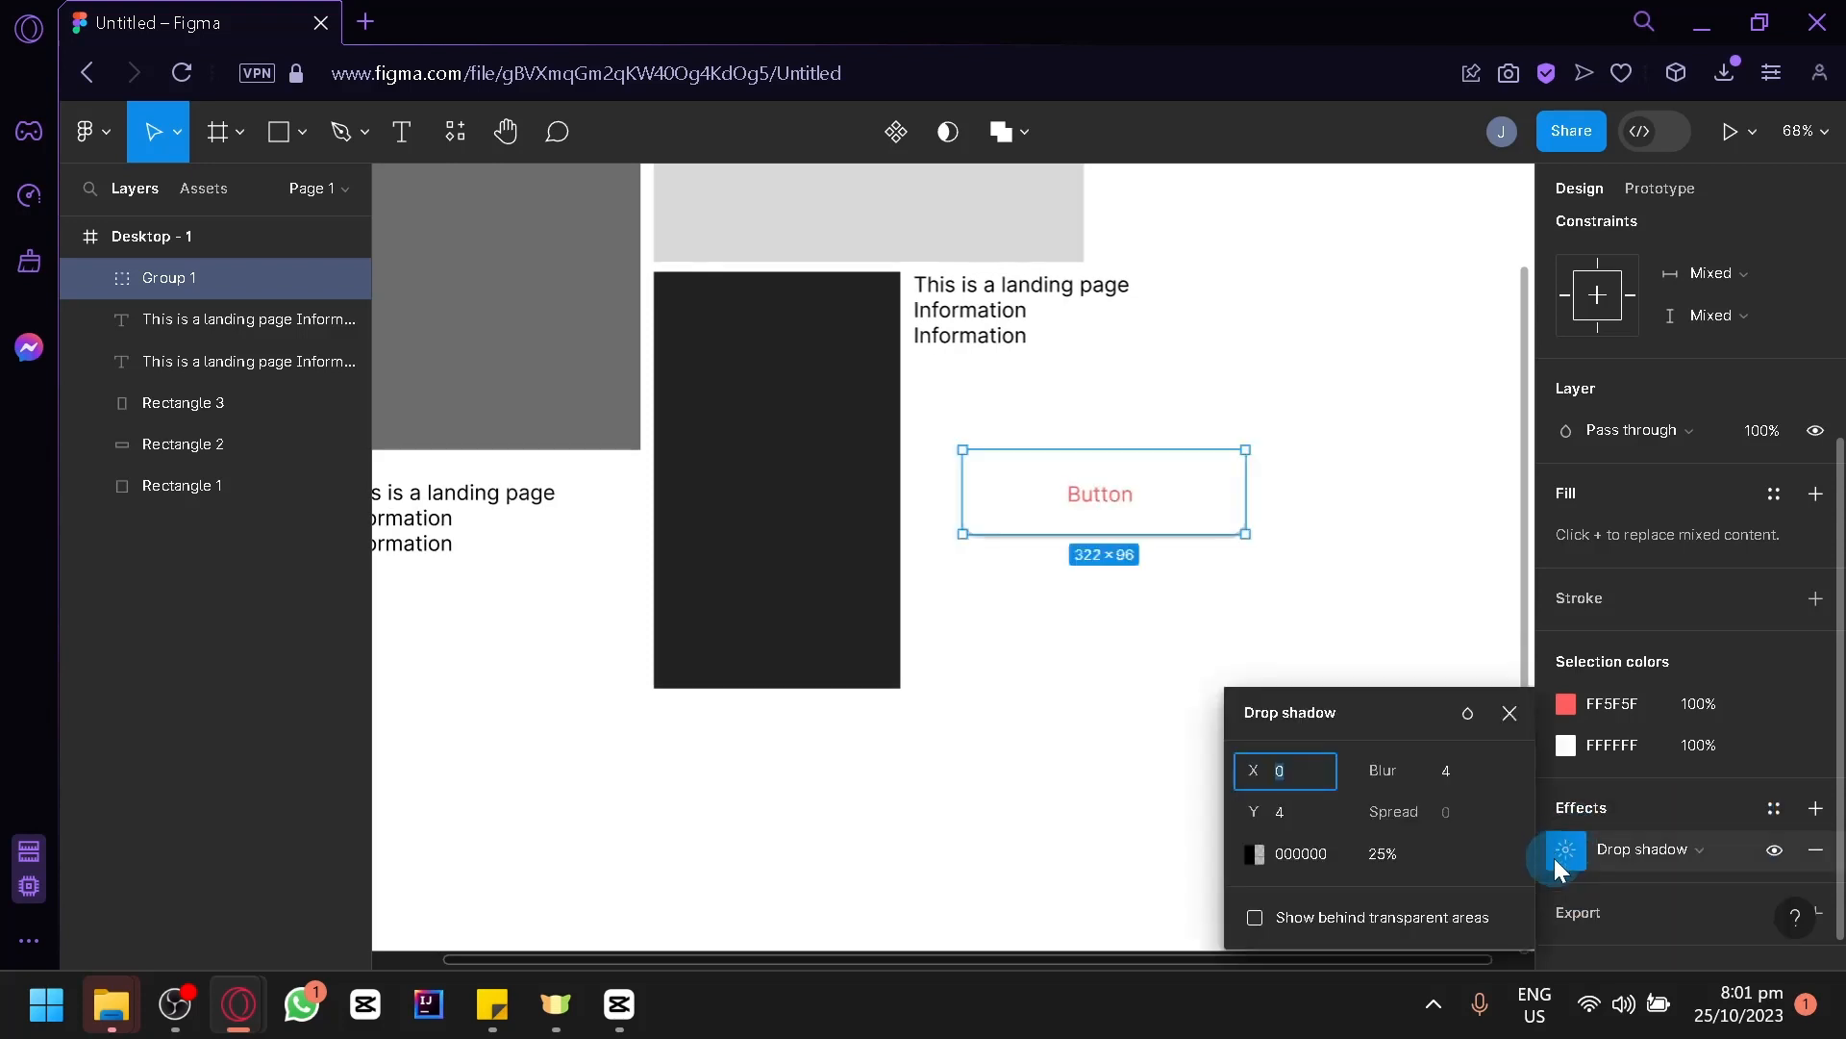
drag(1253, 767, 1406, 770)
drag(1262, 805, 1336, 813)
click(1510, 713)
click(1351, 648)
drag(1129, 529, 1122, 562)
click(1249, 662)
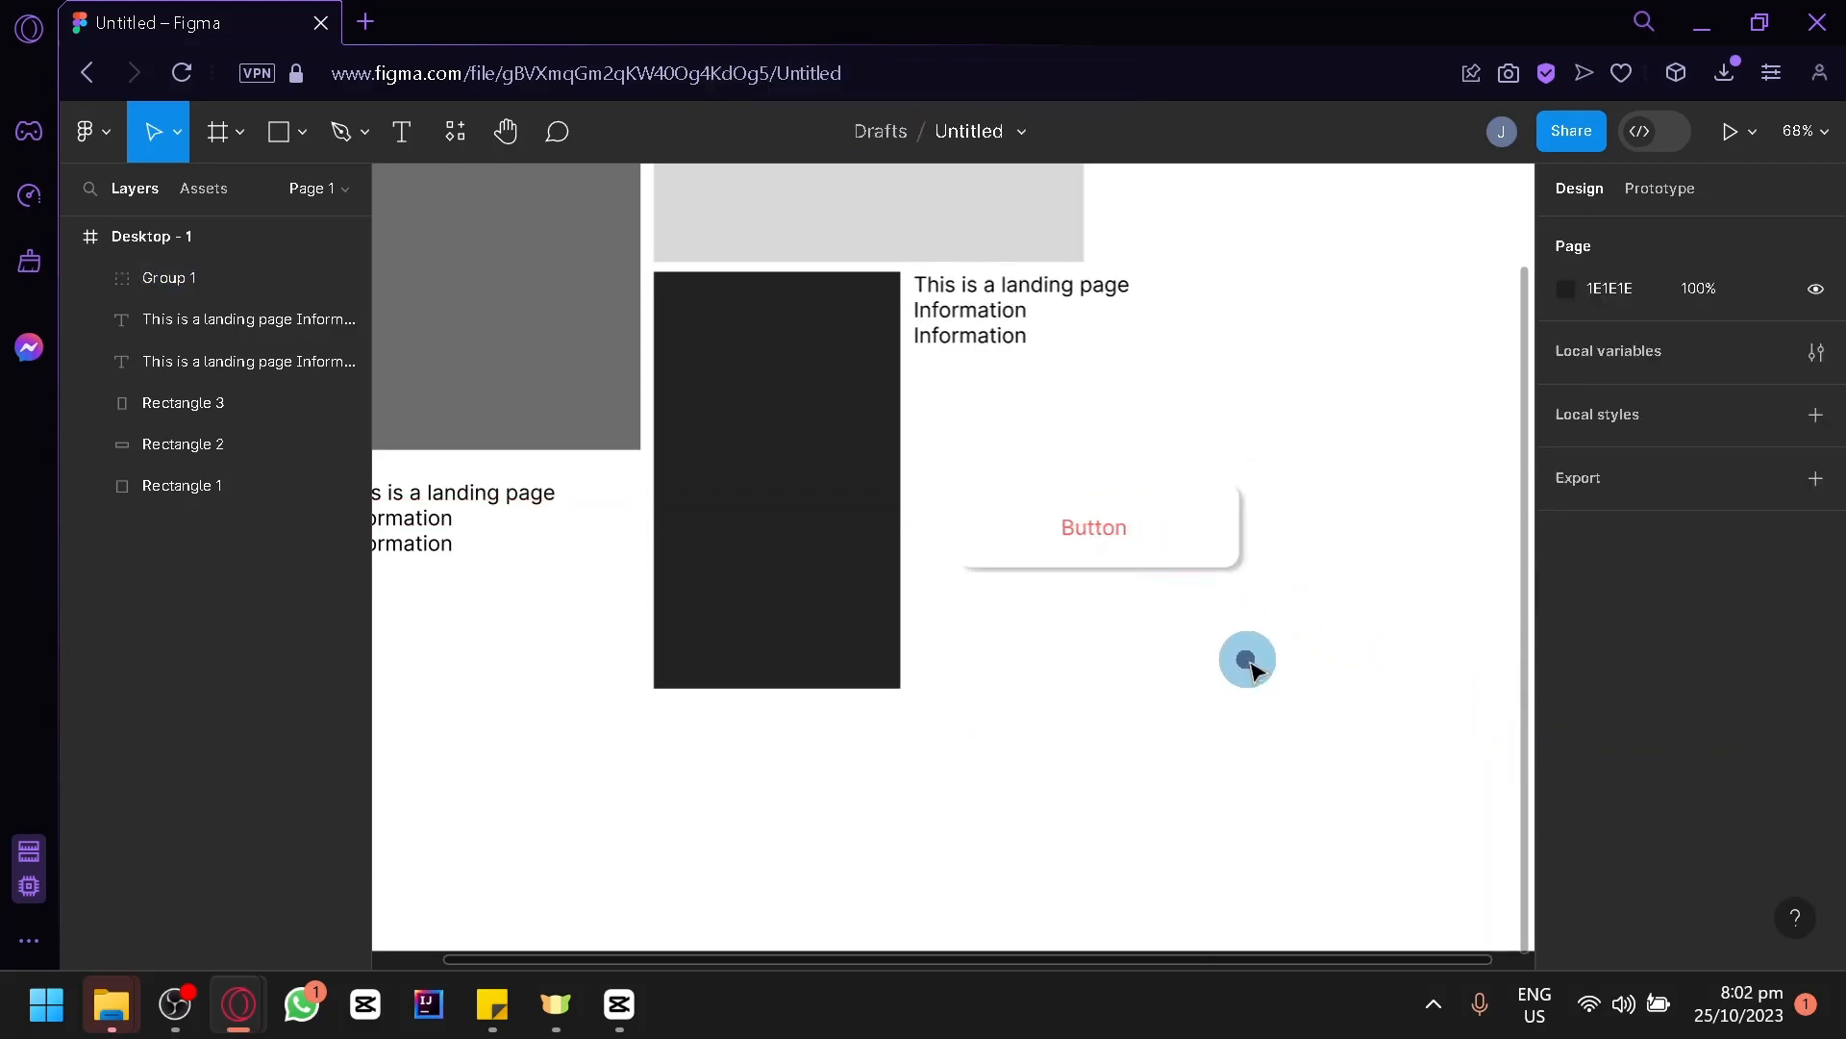
Step: Try a black stroke of width 1 on the button group and remove it again
click(1203, 536)
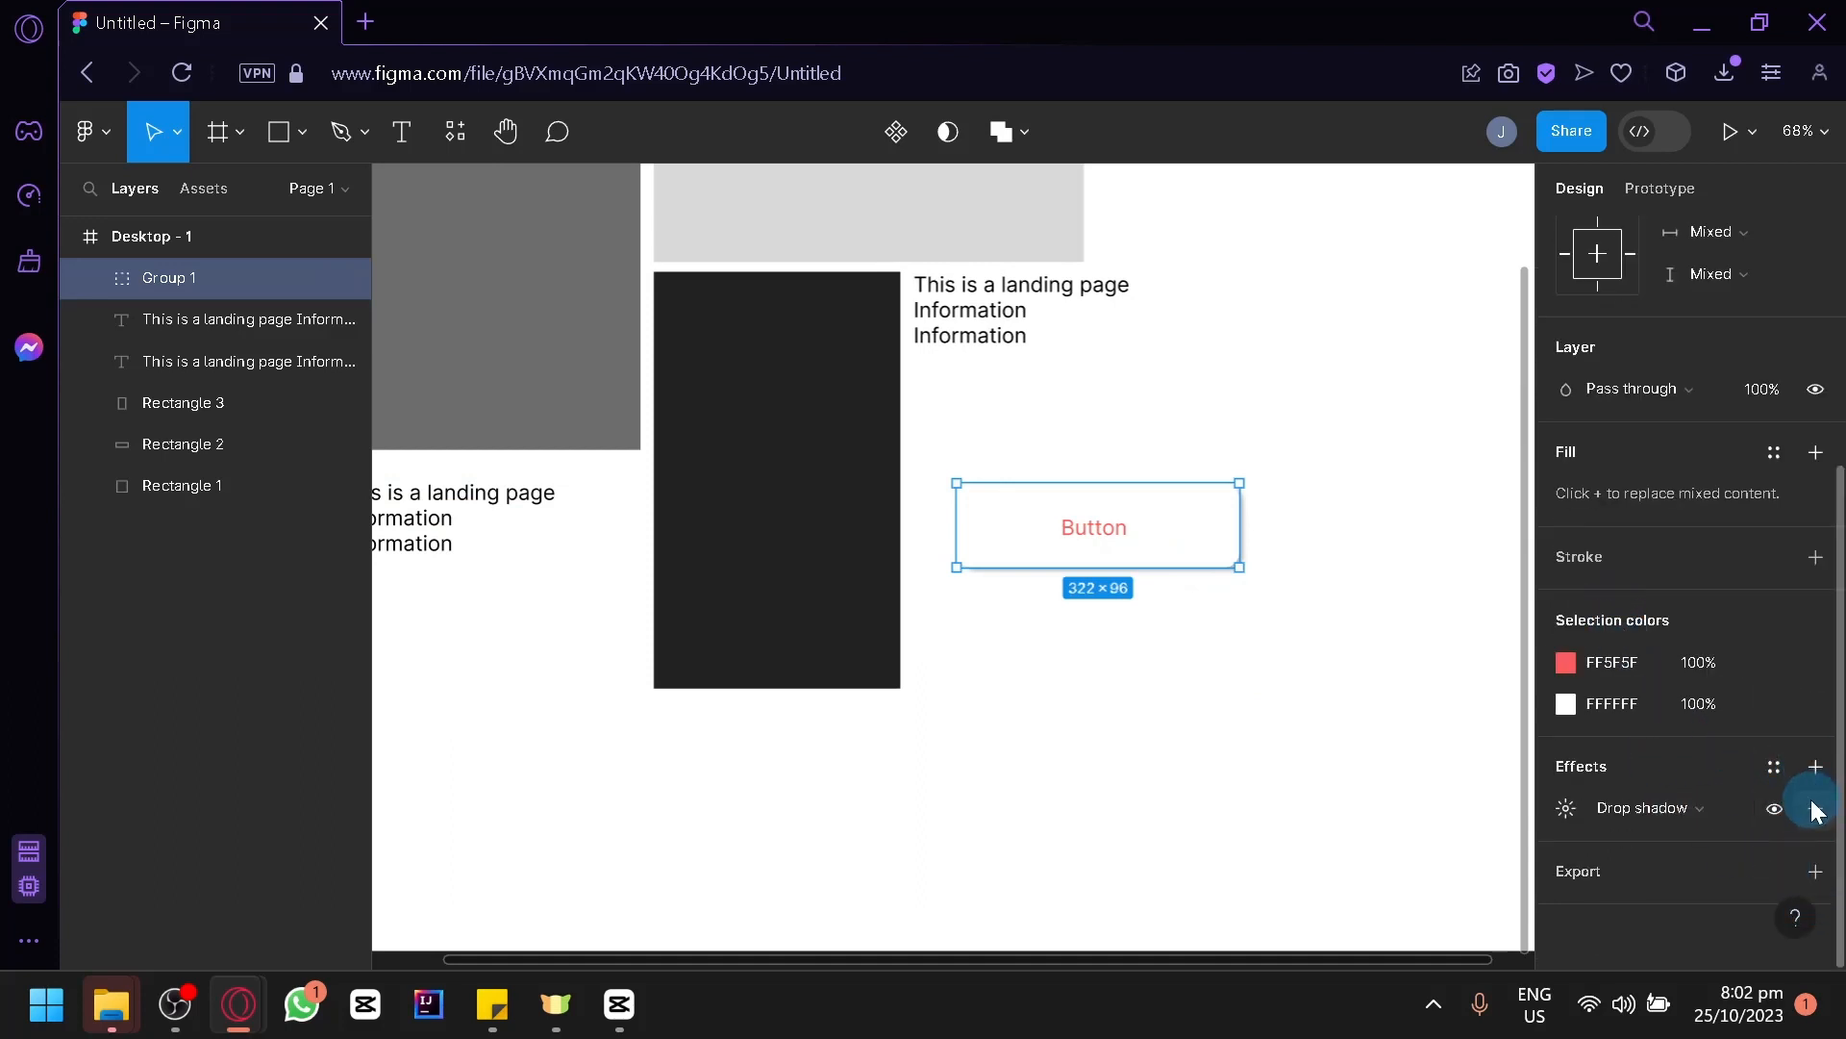
click(1815, 557)
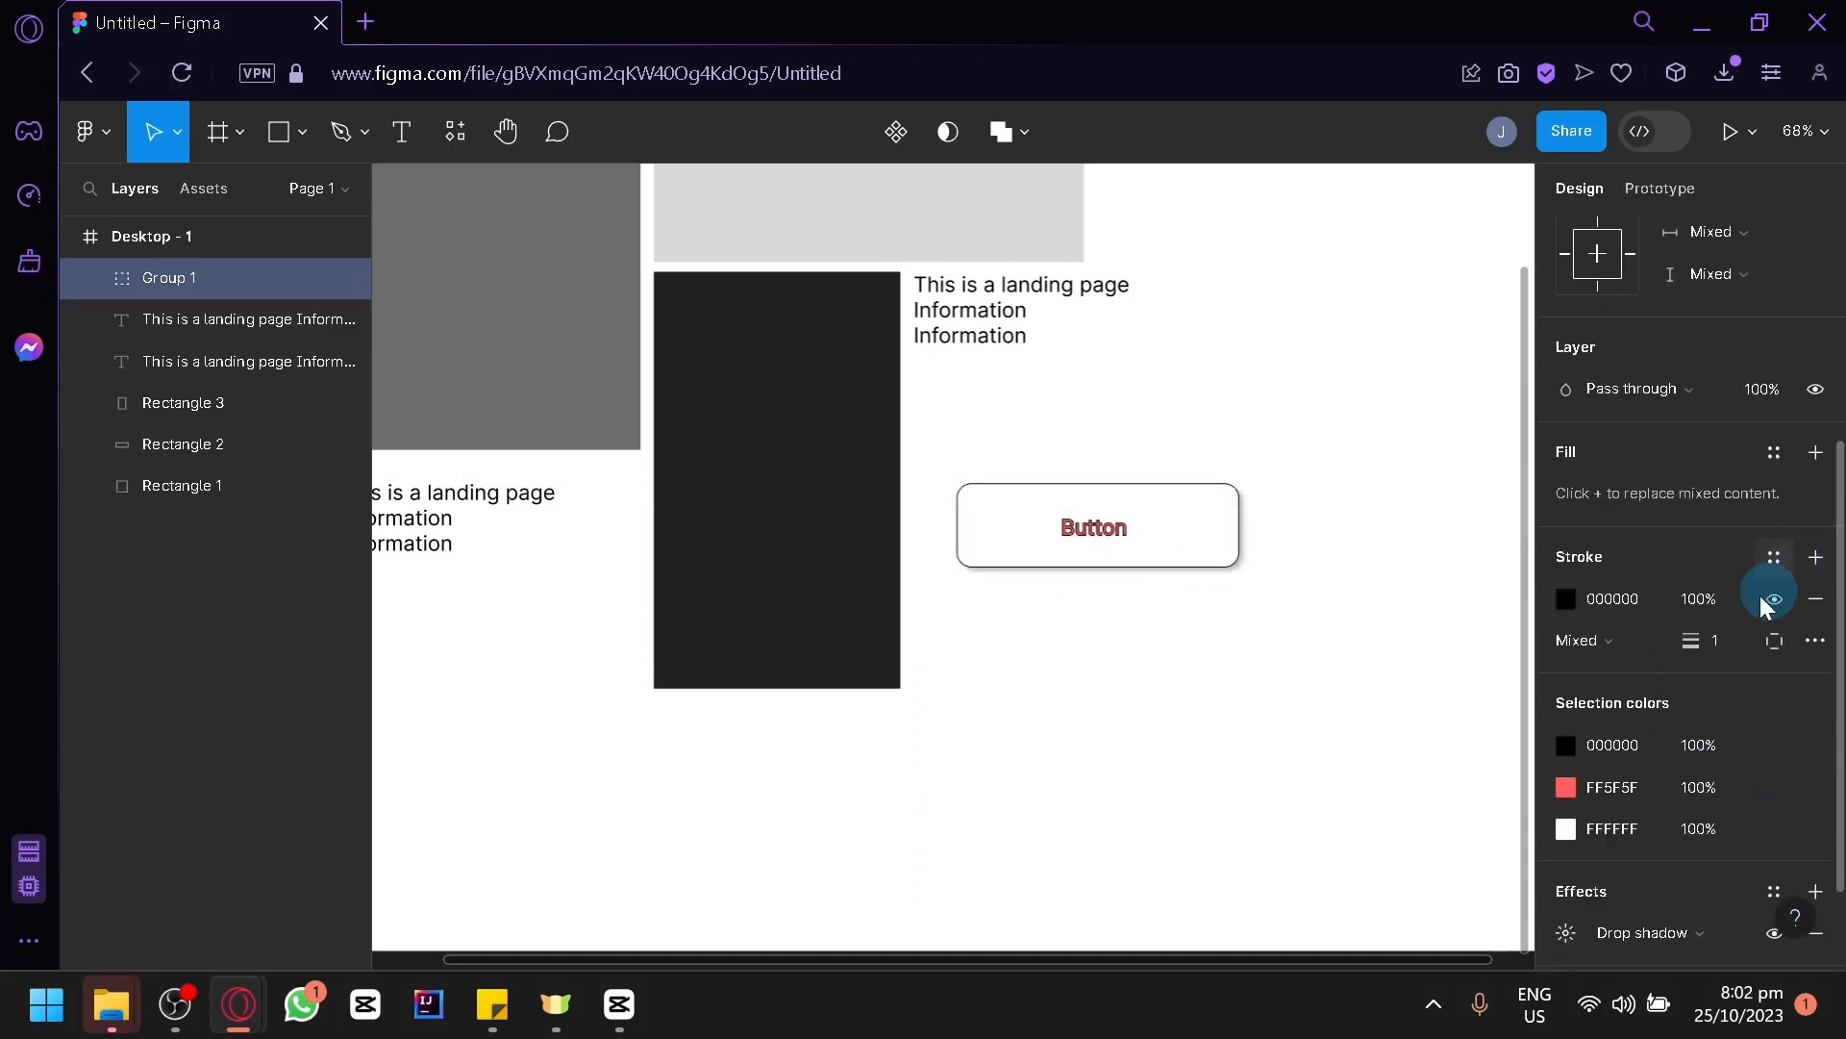
click(1340, 676)
click(1205, 558)
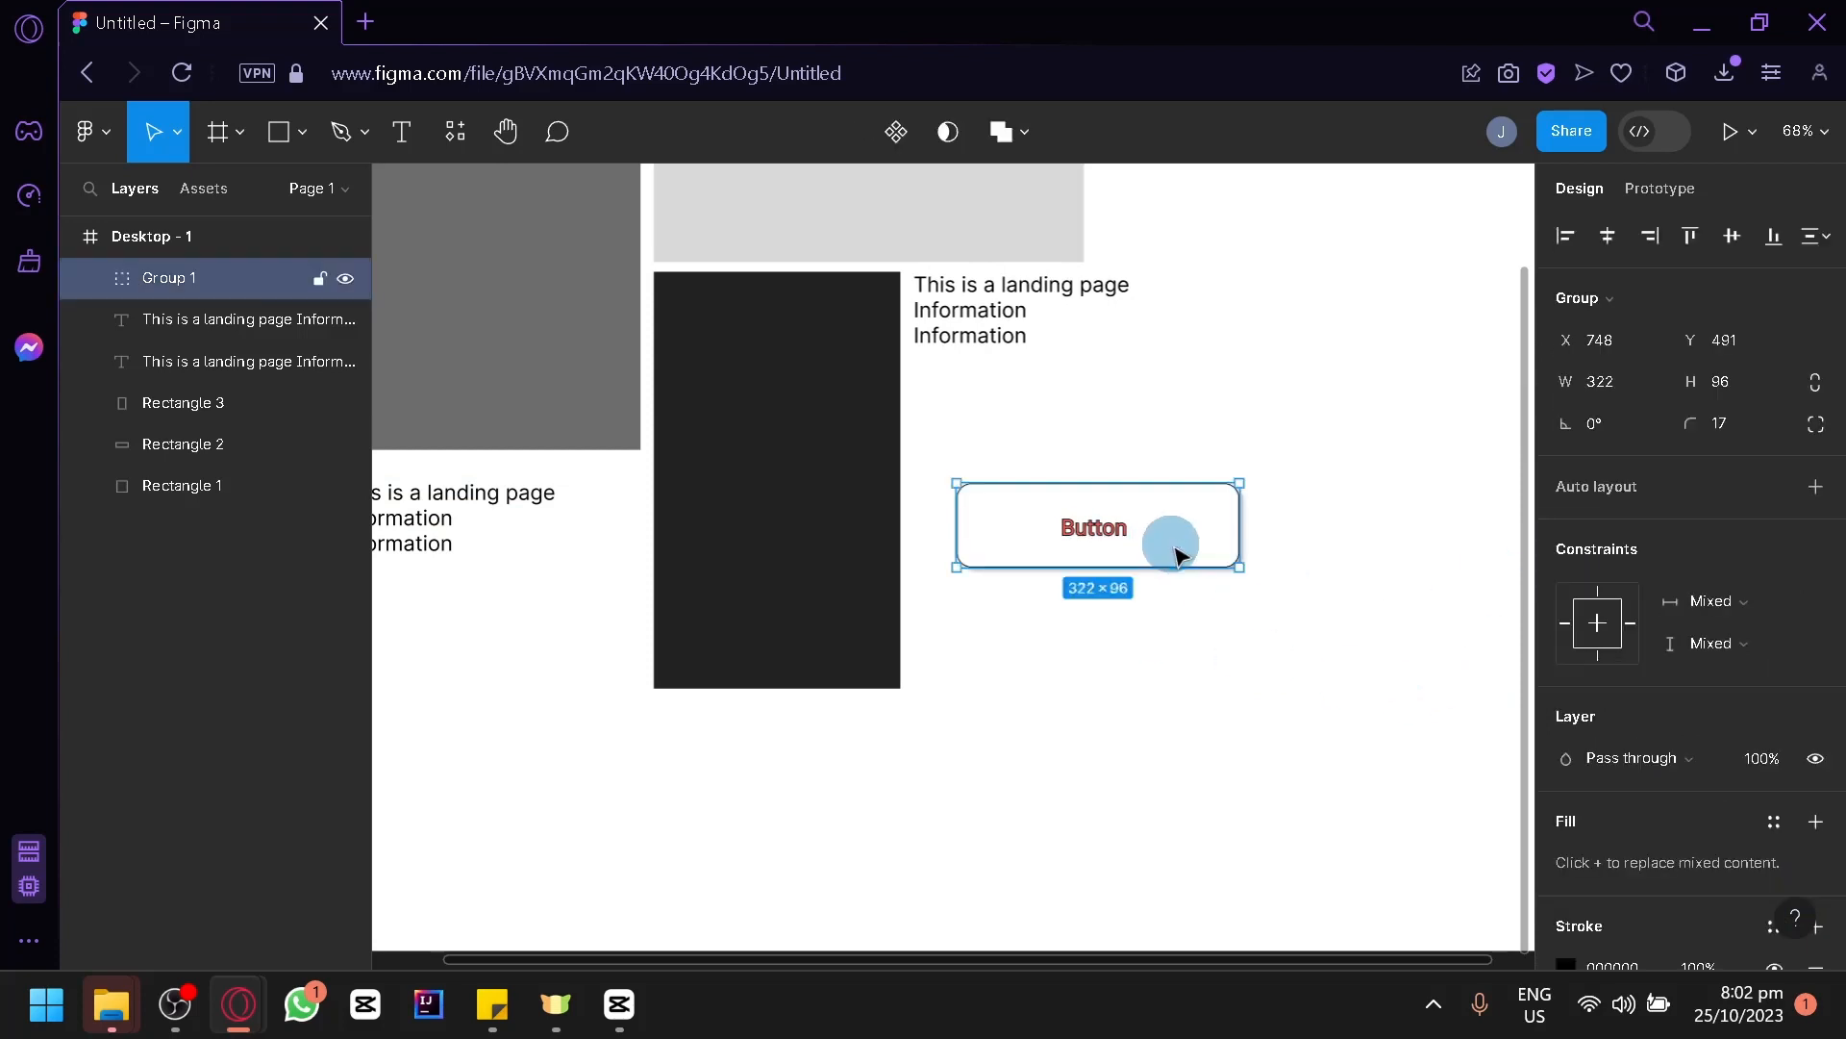
scroll(1813, 856, down, 4)
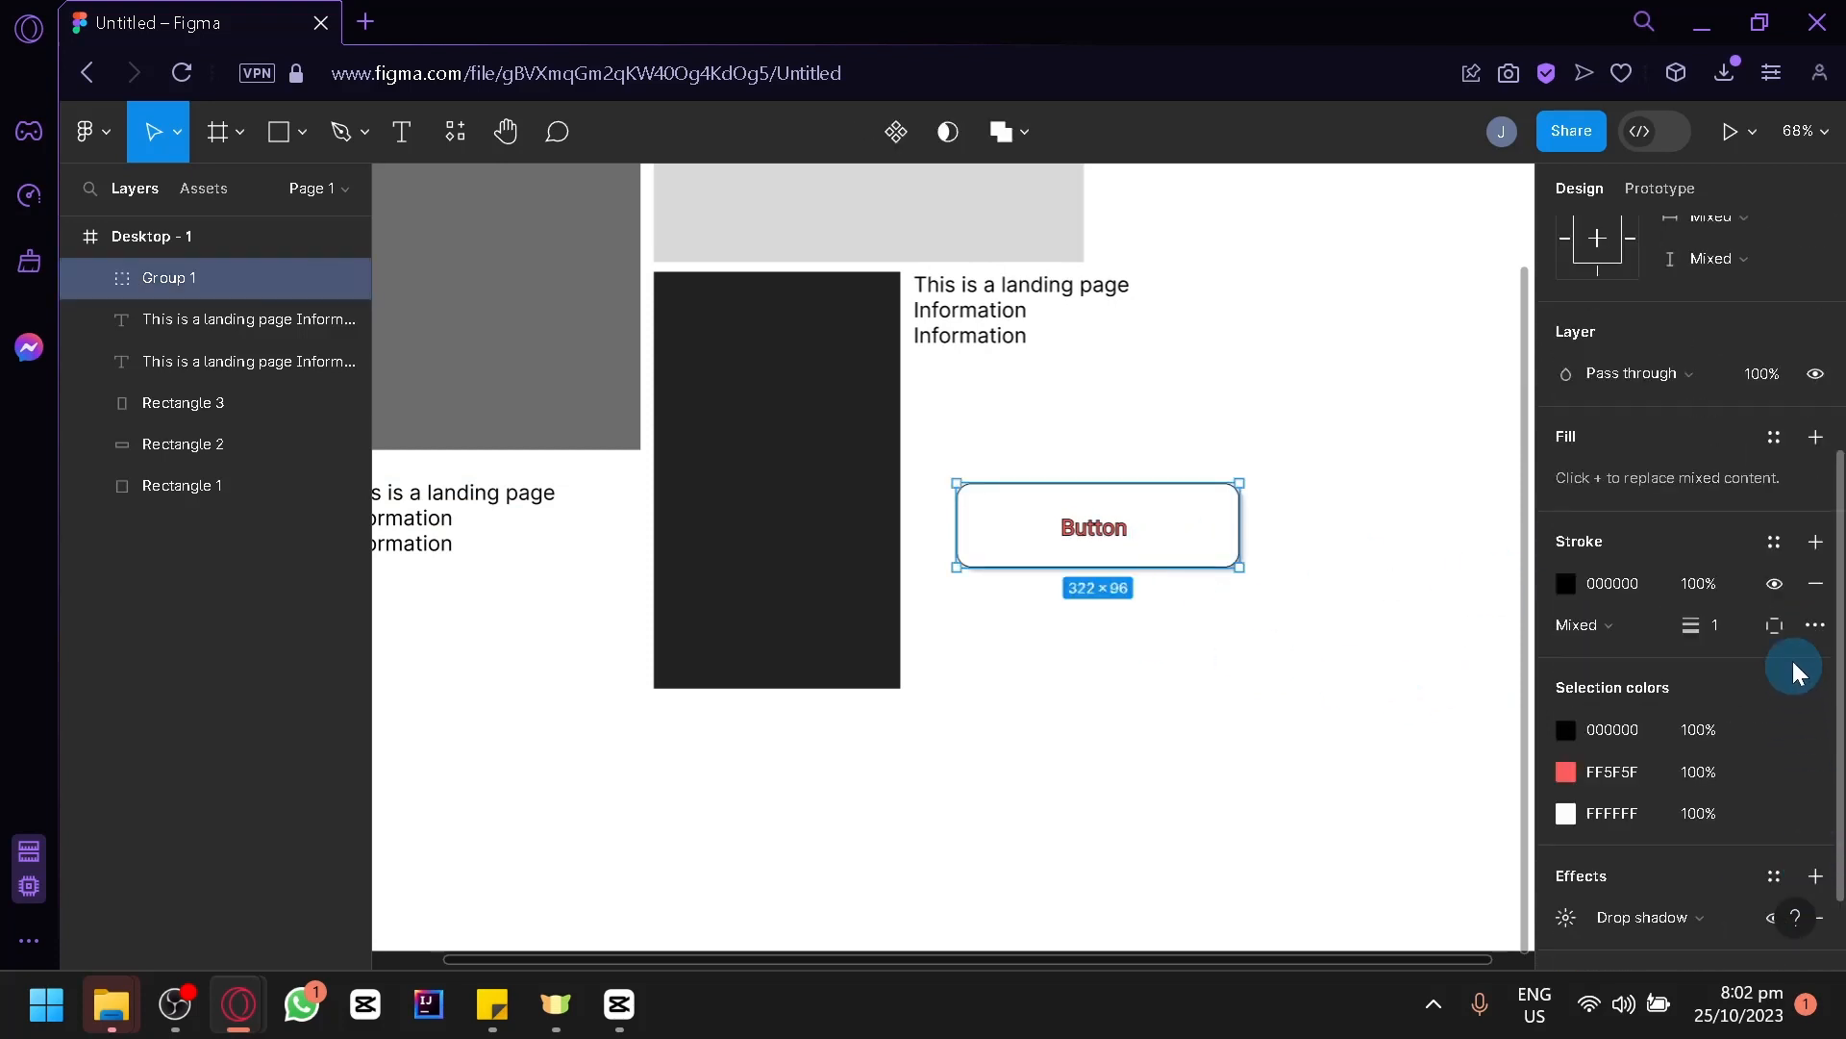
click(1815, 583)
click(1391, 712)
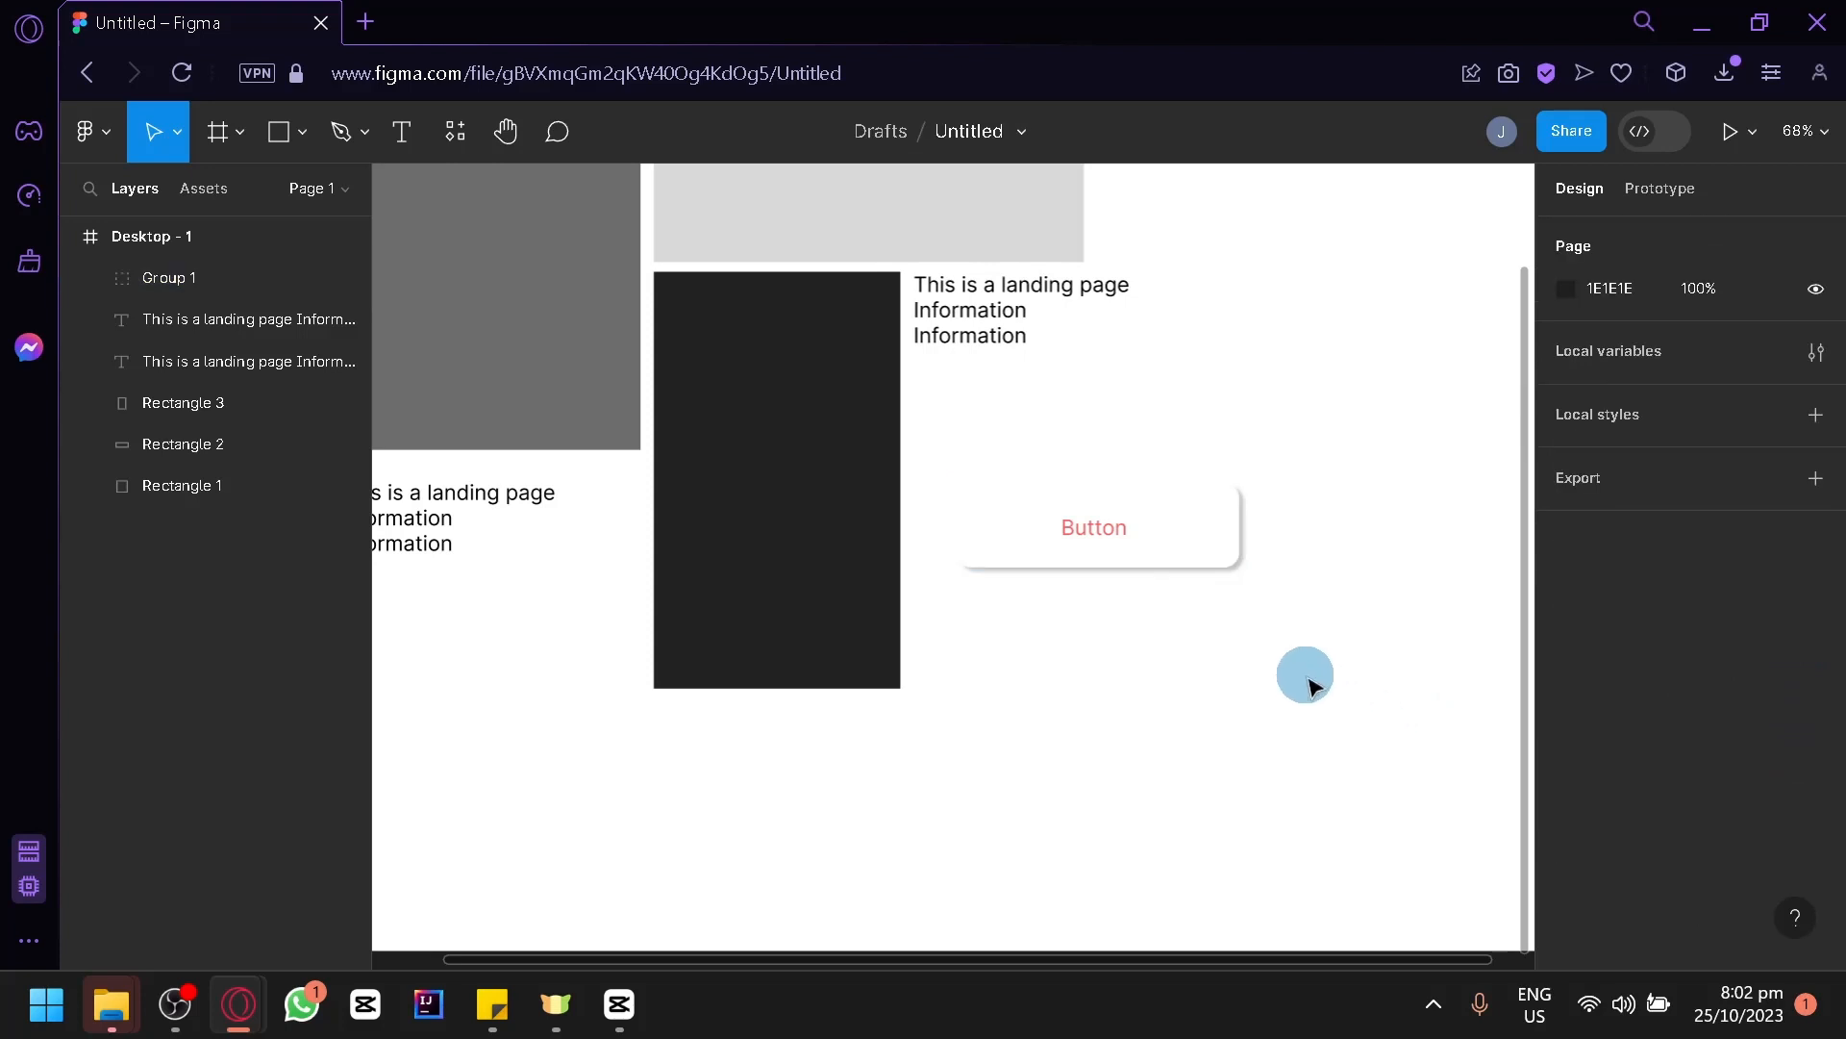
Step: Move the button group to about X 710, Y 629, beside the lower part of the near-black rectangle
drag(1105, 536, 1100, 646)
click(1221, 694)
click(1187, 771)
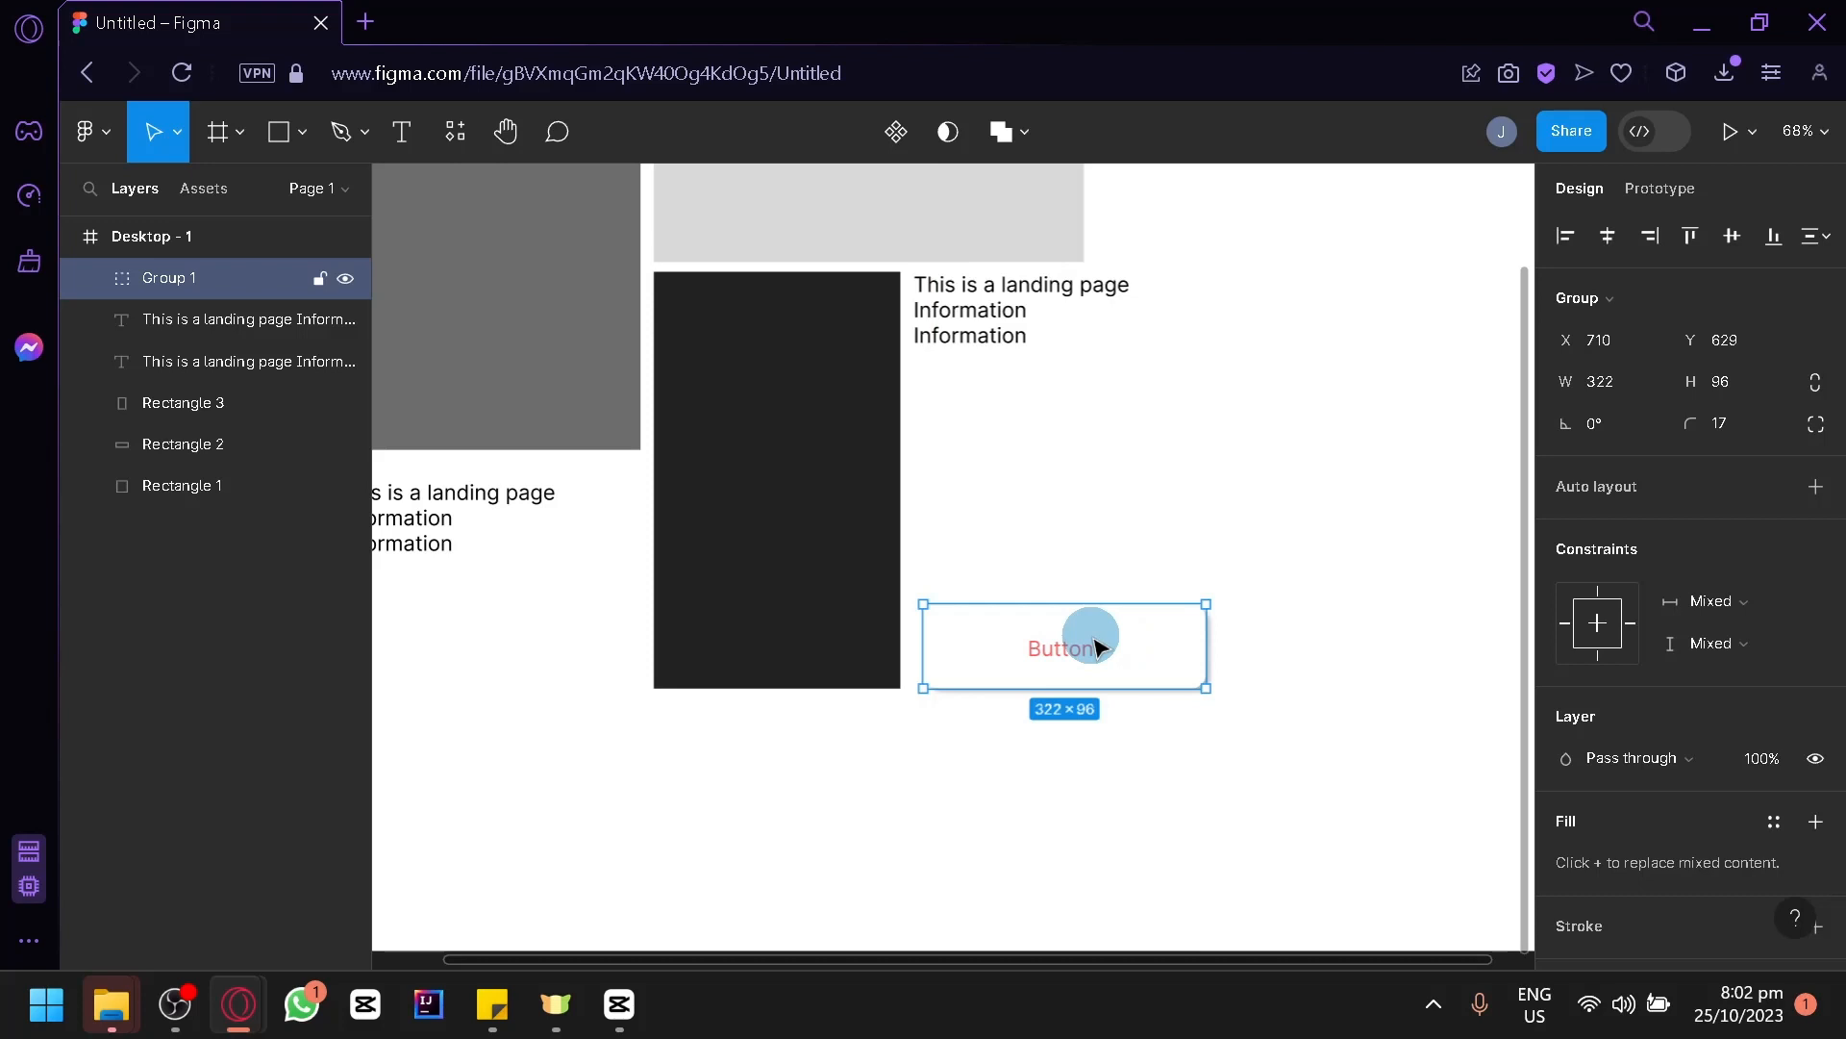
click(1055, 574)
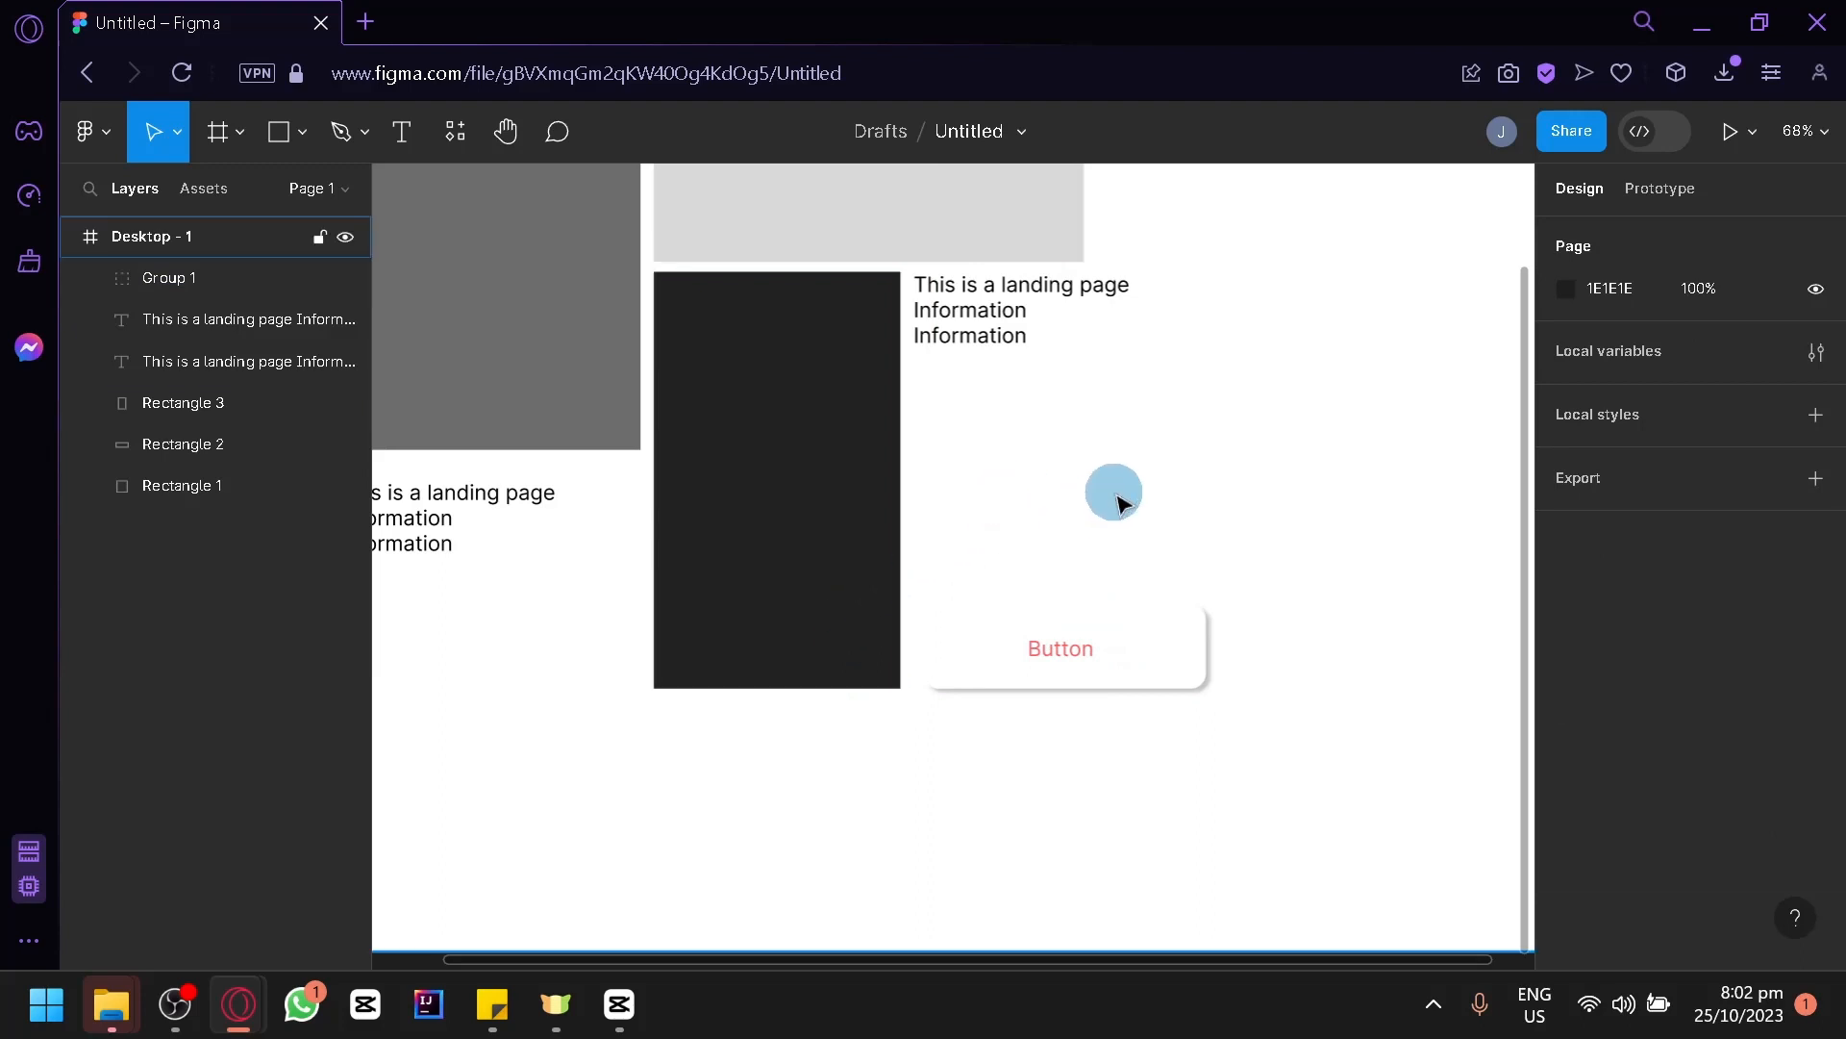
Step: Move the button group to the frame's upper-right area and duplicate it twice to form a vertical stack of three buttons
scroll(1136, 502, down, 2)
drag(1134, 590, 1360, 412)
click(1221, 536)
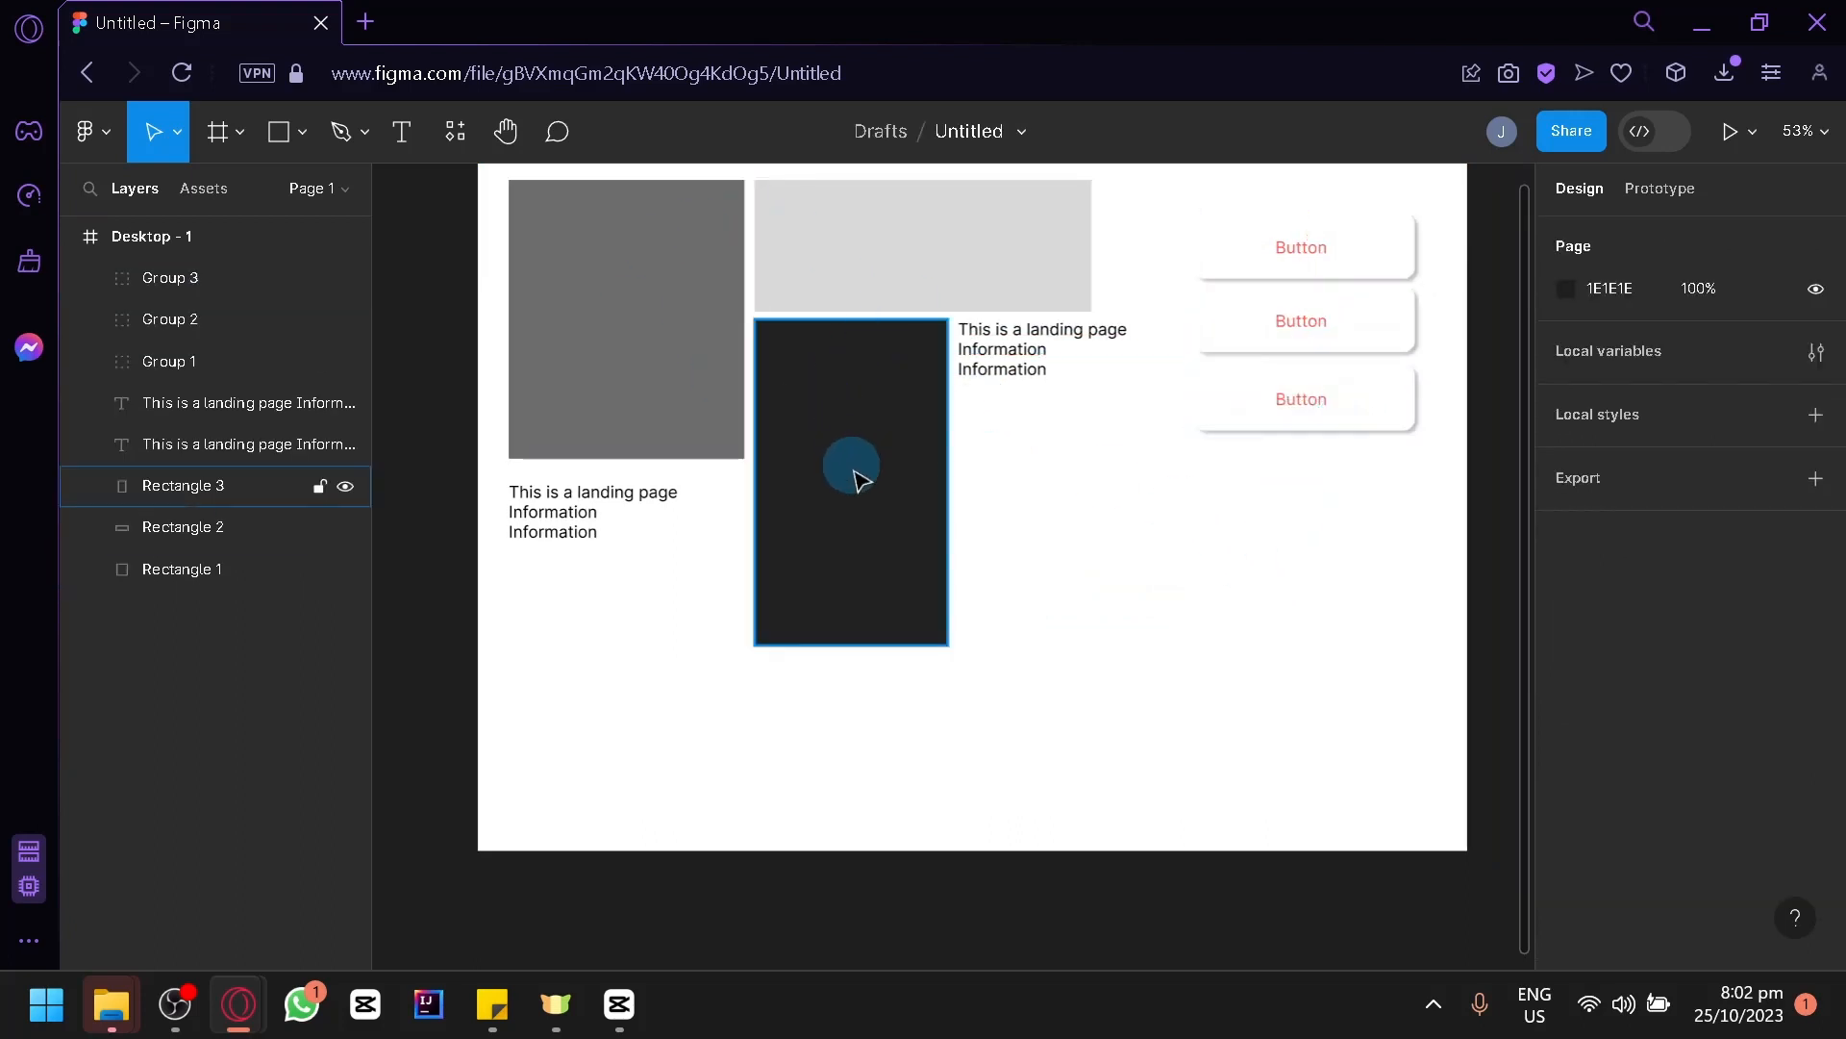
Step: Draw a line about 777 long with 0° rotation and place it near the frame's lower edge at about X 45, Y 936
click(302, 135)
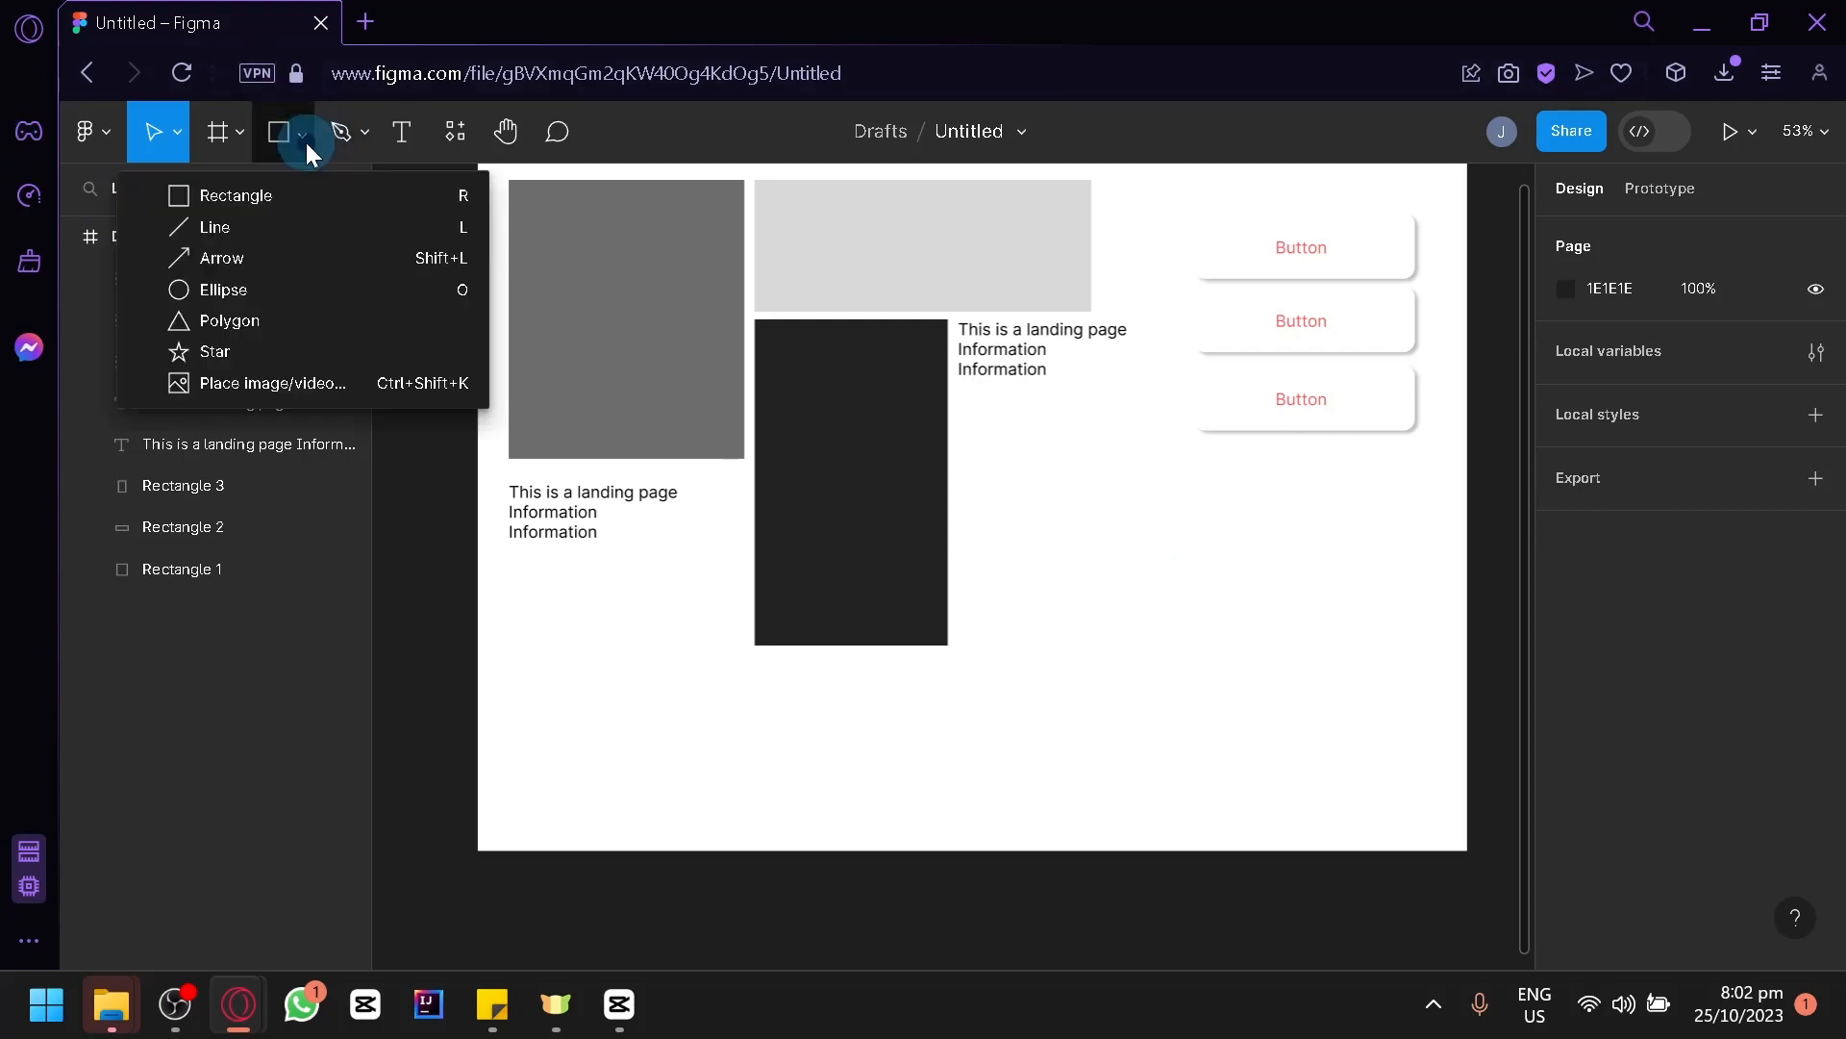
click(301, 225)
drag(587, 702, 1123, 707)
click(1614, 383)
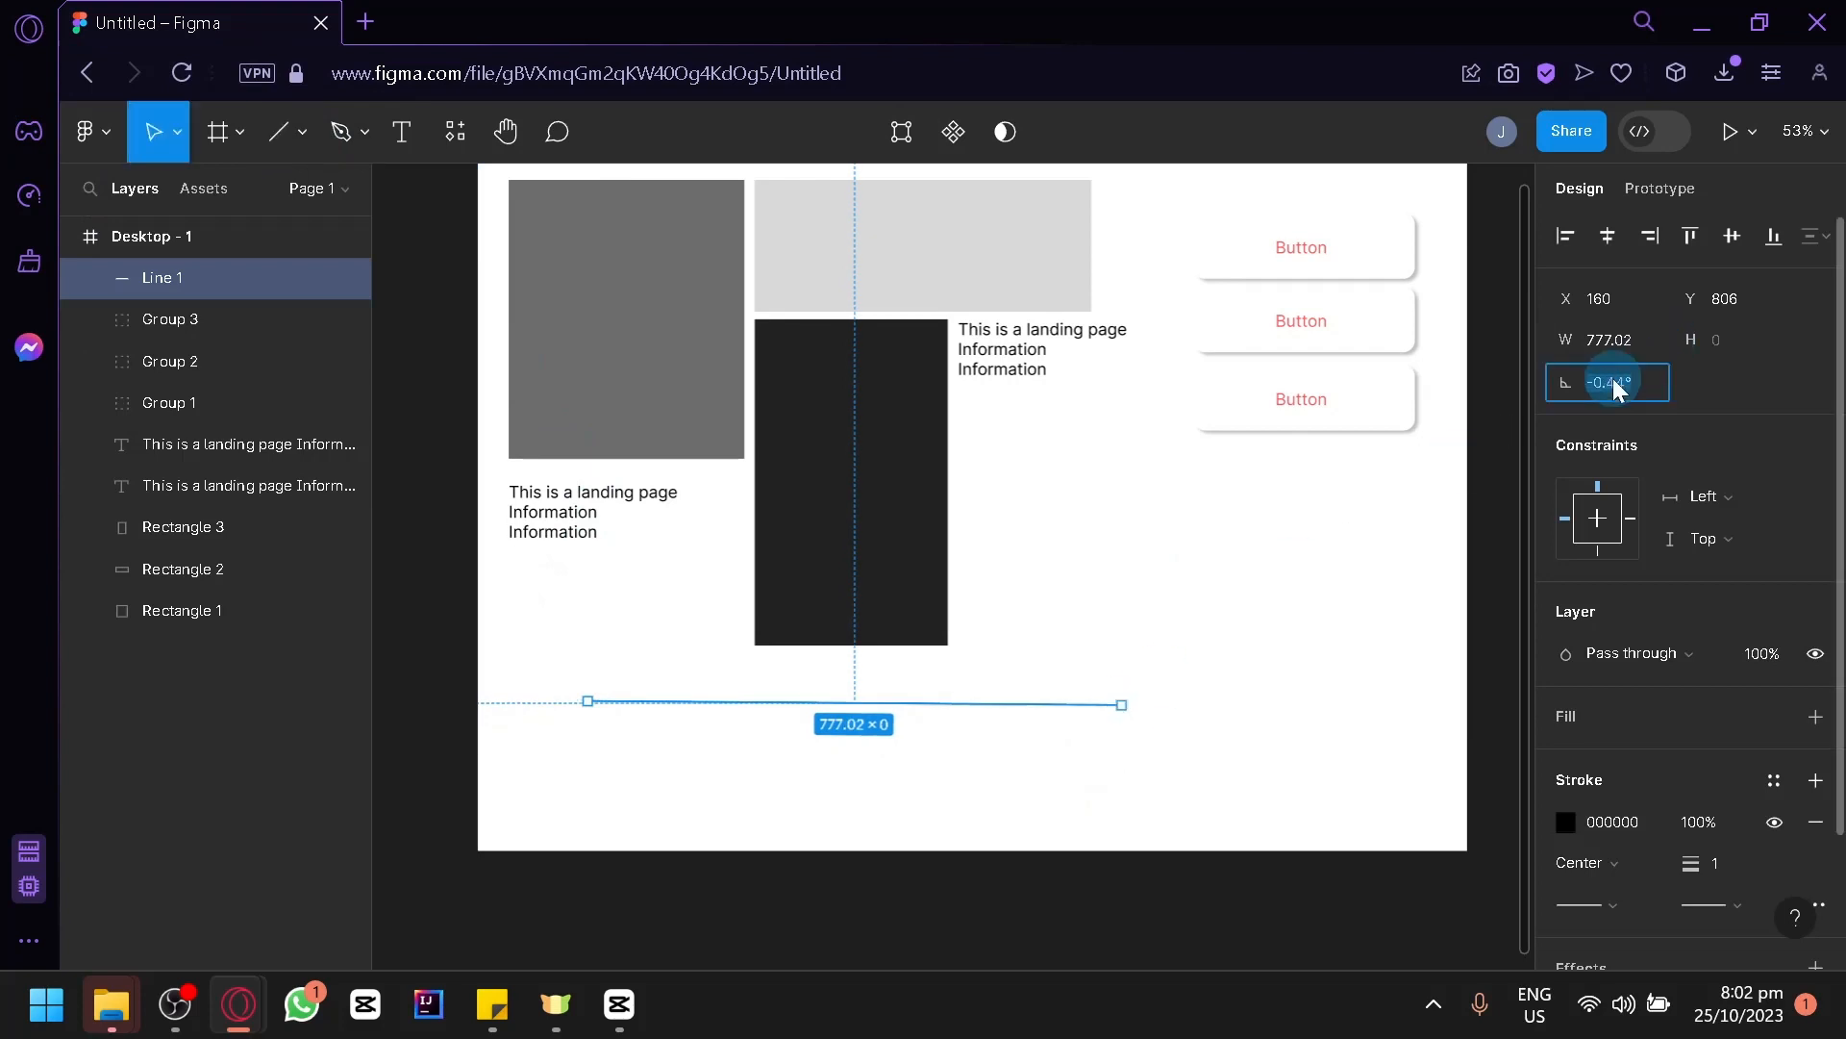
key(Return)
click(1135, 767)
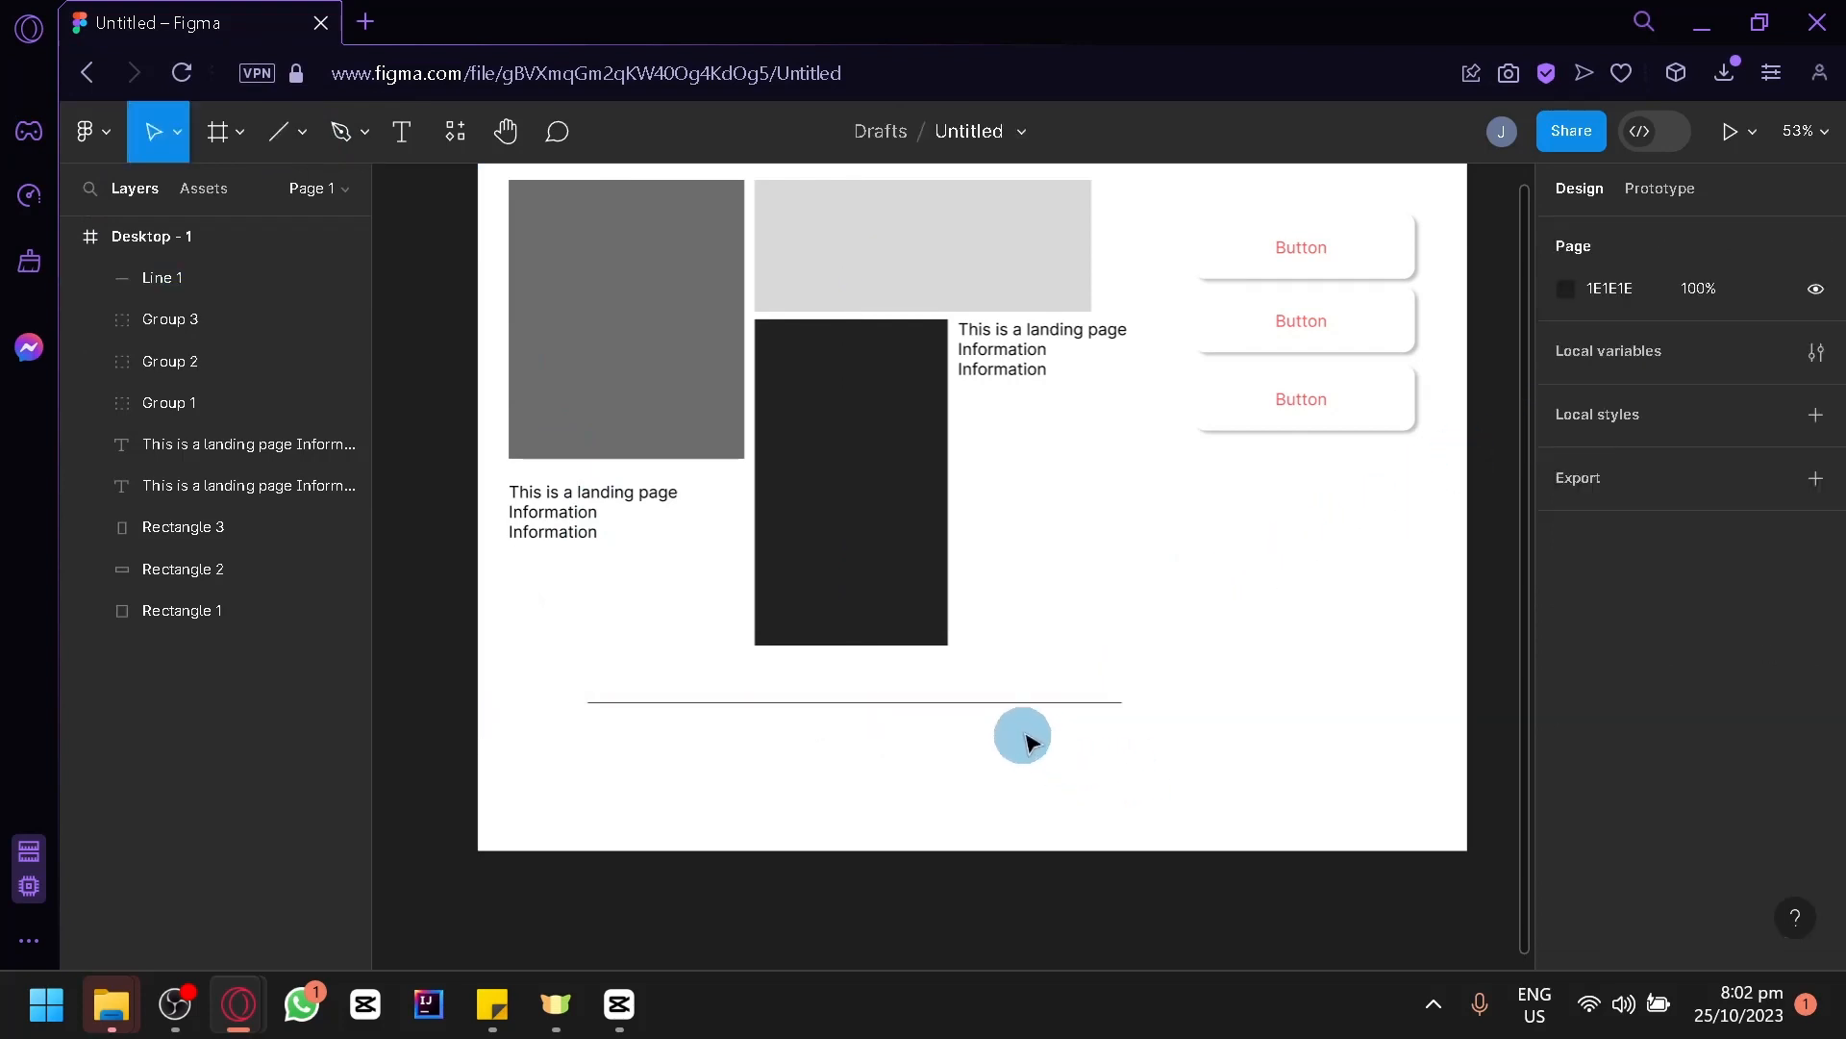
drag(1003, 707, 927, 788)
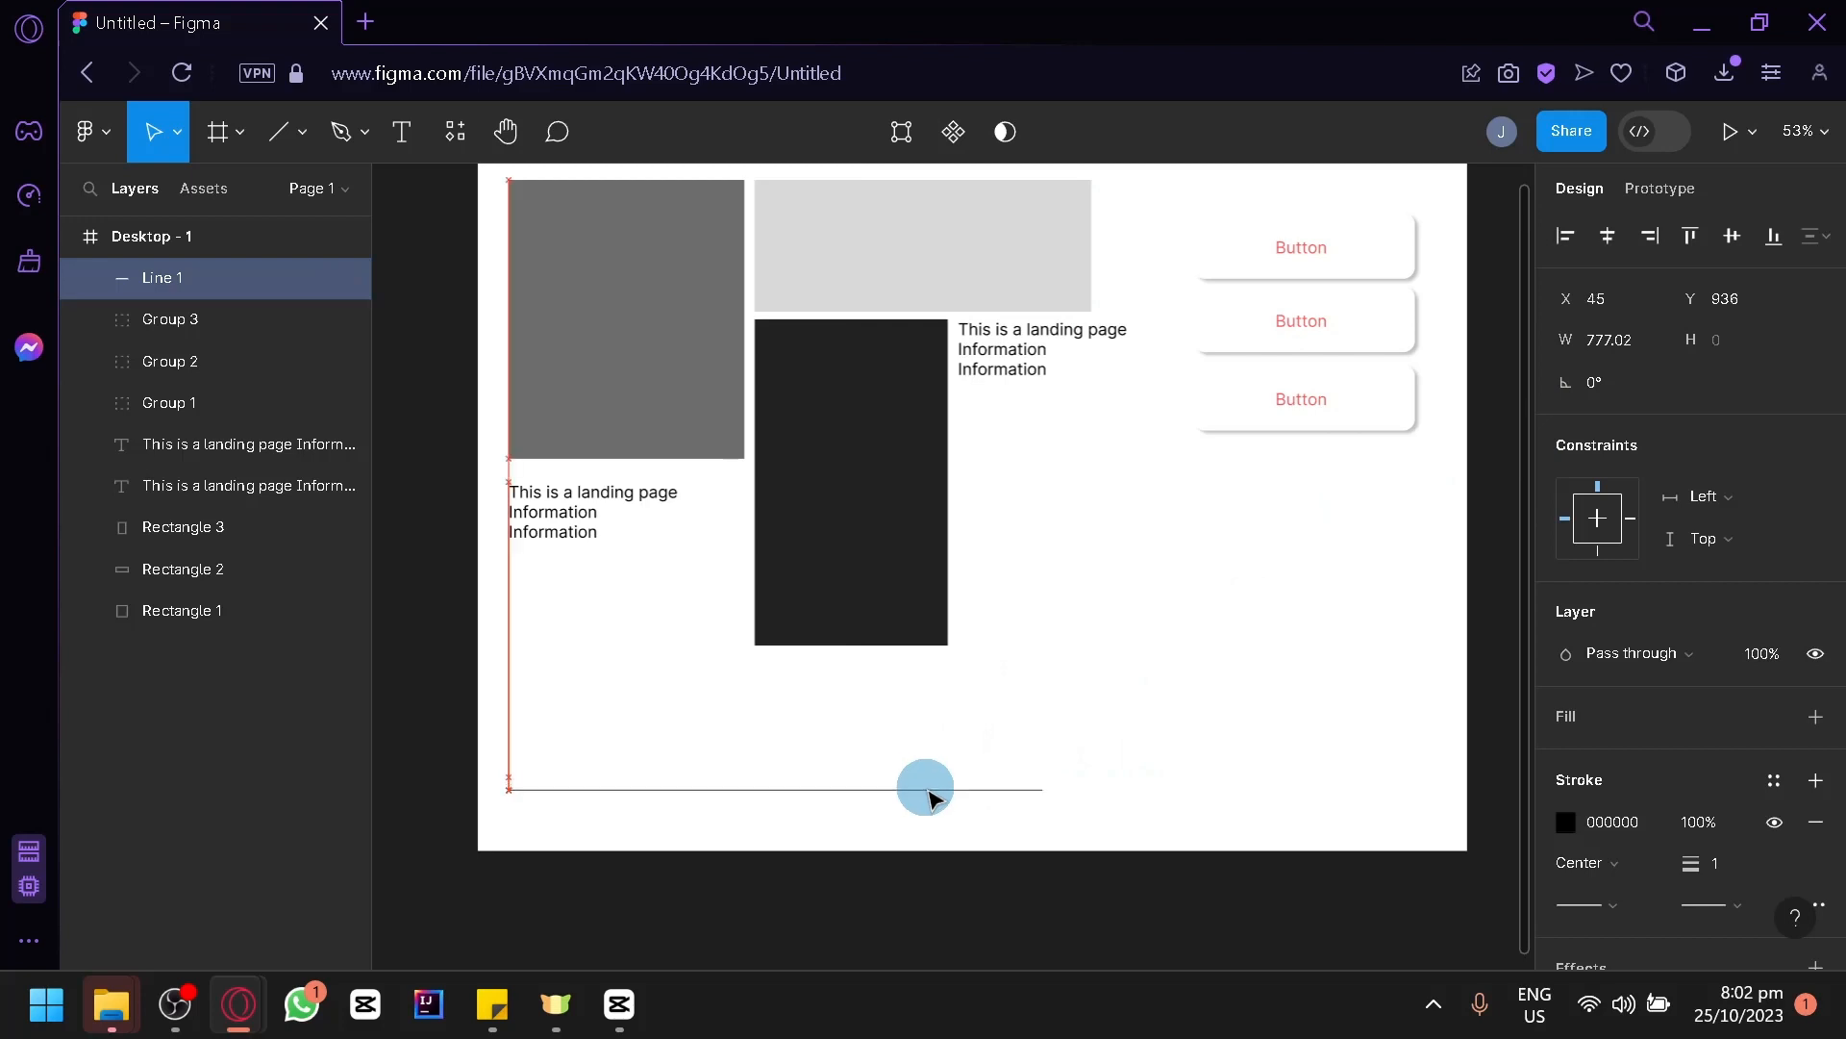
click(1135, 640)
click(306, 137)
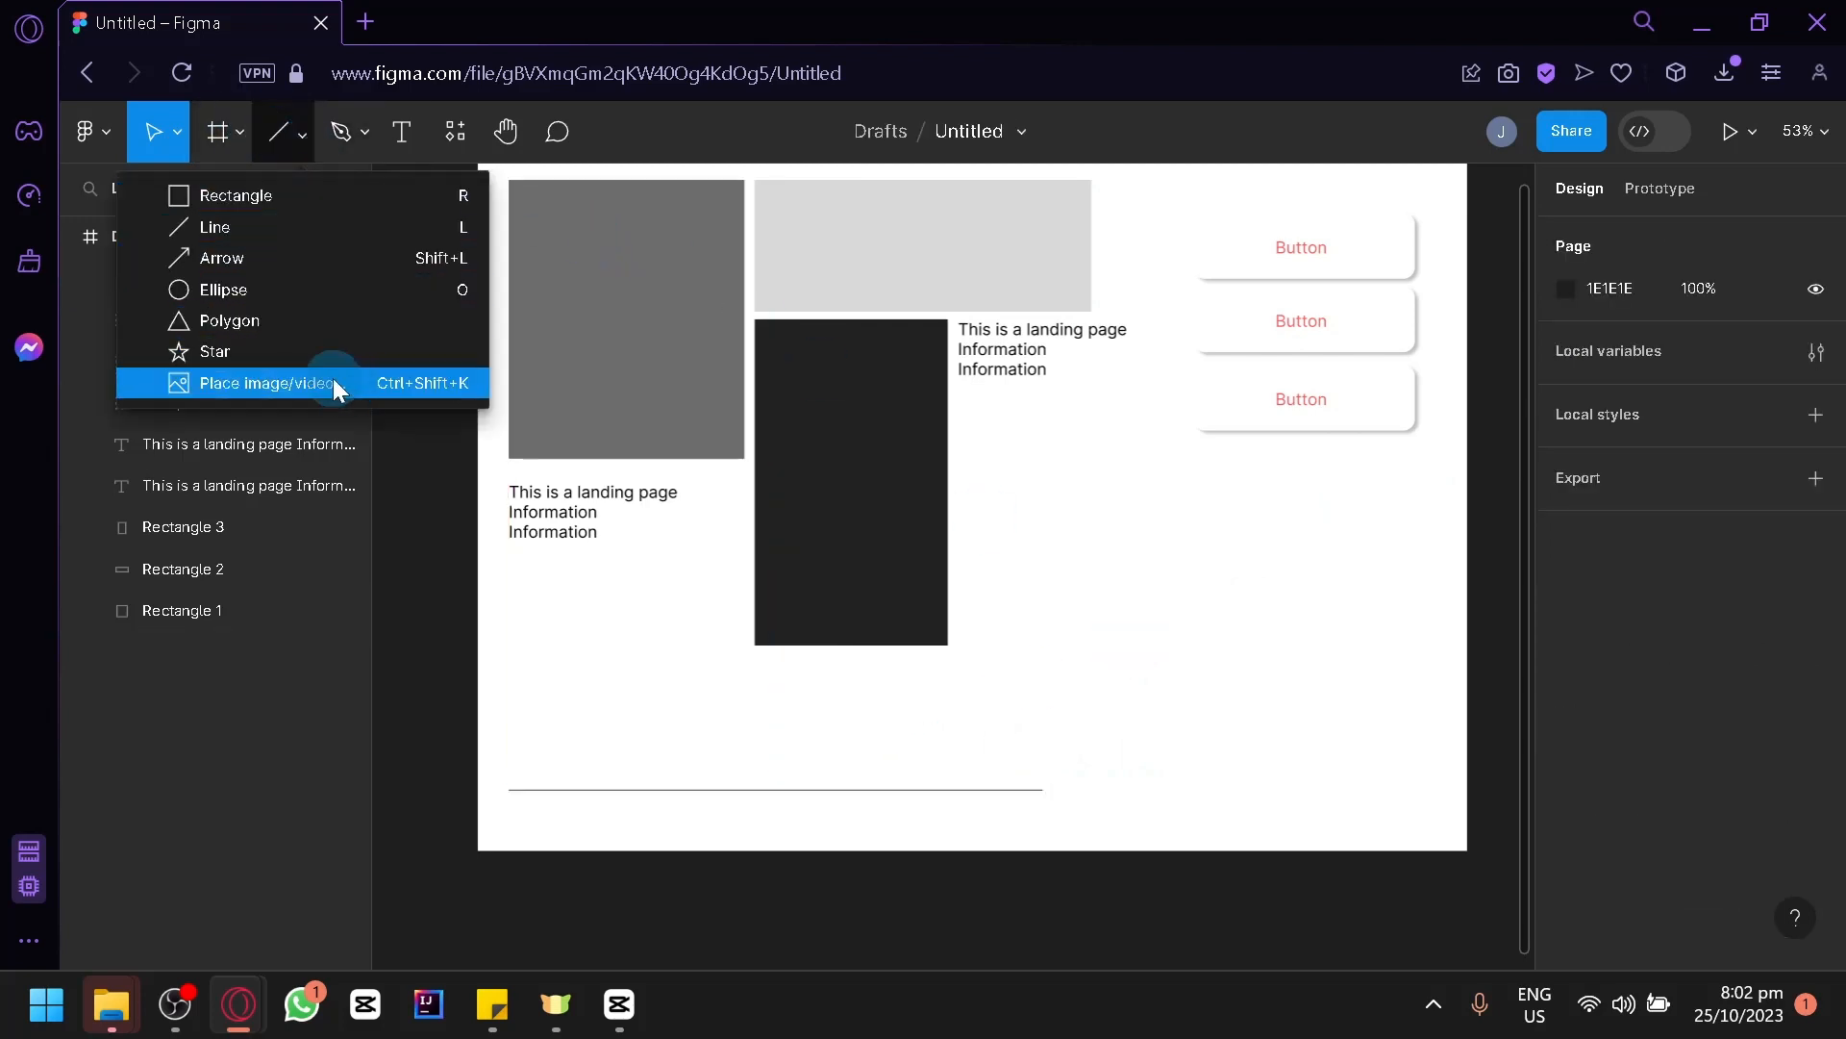
scroll(914, 534, up, 1)
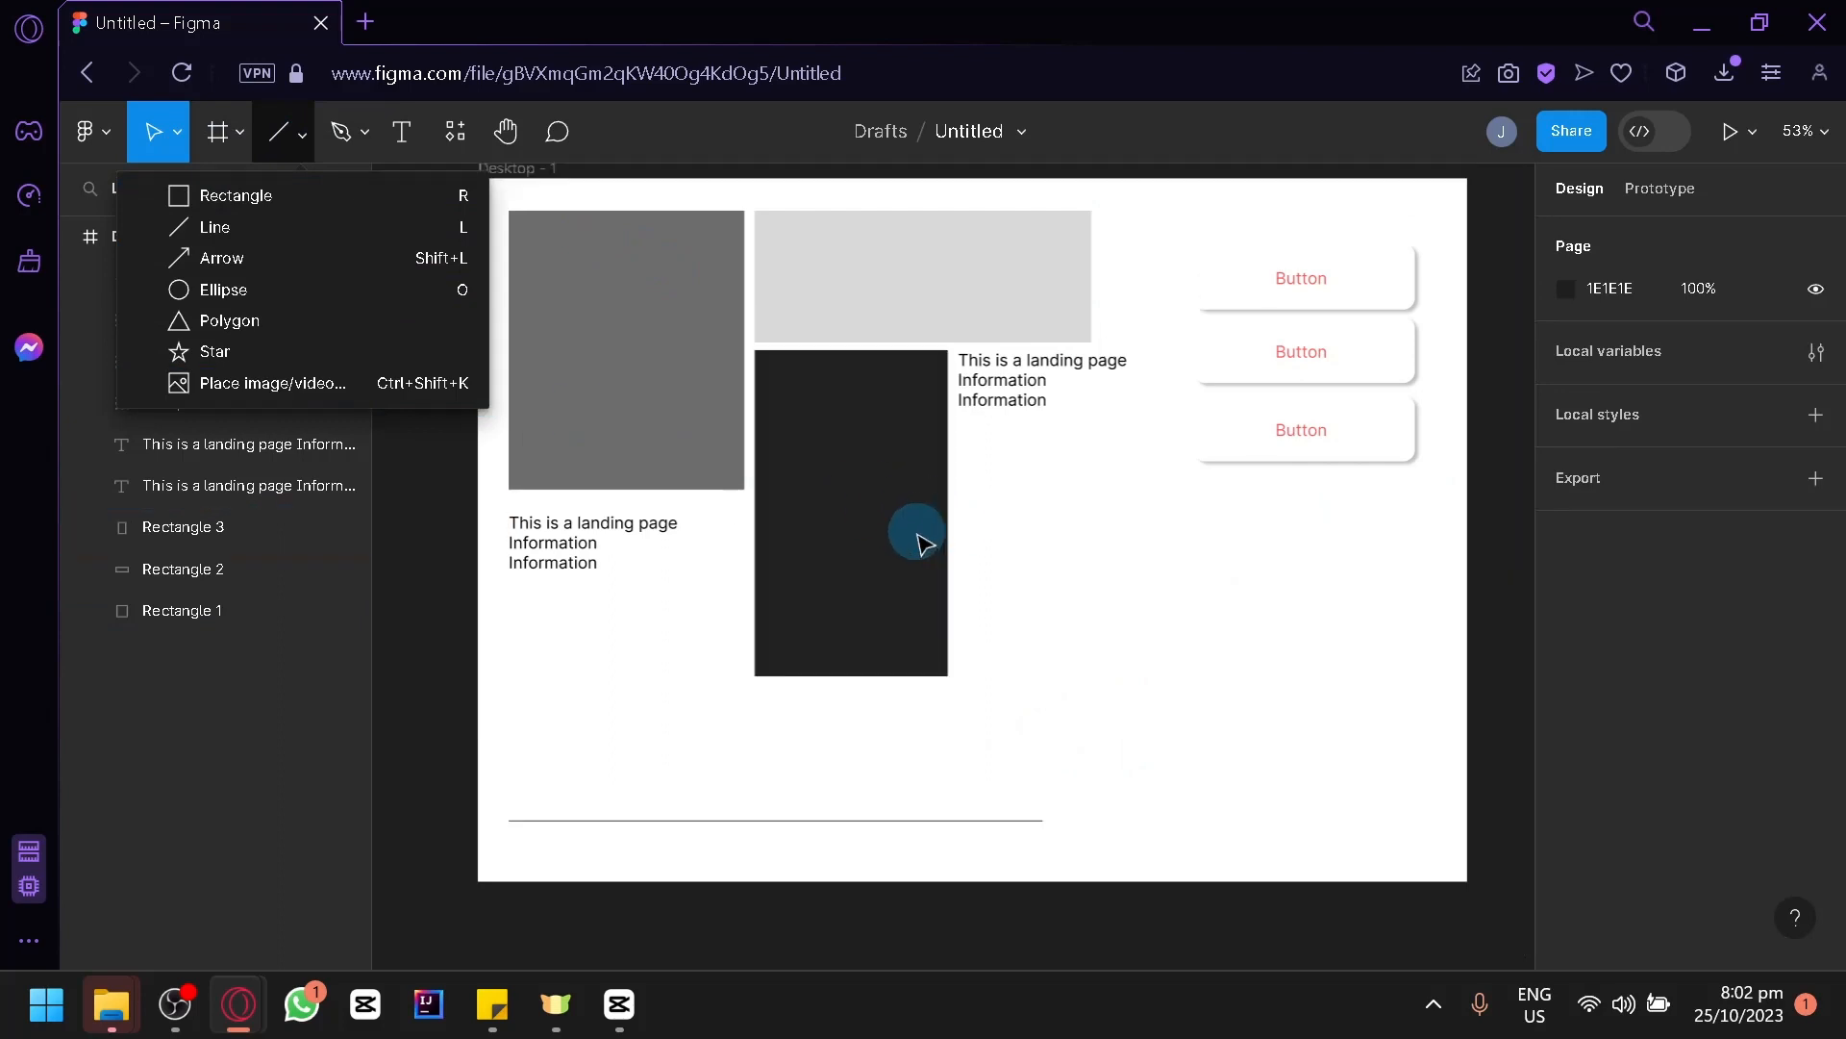
click(1134, 610)
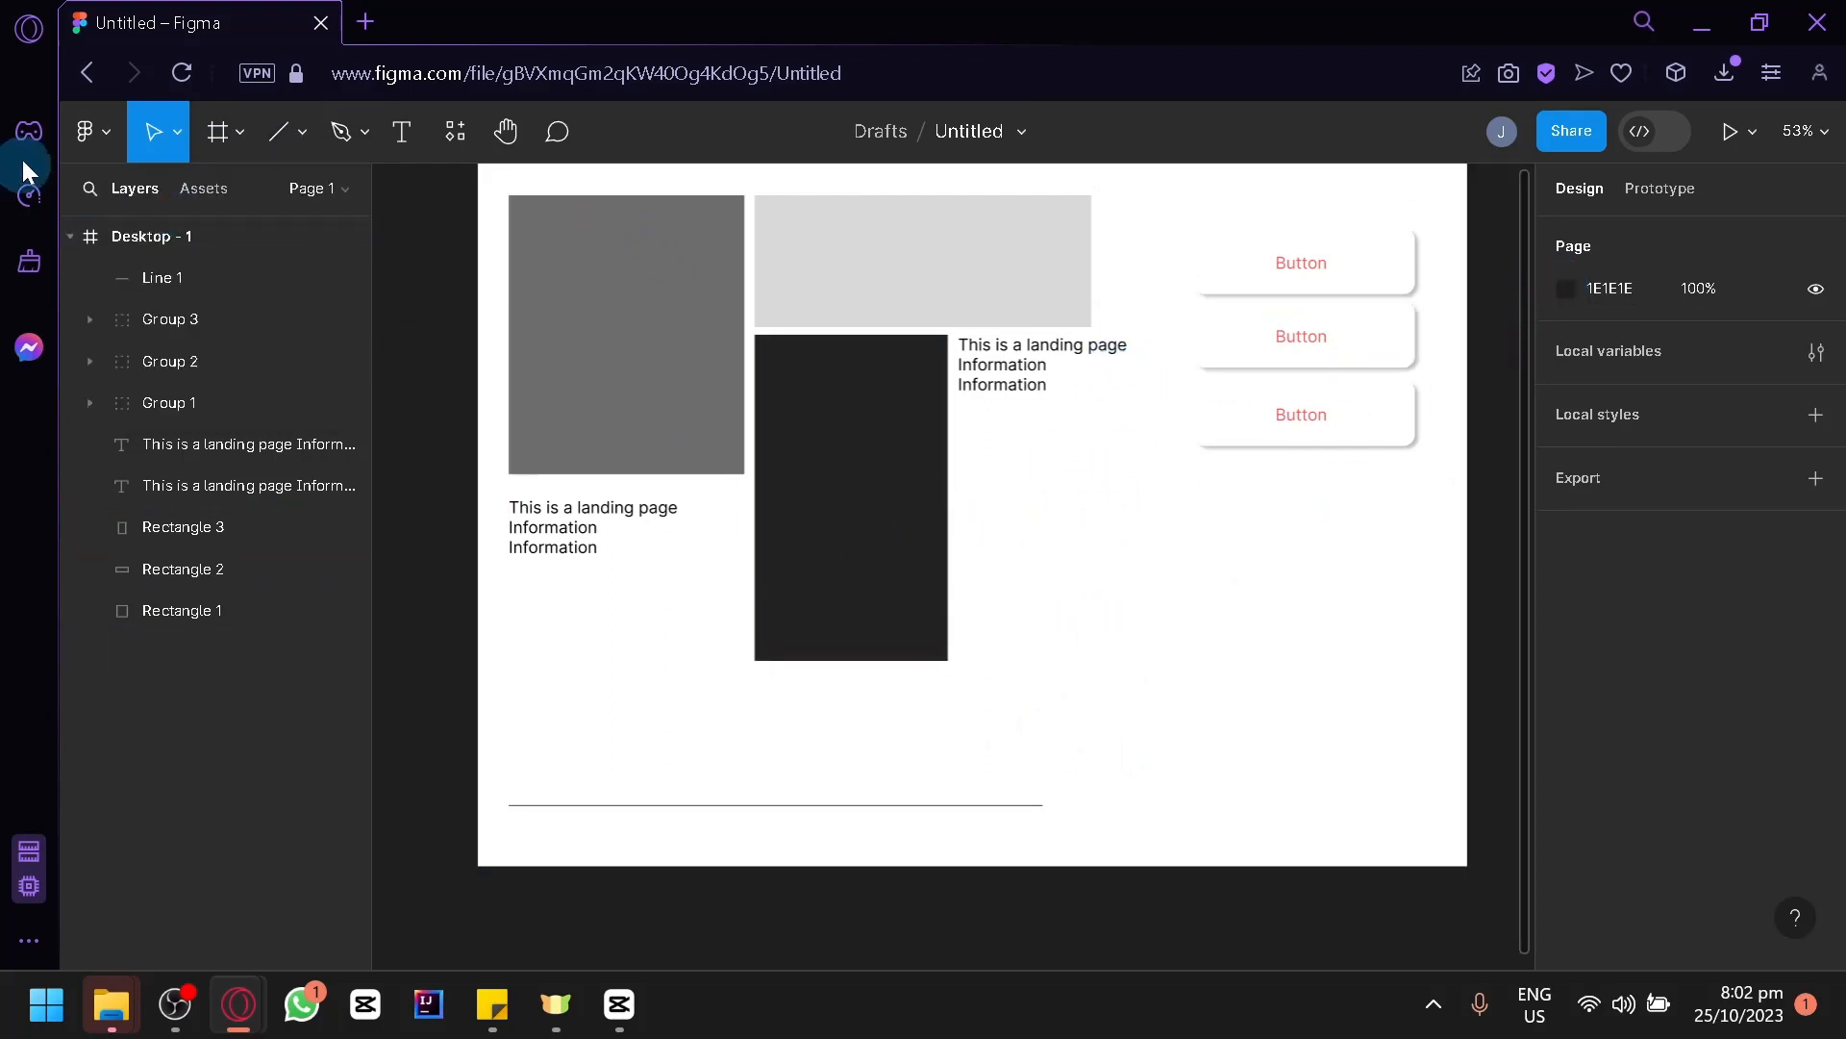
Step: Change the Desktop - 1 frame's background fill to light grey E6E6E6
click(154, 241)
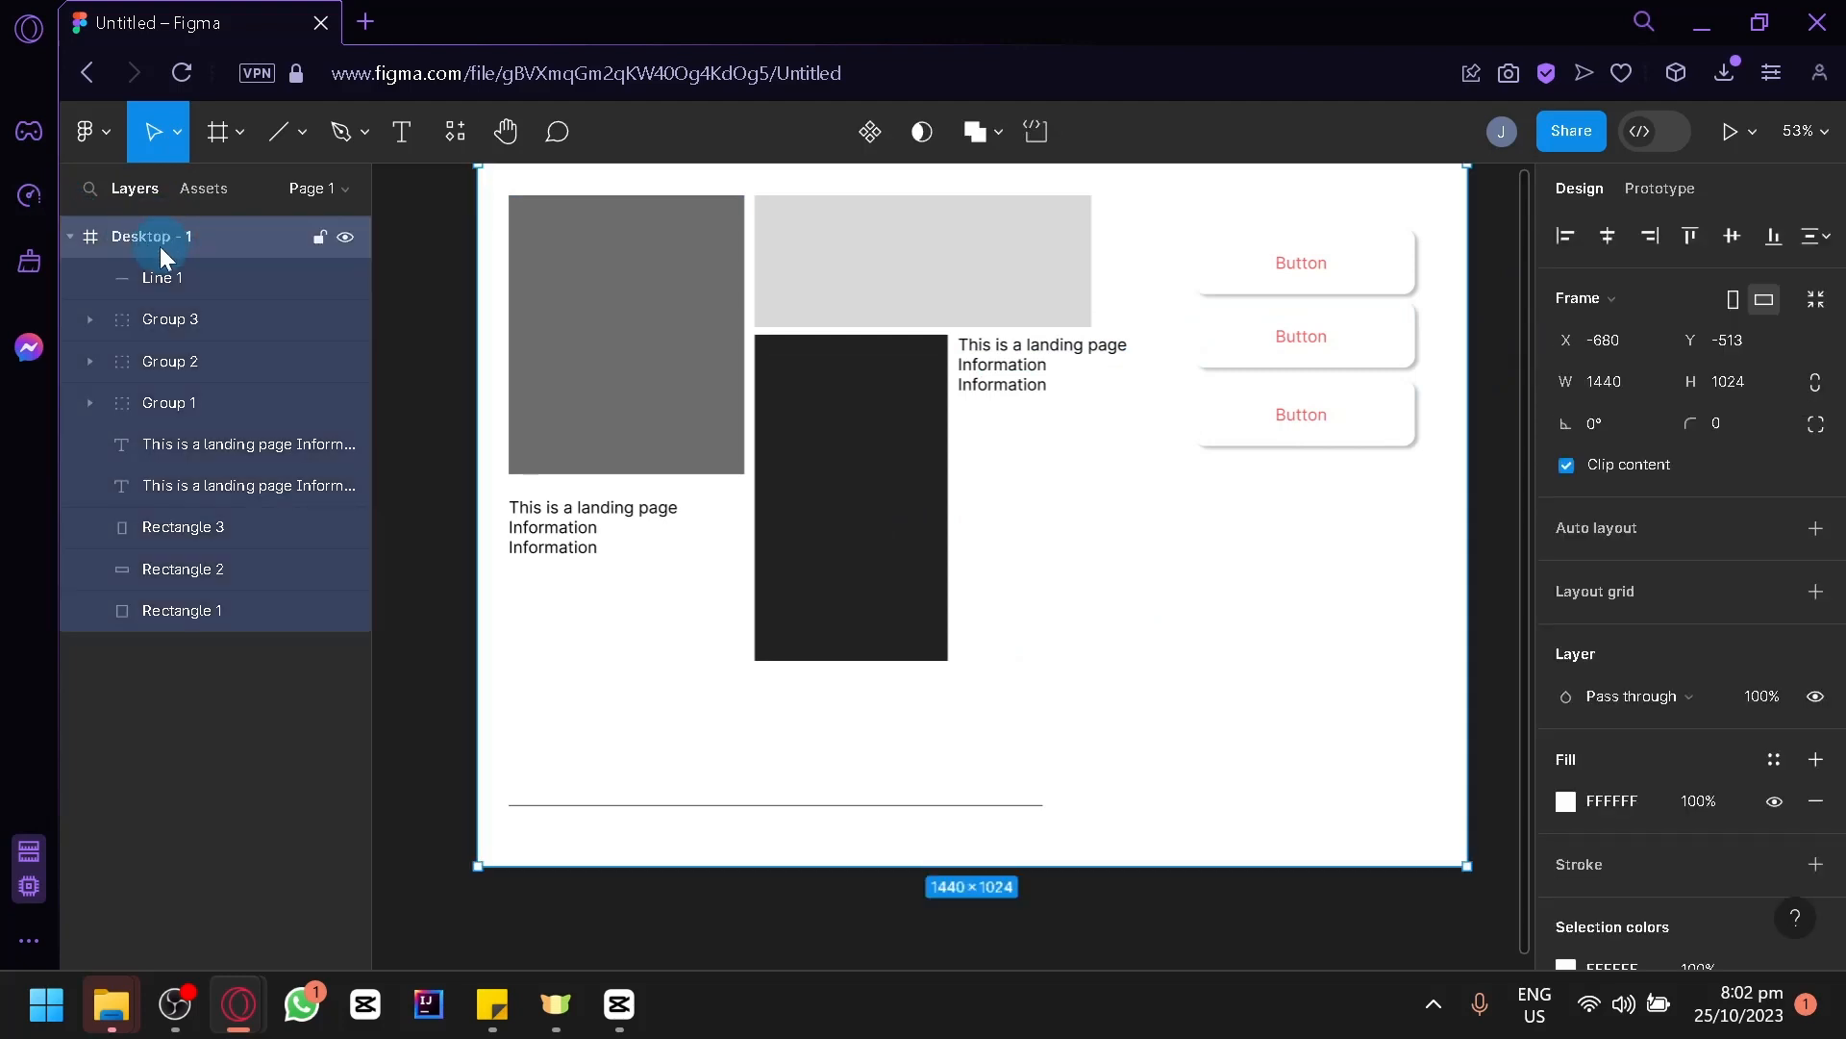
click(1567, 798)
drag(1366, 452, 989, 330)
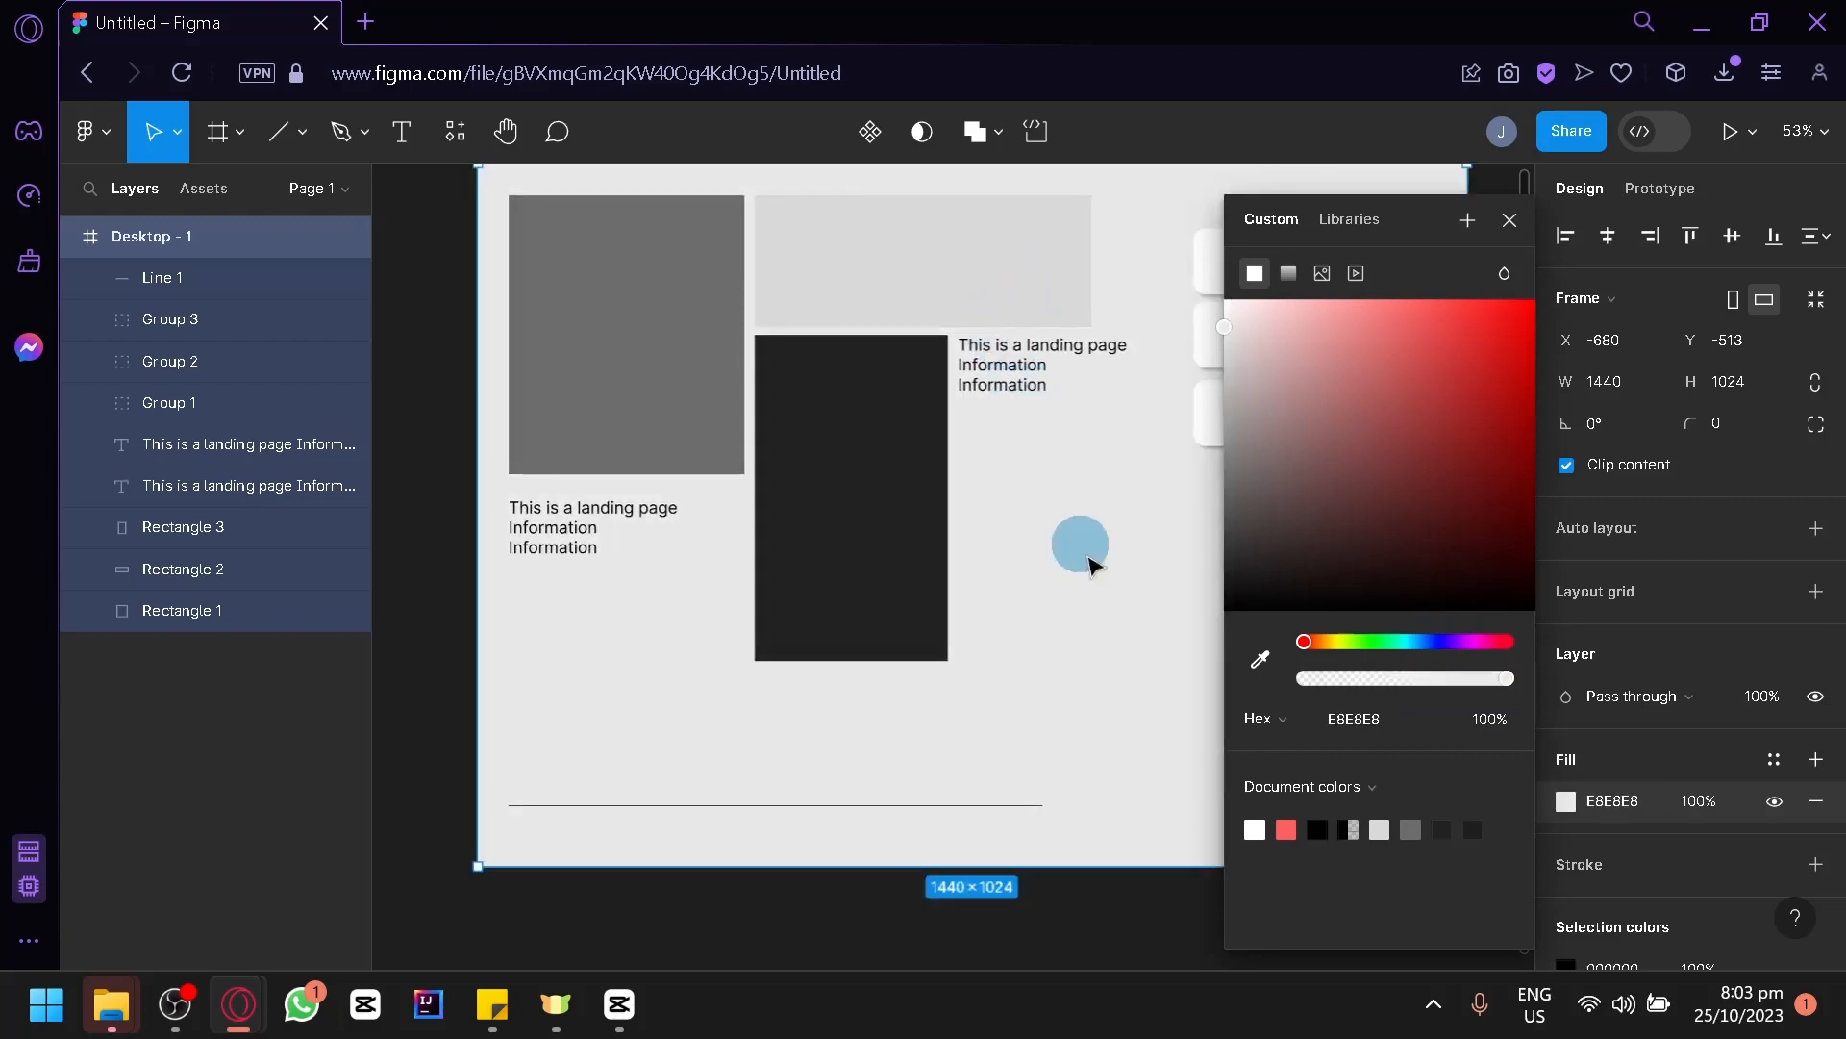
click(1110, 604)
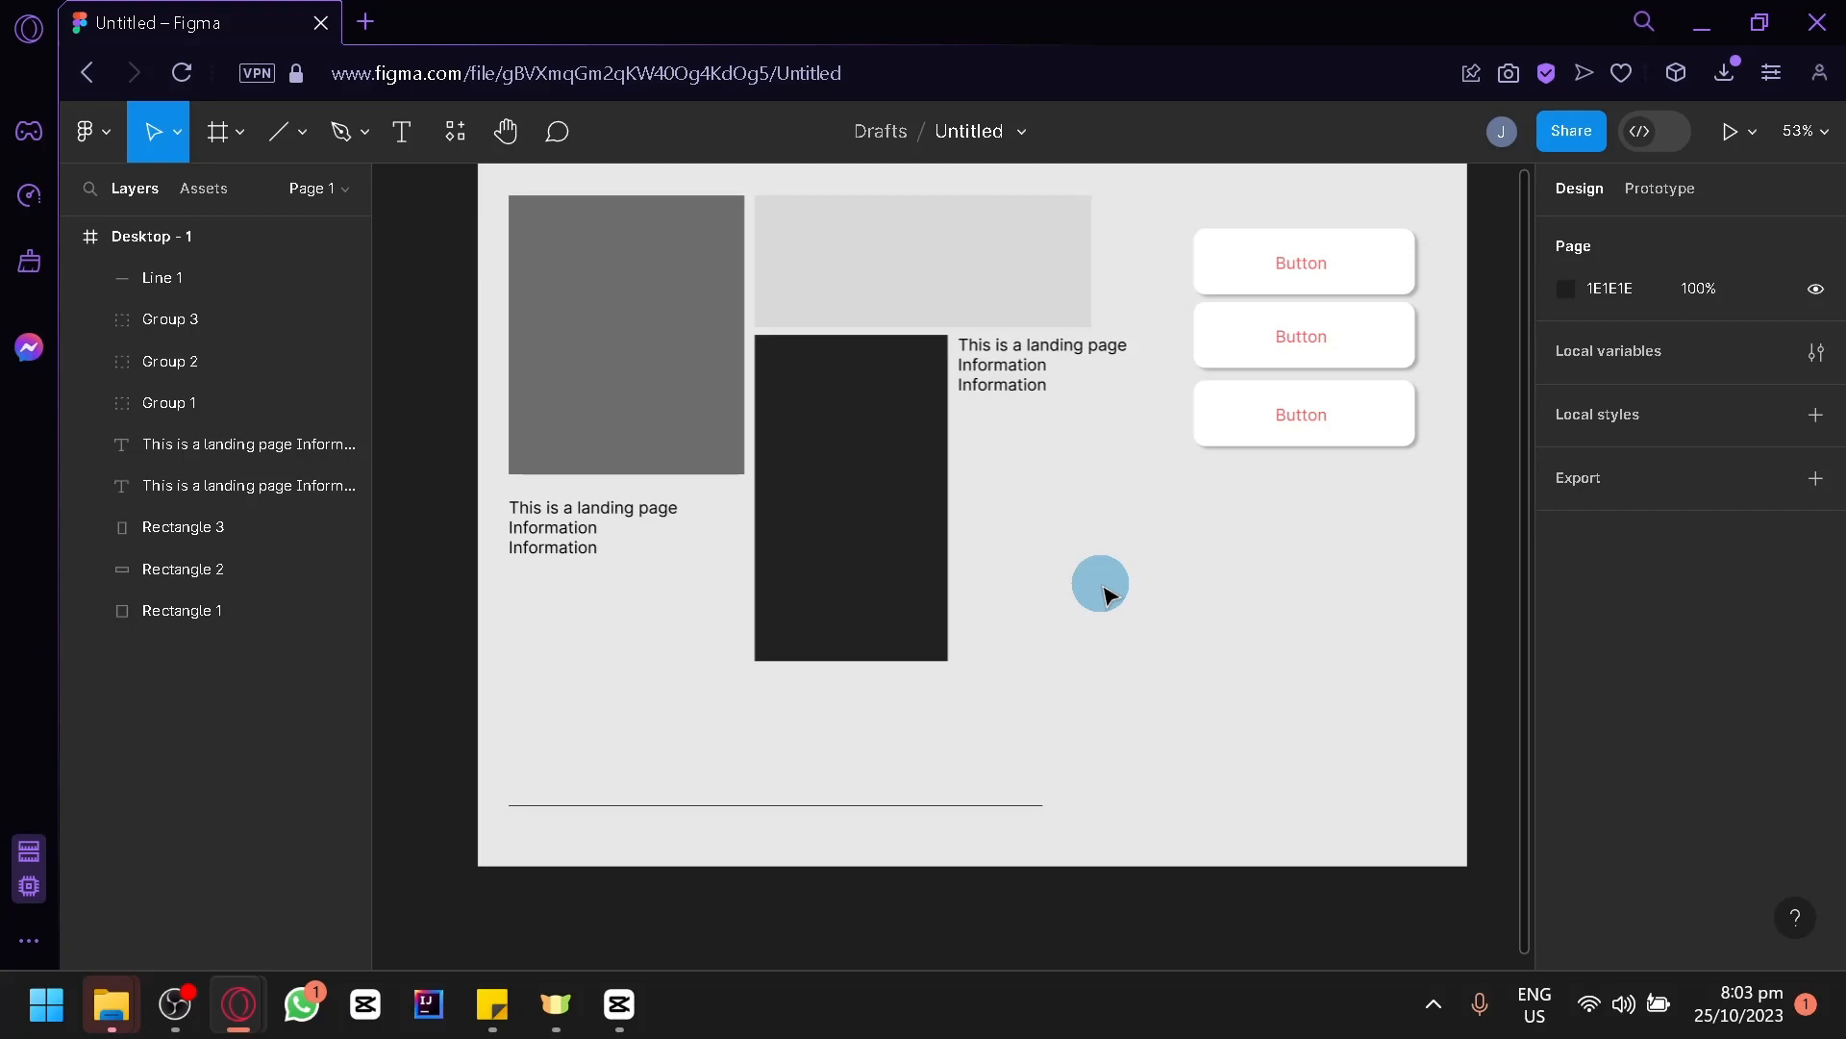
scroll(1104, 594, up, 1)
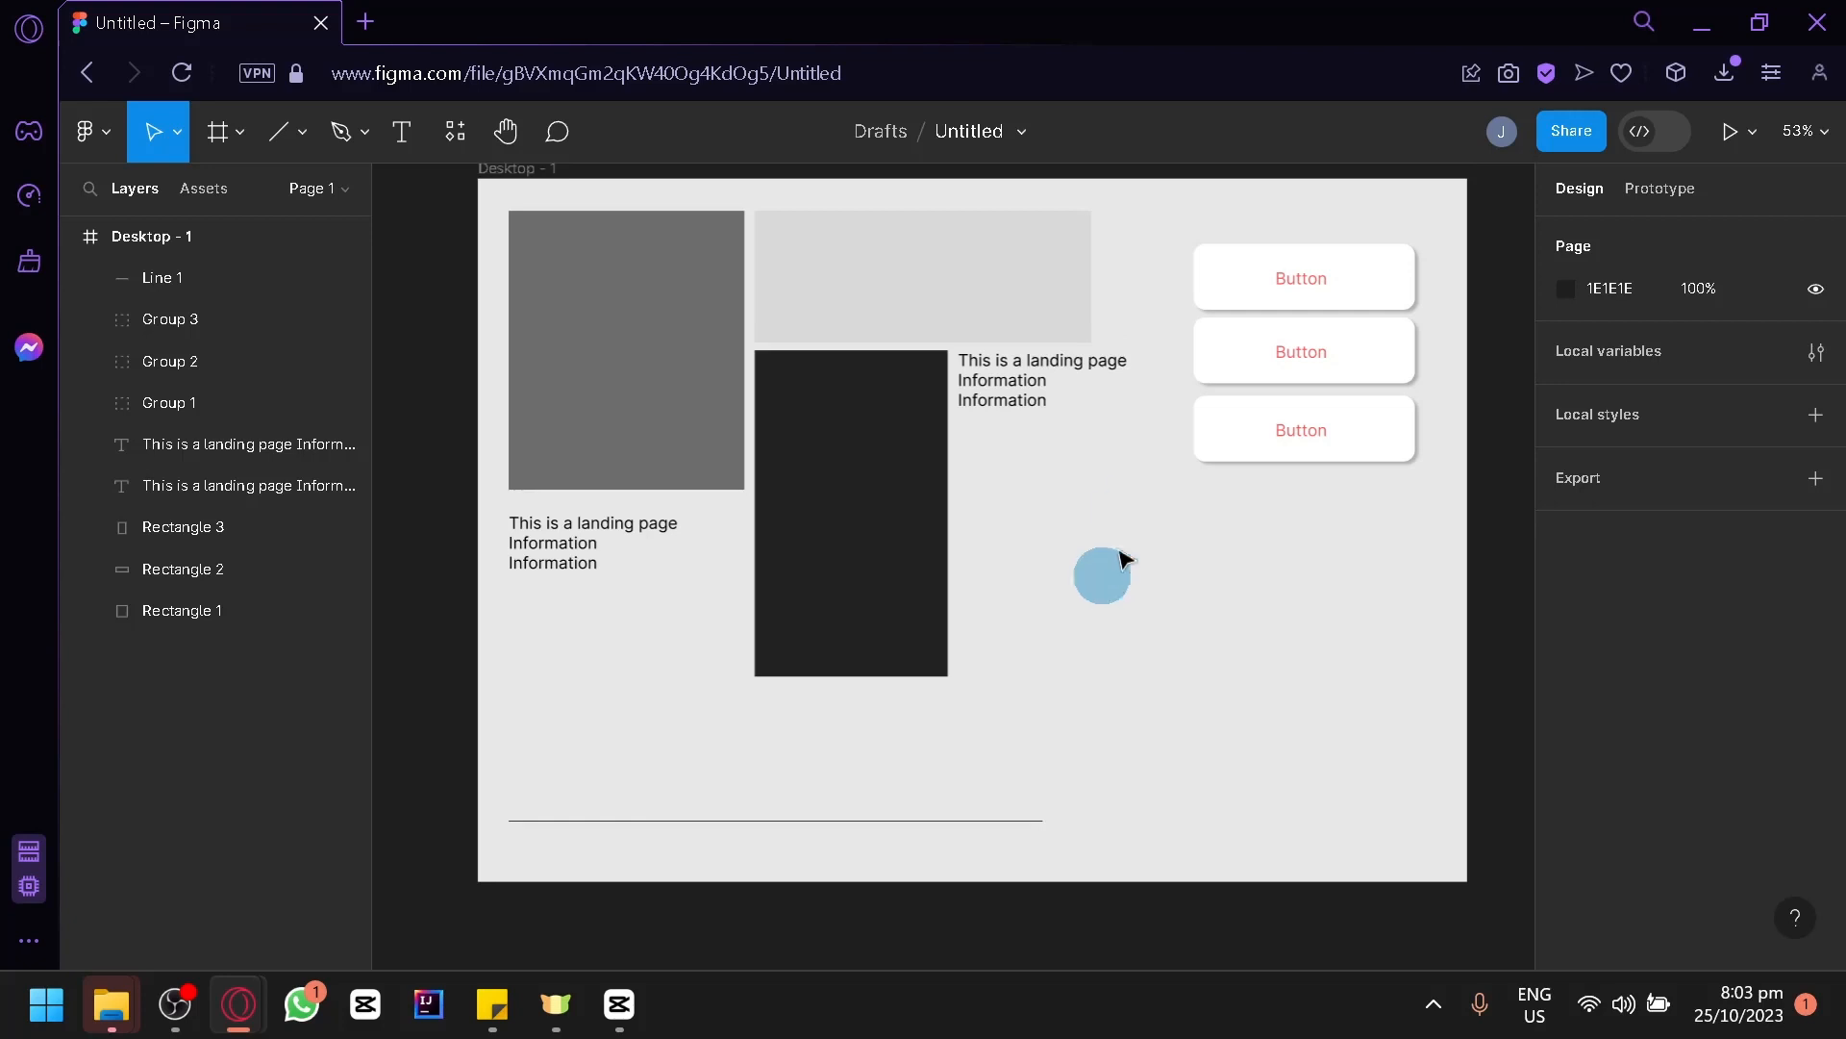
click(864, 628)
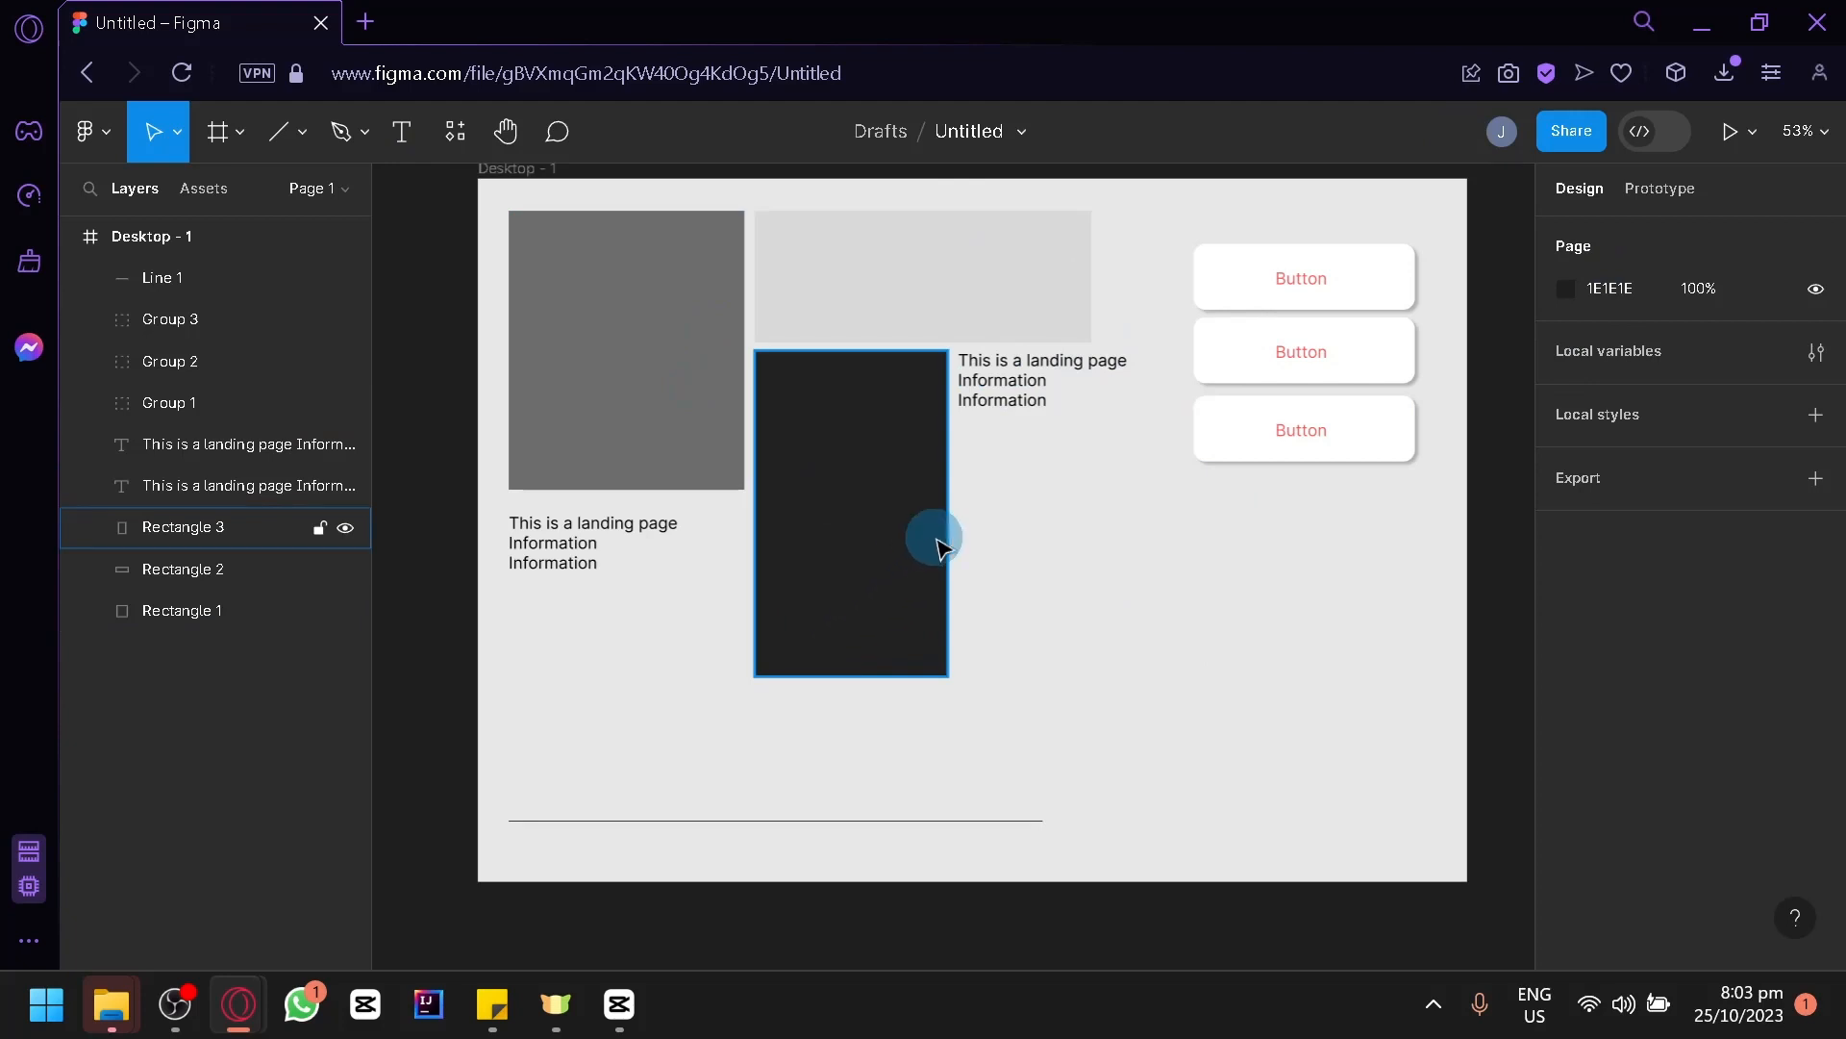
click(979, 530)
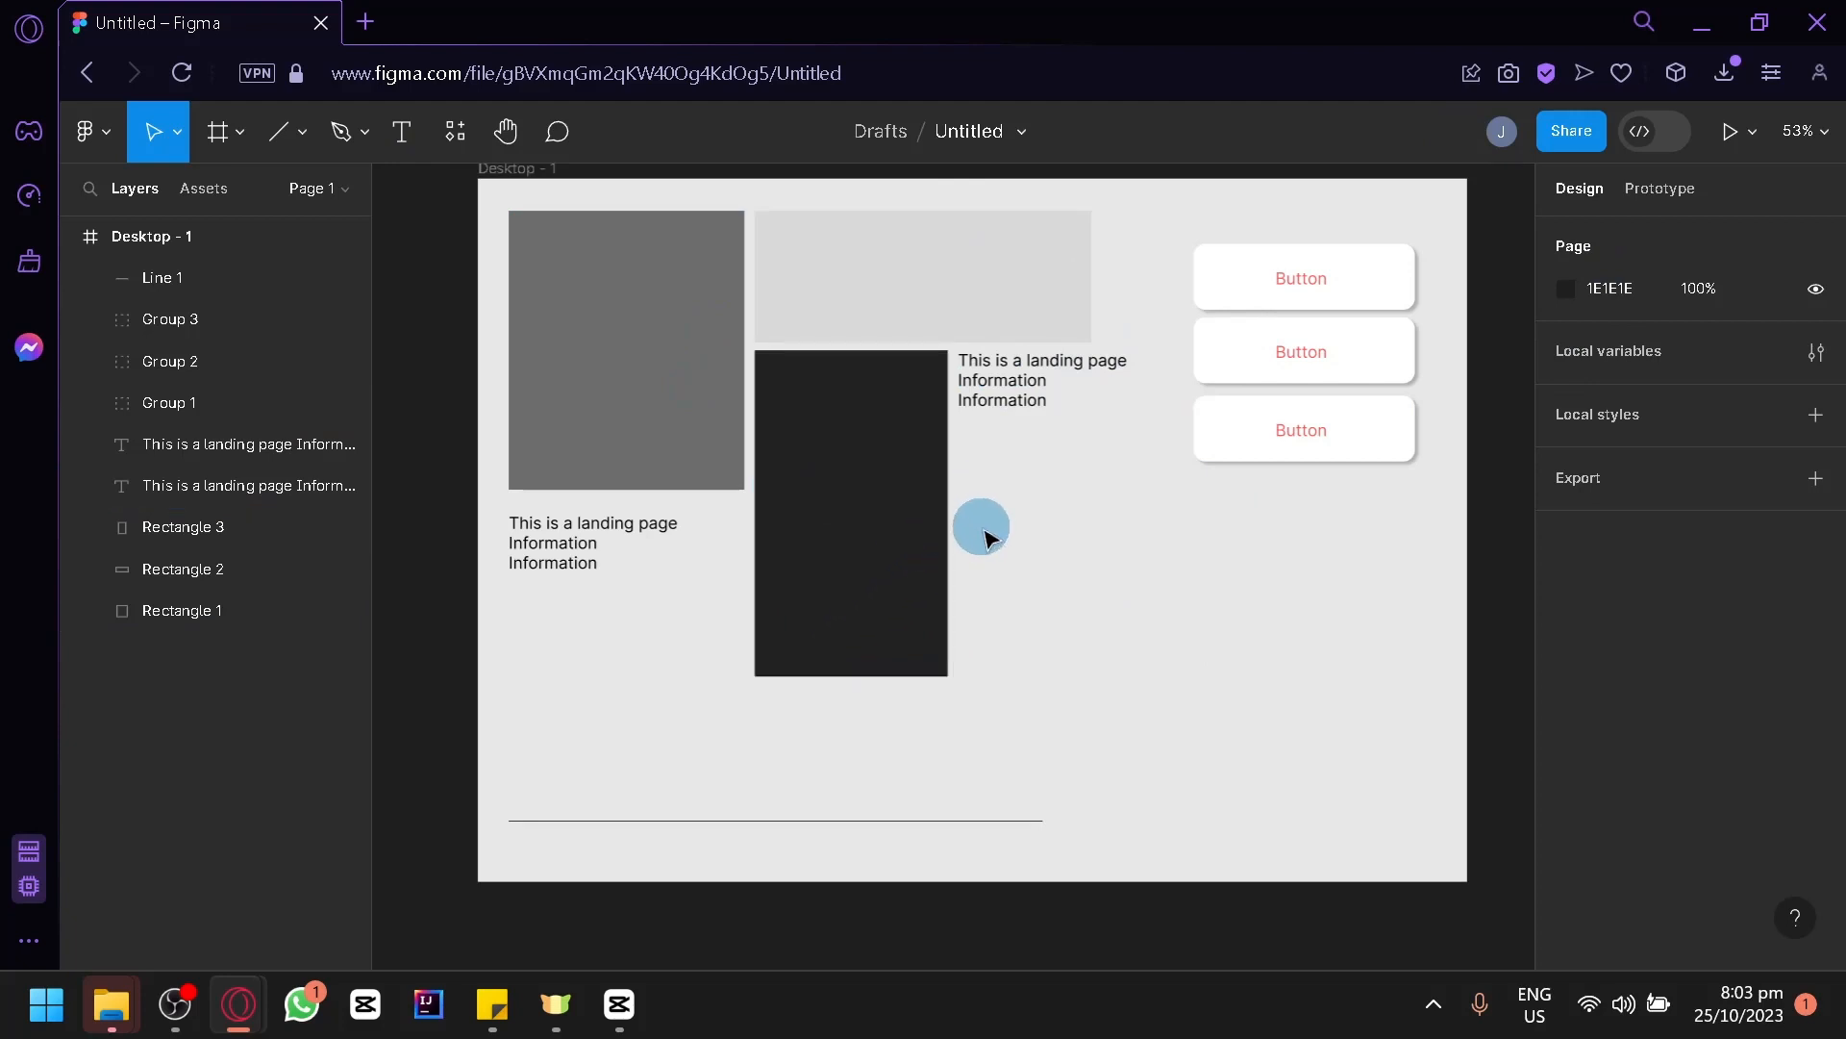